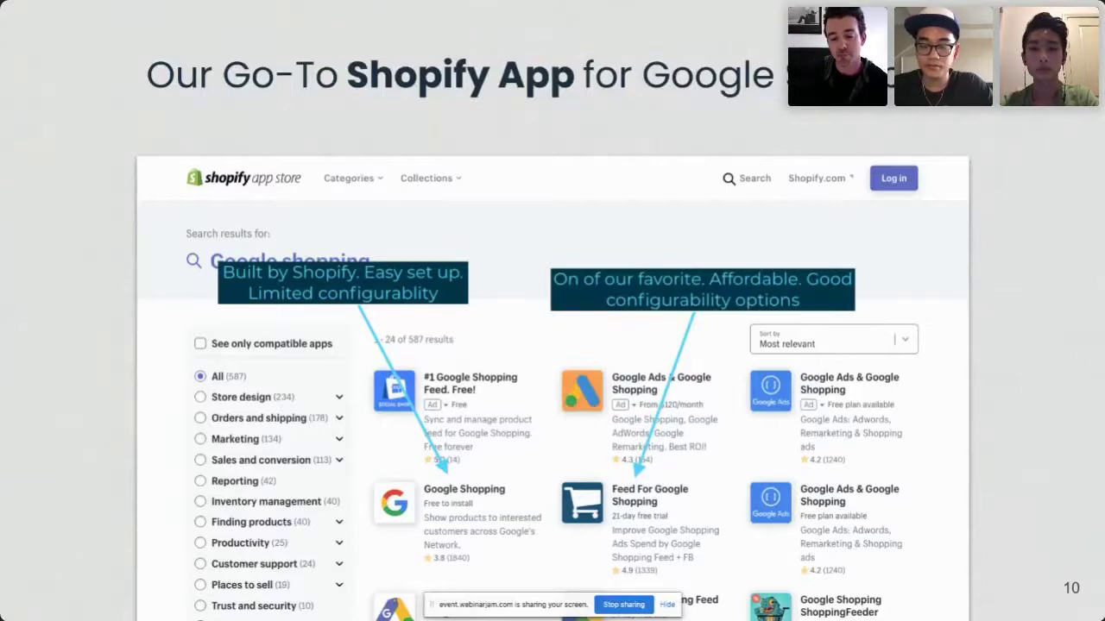
Leave the slide show and open the godatafeed.com website in a new browser tab
{"action": "key", "text": "Escape"}
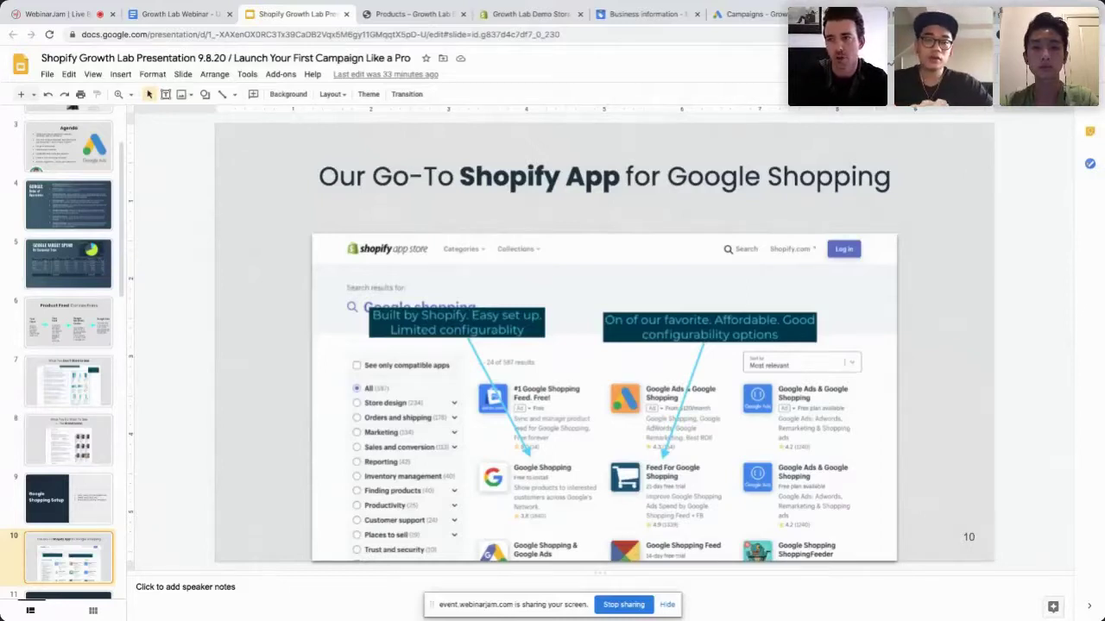
{"action": "key", "text": "ctrl+t"}
{"action": "type", "text": "godad"}
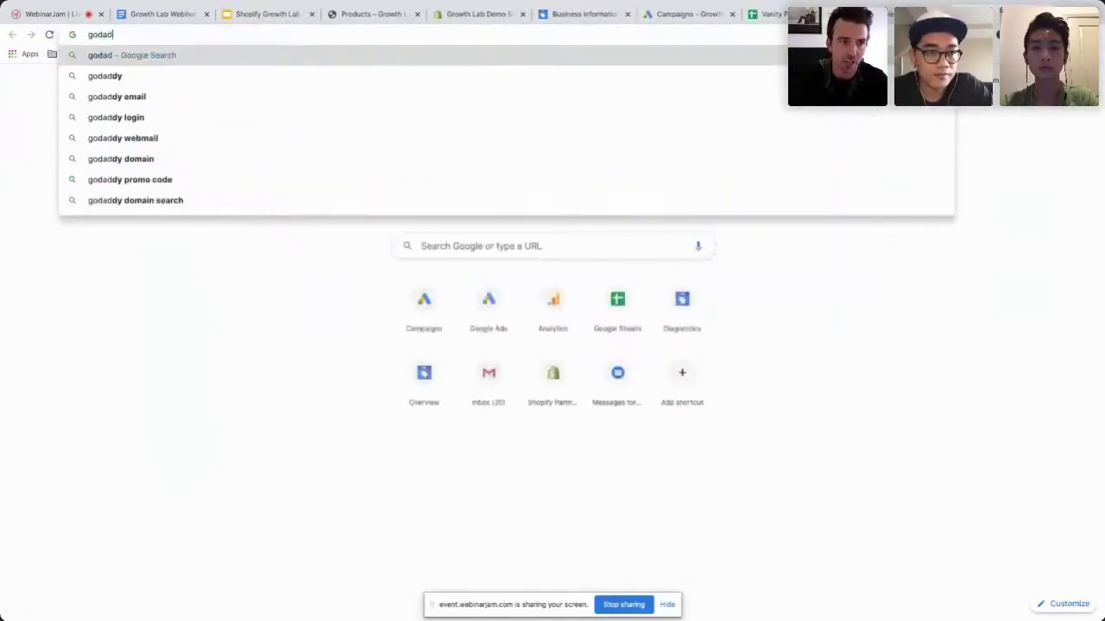
{"action": "key", "text": "BackSpace"}
{"action": "type", "text": "ad"}
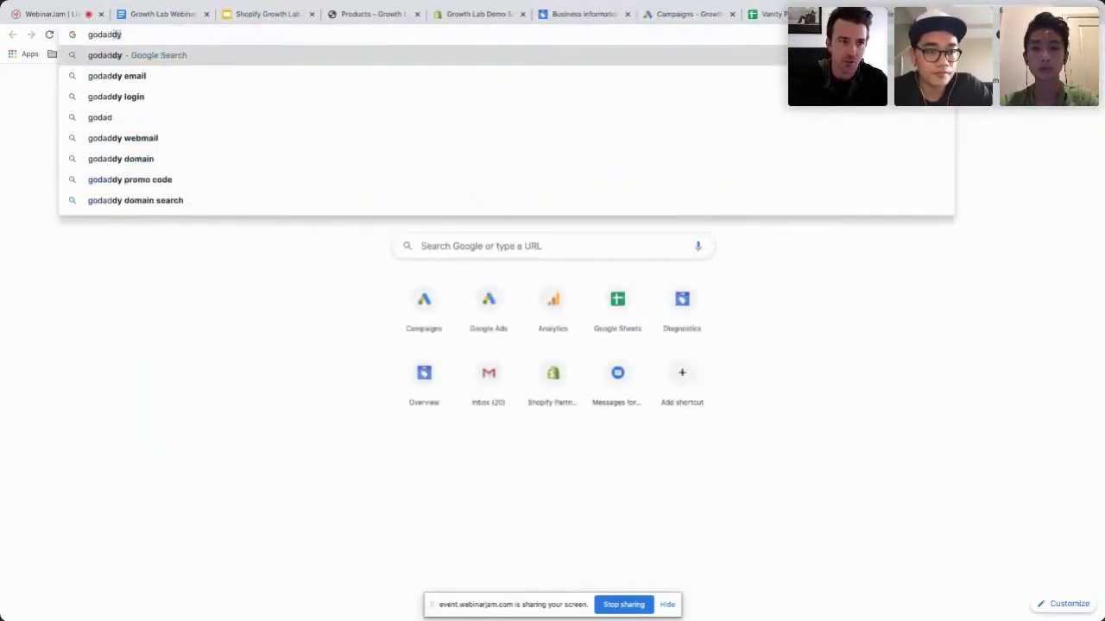
{"action": "type", "text": "afeed.com"}
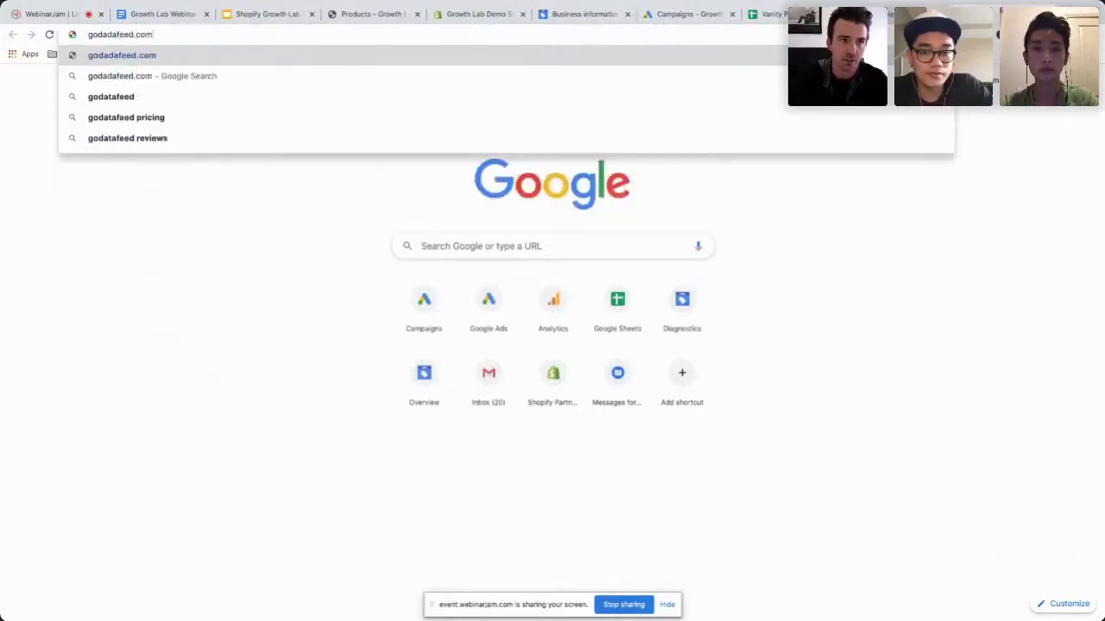
{"action": "left_click", "coordinate": [111, 34]}
{"action": "key", "text": "BackSpace"}
{"action": "type", "text": "t"}
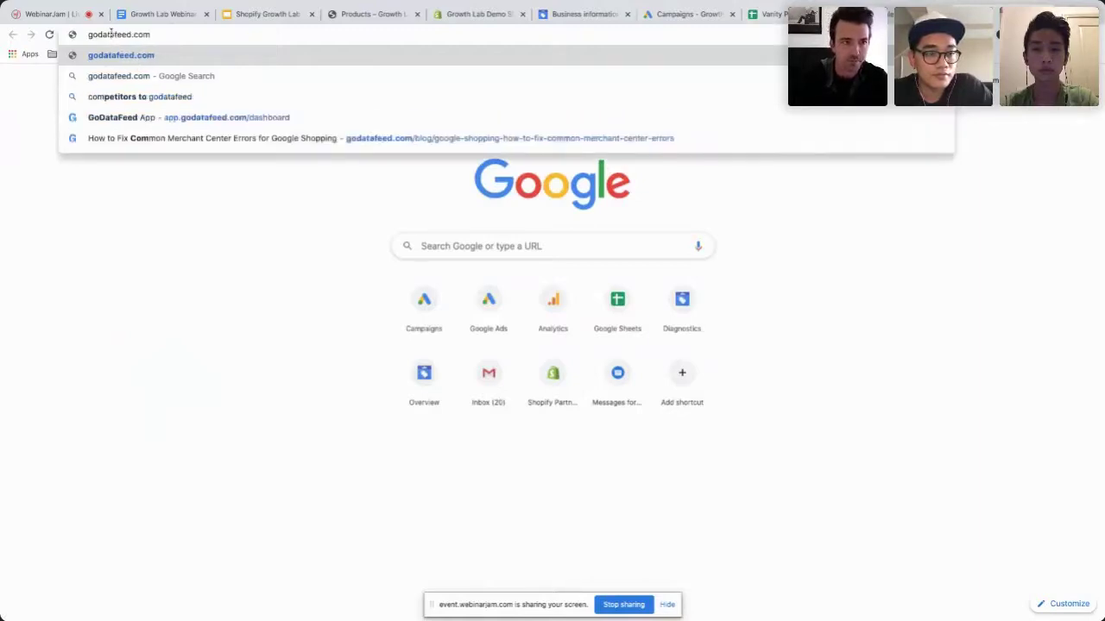
{"action": "key", "text": "Return"}
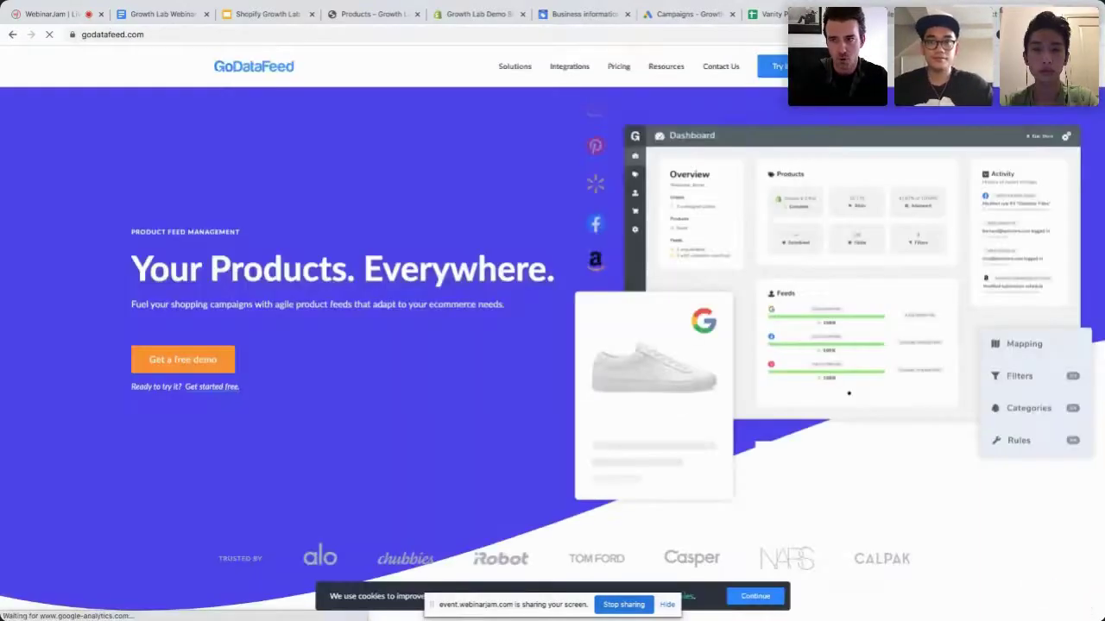
Open the feedonomics.com website in another new browser tab
{"action": "key", "text": "ctrl+t"}
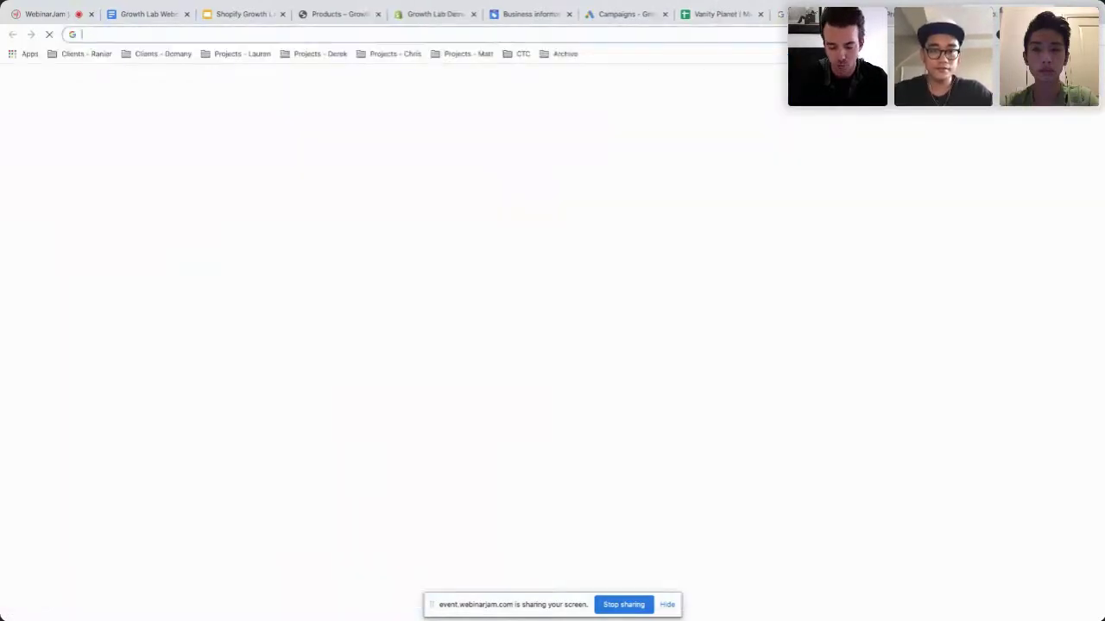
{"action": "type", "text": "feed"}
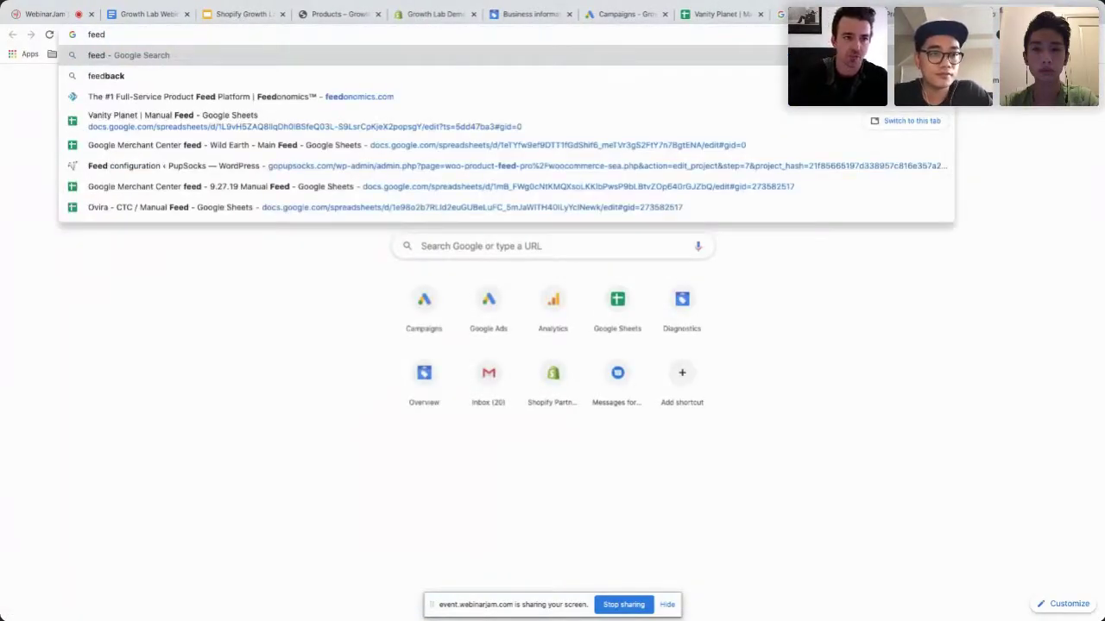
{"action": "key", "text": "Down"}
{"action": "key", "text": "Down"}
{"action": "key", "text": "Return"}
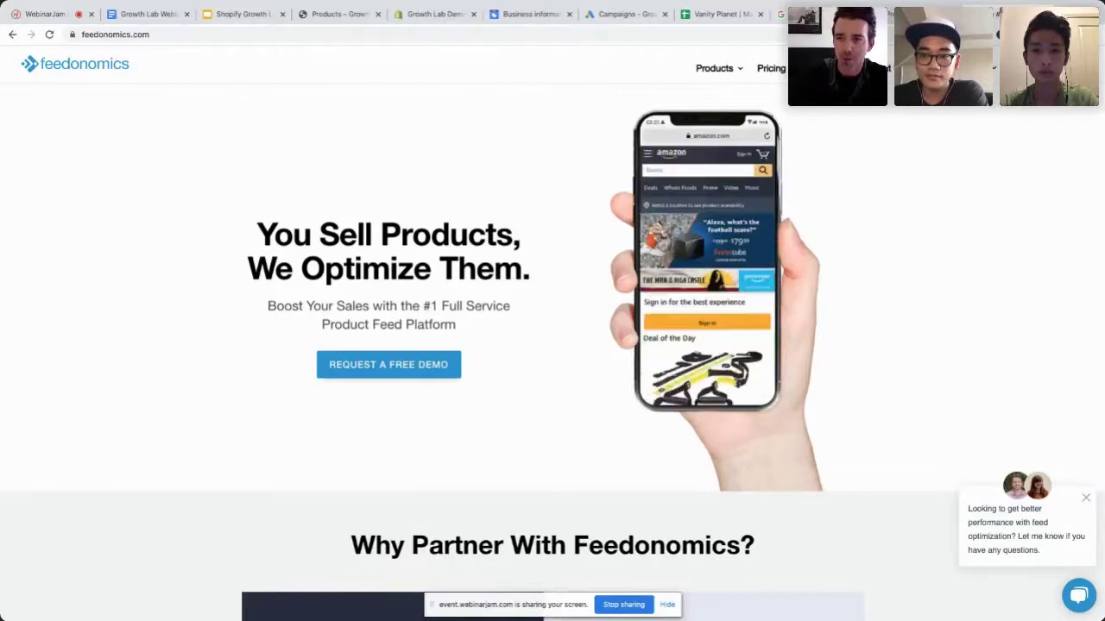
Compare the GoDataFeed and Feedonomics home pages, dismiss the ebook offer, and return to the Shopify app slide
{"action": "key", "text": "ctrl+Tab"}
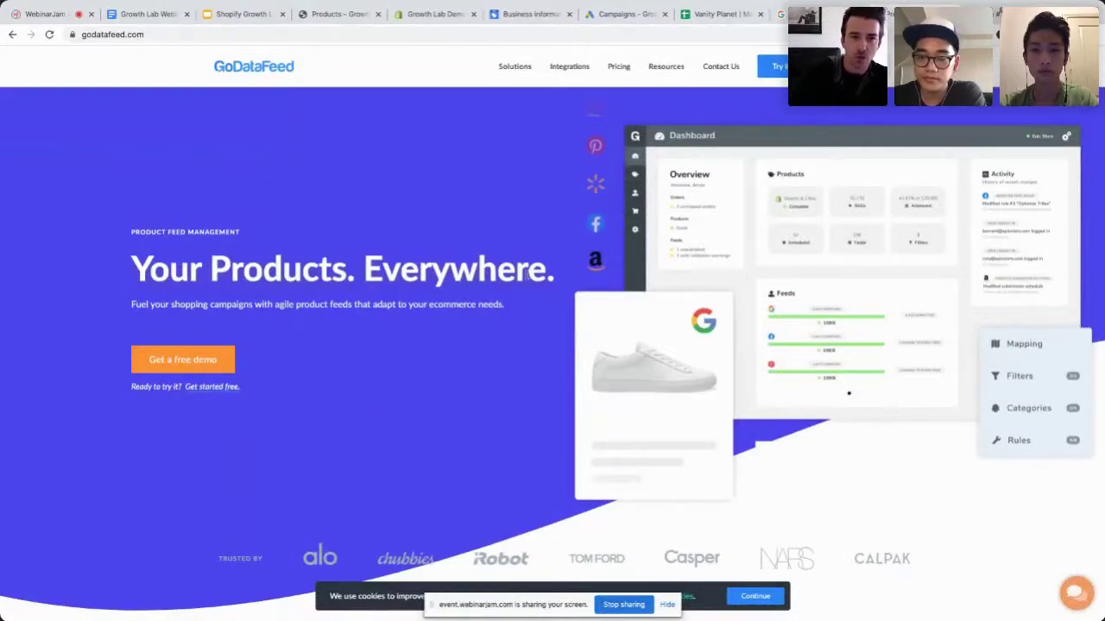
{"action": "key", "text": "ctrl+shift+Tab"}
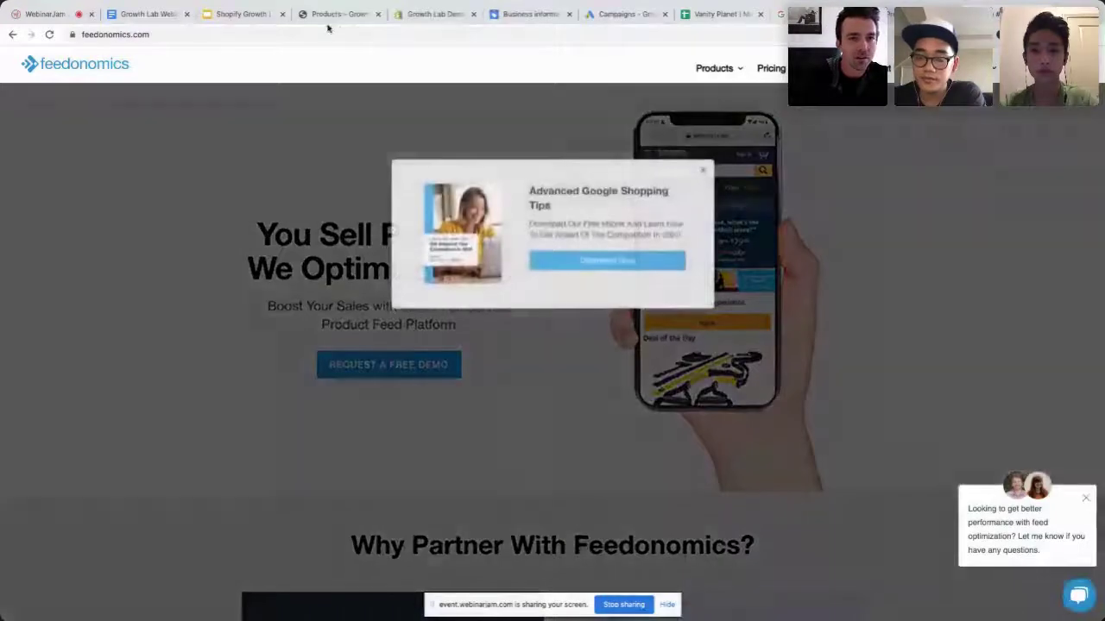
{"action": "key", "text": "Escape"}
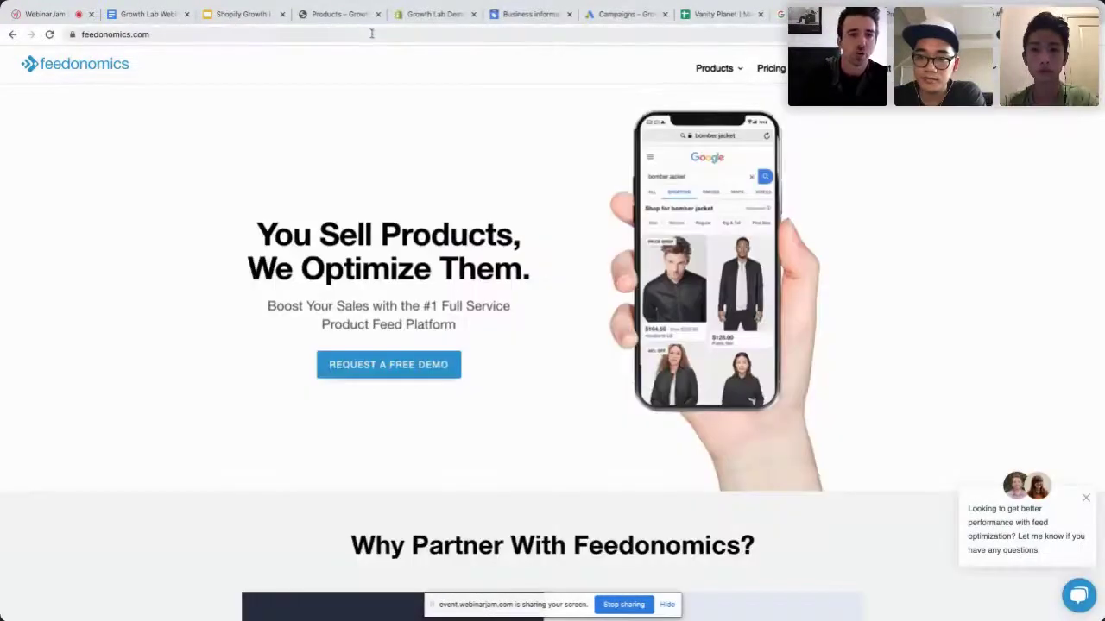
{"action": "left_click", "coordinate": [246, 15]}
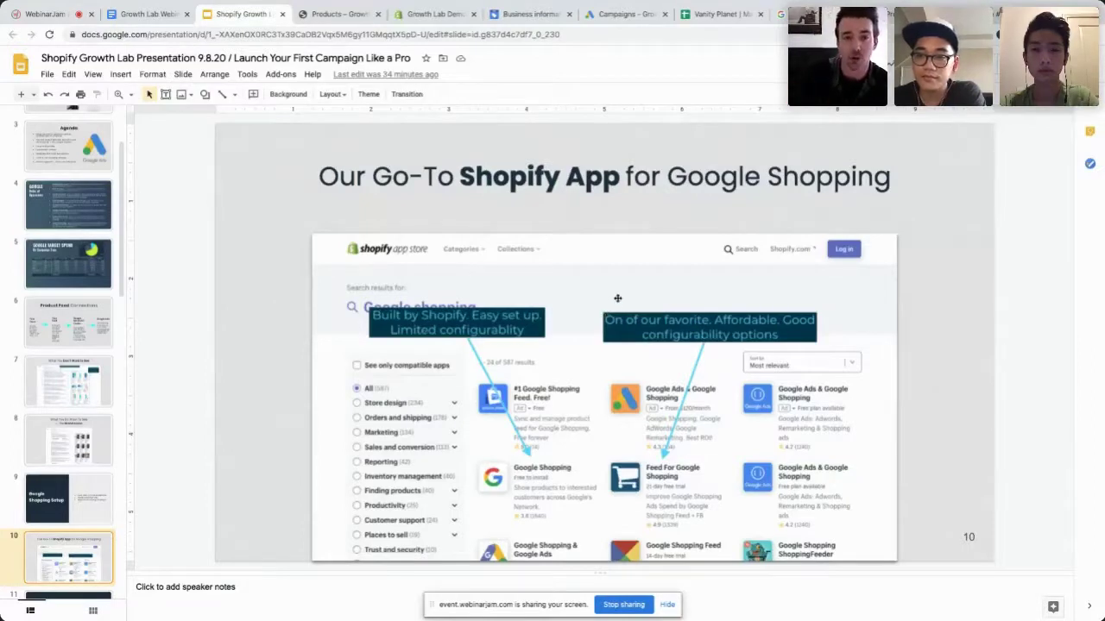
Open the Shopify App Store from the Apps page of the Growth Lab Demo Store admin
{"action": "left_click", "coordinate": [436, 15]}
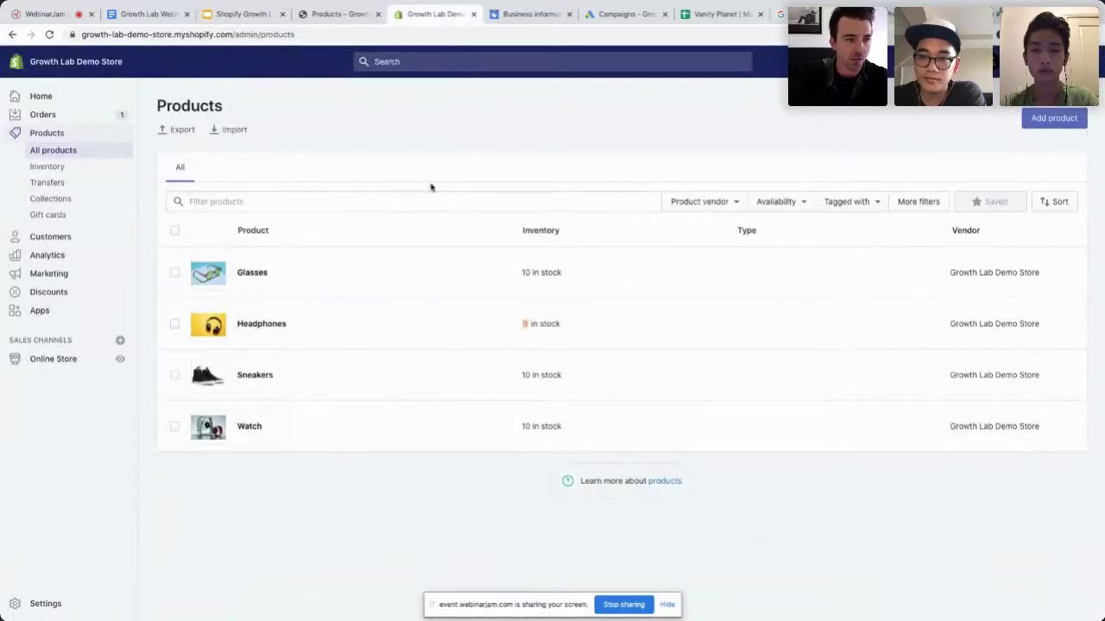
{"action": "left_click", "coordinate": [40, 310]}
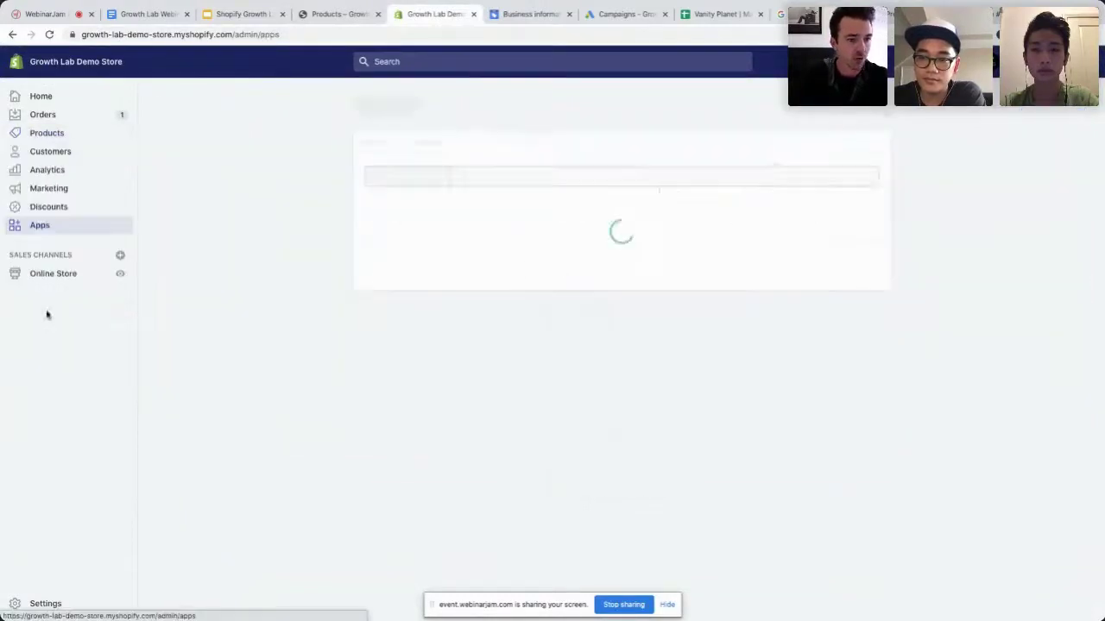
{"action": "left_click", "coordinate": [798, 108]}
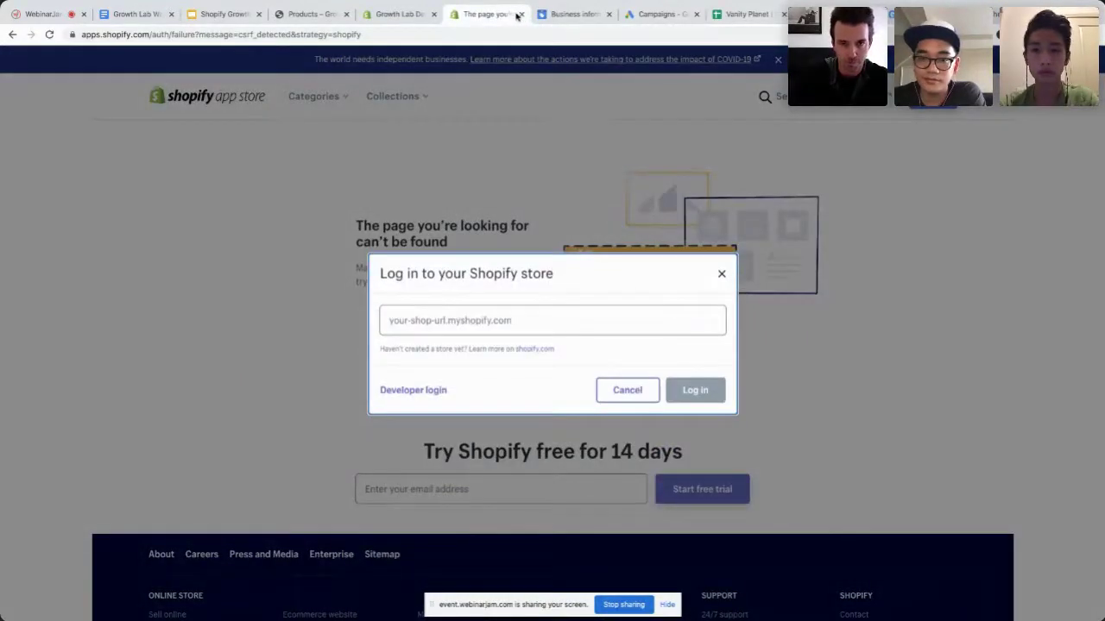
{"action": "left_click", "coordinate": [522, 14]}
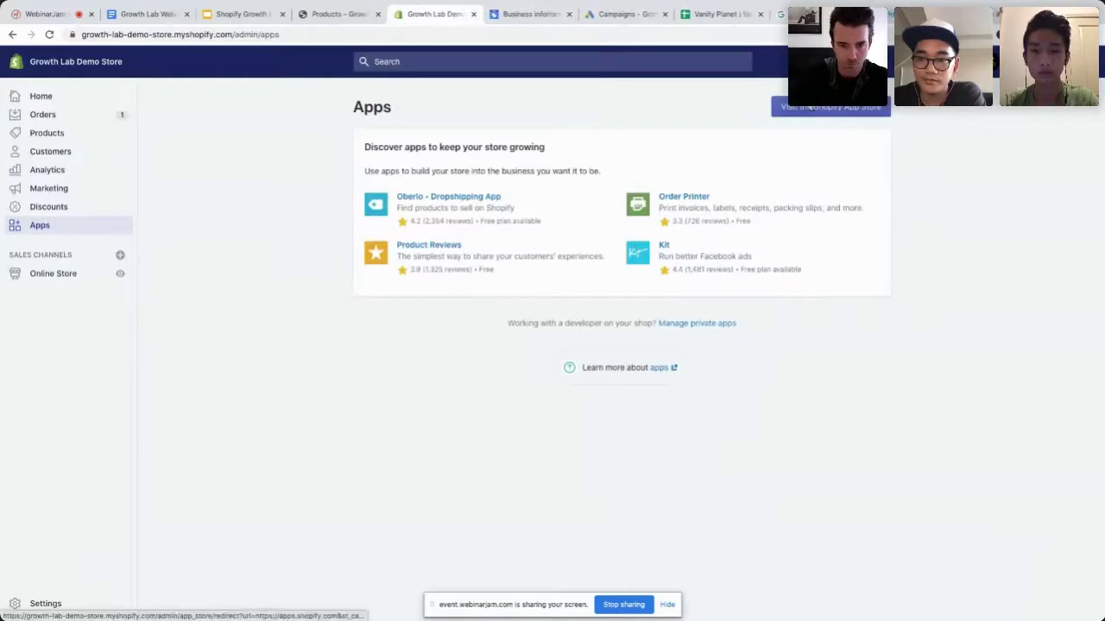
{"action": "left_click", "coordinate": [809, 106]}
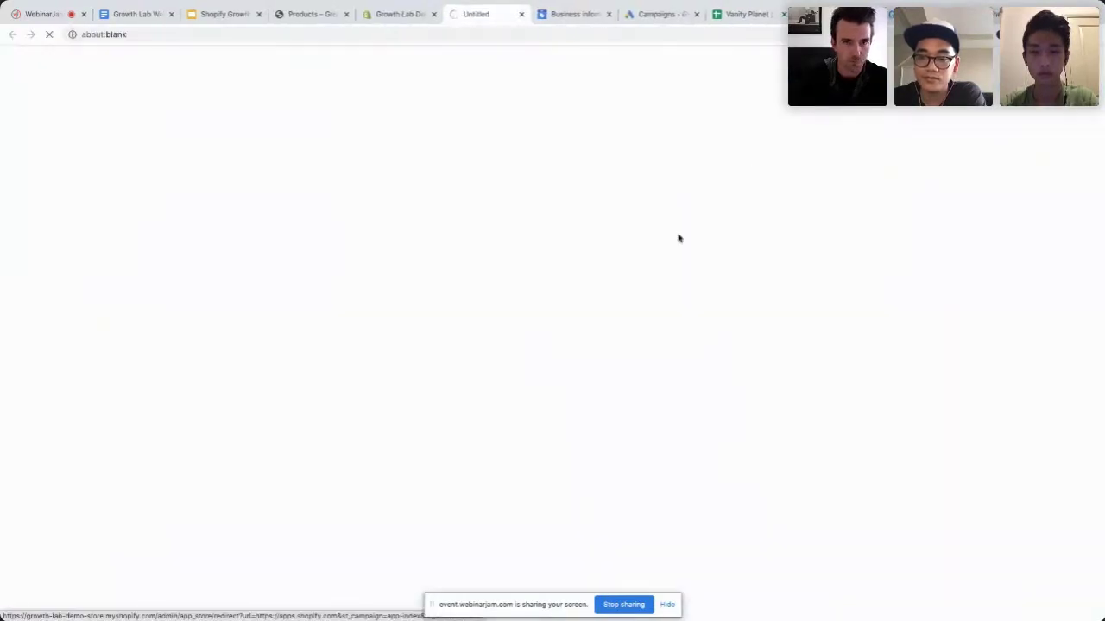
Search the Shopify App Store for "google shopping"
{"action": "left_click", "coordinate": [518, 294]}
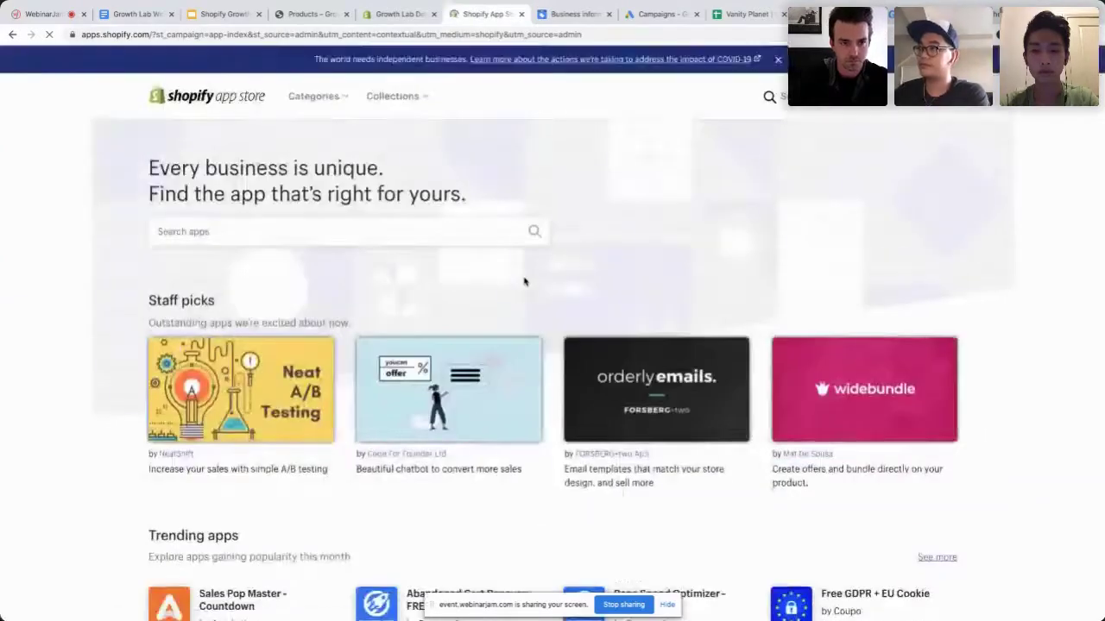
{"action": "left_click", "coordinate": [375, 226]}
{"action": "type", "text": "google shoppi"}
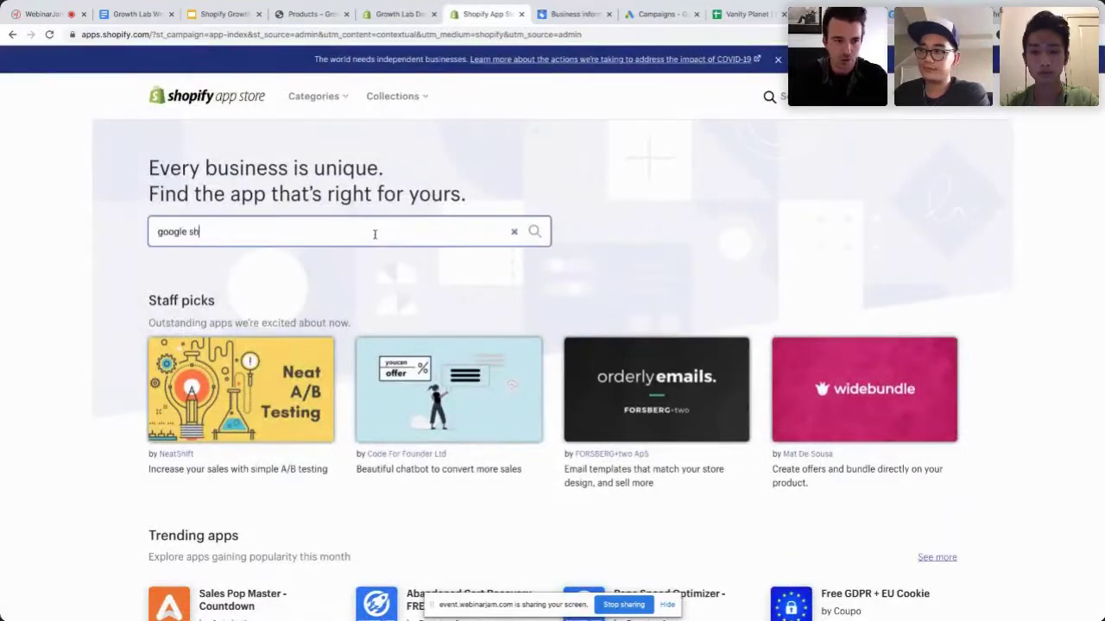
{"action": "type", "text": "ng"}
{"action": "key", "text": "Return"}
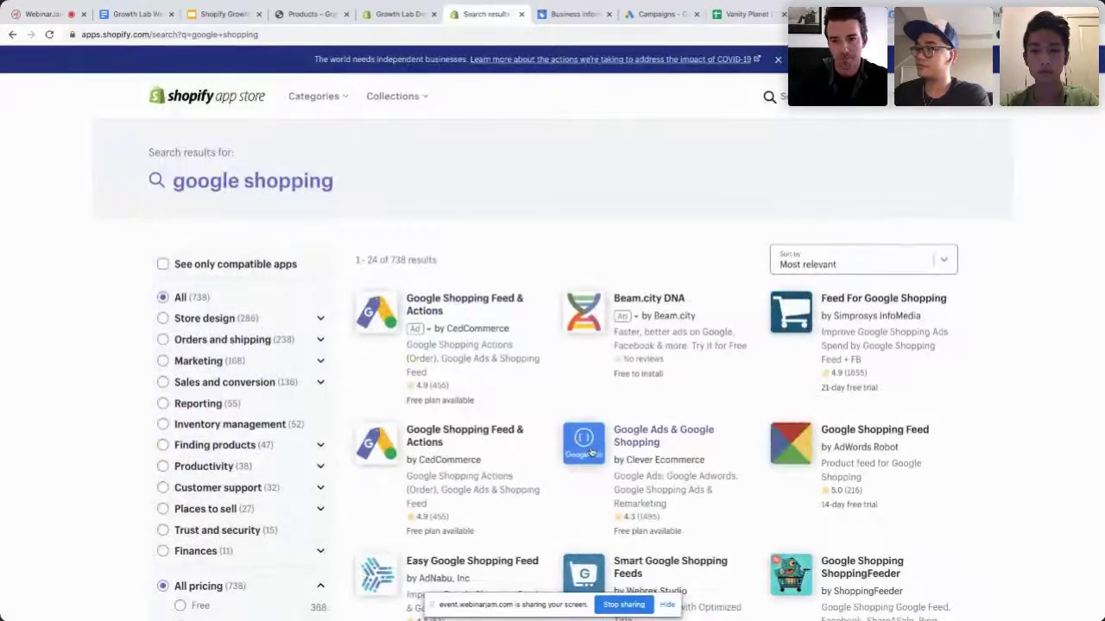
Open the Feed For Google Shopping listing by Simprosys InfoMedia and highlight its monthly starting price
{"action": "scroll", "coordinate": [594, 441], "scroll_direction": "down", "scroll_amount": 2}
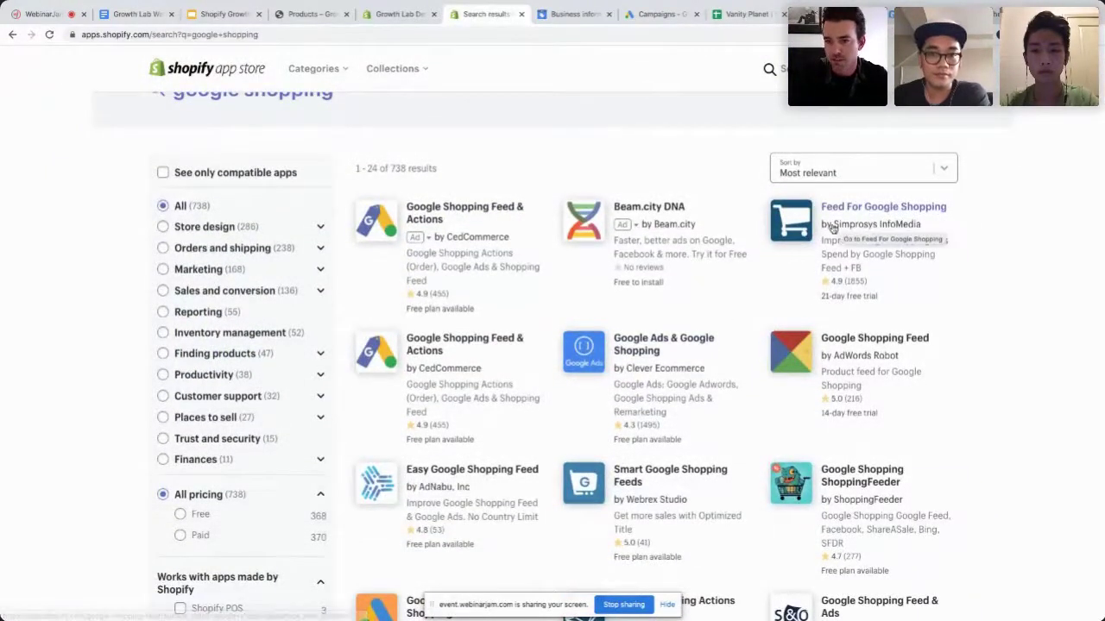
{"action": "left_click", "coordinate": [846, 211]}
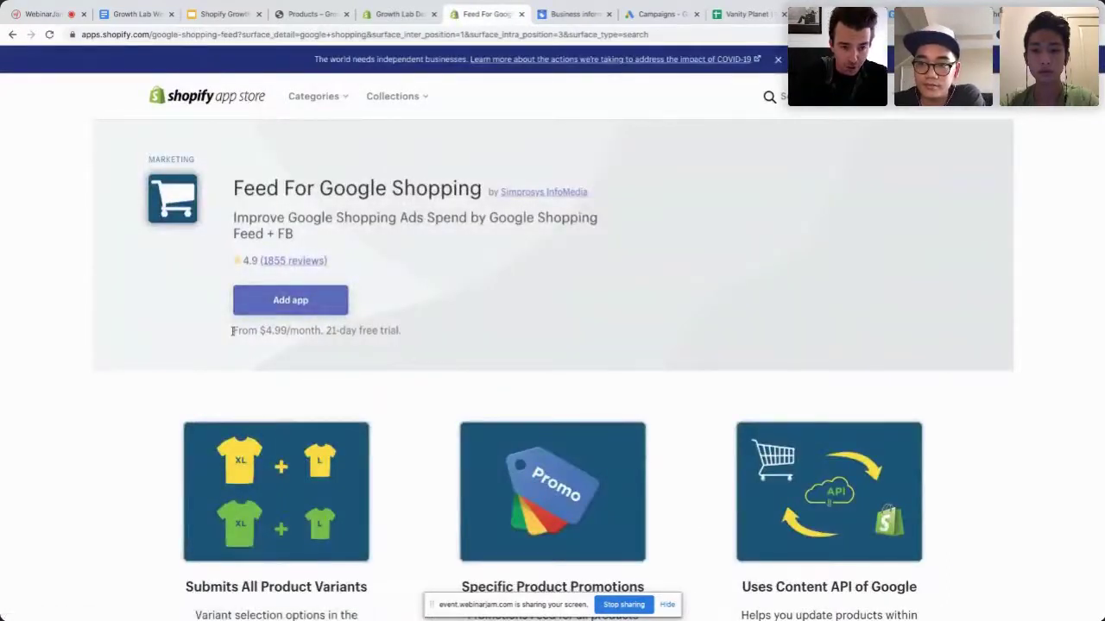
{"action": "left_click_drag", "start_coordinate": [232, 331], "coordinate": [321, 331]}
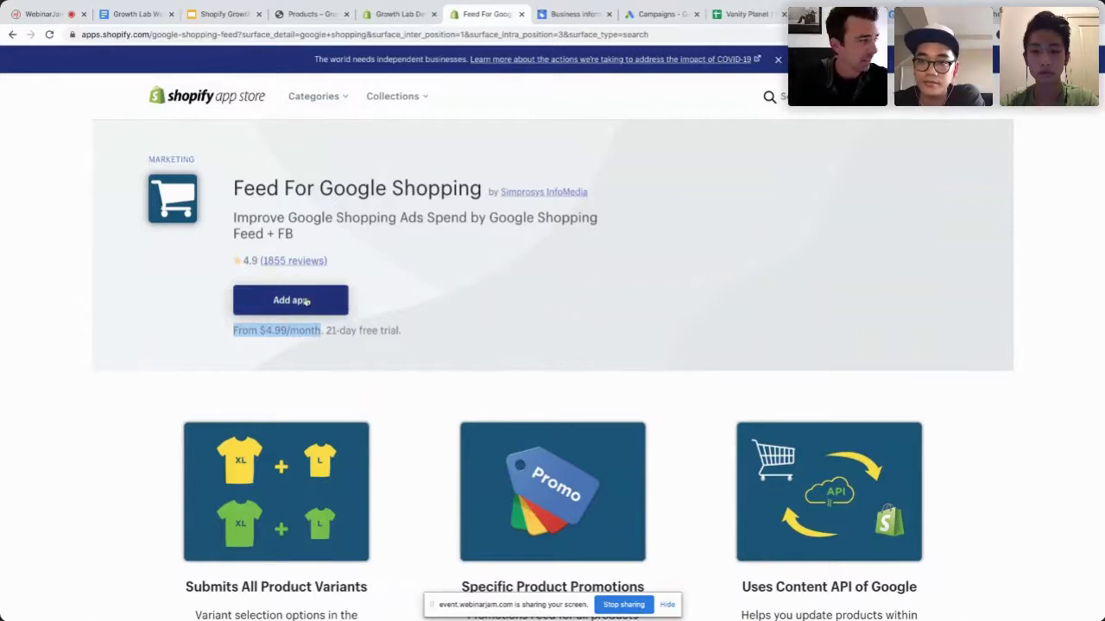
Install the Feed For Google Shopping app on the demo store and authorize its connection to the Google account
{"action": "left_click", "coordinate": [290, 301]}
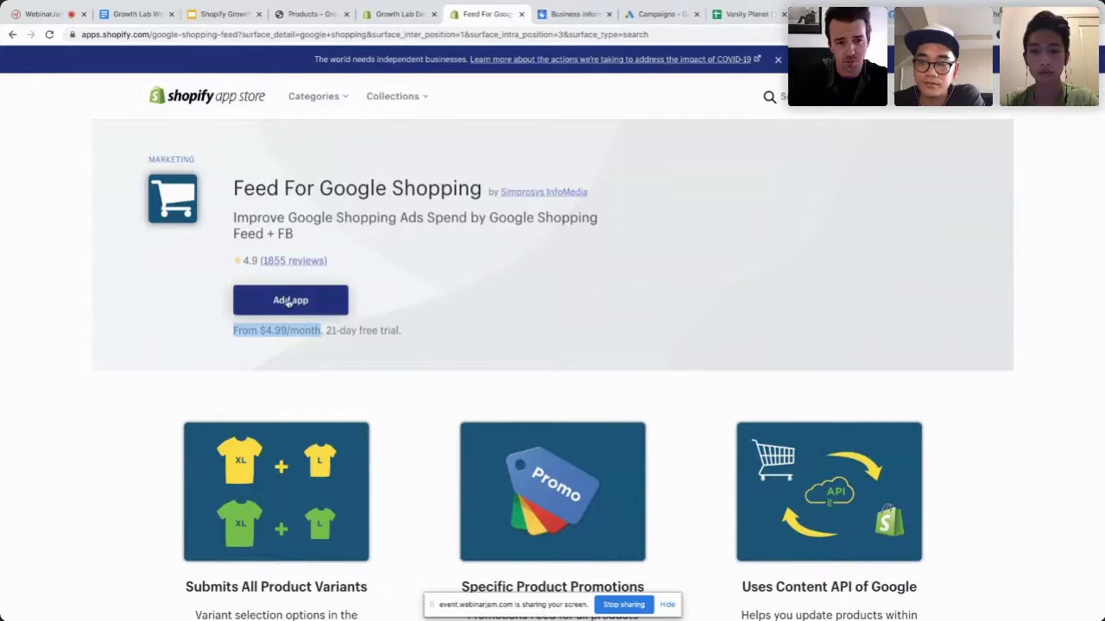
{"action": "scroll", "coordinate": [290, 302], "scroll_direction": "down", "scroll_amount": 1}
{"action": "left_click", "coordinate": [290, 297]}
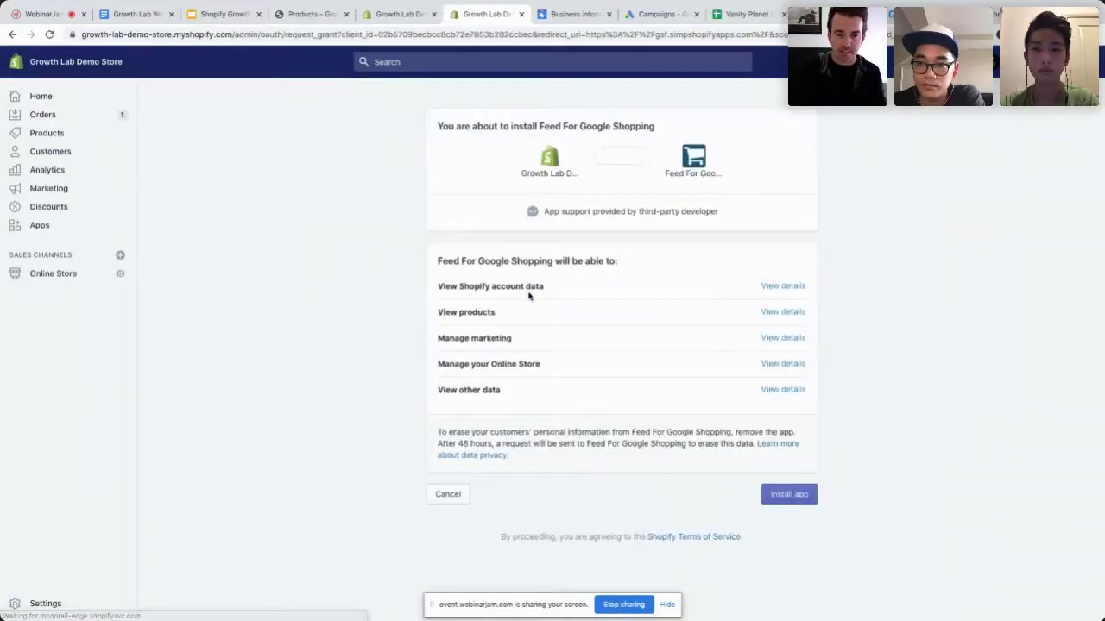
{"action": "left_click", "coordinate": [792, 500]}
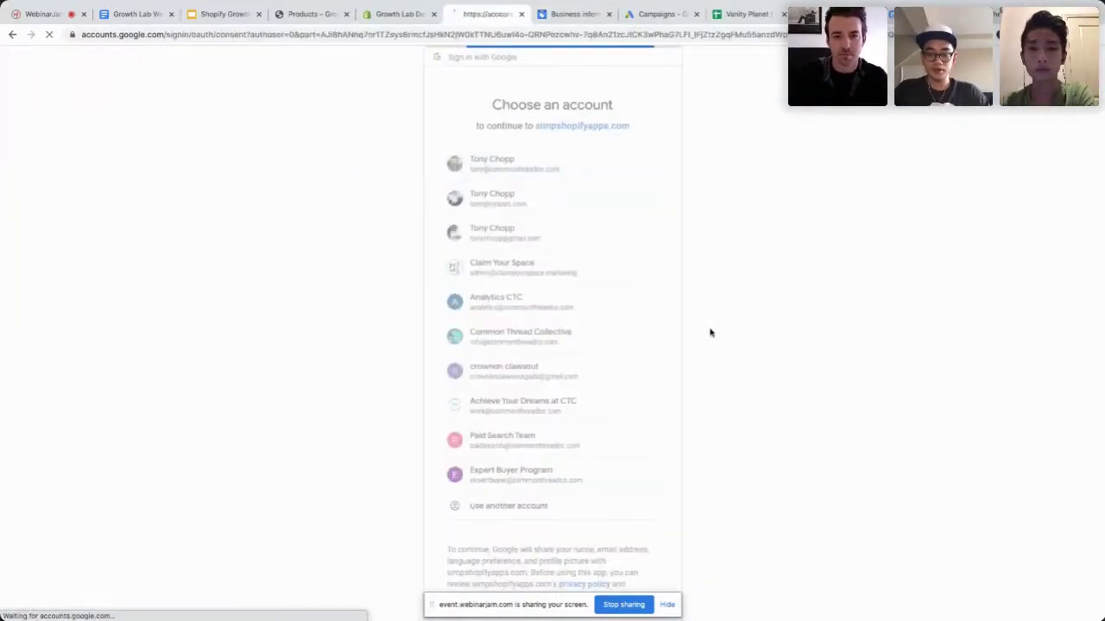
{"action": "left_click", "coordinate": [630, 509]}
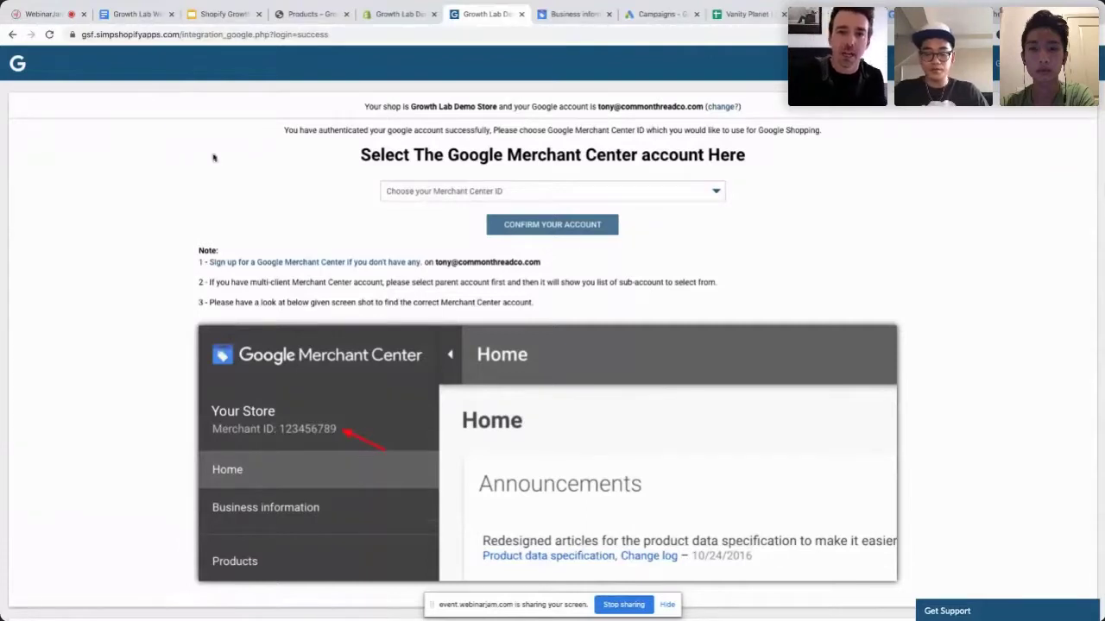
Switch Google Merchant Center to the Common Thread Collective parent account and look up its merchant ID
{"action": "left_click", "coordinate": [563, 19]}
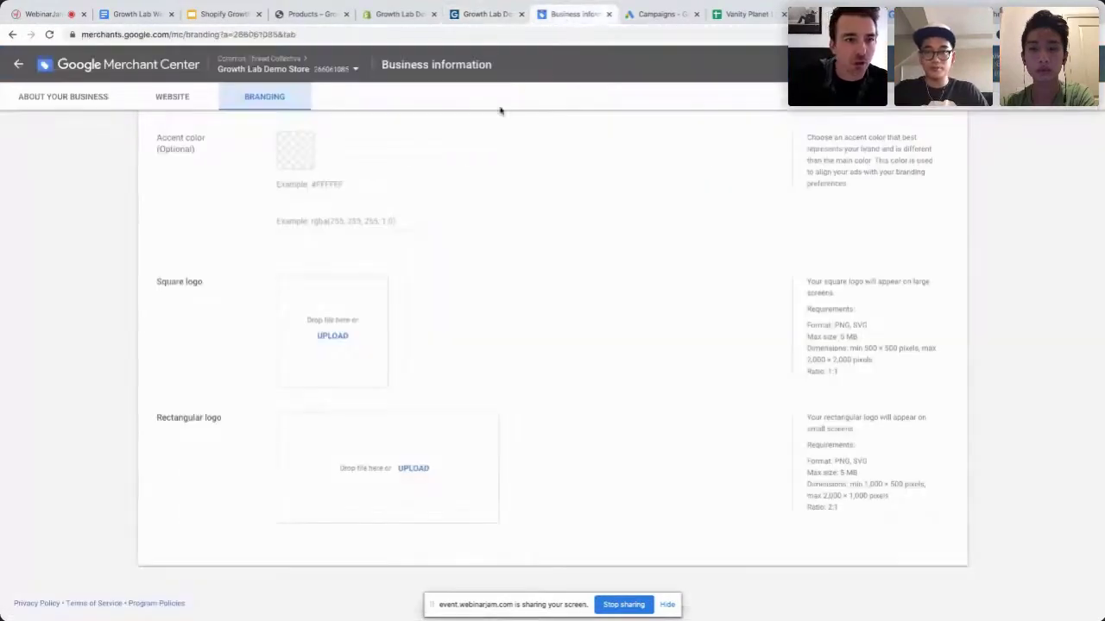
{"action": "left_click", "coordinate": [306, 72]}
{"action": "left_click", "coordinate": [257, 422]}
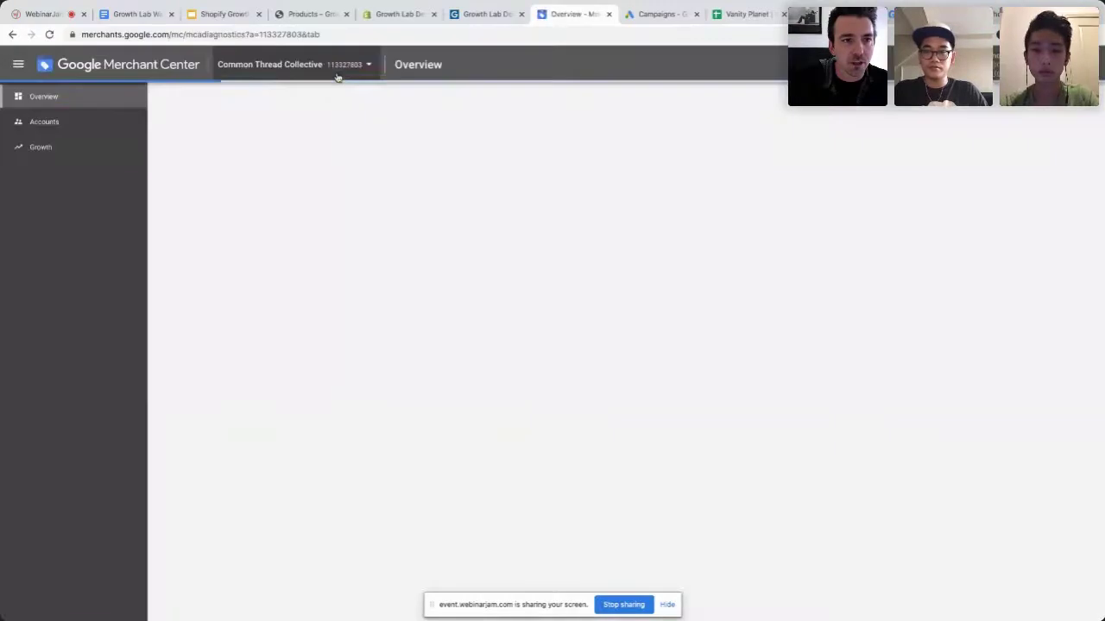
{"action": "left_click", "coordinate": [347, 71]}
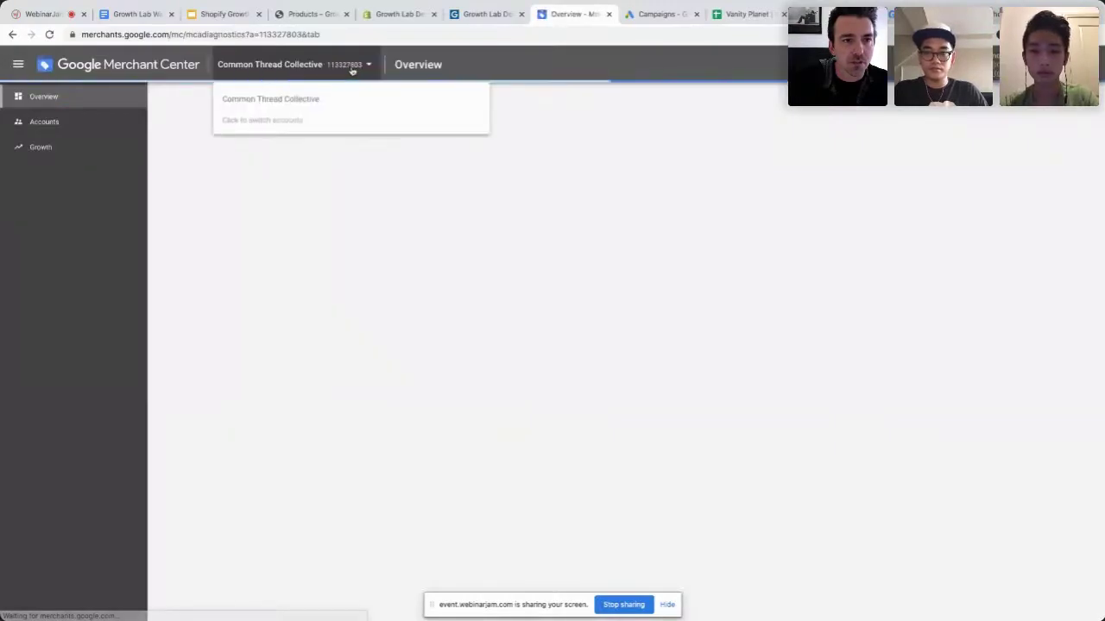
In the feed app, select the parent account's Merchant Center ID and the Growth Lab Demo Store sub-account
{"action": "left_click", "coordinate": [488, 15]}
{"action": "left_click", "coordinate": [530, 191]}
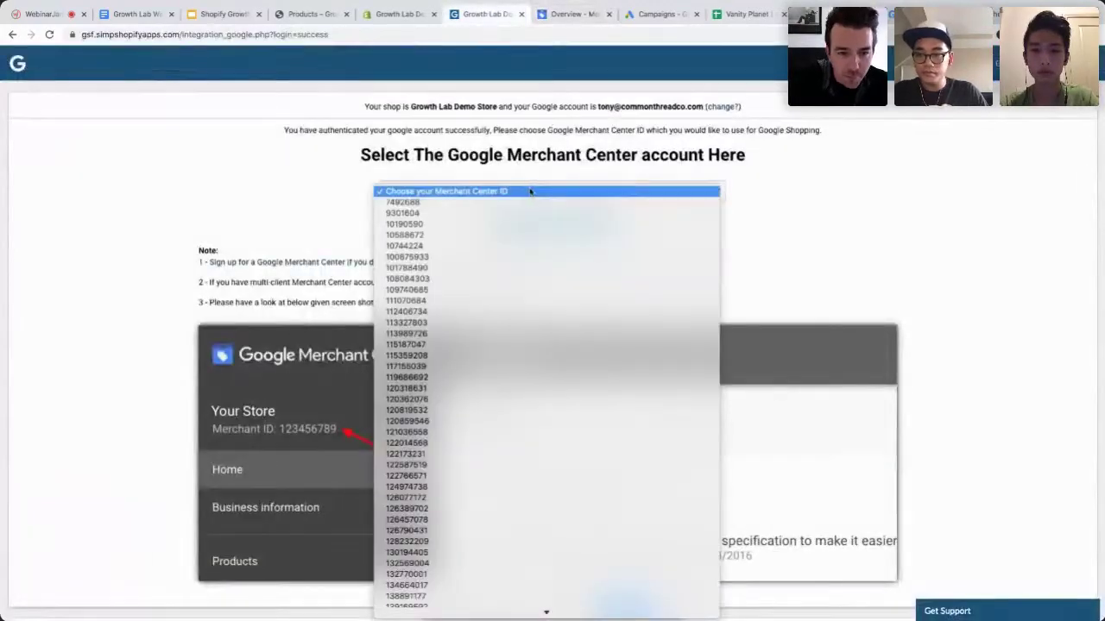
{"action": "left_click", "coordinate": [498, 322]}
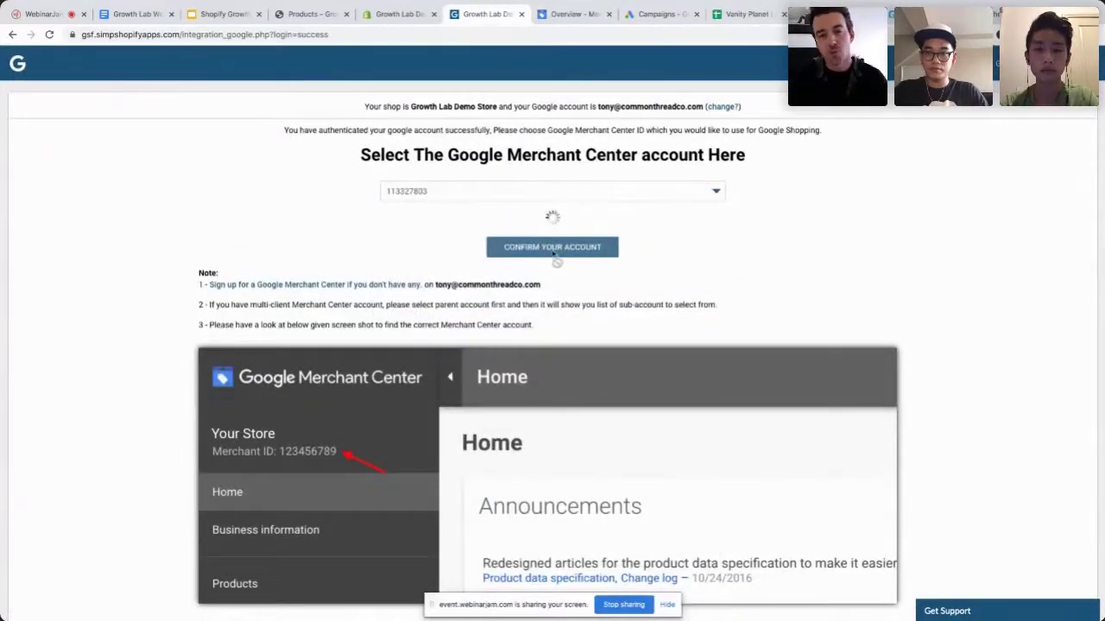
{"action": "left_click", "coordinate": [540, 221]}
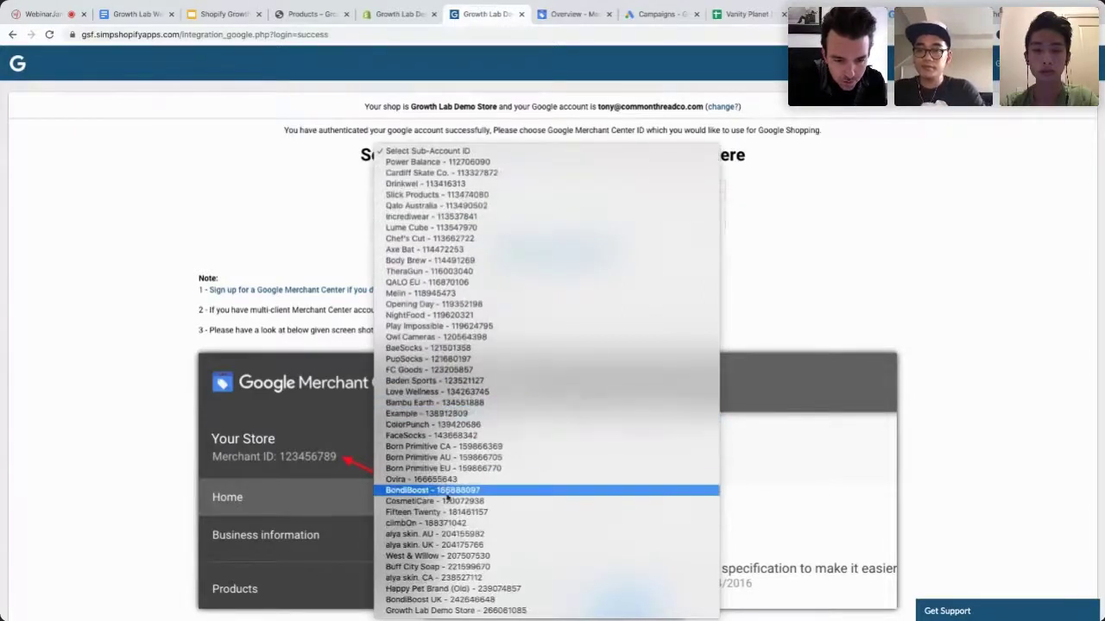
{"action": "left_click", "coordinate": [483, 608]}
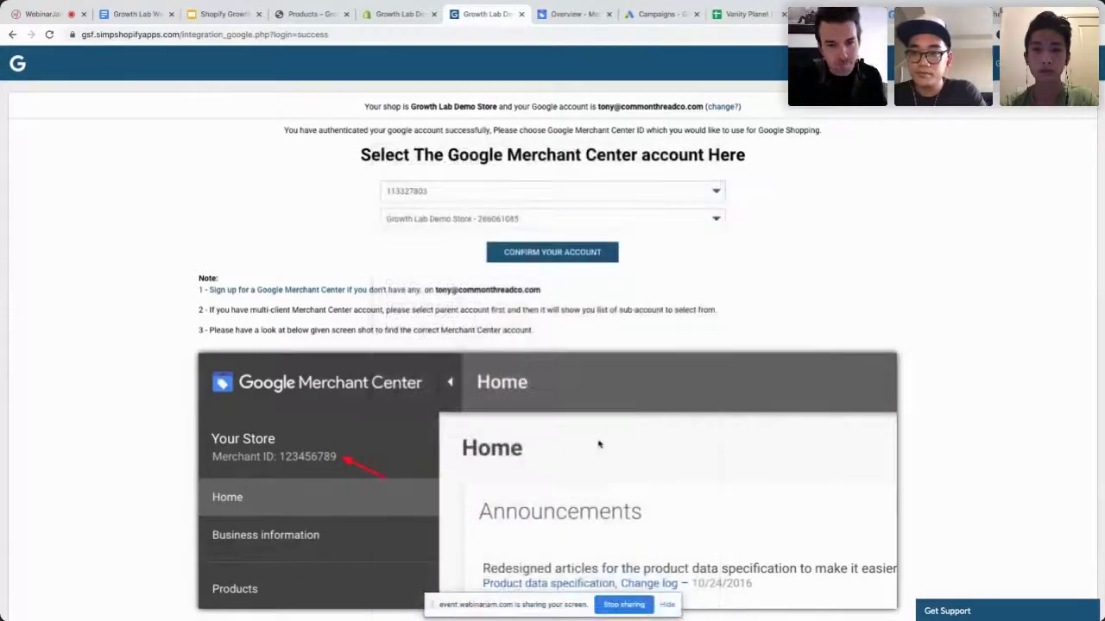
Confirm the Merchant Center account and its enabled programs, and sync all products and variants with the Global Format product ID
{"action": "left_click", "coordinate": [551, 254]}
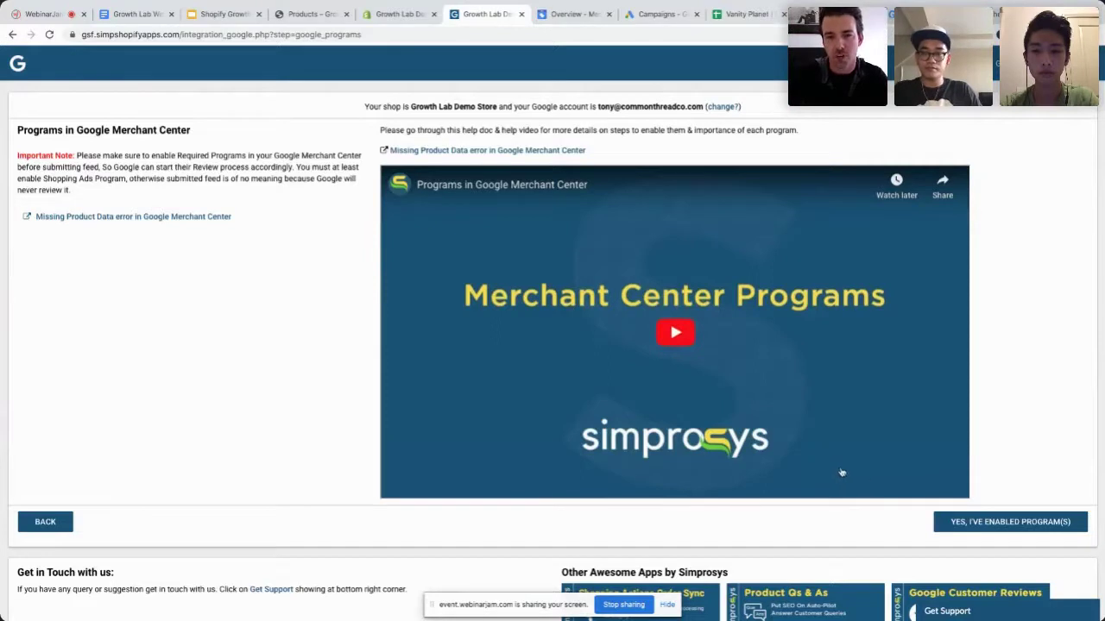
{"action": "left_click", "coordinate": [990, 522]}
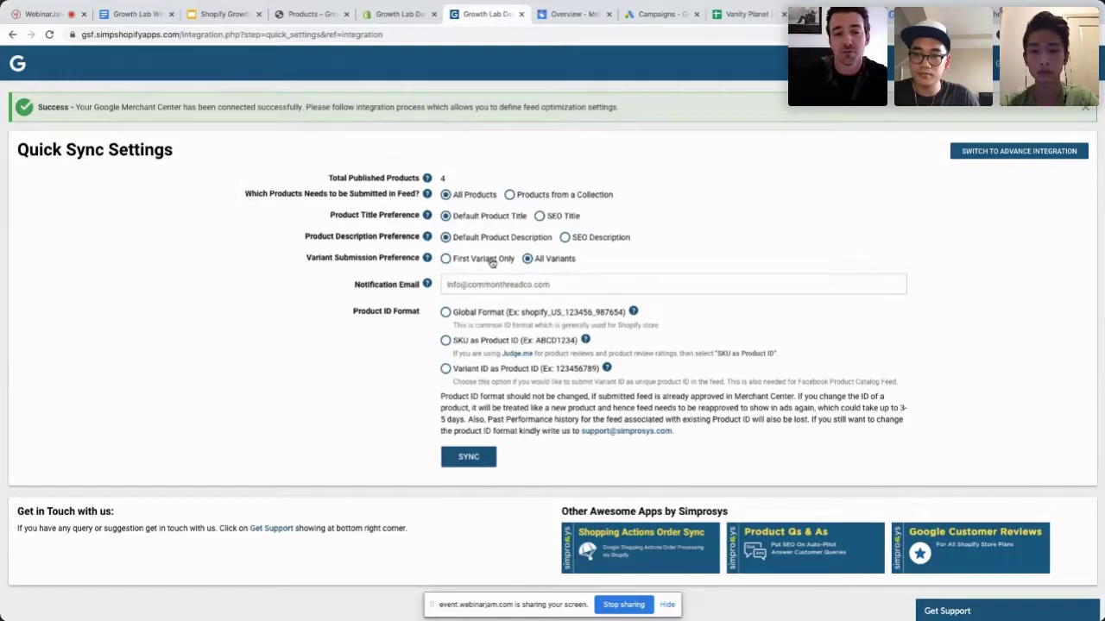
{"action": "left_click", "coordinate": [445, 313]}
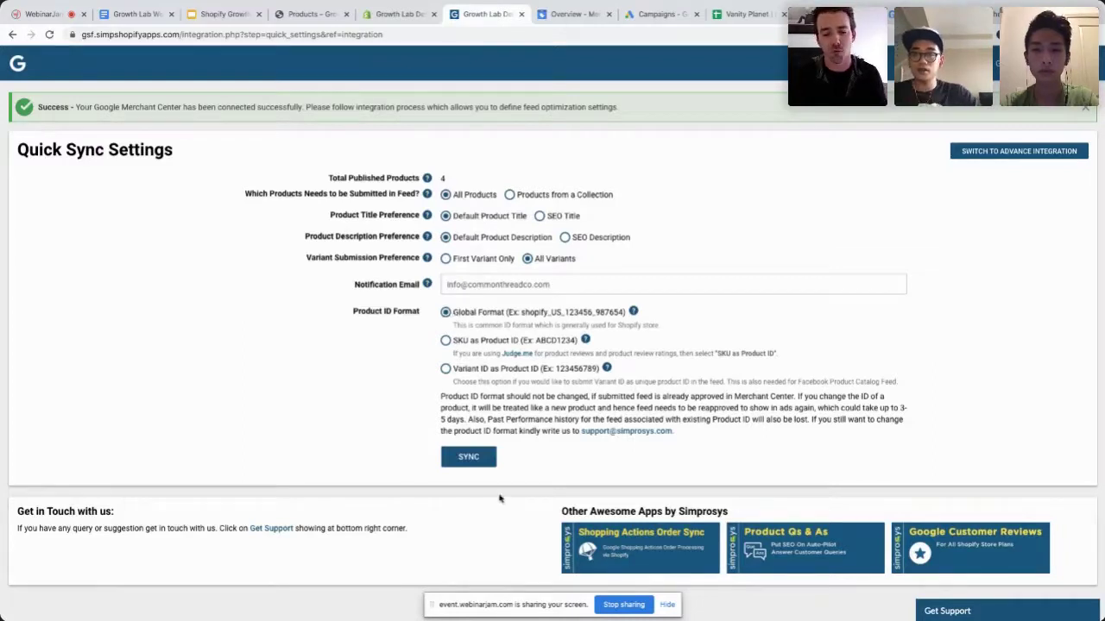
{"action": "left_click", "coordinate": [469, 457]}
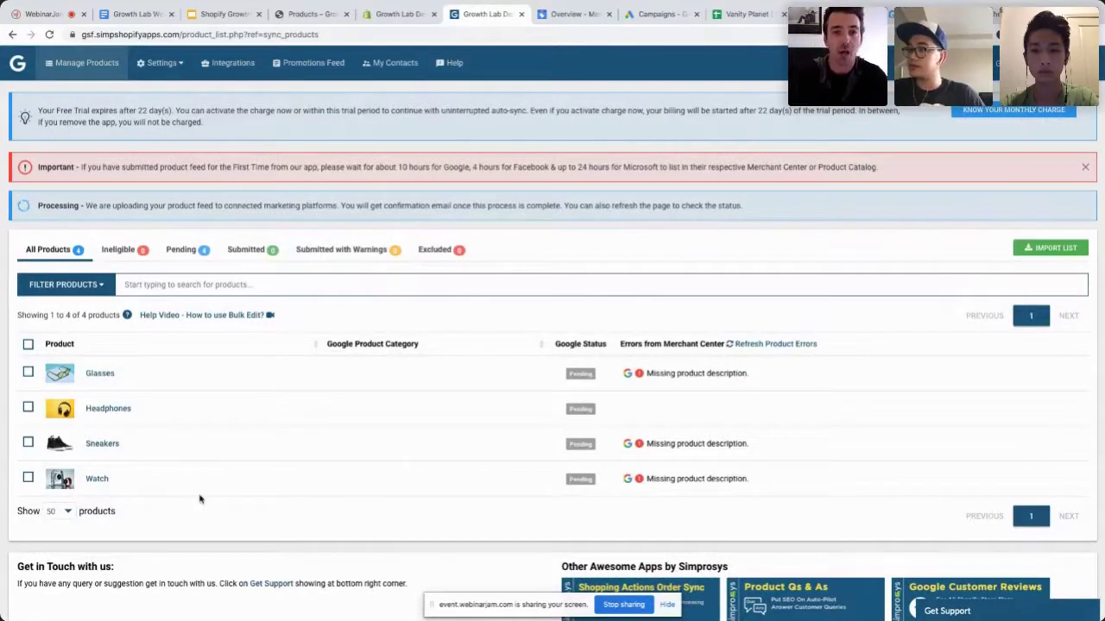
In Google Merchant Center, open the Growth Lab Demo Store sub-account and view its primary product feeds
{"action": "left_click", "coordinate": [552, 10]}
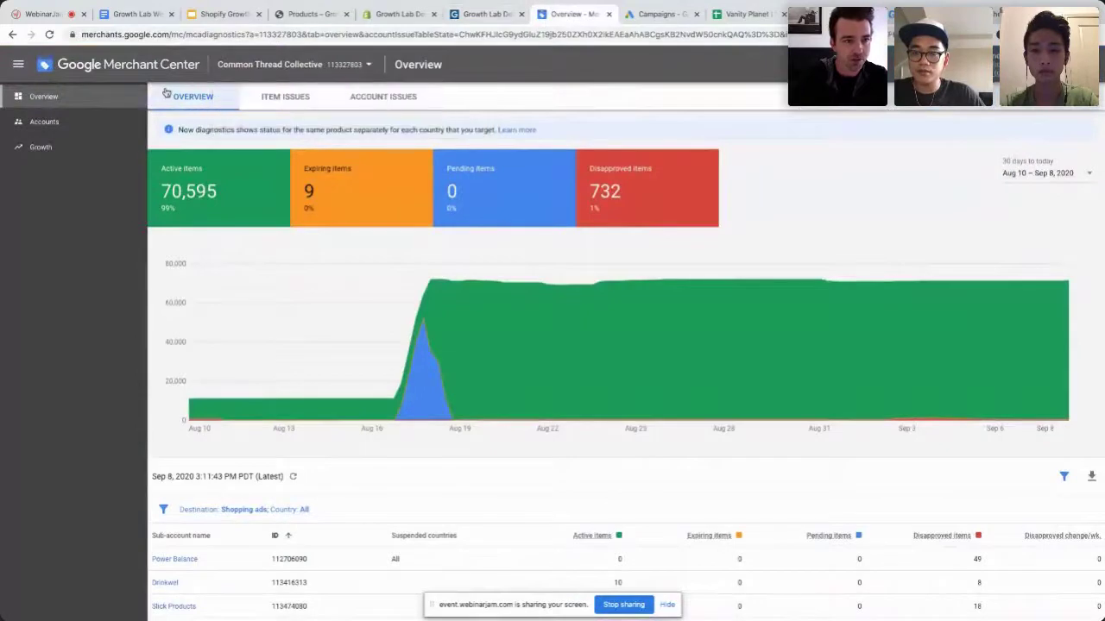
{"action": "left_click", "coordinate": [44, 122]}
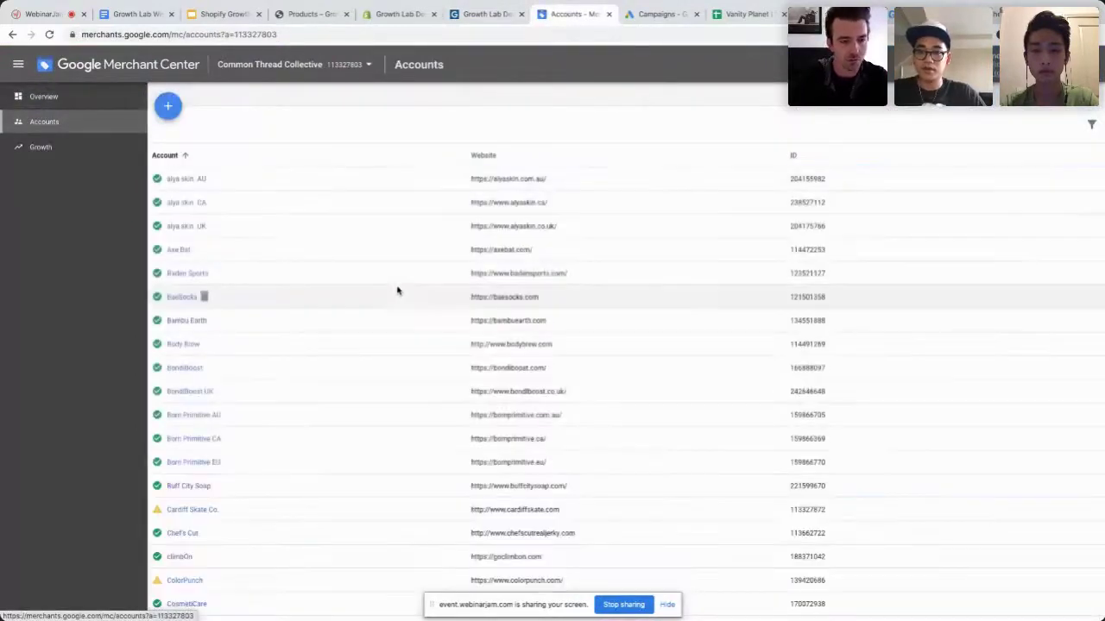
{"action": "scroll", "coordinate": [397, 290], "scroll_direction": "down", "scroll_amount": 10}
{"action": "left_click", "coordinate": [185, 415]}
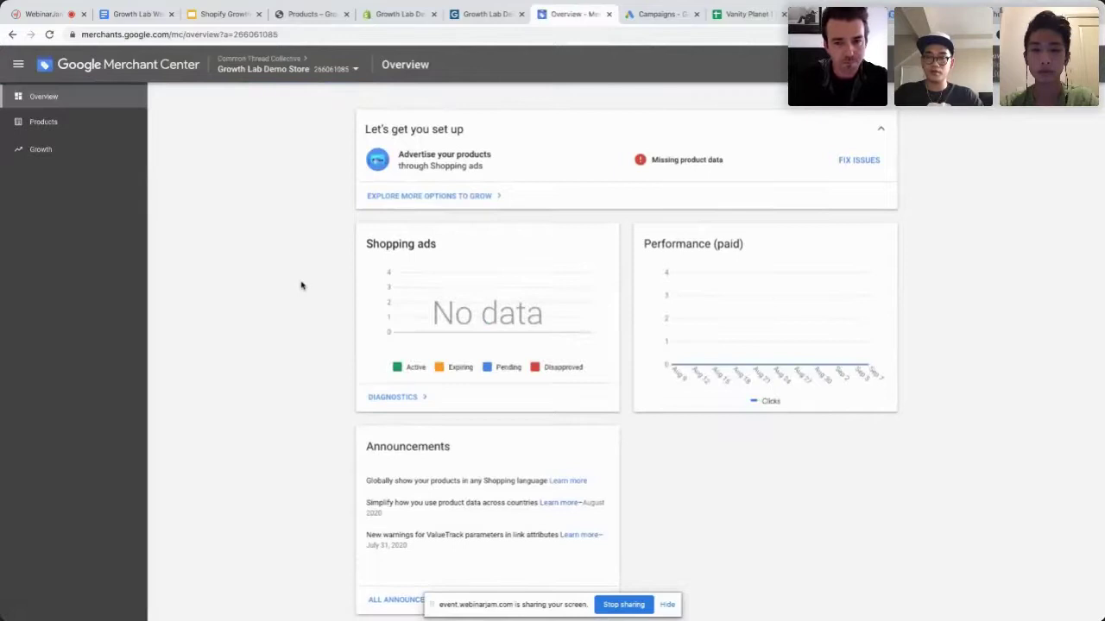
{"action": "left_click", "coordinate": [112, 123]}
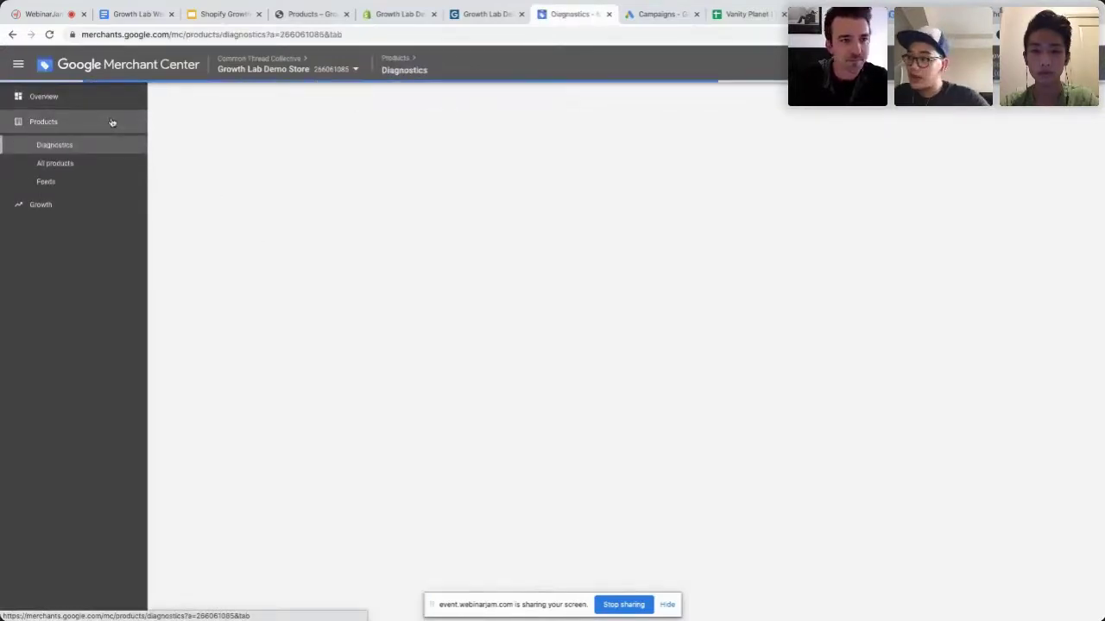
{"action": "left_click", "coordinate": [88, 183]}
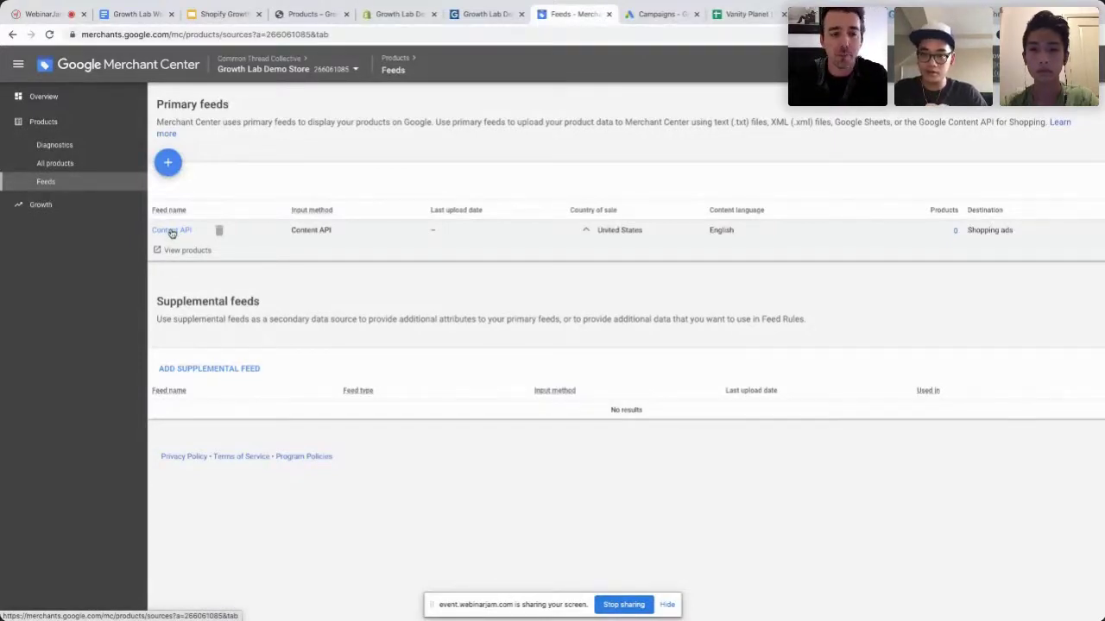
Compare the product statuses in the feed app with the Content API feed's products in Merchant Center
{"action": "left_click", "coordinate": [479, 16]}
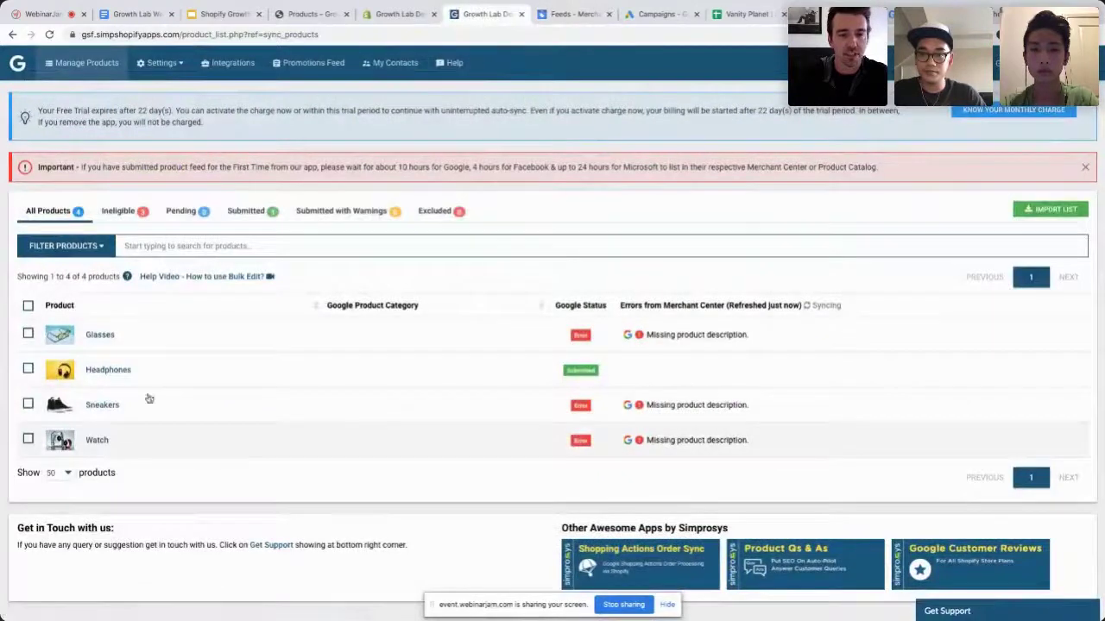
{"action": "left_click", "coordinate": [571, 14]}
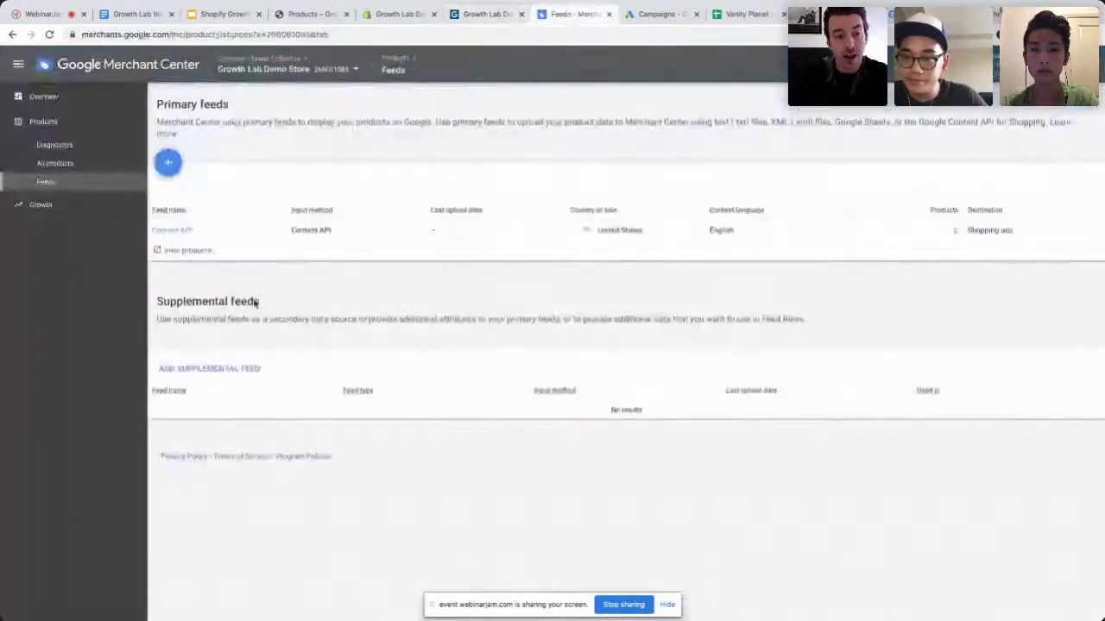
{"action": "left_click", "coordinate": [187, 250]}
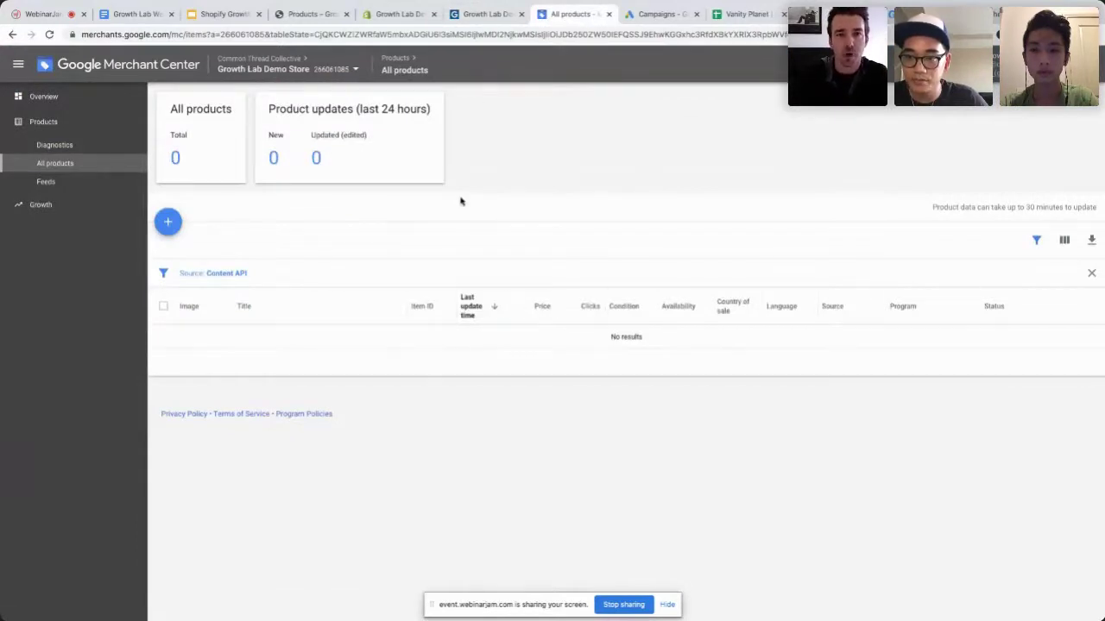
{"action": "left_click", "coordinate": [477, 17]}
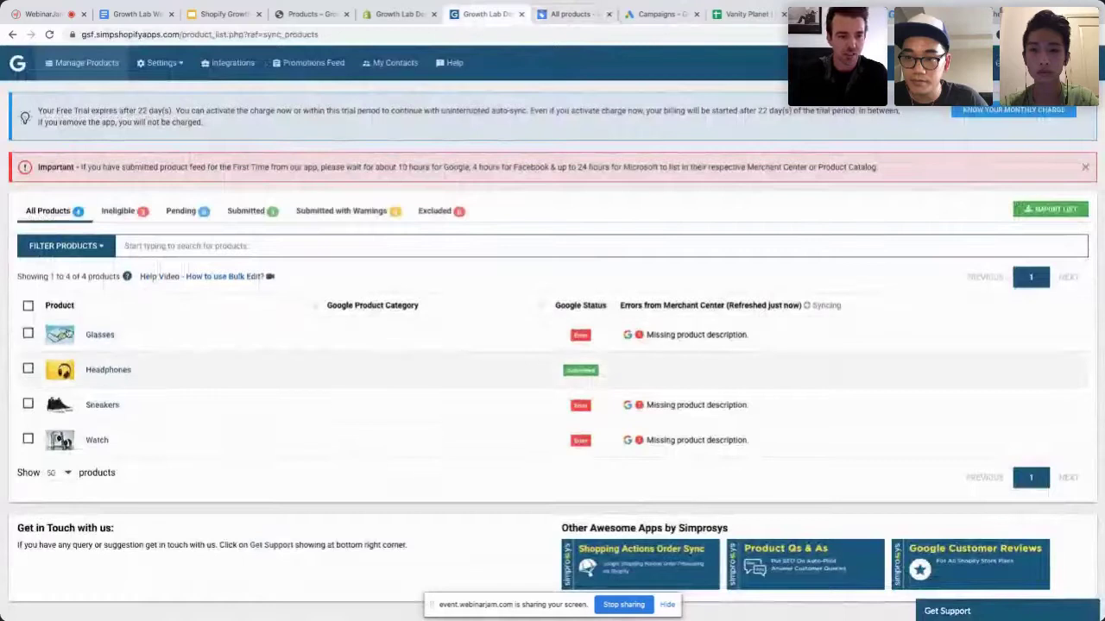
{"action": "left_click", "coordinate": [571, 14]}
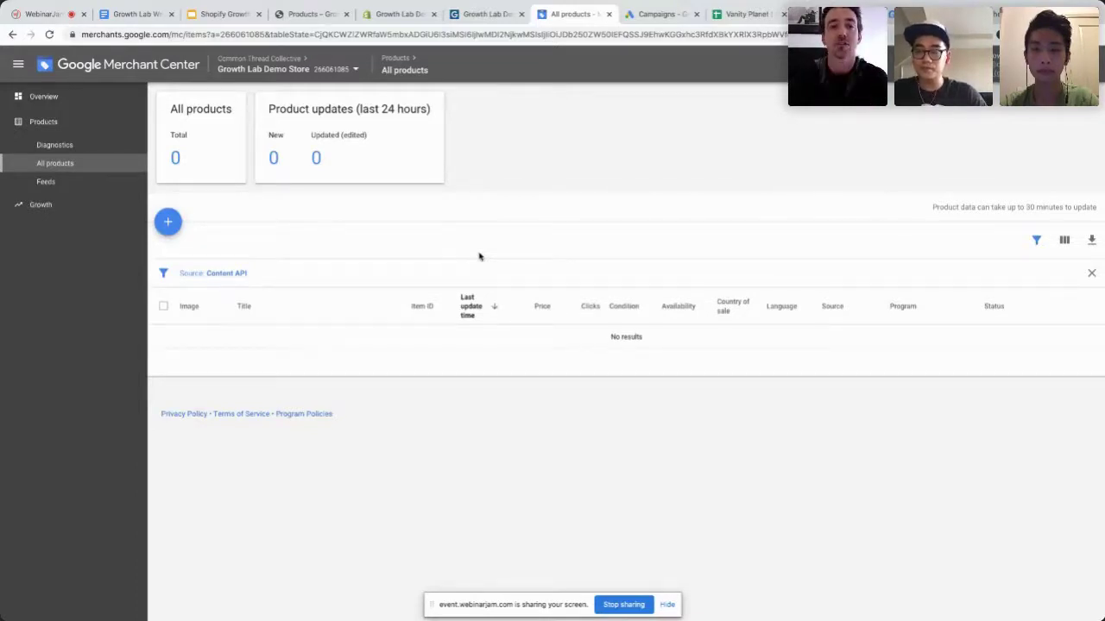
{"action": "left_click", "coordinate": [46, 180]}
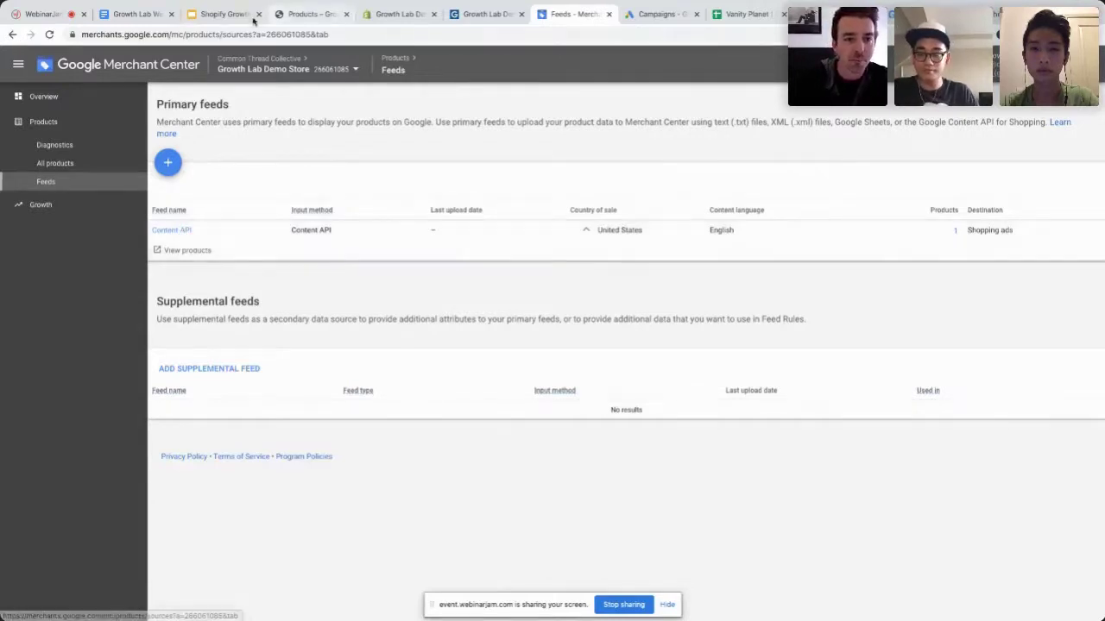
Switch to the Shopify Growth Lab presentation and display the "Product Feed, Think Spreadsheet" slide
{"action": "left_click", "coordinate": [224, 16]}
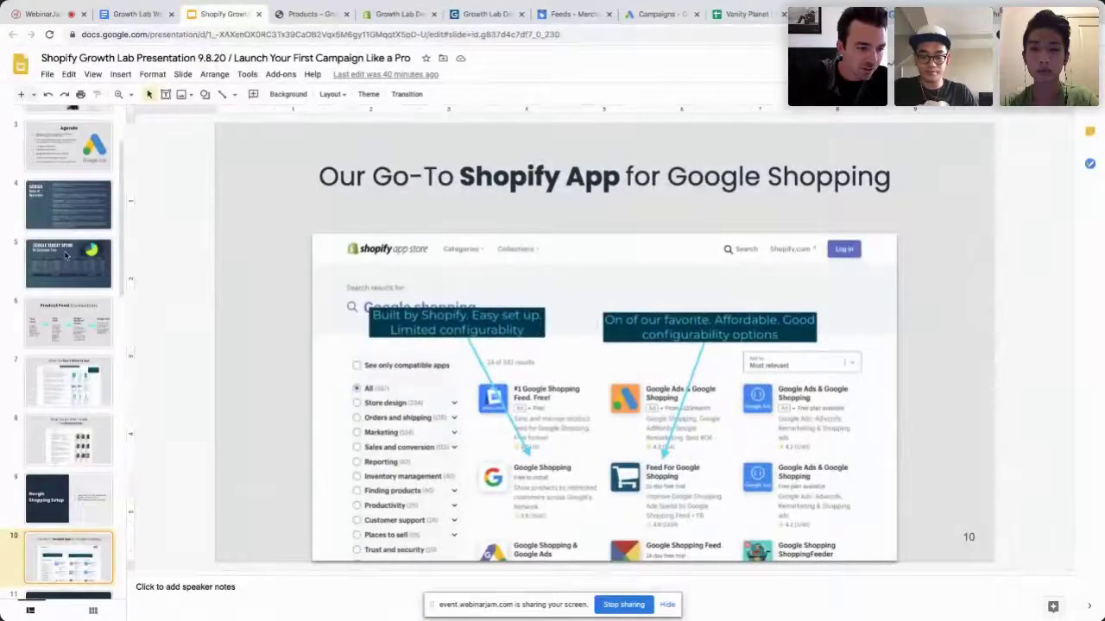
{"action": "scroll", "coordinate": [65, 255], "scroll_direction": "down", "scroll_amount": 4}
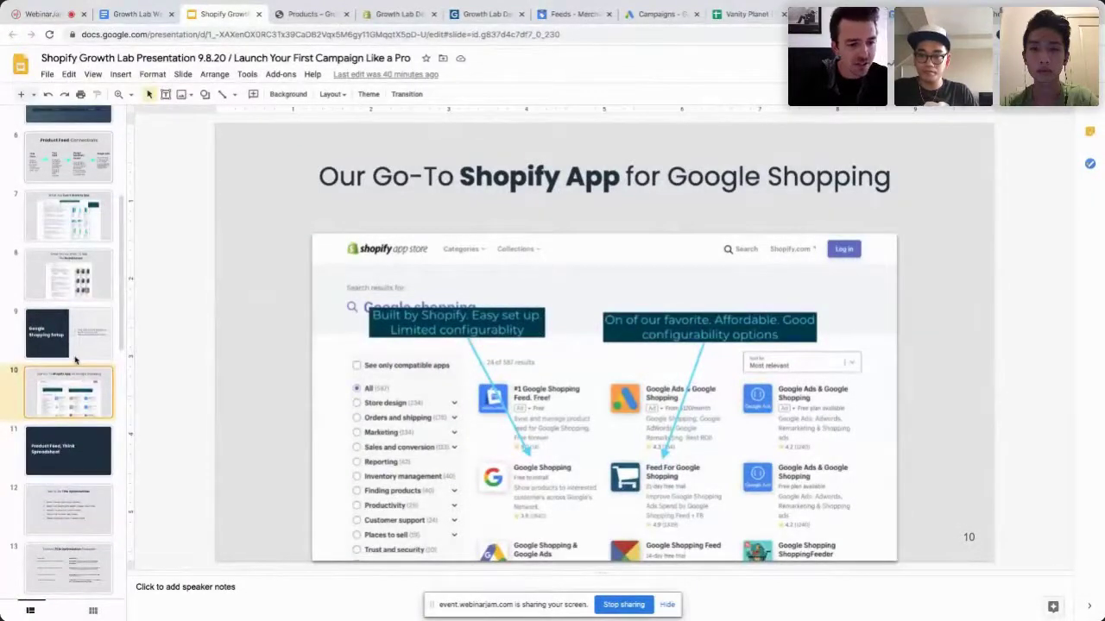
{"action": "left_click", "coordinate": [79, 438]}
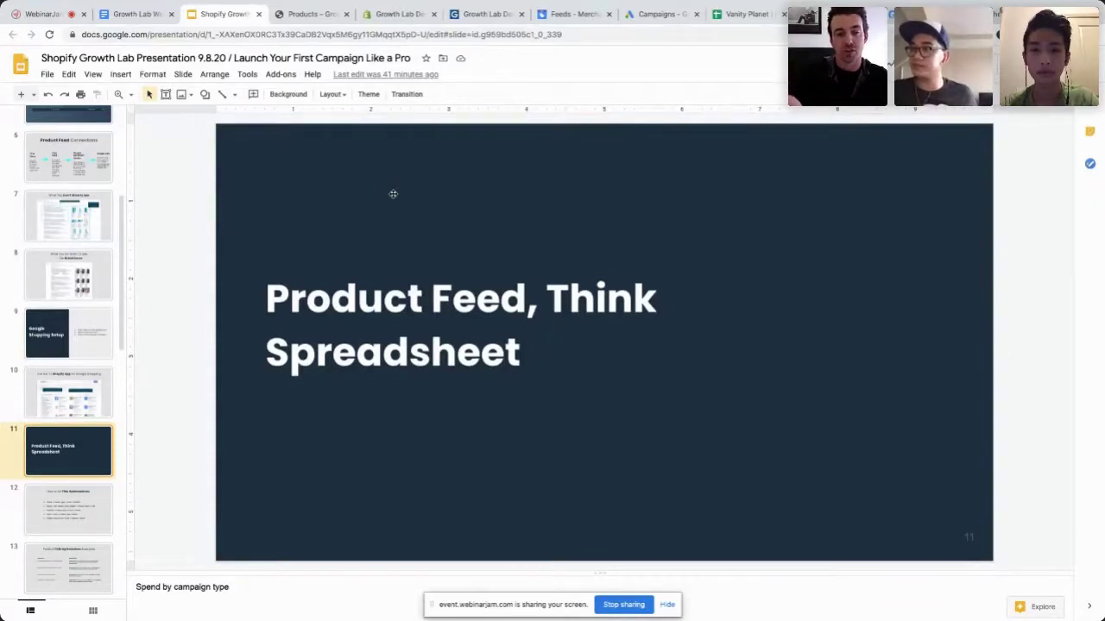
In the Vanity Planet manual feed spreadsheet, highlight the first rows of each column from id through link in turn
{"action": "left_click", "coordinate": [747, 15]}
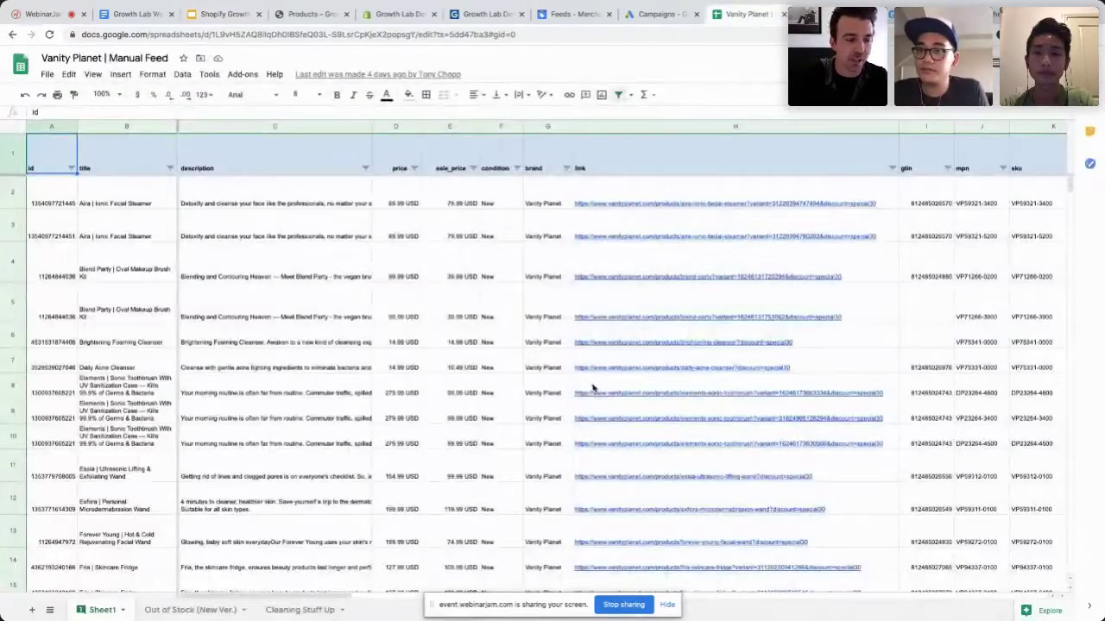
{"action": "mouse_move", "coordinate": [42, 155]}
{"action": "left_click_drag", "start_coordinate": [41, 156], "coordinate": [40, 259]}
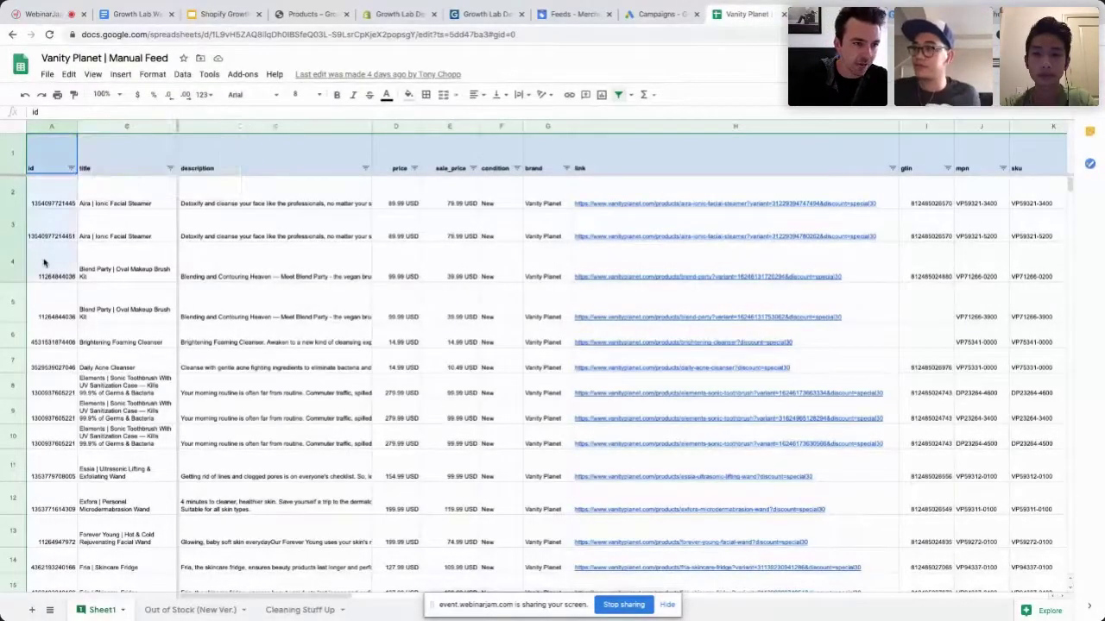
{"action": "left_click_drag", "start_coordinate": [122, 173], "coordinate": [120, 274]}
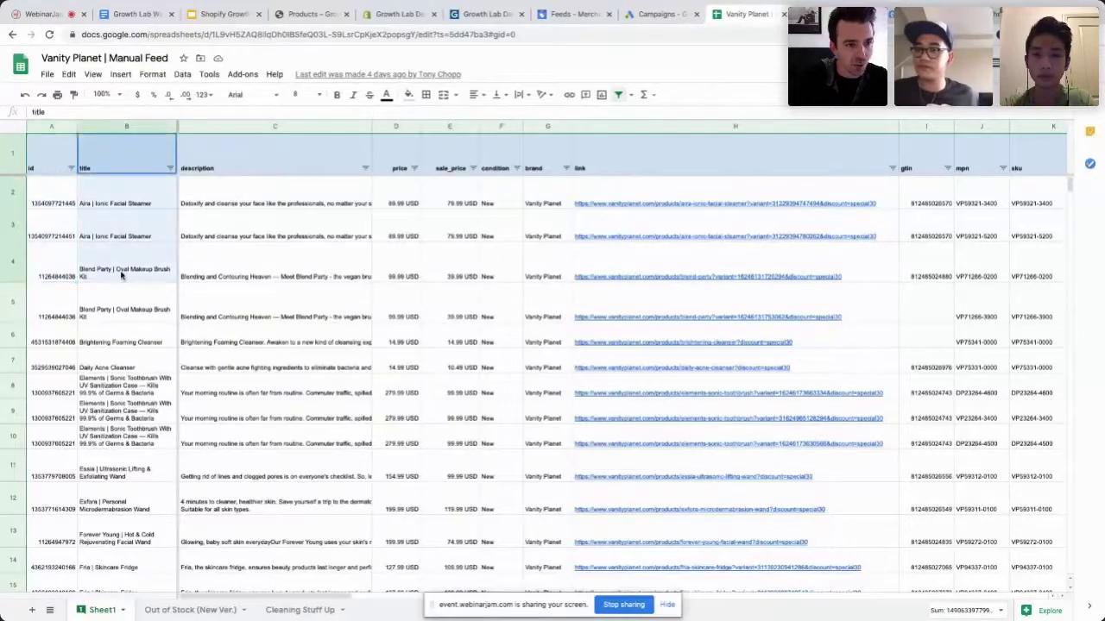
{"action": "left_click_drag", "start_coordinate": [250, 173], "coordinate": [254, 277]}
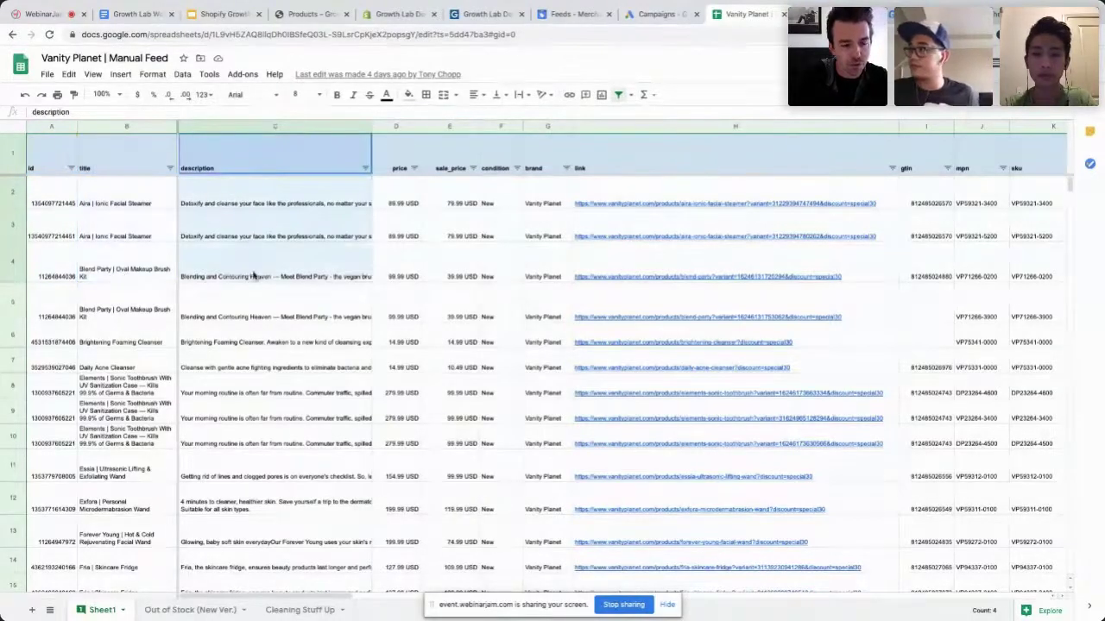
{"action": "left_click_drag", "start_coordinate": [391, 160], "coordinate": [399, 259]}
{"action": "left_click_drag", "start_coordinate": [445, 160], "coordinate": [448, 246]}
{"action": "left_click_drag", "start_coordinate": [495, 153], "coordinate": [498, 251]}
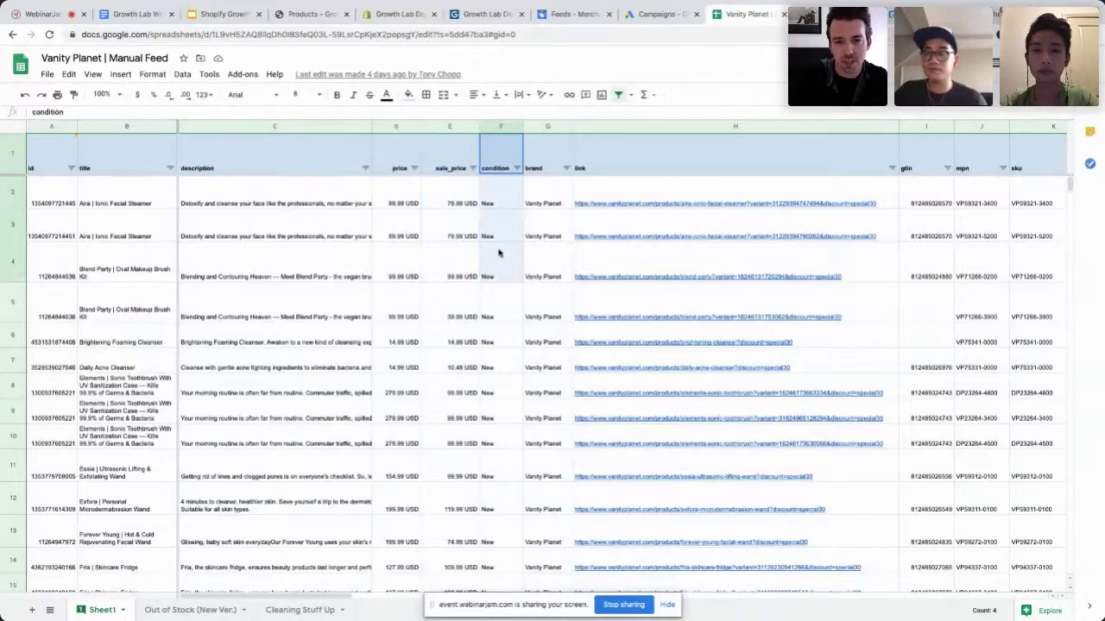
{"action": "left_click_drag", "start_coordinate": [553, 147], "coordinate": [553, 246]}
{"action": "left_click_drag", "start_coordinate": [661, 171], "coordinate": [664, 267]}
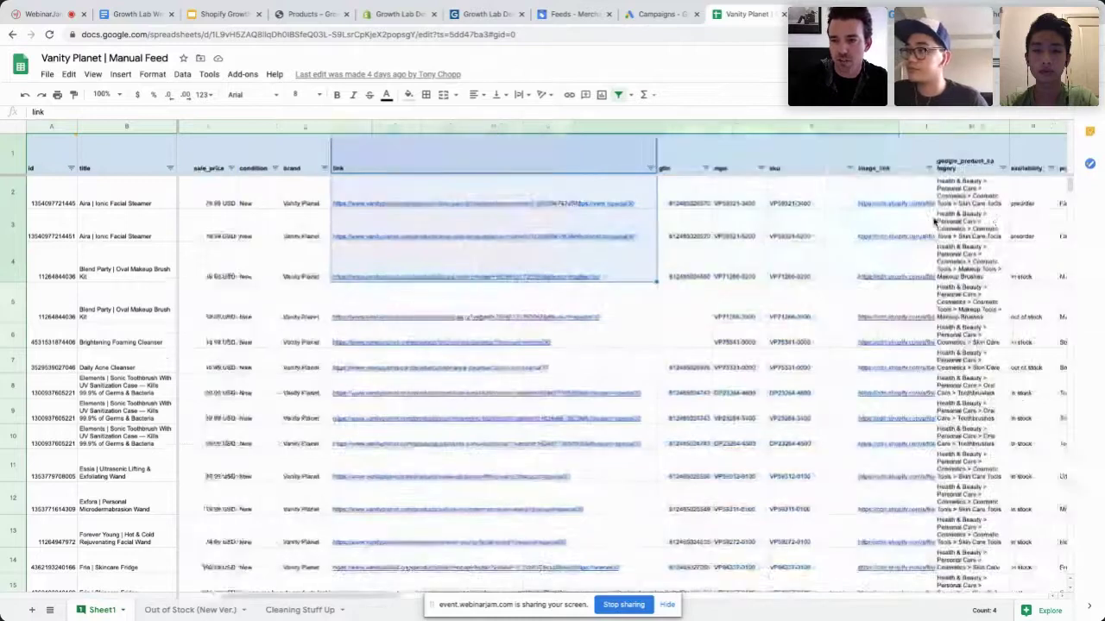
Highlight the gtin, mpn, sku, image_link, google_product_category, availability and product_type headers, and return to the sheet's first columns
{"action": "scroll", "coordinate": [922, 220], "scroll_direction": "right", "scroll_amount": 5}
{"action": "left_click_drag", "start_coordinate": [586, 156], "coordinate": [686, 157]}
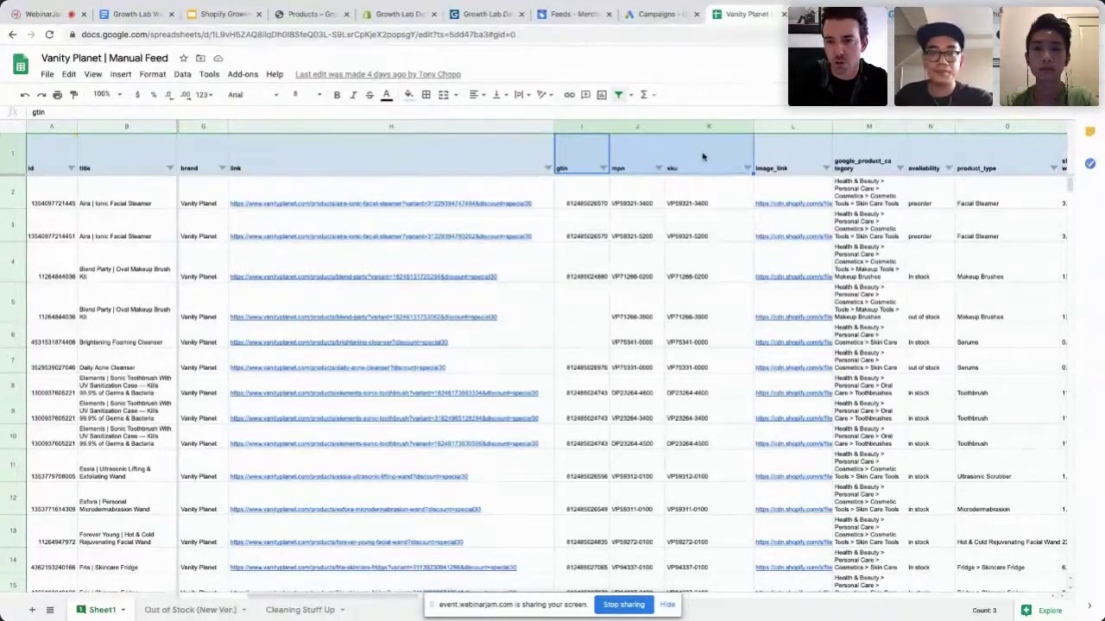
{"action": "left_click", "coordinate": [782, 155]}
{"action": "left_click", "coordinate": [873, 149]}
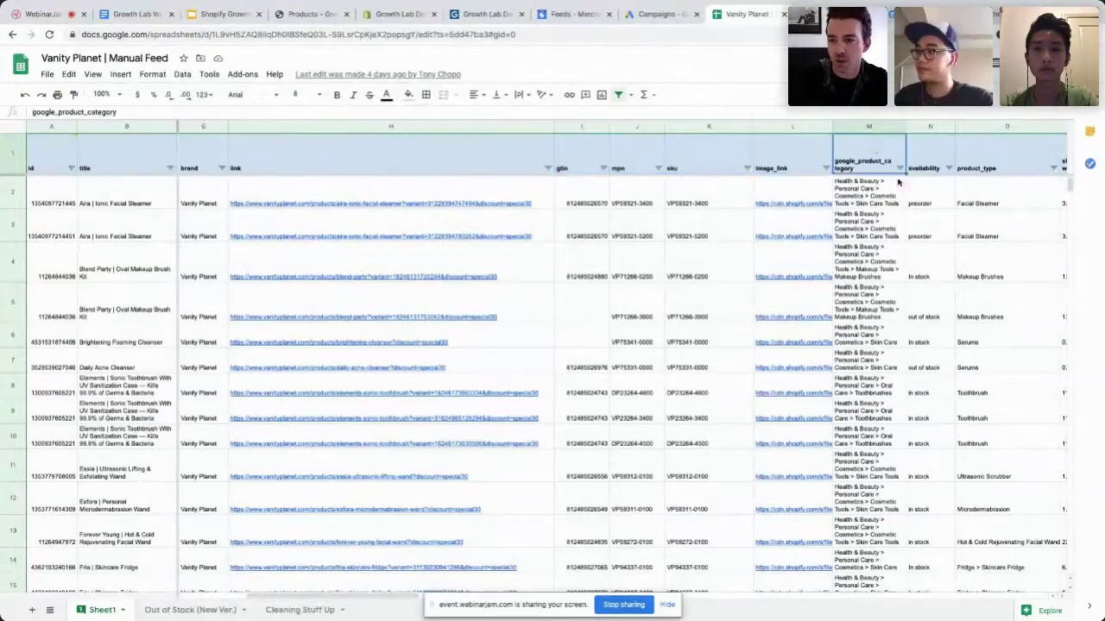
{"action": "left_click_drag", "start_coordinate": [940, 158], "coordinate": [987, 156]}
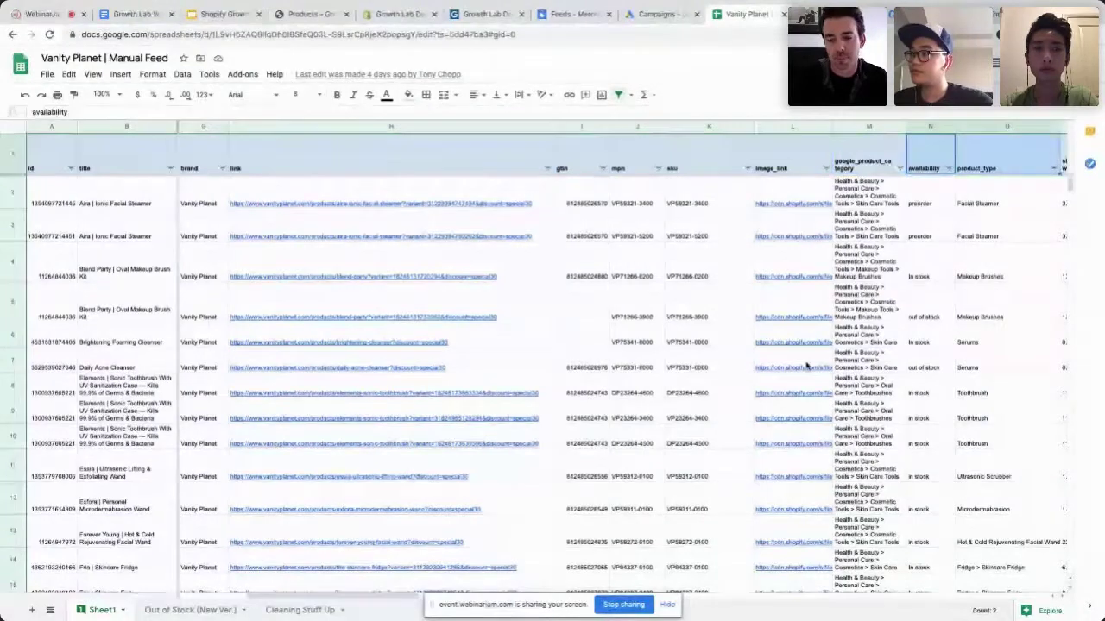
{"action": "left_click_drag", "start_coordinate": [371, 597], "coordinate": [313, 599]}
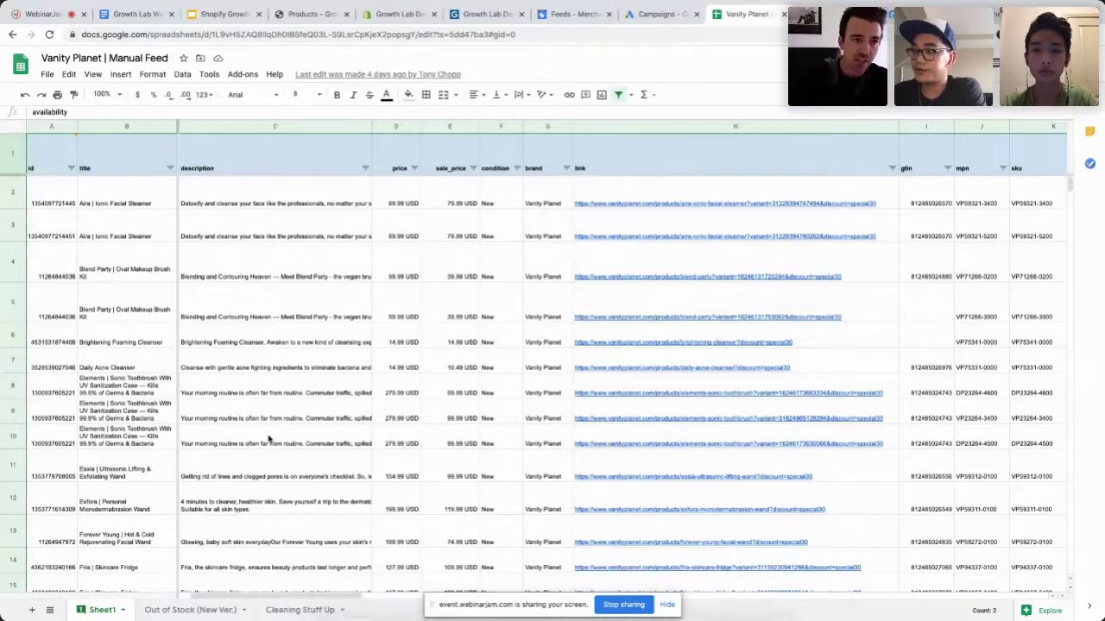
Open the Google product data feed specifications from the Useful Links document and highlight the id attribute's Required label
{"action": "left_click", "coordinate": [135, 15]}
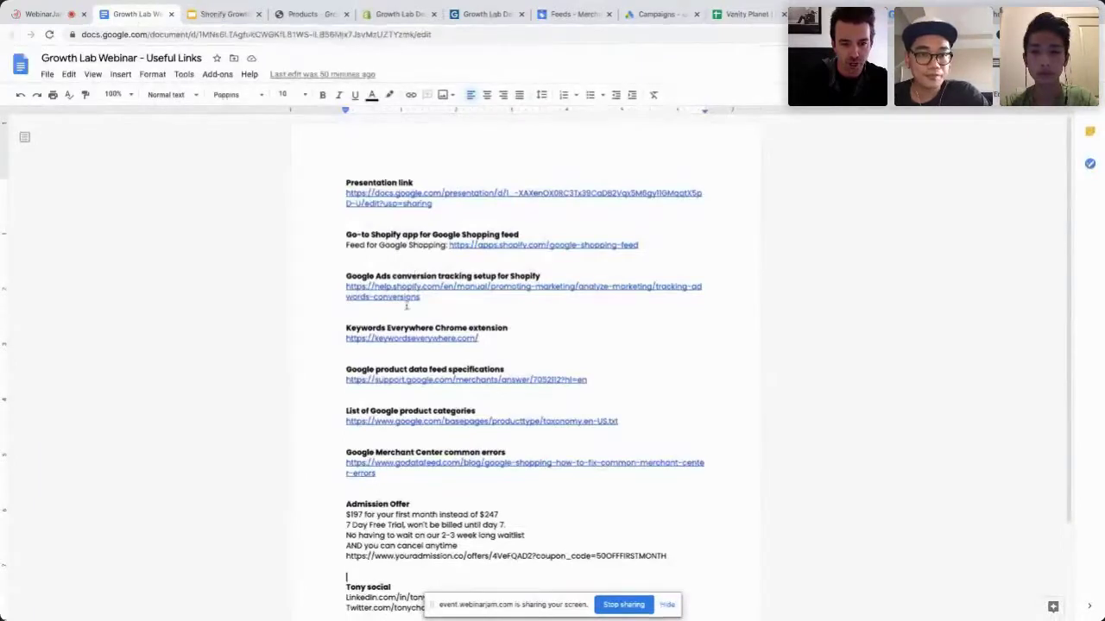
{"action": "left_click", "coordinate": [413, 381]}
{"action": "left_click", "coordinate": [415, 402]}
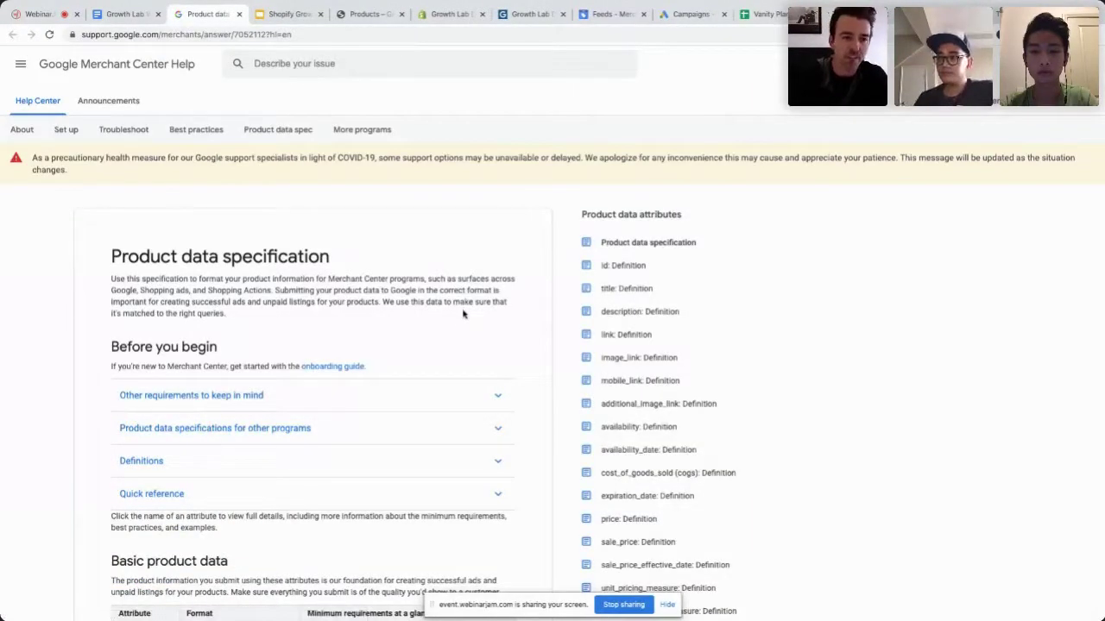
{"action": "scroll", "coordinate": [460, 319], "scroll_direction": "down", "scroll_amount": 3}
{"action": "scroll", "coordinate": [458, 323], "scroll_direction": "down", "scroll_amount": 2}
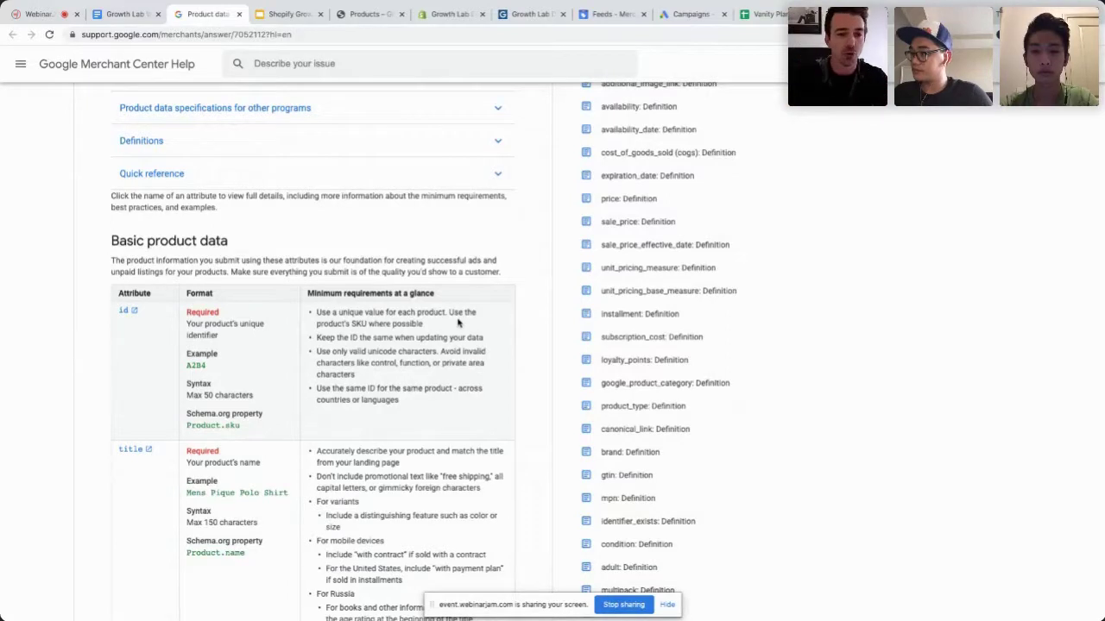
{"action": "scroll", "coordinate": [458, 322], "scroll_direction": "down", "scroll_amount": 1}
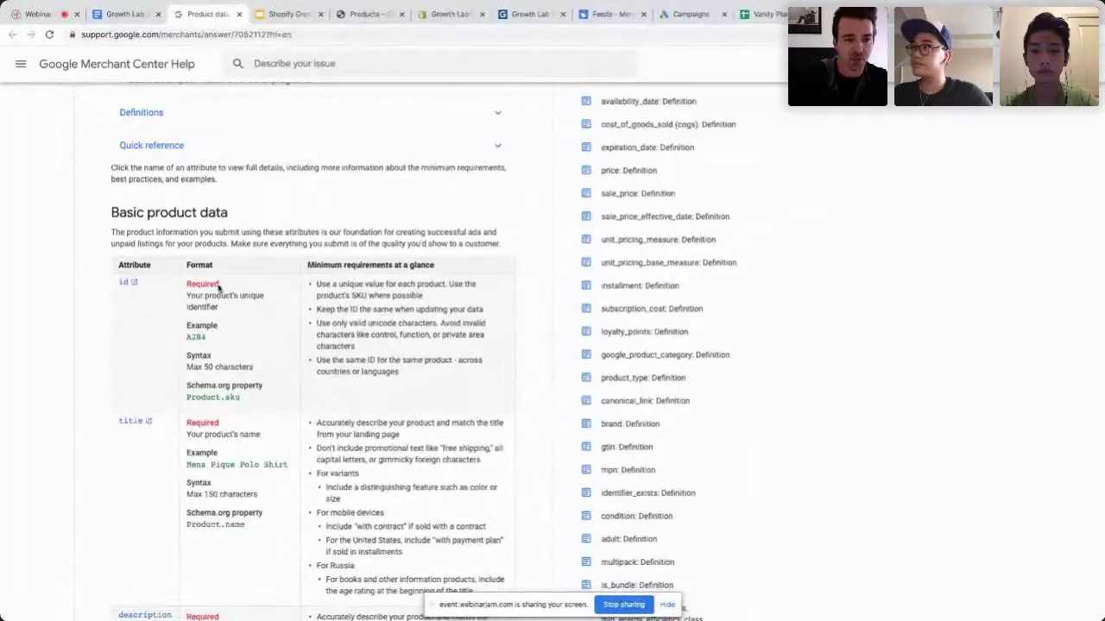
{"action": "left_click_drag", "start_coordinate": [186, 284], "coordinate": [222, 285]}
Highlight the id header and first two product IDs in the Vanity Planet feed, and switch to the demo store's product catalog
{"action": "left_click", "coordinate": [766, 14]}
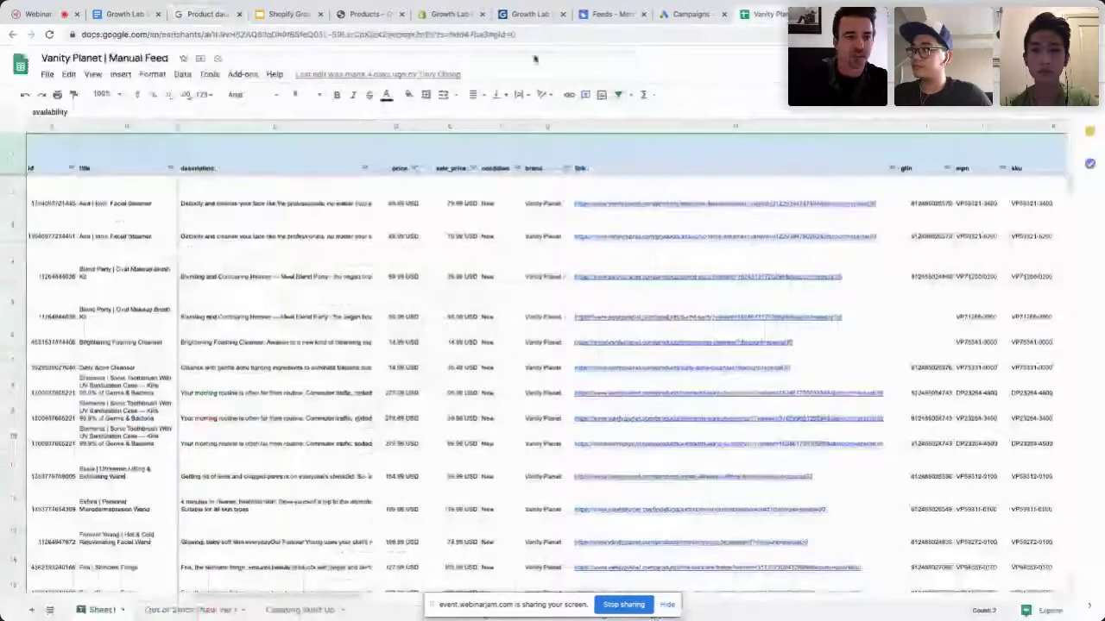
{"action": "left_click_drag", "start_coordinate": [32, 166], "coordinate": [48, 236]}
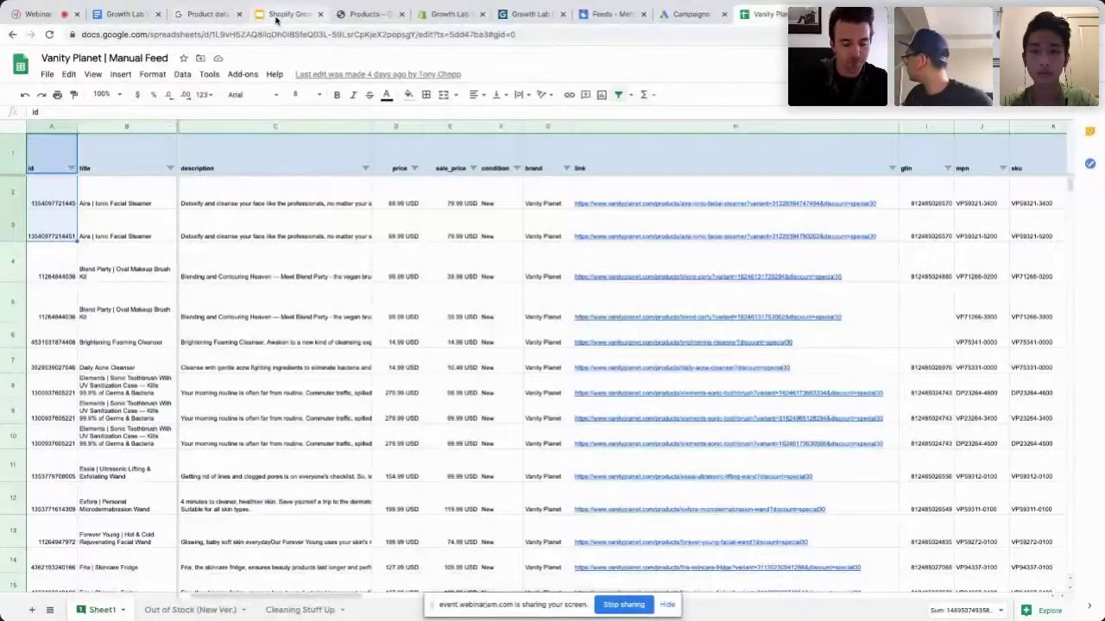
{"action": "left_click", "coordinate": [367, 35]}
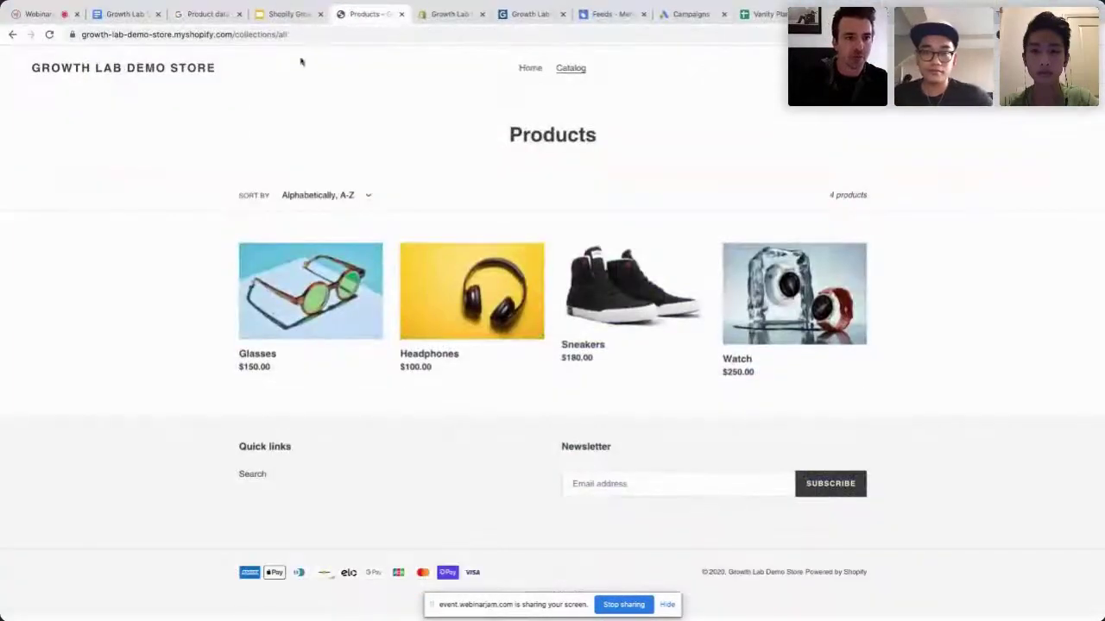
In the Google product data specification, highlight the title and description attributes and read on to the image_link requirements
{"action": "left_click", "coordinate": [207, 13]}
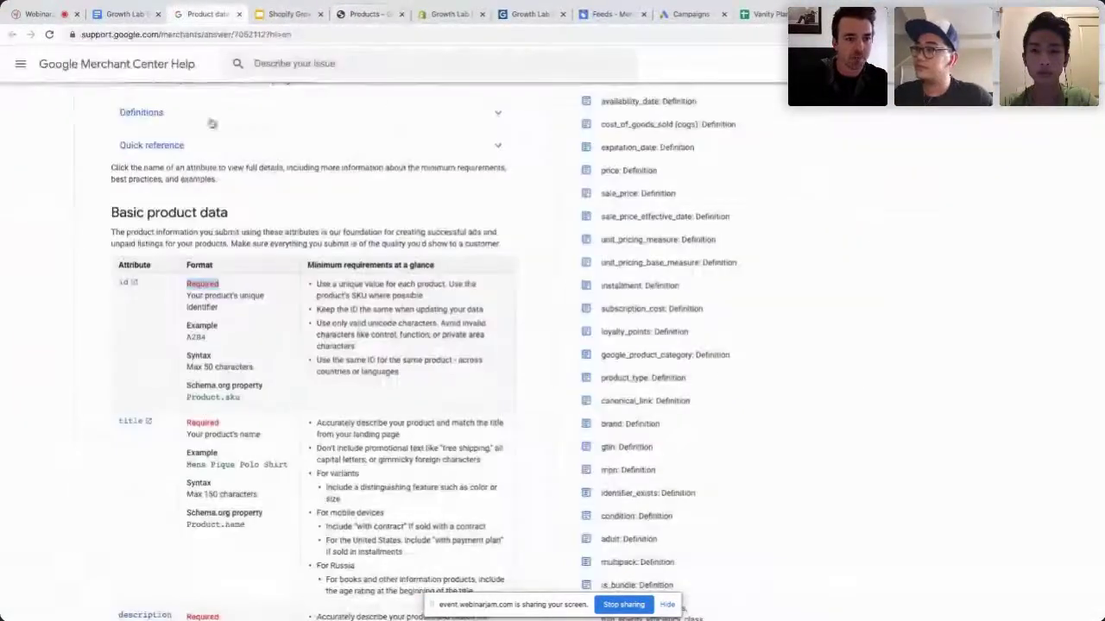
{"action": "double_click", "coordinate": [120, 421]}
{"action": "scroll", "coordinate": [121, 415], "scroll_direction": "down", "scroll_amount": 5}
{"action": "double_click", "coordinate": [121, 382]}
{"action": "scroll", "coordinate": [130, 405], "scroll_direction": "down", "scroll_amount": 6}
{"action": "scroll", "coordinate": [144, 434], "scroll_direction": "down", "scroll_amount": 4}
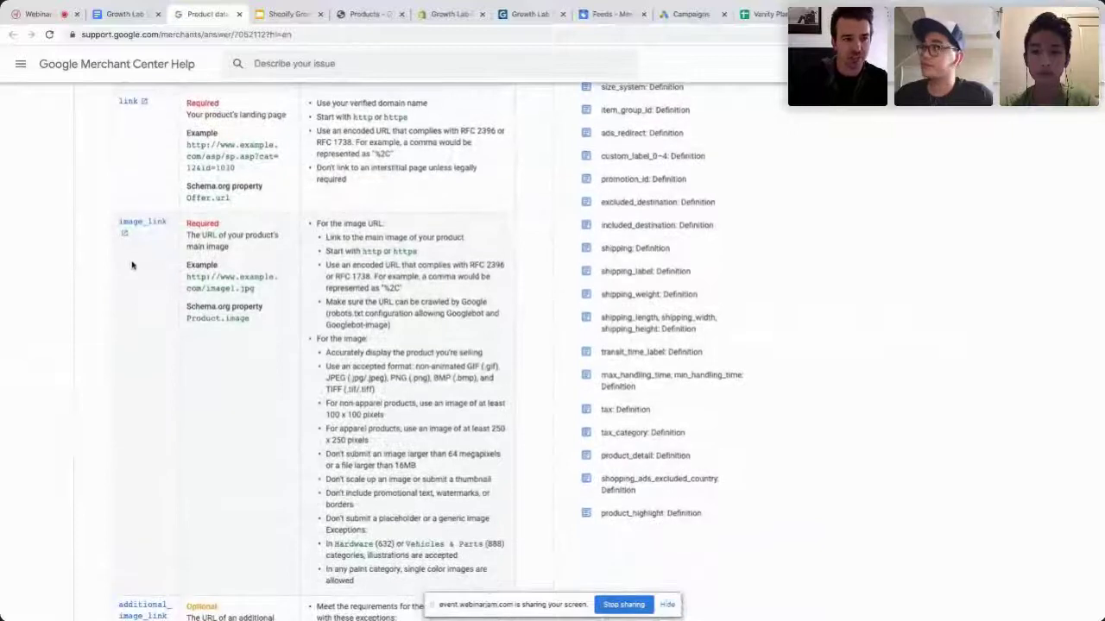
Glance at the Vanity Planet feed spreadsheet, return to the product data specification and highlight the image_link attribute's Required label
{"action": "key", "text": "ctrl+Tab"}
{"action": "key", "text": "ctrl+Tab"}
{"action": "key", "text": "ctrl+shift+Tab"}
{"action": "key", "text": "ctrl+shift+Tab"}
{"action": "key", "text": "ctrl+9"}
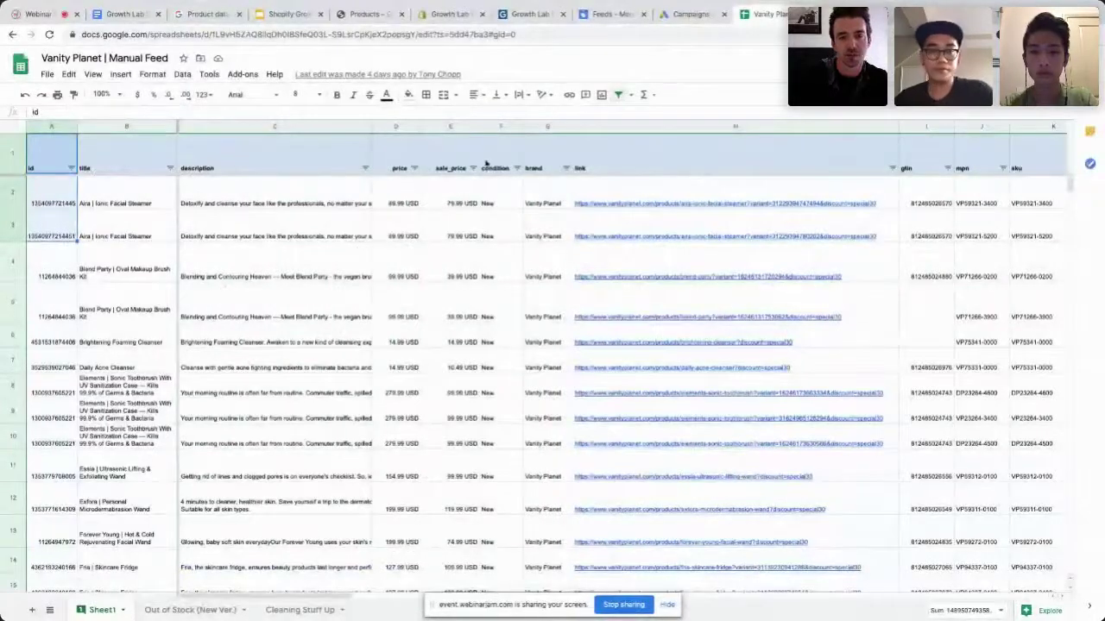
{"action": "key", "text": "ctrl+3"}
{"action": "left_click_drag", "start_coordinate": [186, 223], "coordinate": [217, 220]}
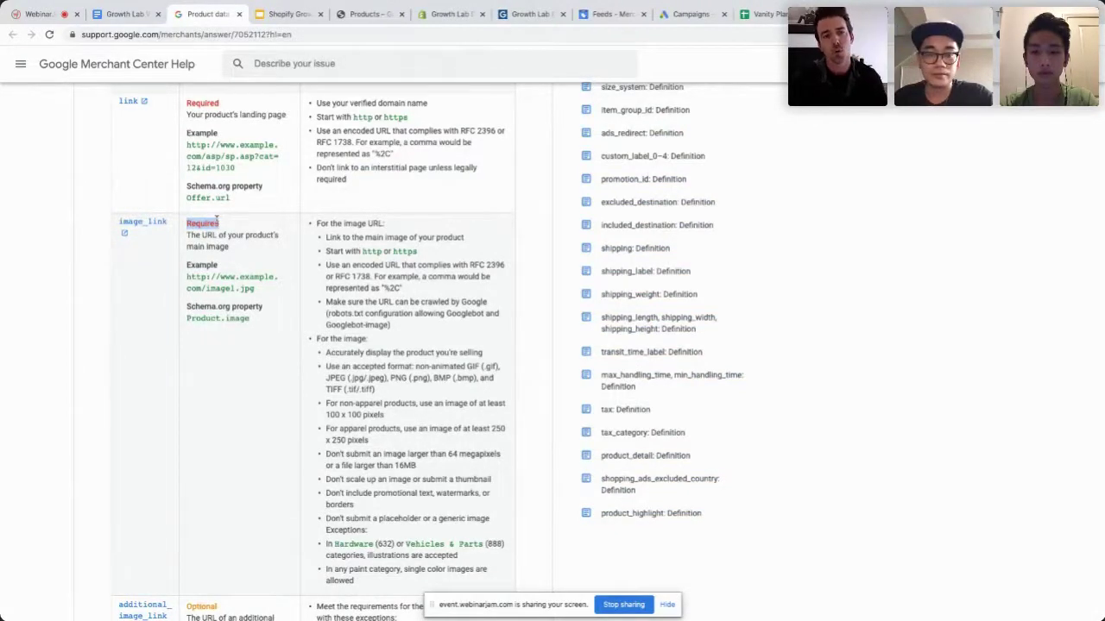
Read through the remaining attributes of the product data specification from additional_image_link onward, and return to the top of the page
{"action": "scroll", "coordinate": [385, 282], "scroll_direction": "down", "scroll_amount": 3}
{"action": "scroll", "coordinate": [386, 282], "scroll_direction": "down", "scroll_amount": 7}
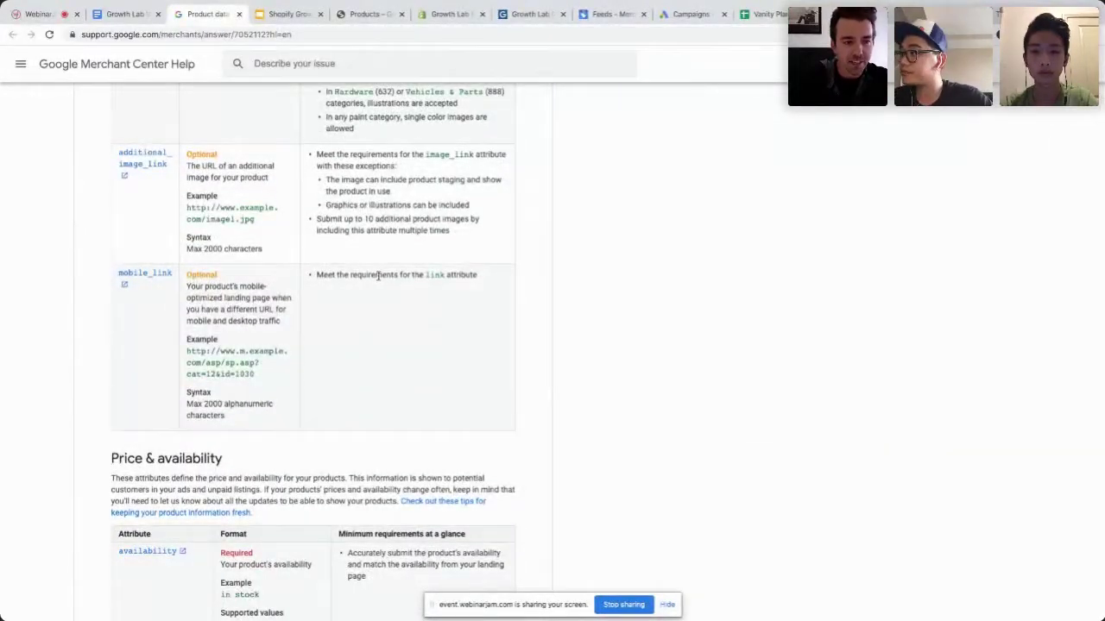
{"action": "scroll", "coordinate": [377, 285], "scroll_direction": "down", "scroll_amount": 6}
{"action": "scroll", "coordinate": [376, 285], "scroll_direction": "down", "scroll_amount": 1}
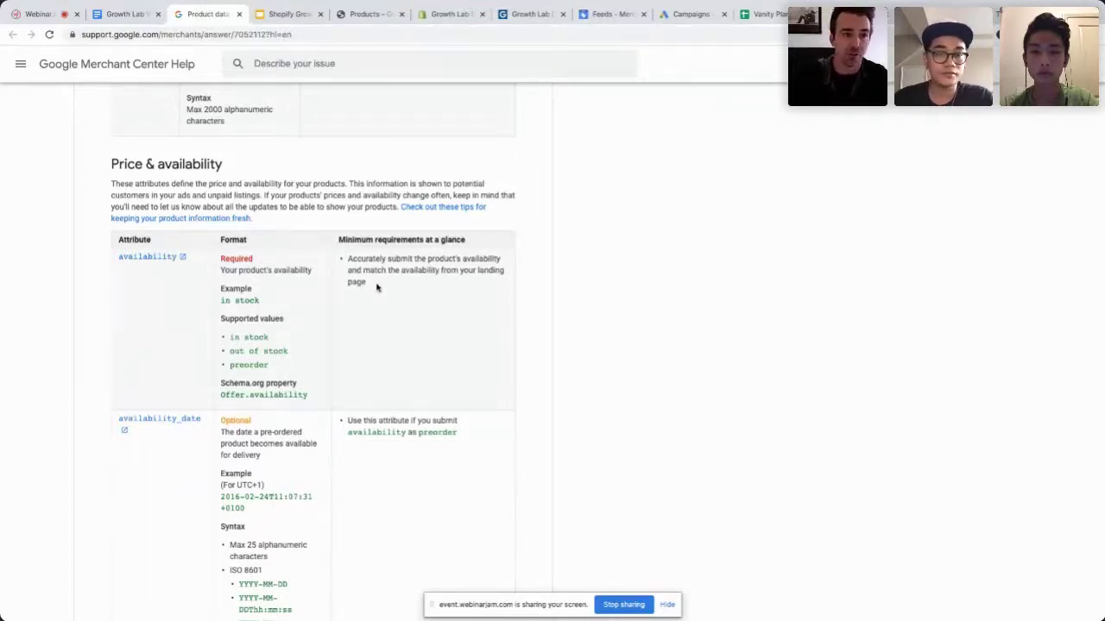
{"action": "scroll", "coordinate": [383, 331], "scroll_direction": "down", "scroll_amount": 5}
{"action": "scroll", "coordinate": [382, 332], "scroll_direction": "down", "scroll_amount": 9}
{"action": "scroll", "coordinate": [382, 330], "scroll_direction": "down", "scroll_amount": 12}
{"action": "scroll", "coordinate": [383, 331], "scroll_direction": "down", "scroll_amount": 12}
{"action": "scroll", "coordinate": [382, 332], "scroll_direction": "down", "scroll_amount": 12}
{"action": "scroll", "coordinate": [383, 333], "scroll_direction": "down", "scroll_amount": 15}
{"action": "scroll", "coordinate": [382, 332], "scroll_direction": "down", "scroll_amount": 15}
{"action": "scroll", "coordinate": [382, 328], "scroll_direction": "up", "scroll_amount": 20}
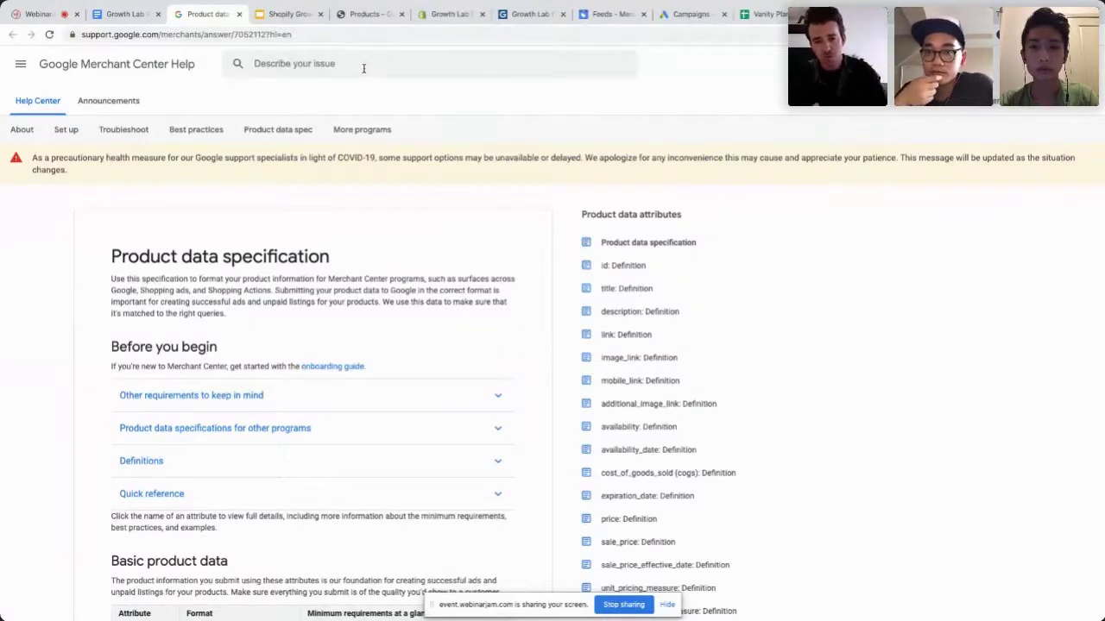
{"action": "left_click", "coordinate": [608, 15]}
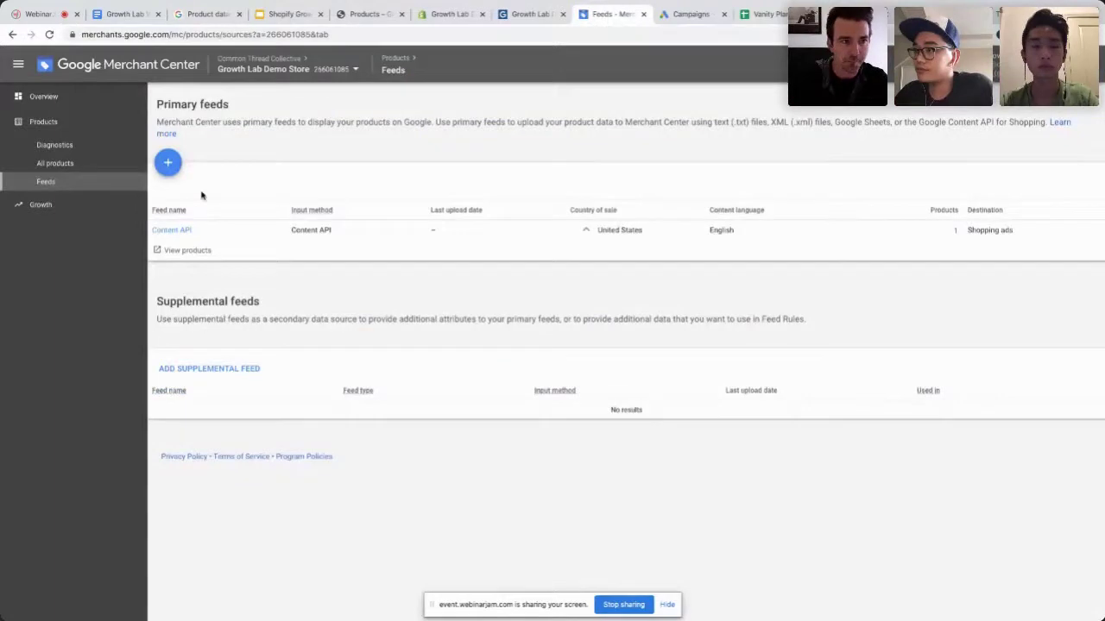
{"action": "left_click", "coordinate": [133, 98]}
{"action": "left_click_drag", "start_coordinate": [169, 35], "coordinate": [78, 39]}
{"action": "key", "text": "ctrl+c"}
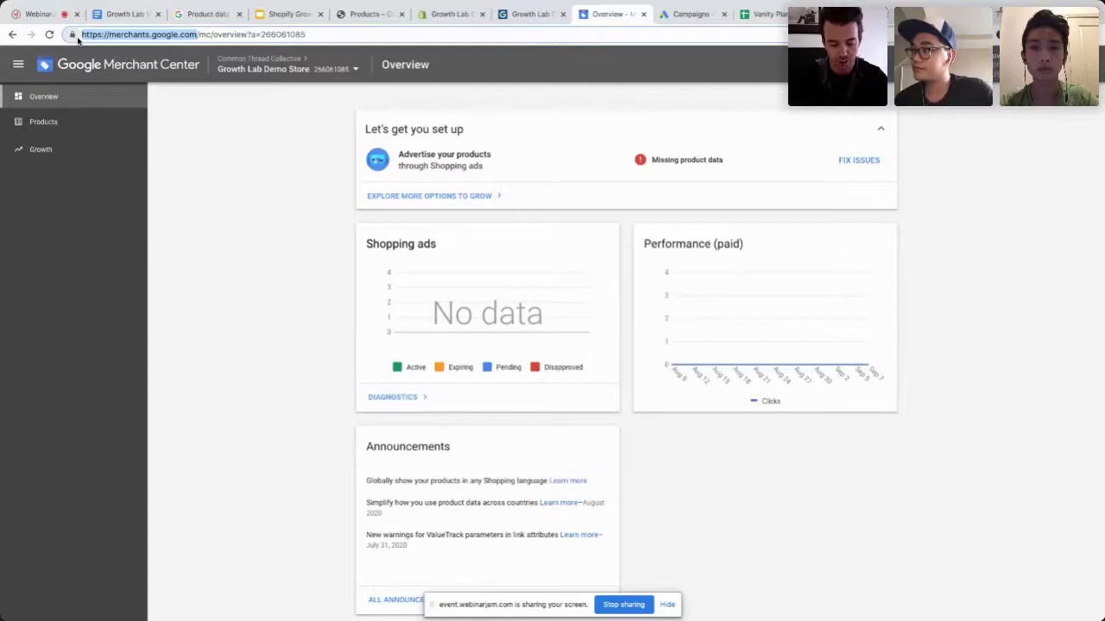
{"action": "key", "text": "ctrl+shift+n"}
{"action": "key", "text": "ctrl+v"}
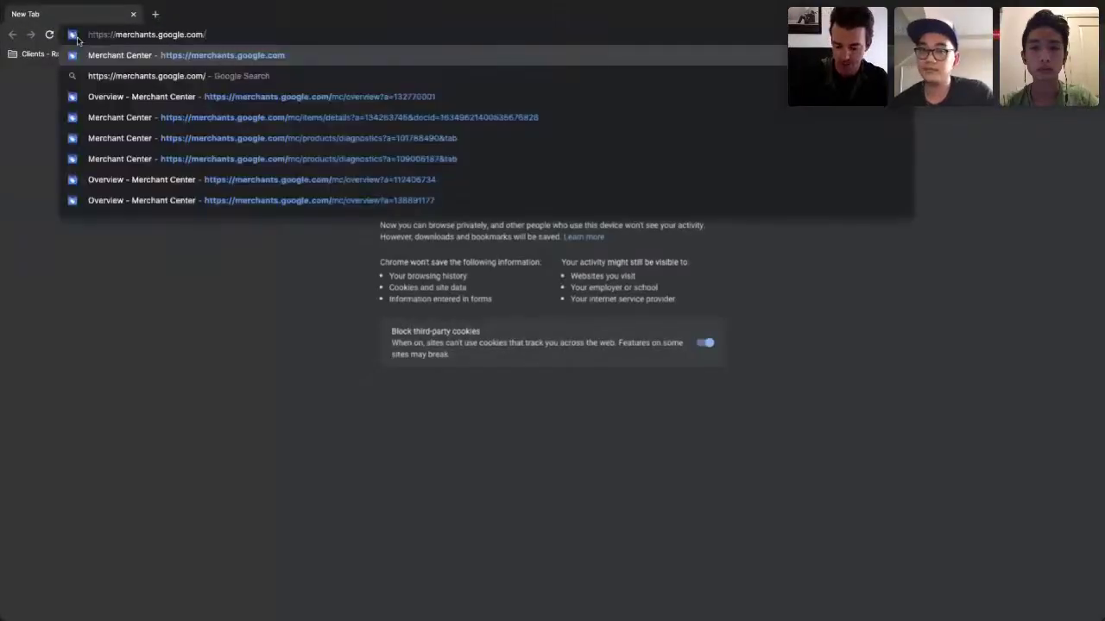
{"action": "key", "text": "Return"}
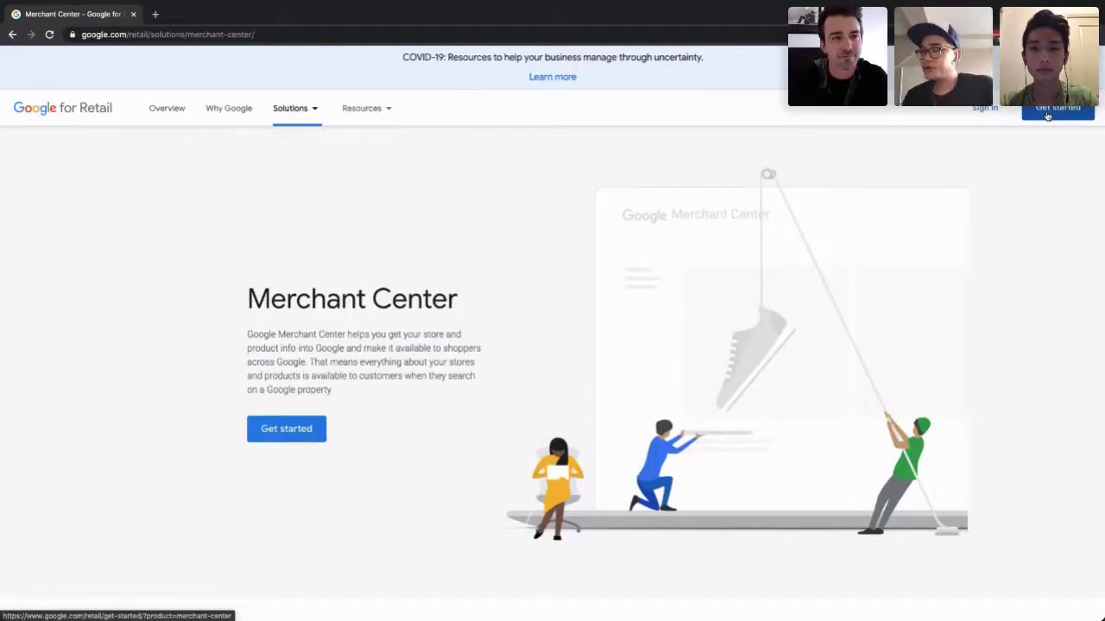
{"action": "key", "text": "alt+Tab"}
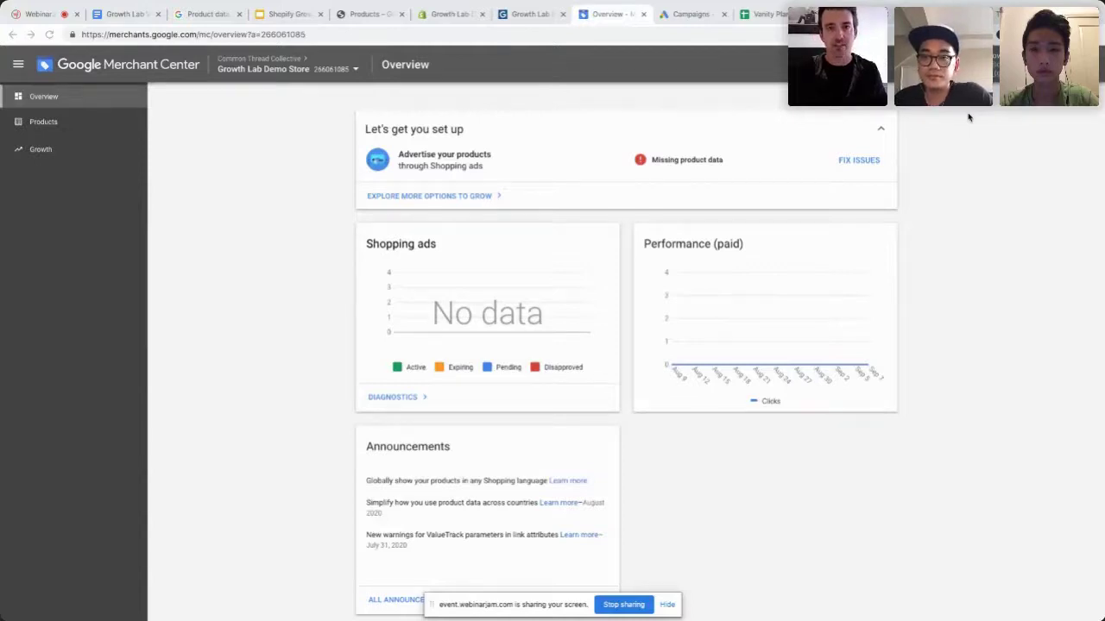
Switch to the Simprosys feed app and review its Sync Settings From Shopify and Default Settings
{"action": "left_click", "coordinate": [522, 15]}
{"action": "left_click", "coordinate": [449, 15]}
{"action": "left_click", "coordinate": [528, 15]}
{"action": "left_click", "coordinate": [162, 63]}
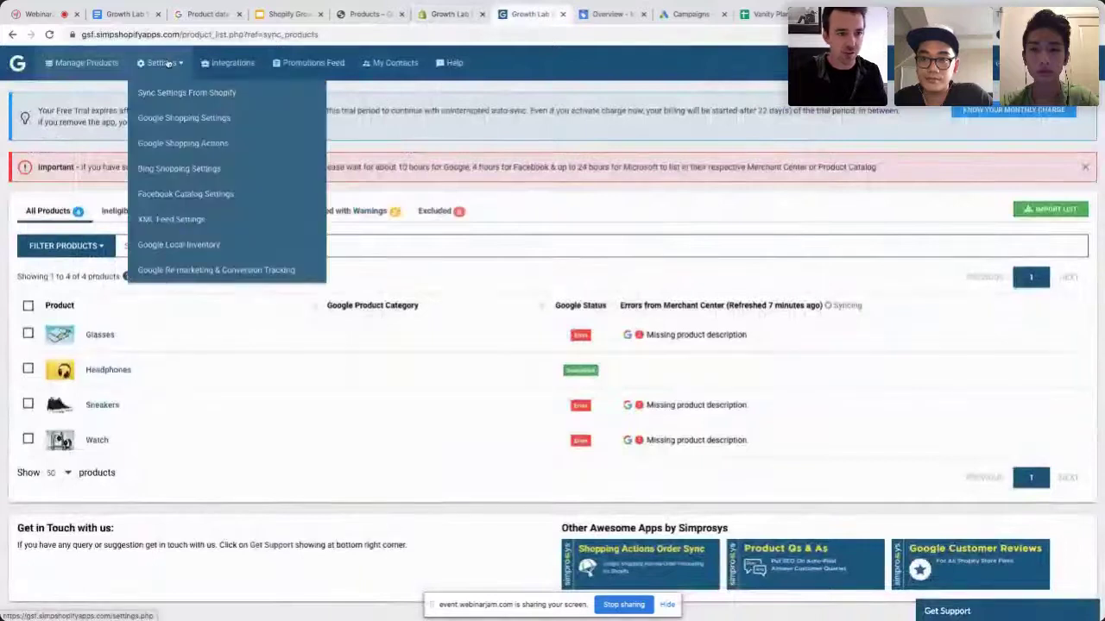
{"action": "left_click", "coordinate": [148, 92]}
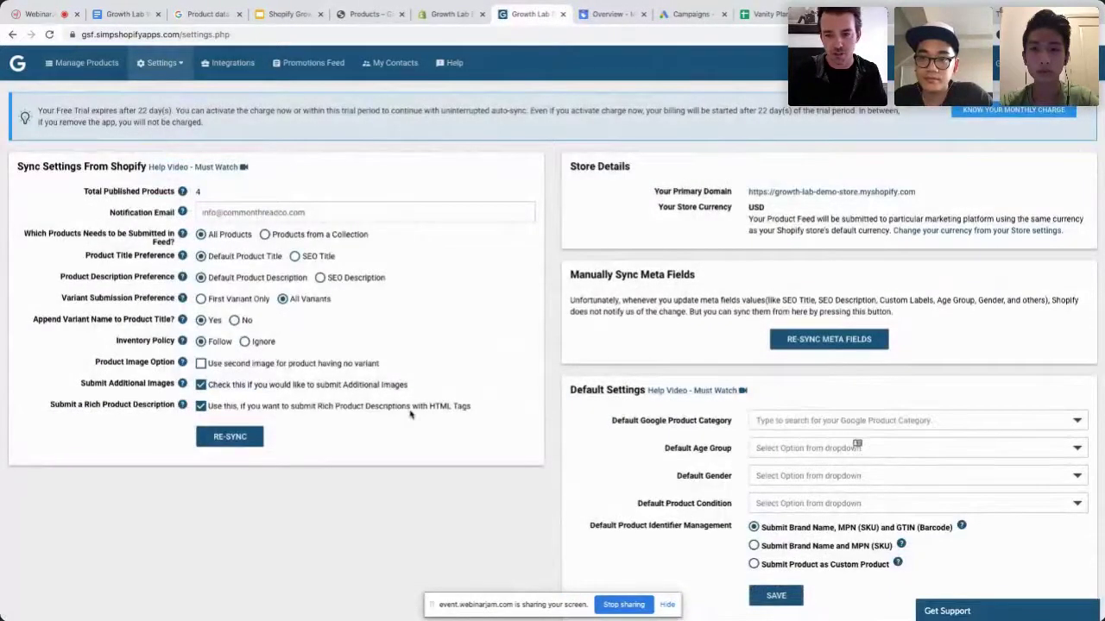
{"action": "scroll", "coordinate": [419, 414], "scroll_direction": "down", "scroll_amount": 2}
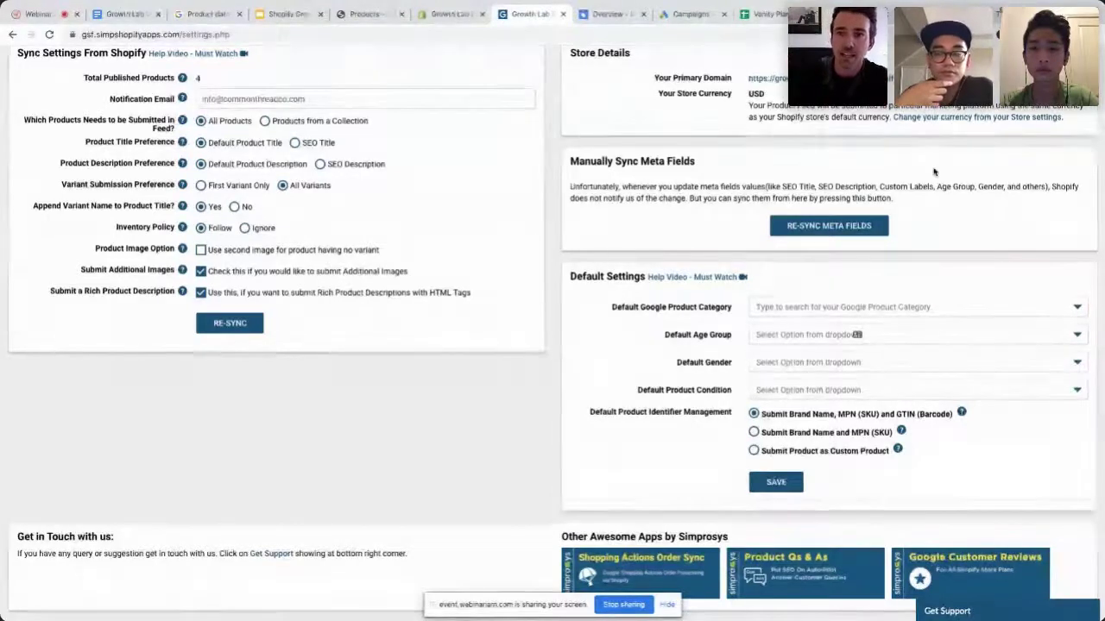
In the Vanity Planet feed spreadsheet, highlight the id header together with the first four product IDs
{"action": "left_click", "coordinate": [764, 15]}
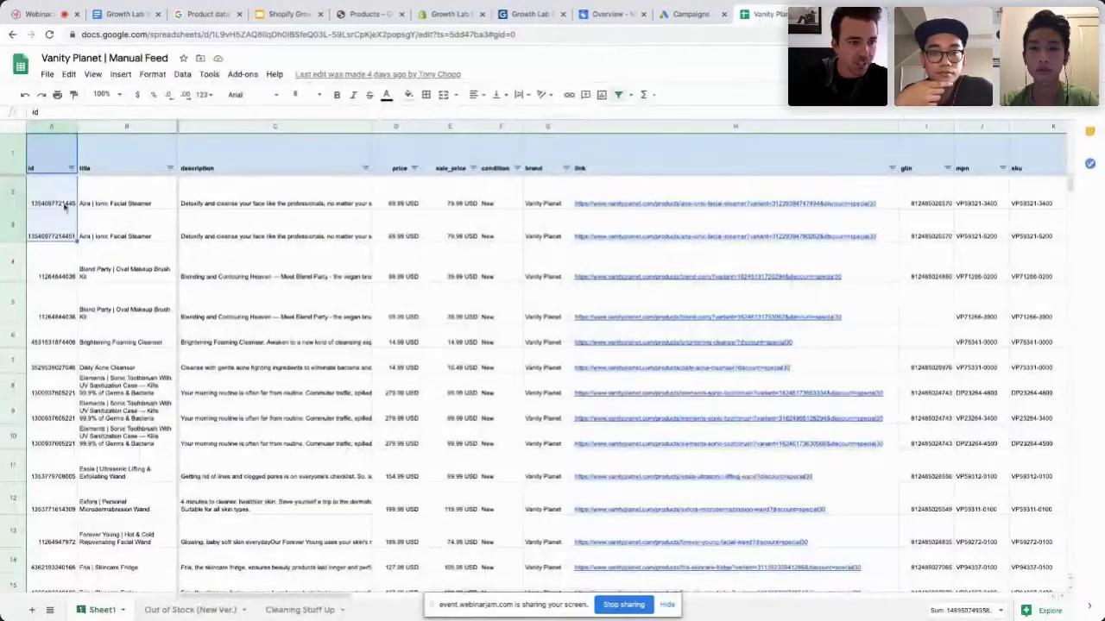
{"action": "left_click", "coordinate": [53, 198]}
{"action": "left_click_drag", "start_coordinate": [50, 165], "coordinate": [50, 319]}
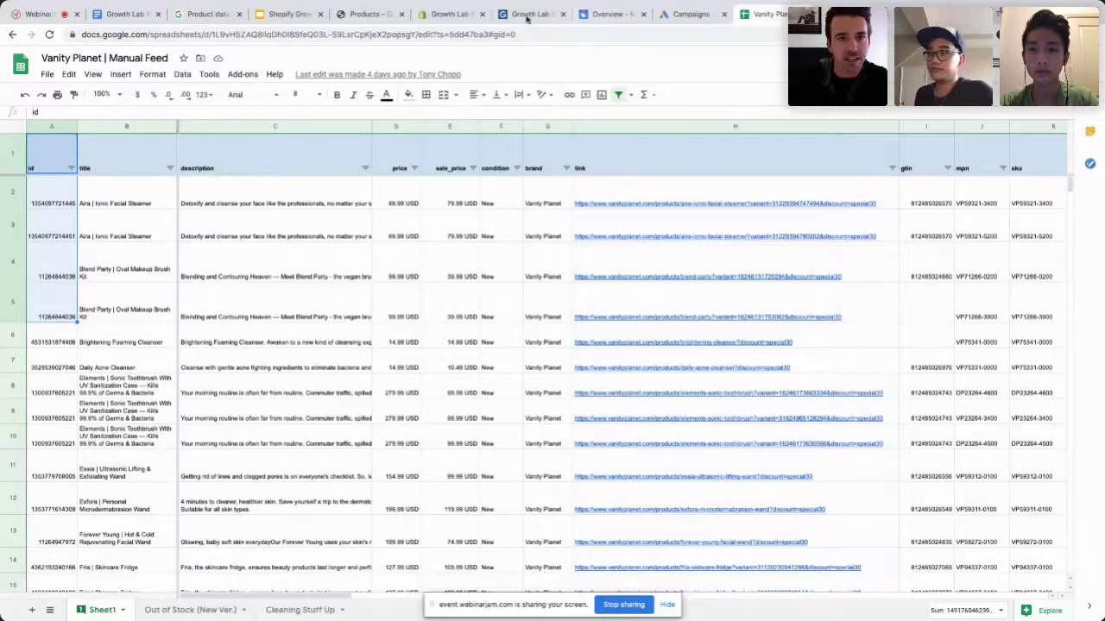
Glance at the demo store's product catalog, and highlight the id attribute under Basic product data in the product data specification
{"action": "left_click", "coordinate": [369, 13]}
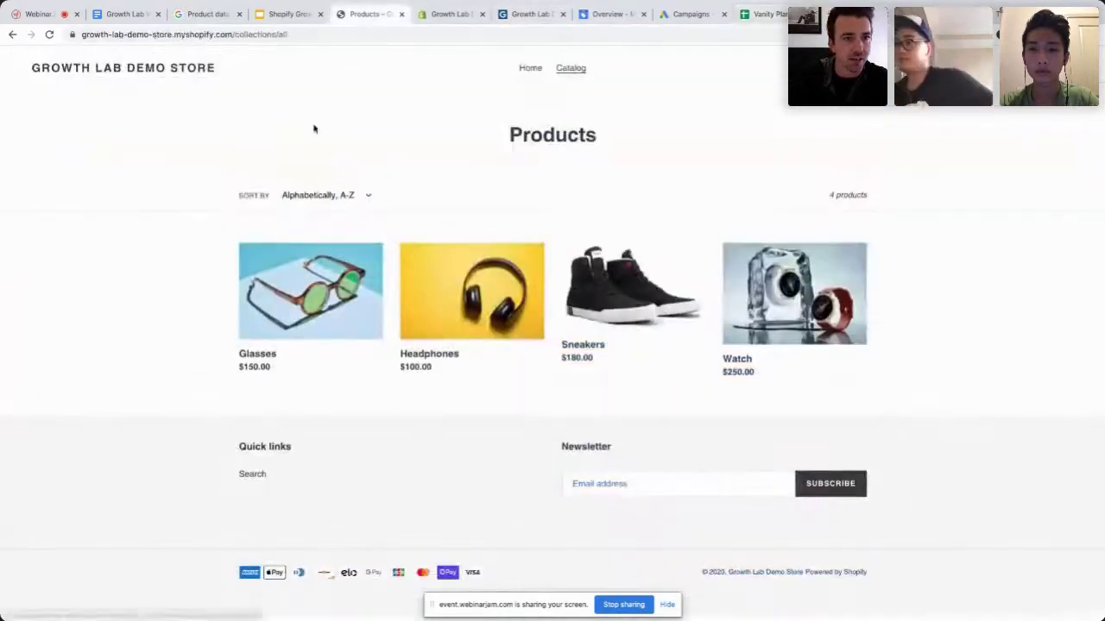
{"action": "left_click", "coordinate": [202, 14]}
{"action": "scroll", "coordinate": [371, 280], "scroll_direction": "down", "scroll_amount": 5}
{"action": "double_click", "coordinate": [122, 237]}
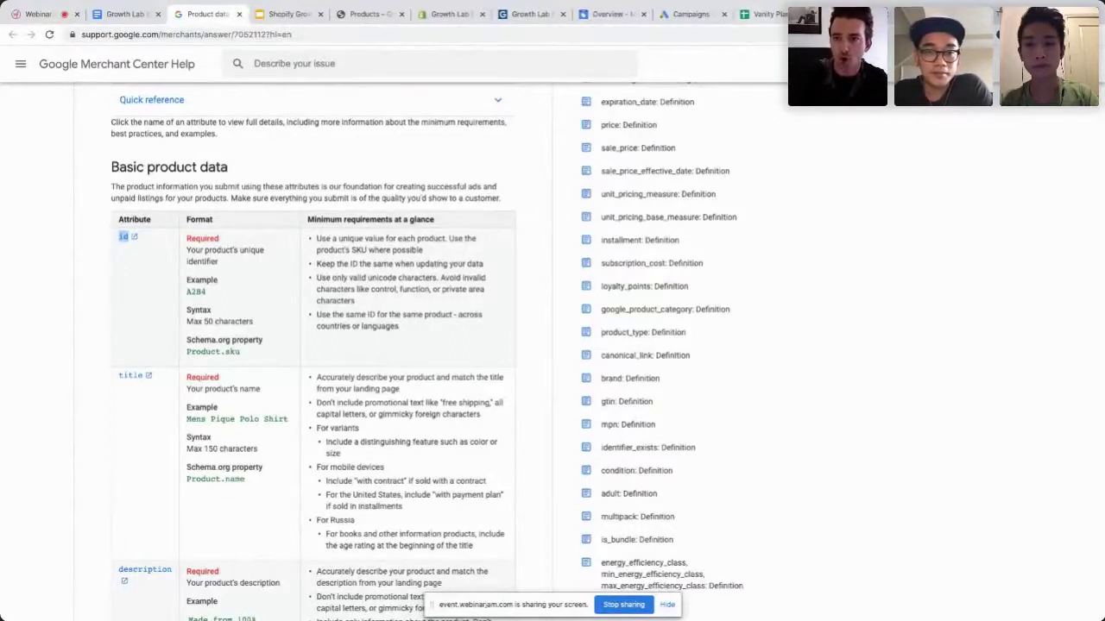
In the Vanity Planet feed, point out the id column and compare it with the gtin, mpn and sku headers
{"action": "left_click", "coordinate": [781, 21]}
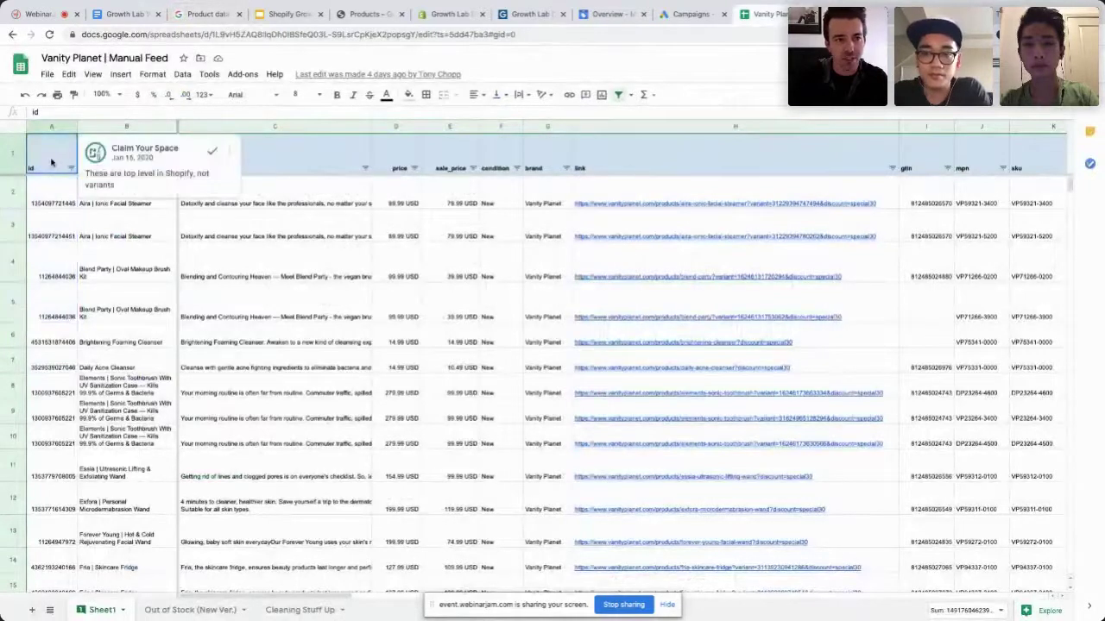
{"action": "left_click", "coordinate": [52, 204]}
{"action": "left_click", "coordinate": [943, 167]}
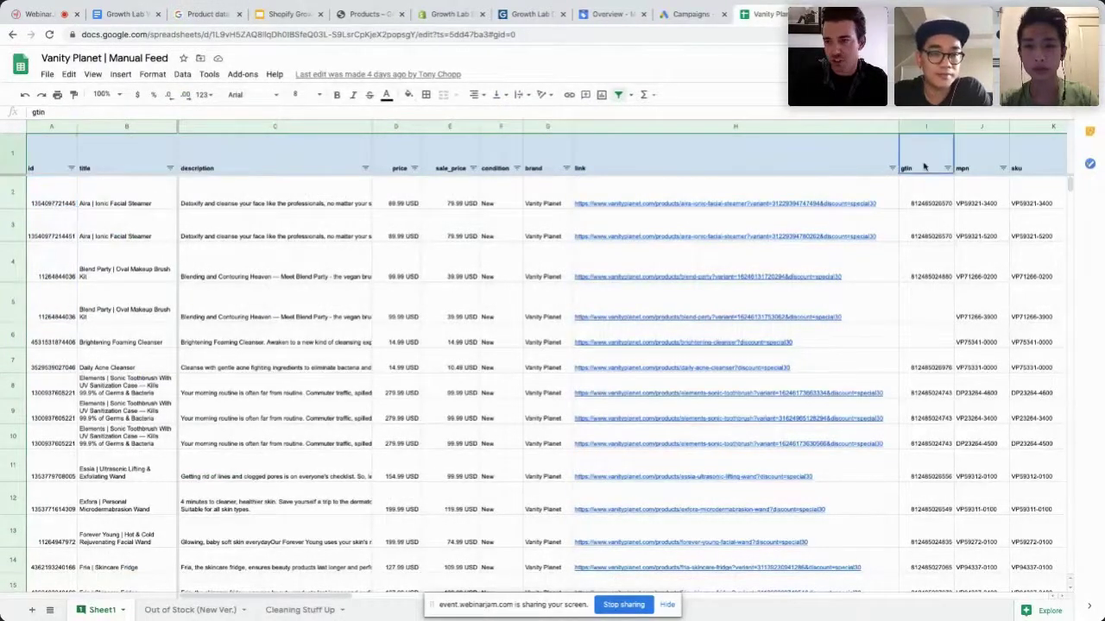
{"action": "left_click", "coordinate": [976, 167]}
{"action": "left_click", "coordinate": [1021, 164]}
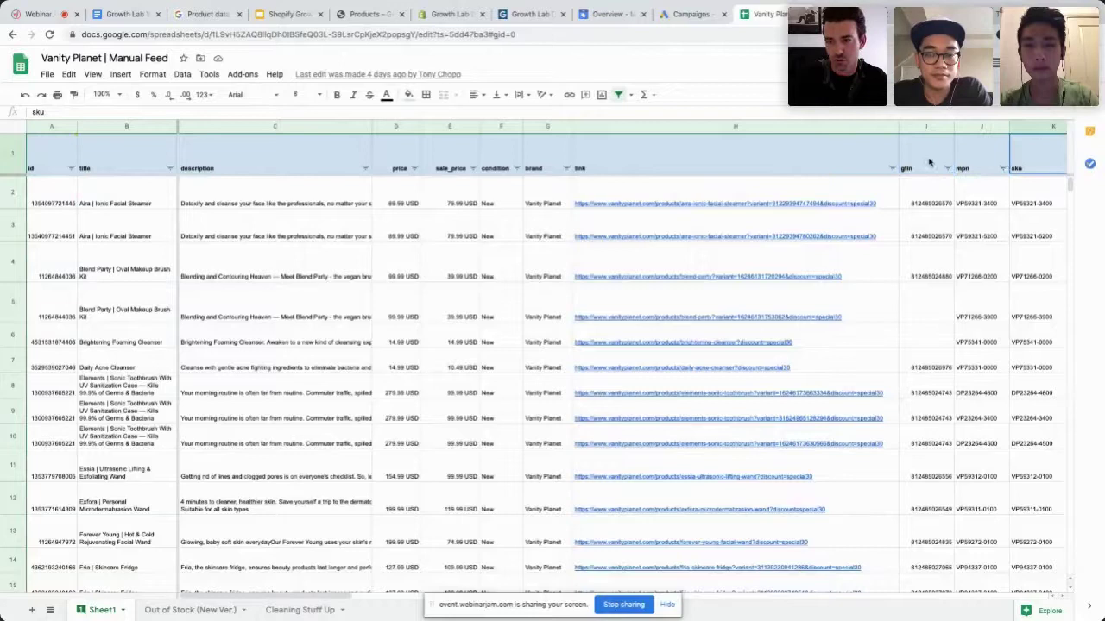
{"action": "left_click", "coordinate": [931, 164]}
{"action": "left_click", "coordinate": [1021, 164], "text": "shift"}
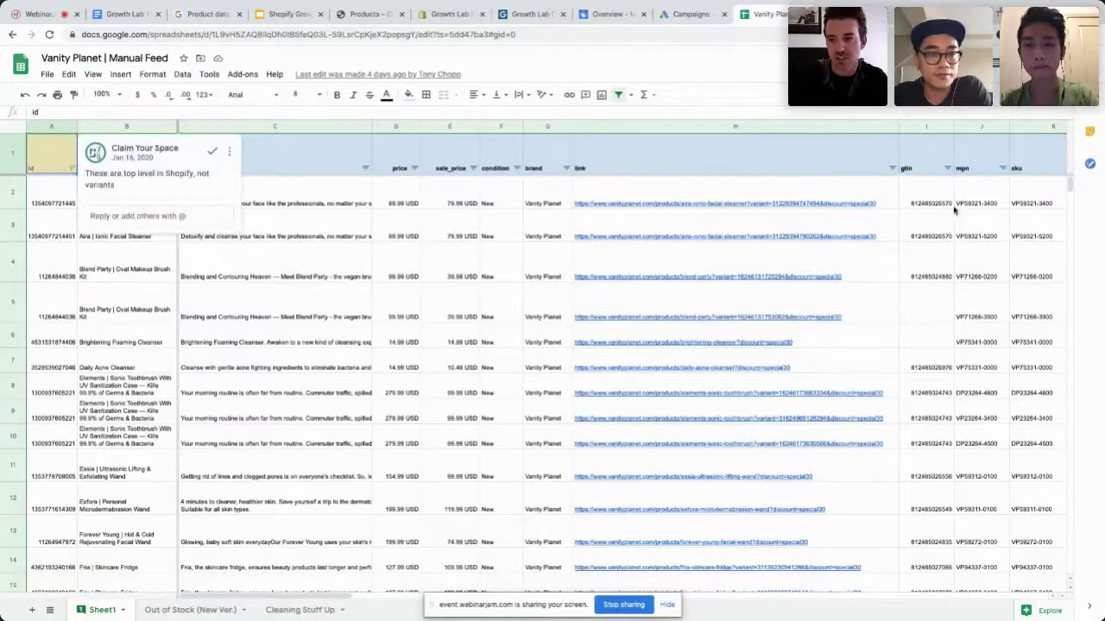
{"action": "left_click", "coordinate": [977, 151]}
{"action": "left_click", "coordinate": [1021, 151]}
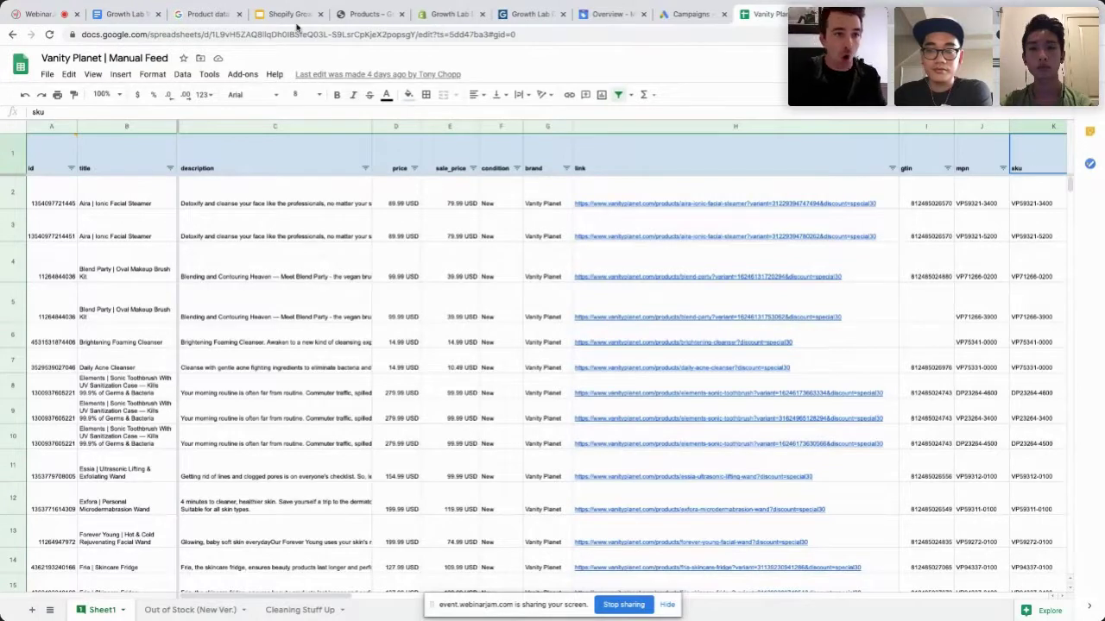
Search the product data specification page for "gtin" to examine the requirements for the product identifiers
{"action": "left_click", "coordinate": [207, 14]}
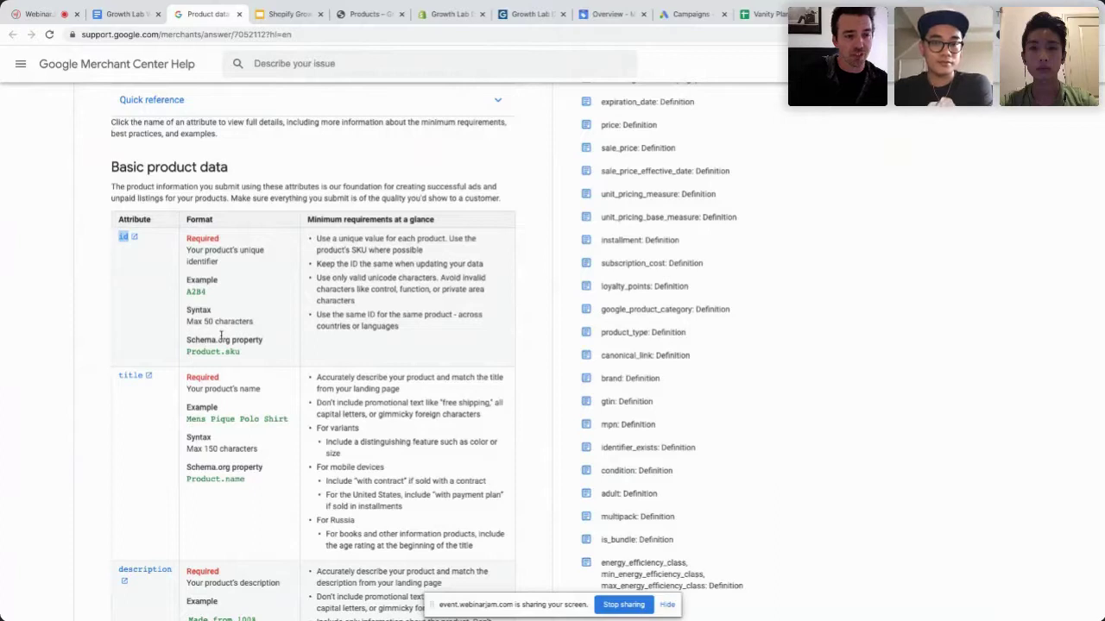
{"action": "scroll", "coordinate": [138, 268], "scroll_direction": "down", "scroll_amount": 10}
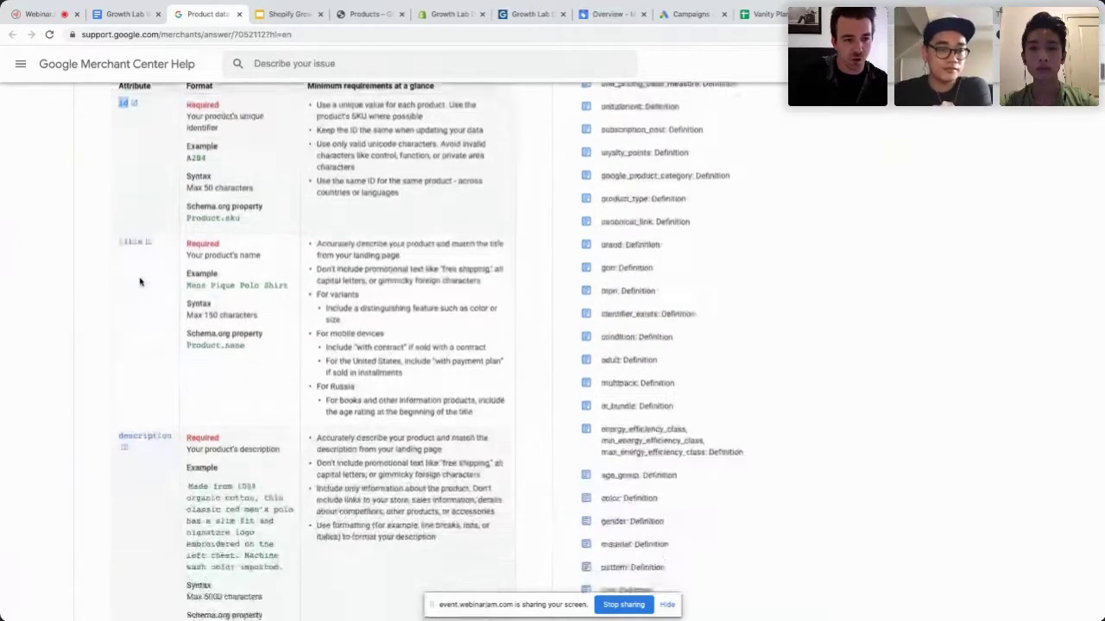
{"action": "scroll", "coordinate": [140, 281], "scroll_direction": "down", "scroll_amount": 15}
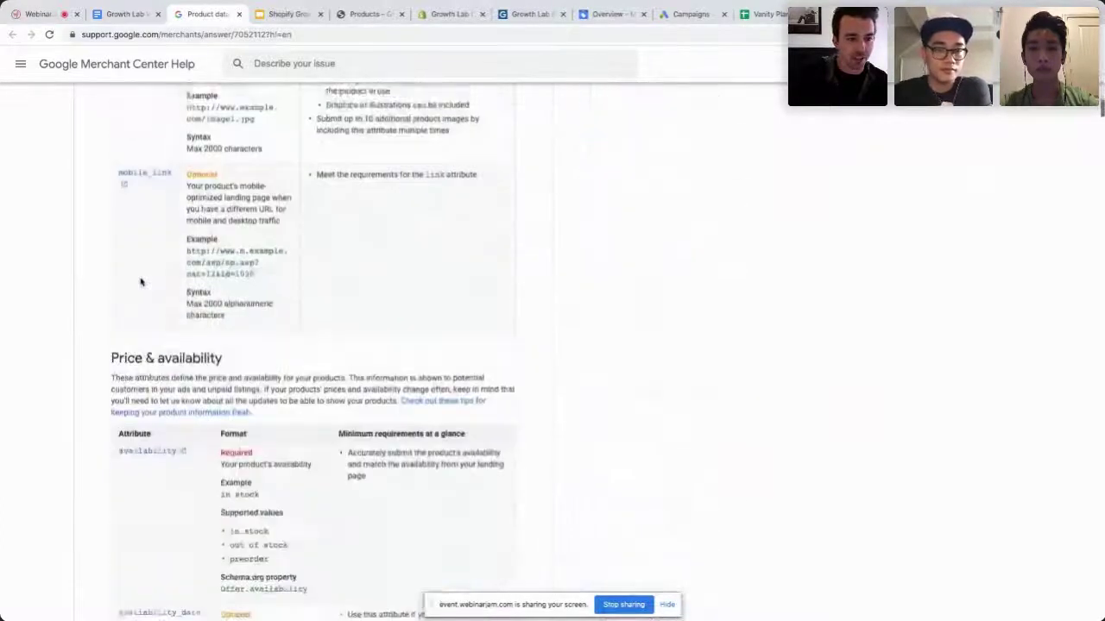
{"action": "scroll", "coordinate": [139, 279], "scroll_direction": "down", "scroll_amount": 15}
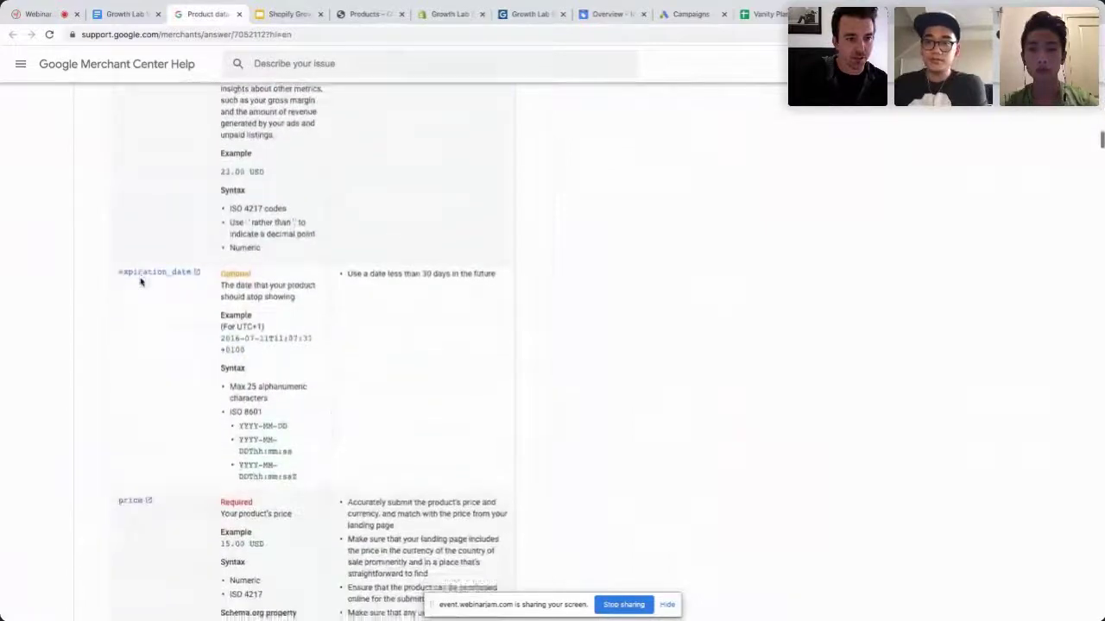
{"action": "scroll", "coordinate": [140, 281], "scroll_direction": "down", "scroll_amount": 12}
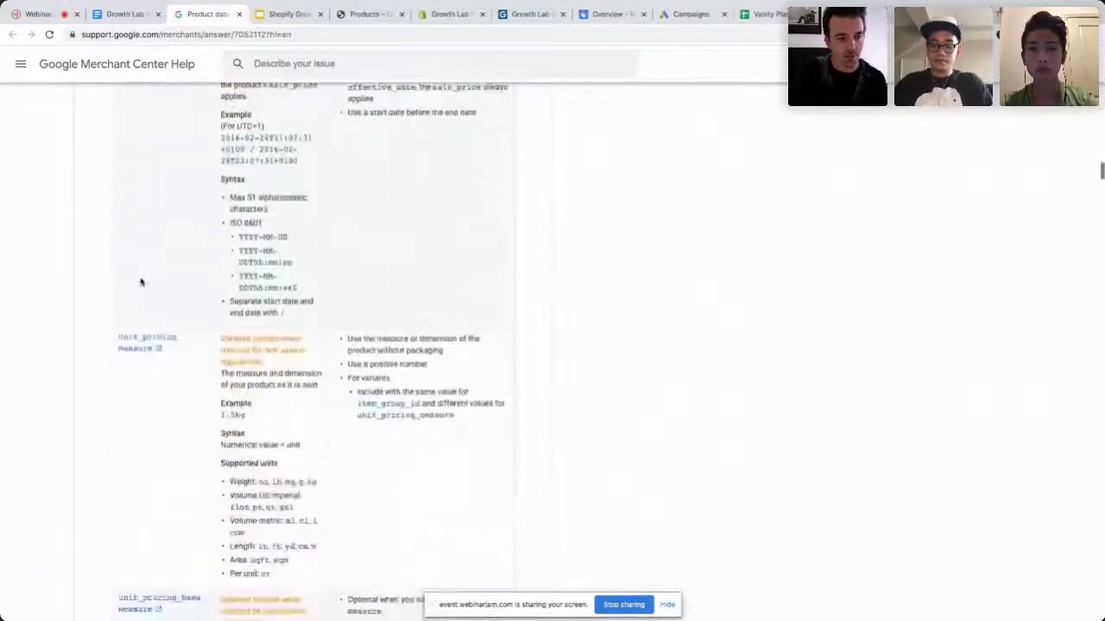
{"action": "key", "text": "ctrl+f"}
{"action": "type", "text": "gtin"}
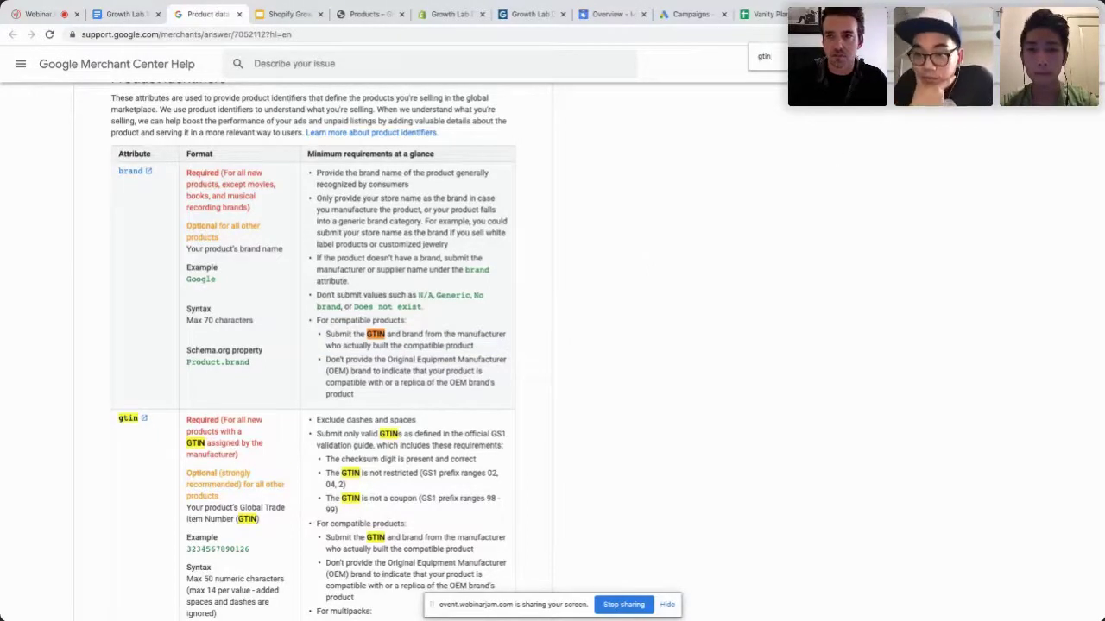
{"action": "key", "text": "Escape"}
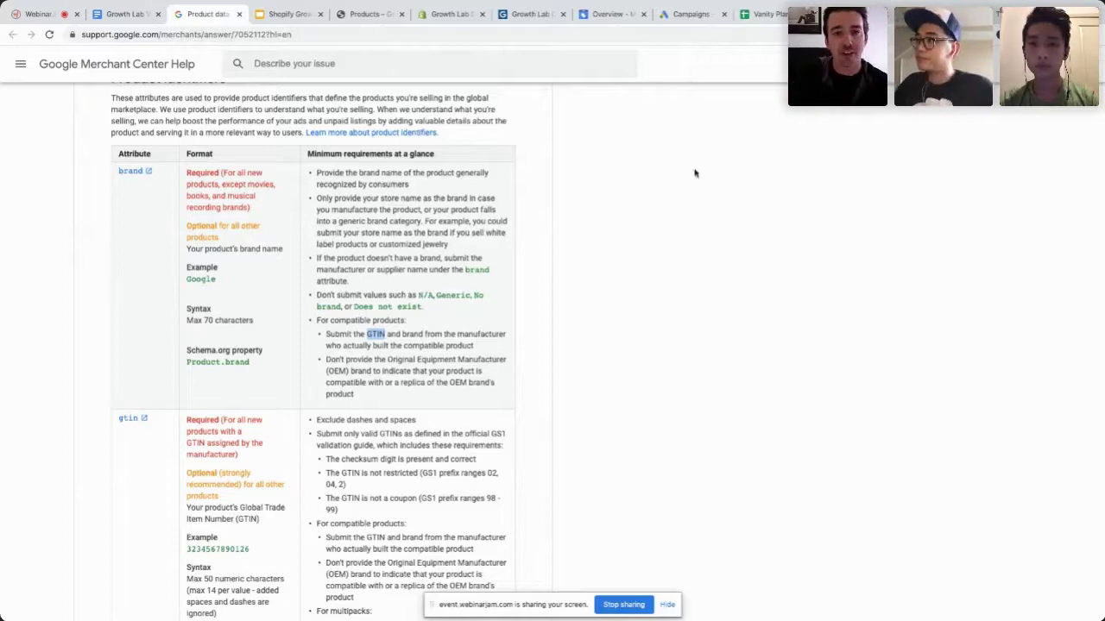
Show slide 12, How to Do Title Optimizations, in the Shopify Growth Lab presentation, and switch to the Vanity Planet feed spreadsheet
{"action": "left_click", "coordinate": [289, 14]}
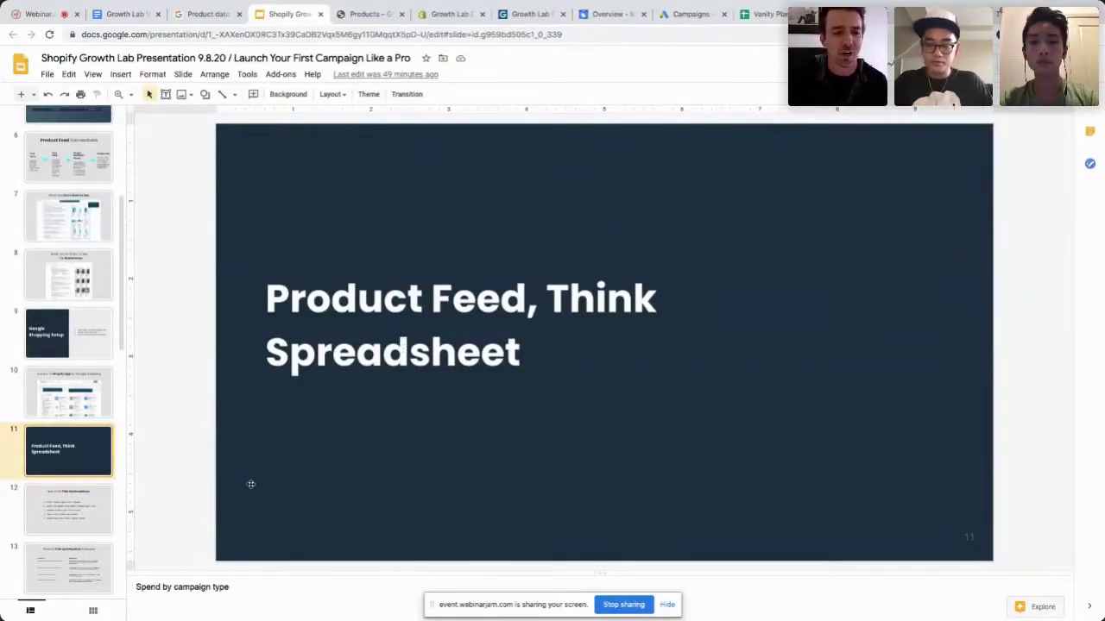
{"action": "scroll", "coordinate": [55, 423], "scroll_direction": "down", "scroll_amount": 3}
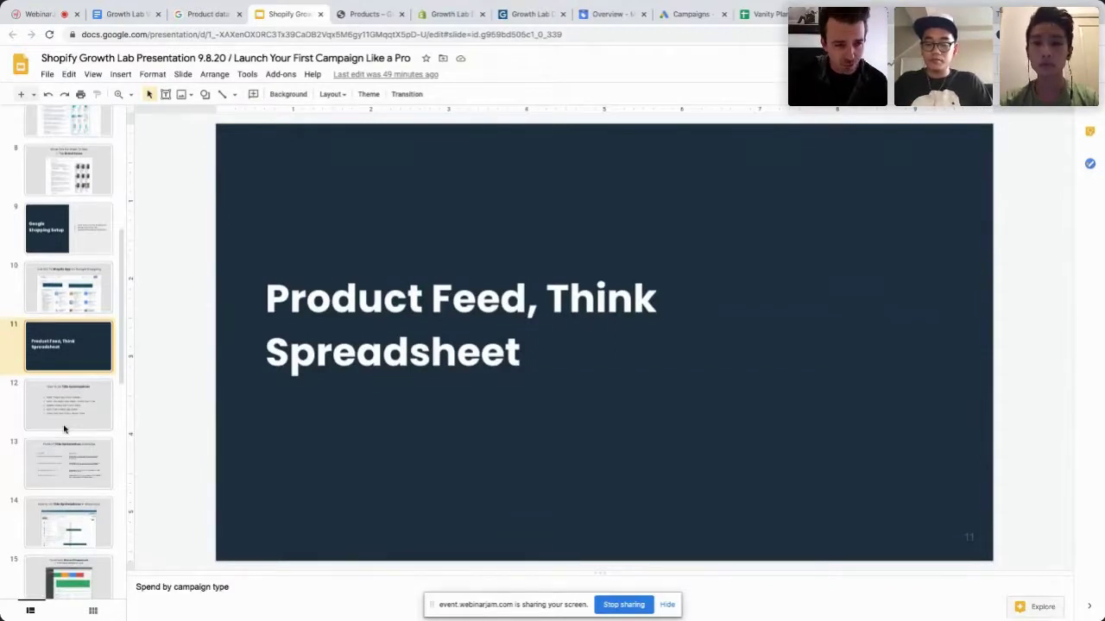
{"action": "left_click", "coordinate": [64, 429]}
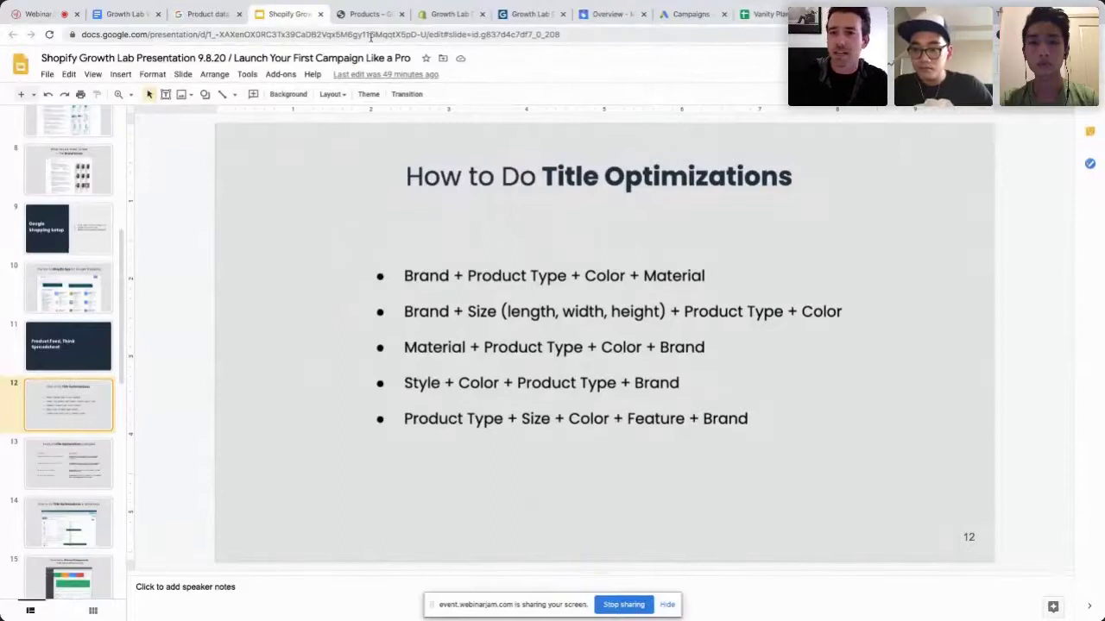
{"action": "left_click", "coordinate": [767, 13]}
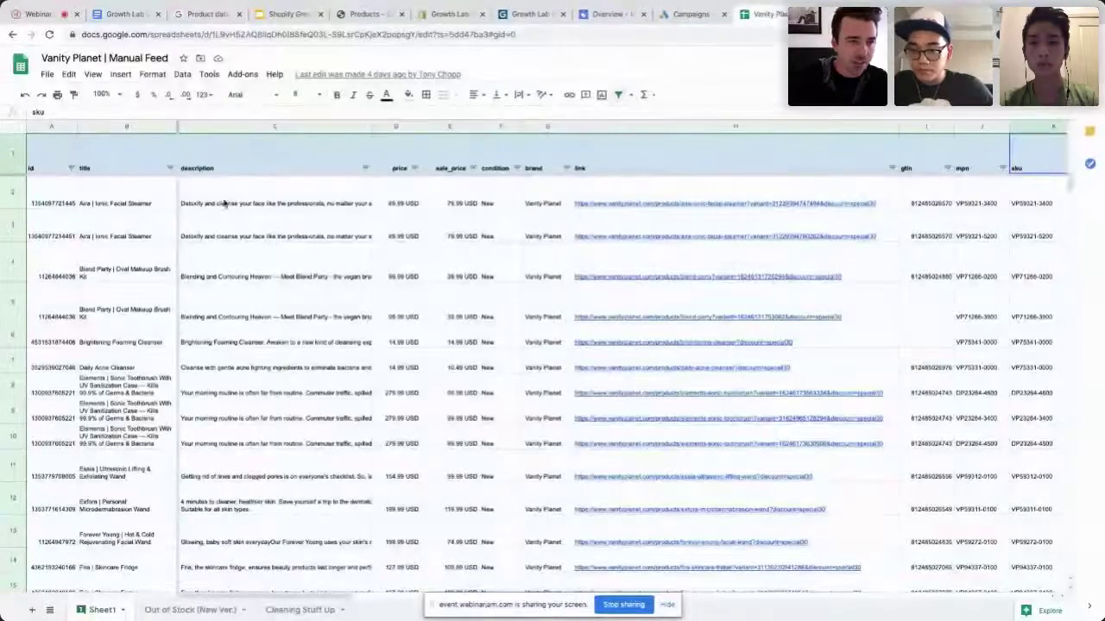
Point out the facial steamer and oval makeup brush kit titles in the Vanity Planet feed's title column
{"action": "left_click", "coordinate": [138, 203]}
{"action": "left_click", "coordinate": [139, 236]}
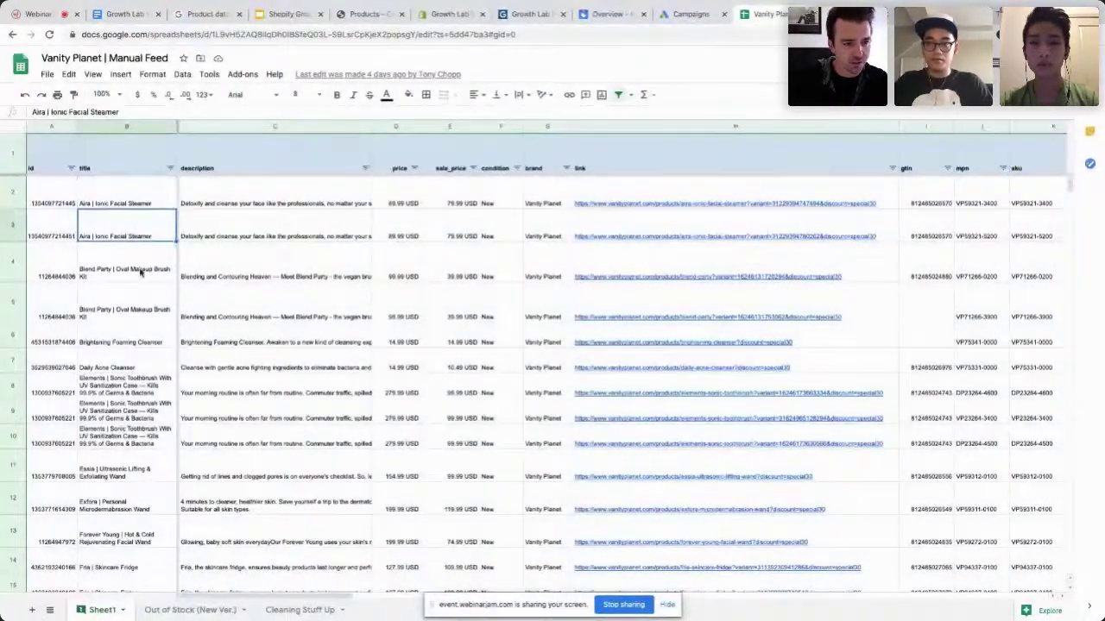
{"action": "left_click", "coordinate": [141, 272]}
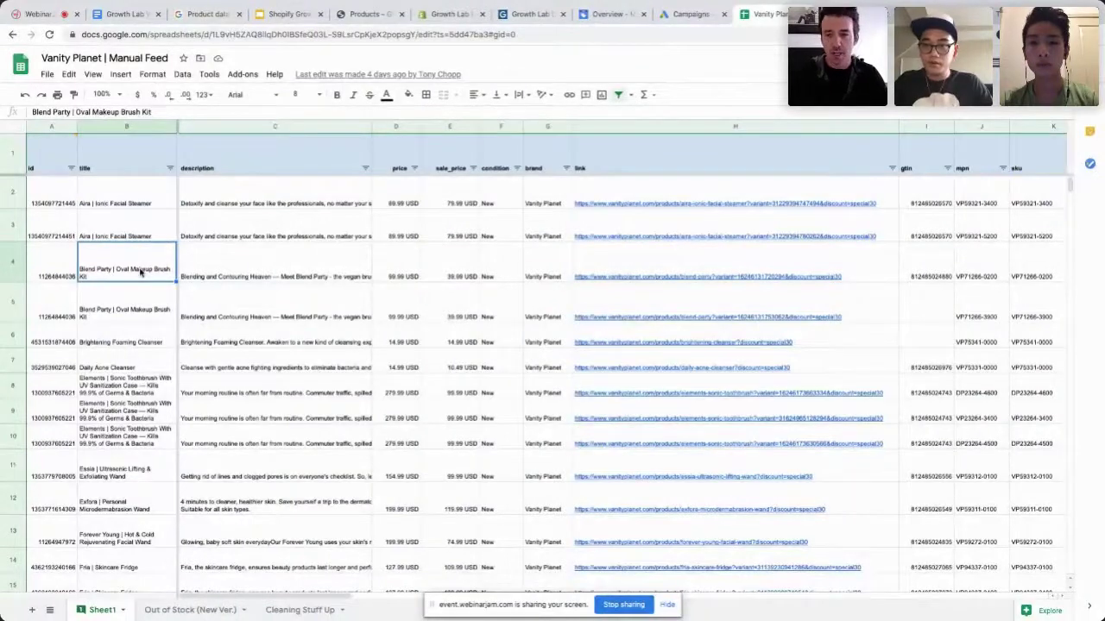
Search Google for "vanity planet steamer" in an incognito window, browse the results, and return to the first facial steamer title in the Vanity Planet feed
{"action": "key", "text": "ctrl+shift+n"}
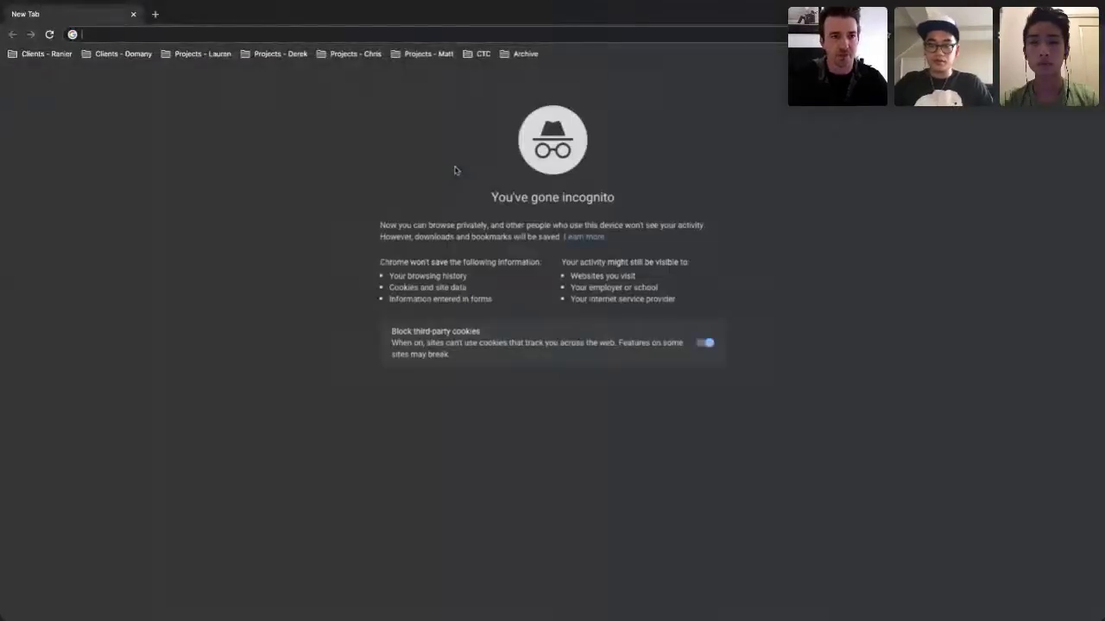
{"action": "type", "text": "vanity plane"}
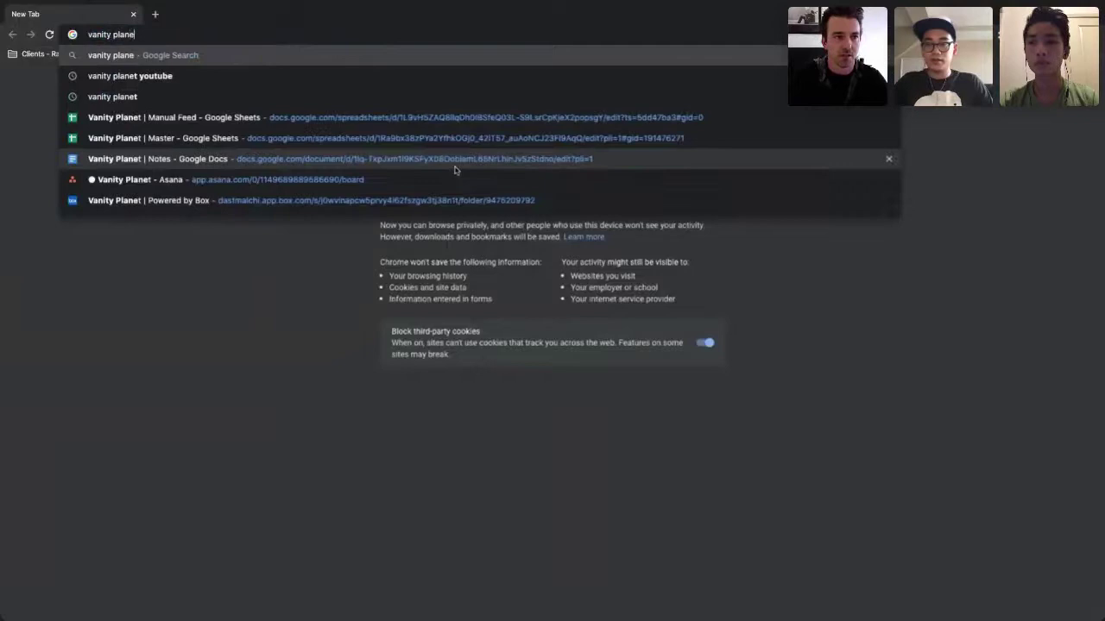
{"action": "type", "text": "t steamer"}
{"action": "key", "text": "Return"}
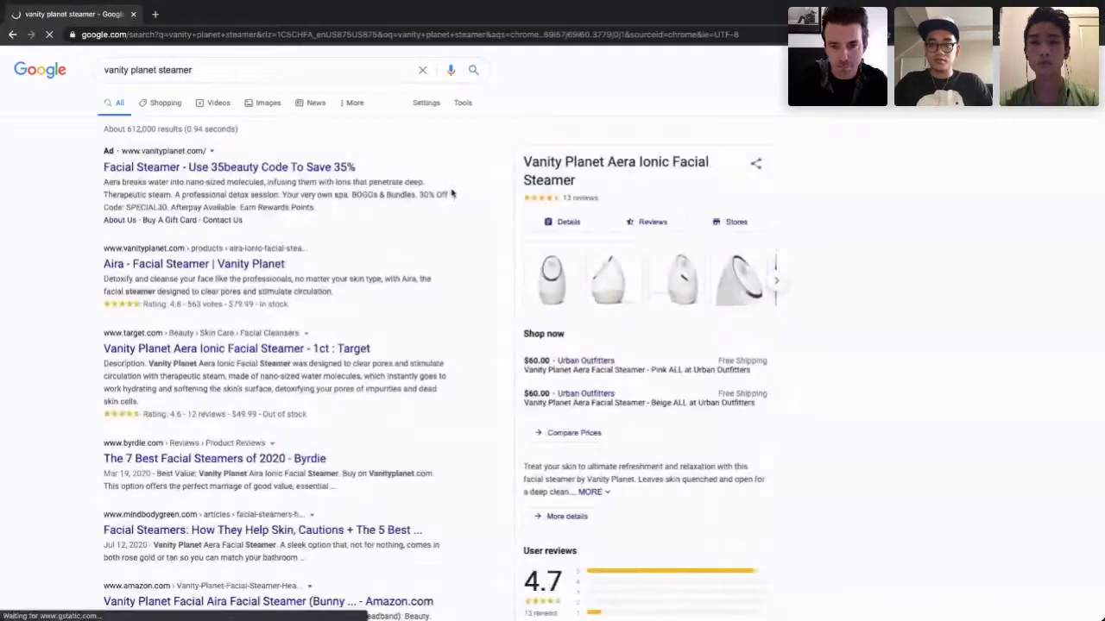
{"action": "scroll", "coordinate": [466, 249], "scroll_direction": "down", "scroll_amount": 15}
{"action": "scroll", "coordinate": [467, 251], "scroll_direction": "down", "scroll_amount": 3}
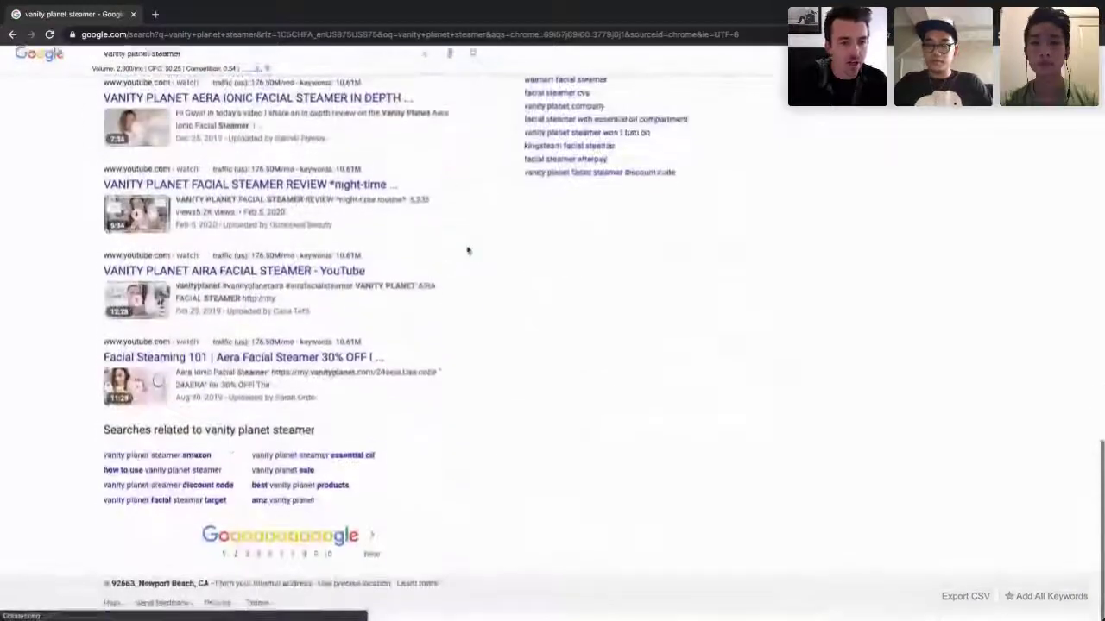
{"action": "left_click", "coordinate": [241, 565]}
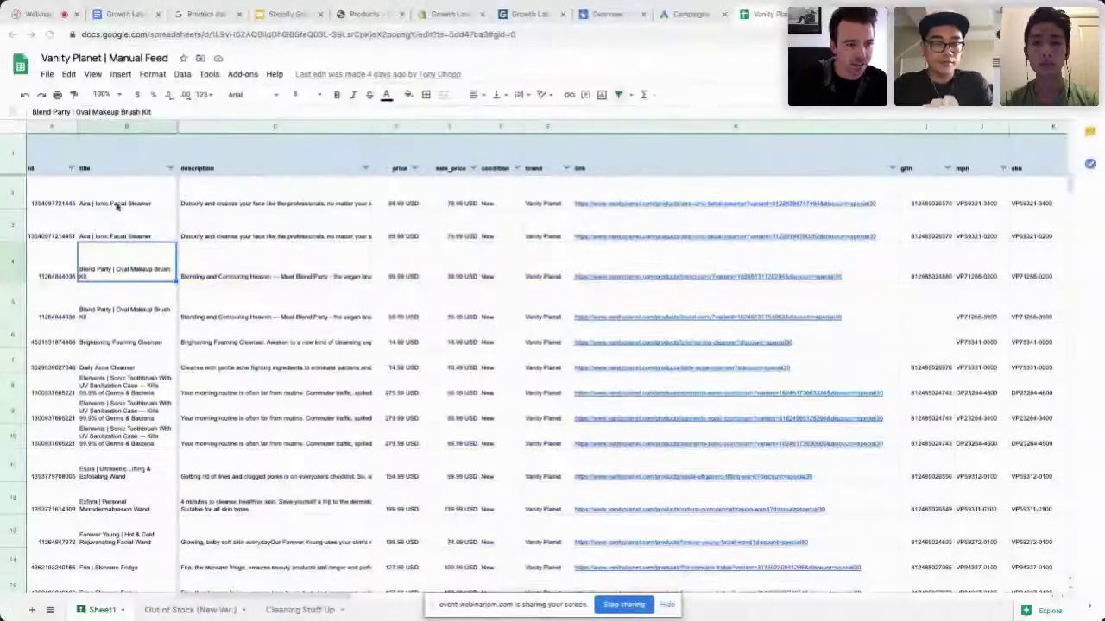
{"action": "left_click", "coordinate": [127, 200]}
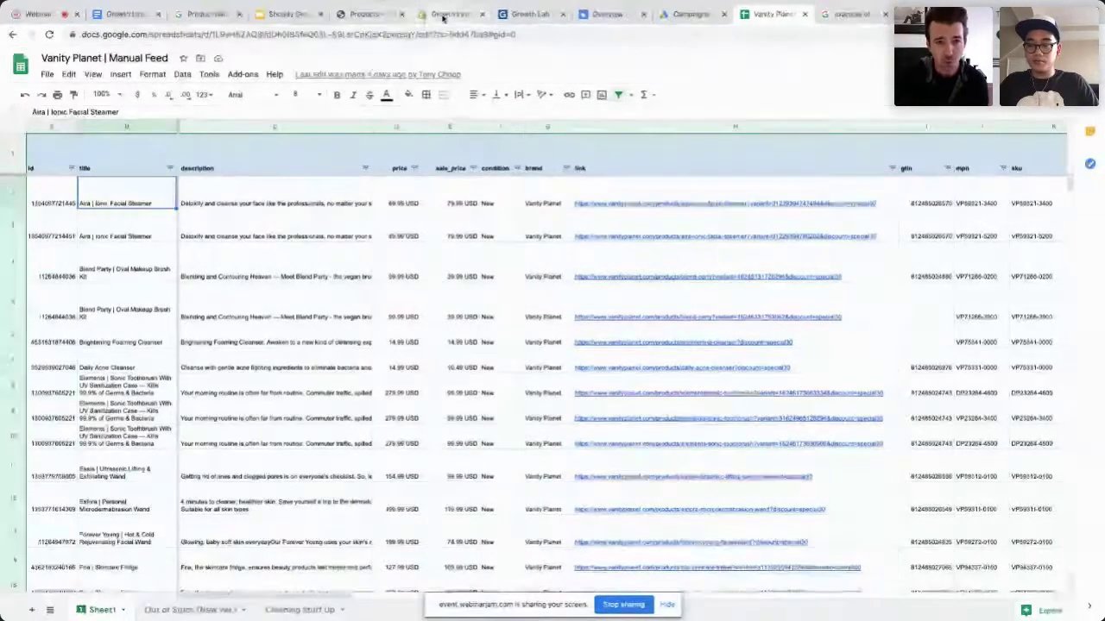
Switch to the Simprosys feed app, show all managed products, and open the product details of Glasses
{"action": "left_click", "coordinate": [530, 14]}
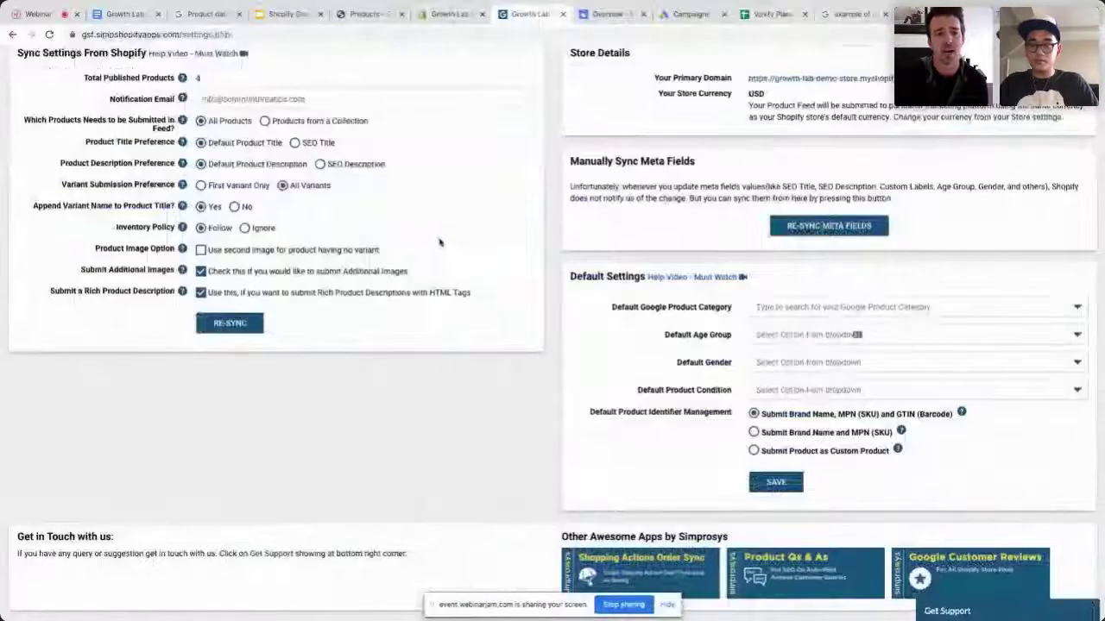
{"action": "scroll", "coordinate": [438, 242], "scroll_direction": "up", "scroll_amount": 3}
{"action": "left_click", "coordinate": [86, 62]}
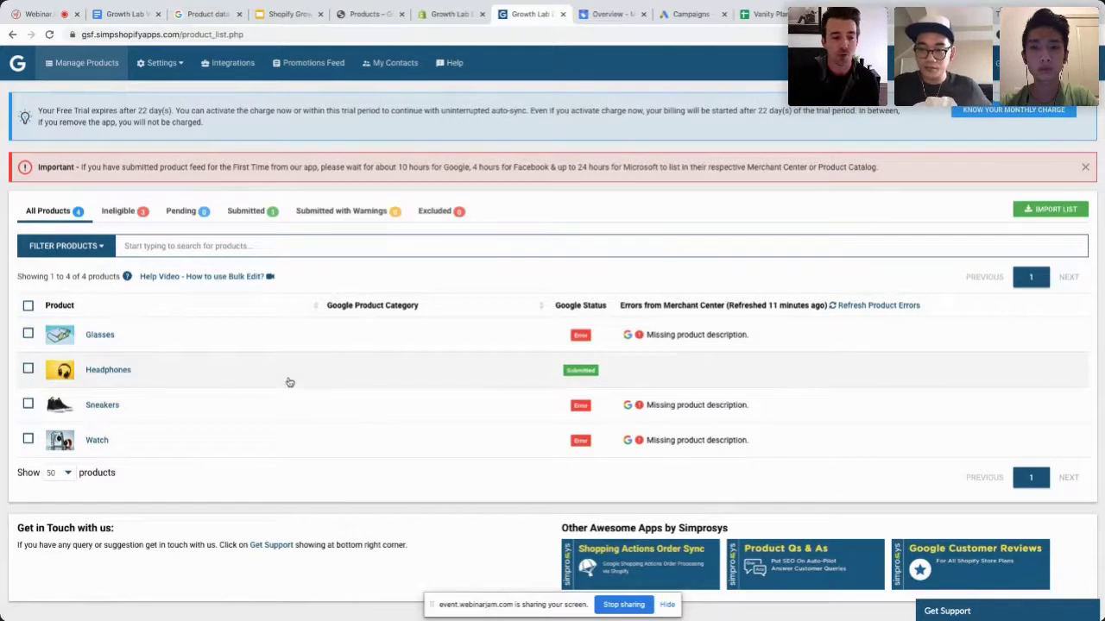
{"action": "left_click", "coordinate": [101, 335]}
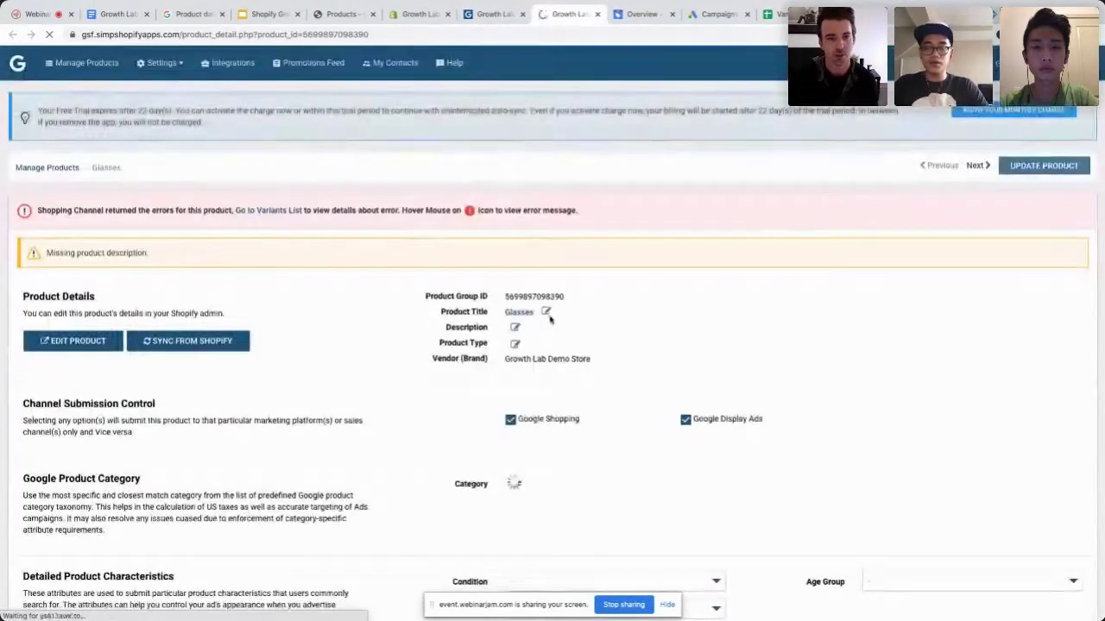
{"action": "scroll", "coordinate": [555, 341], "scroll_direction": "down", "scroll_amount": 1}
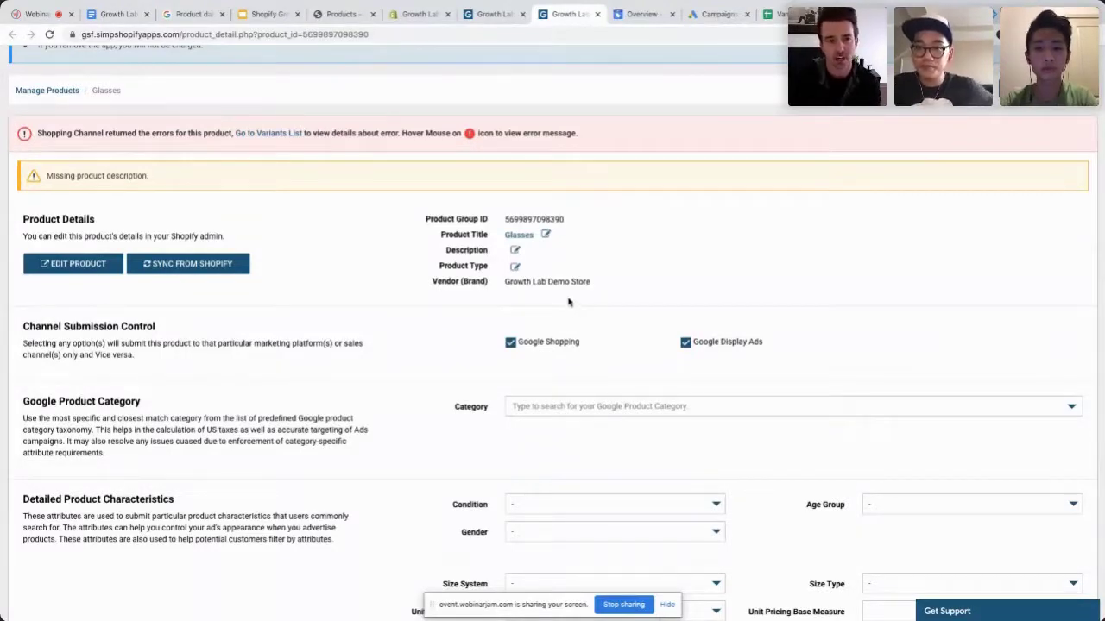
On the How to Do Title Optimizations slide in the Shopify Growth Lab presentation, highlight the title formulas one after another
{"action": "left_click", "coordinate": [249, 18]}
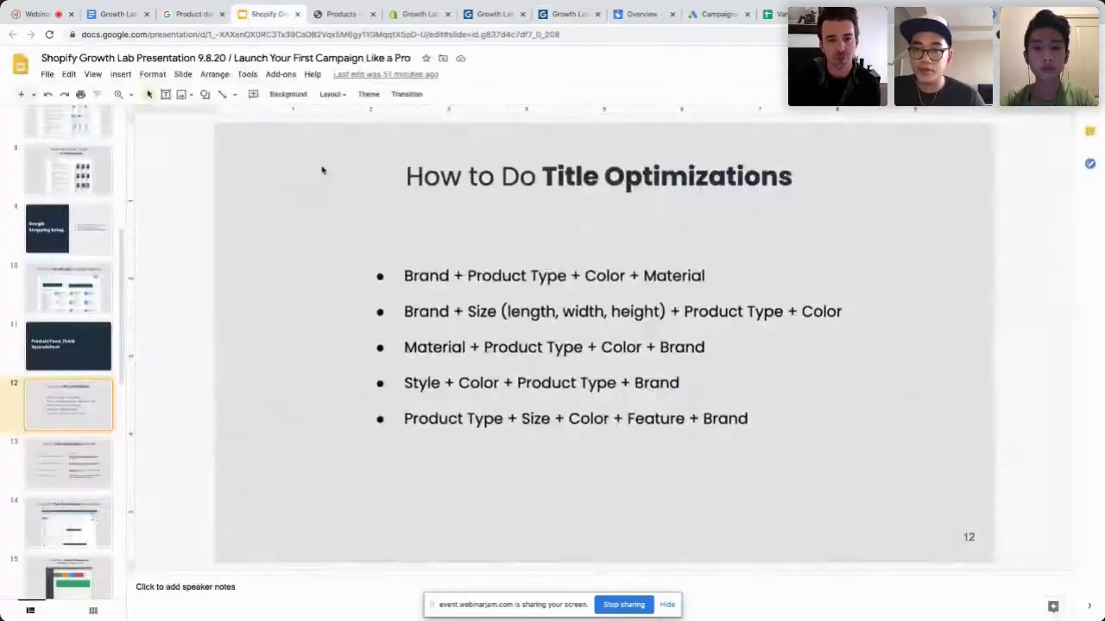
{"action": "left_click_drag", "start_coordinate": [406, 275], "coordinate": [706, 275]}
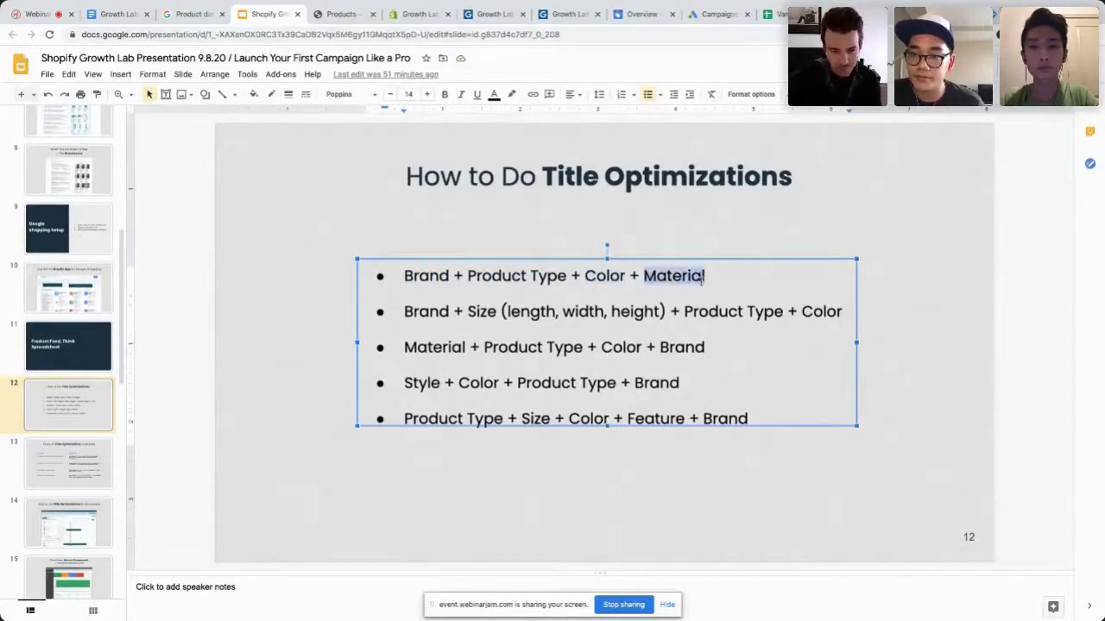
{"action": "left_click_drag", "start_coordinate": [680, 383], "coordinate": [403, 382]}
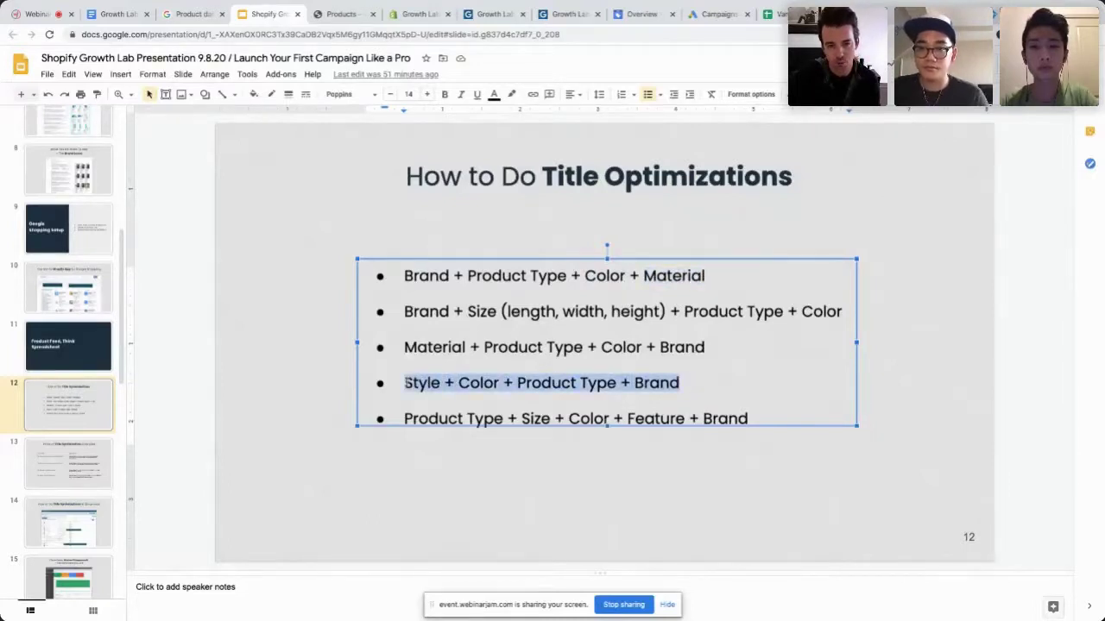
{"action": "left_click_drag", "start_coordinate": [731, 343], "coordinate": [404, 346]}
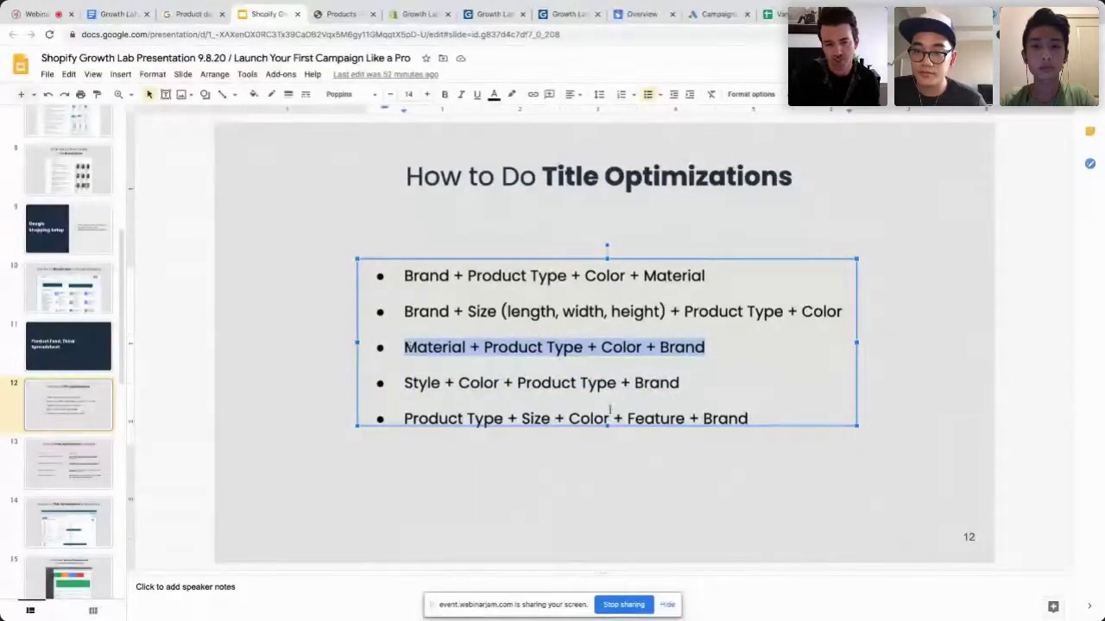
{"action": "left_click_drag", "start_coordinate": [751, 419], "coordinate": [408, 418]}
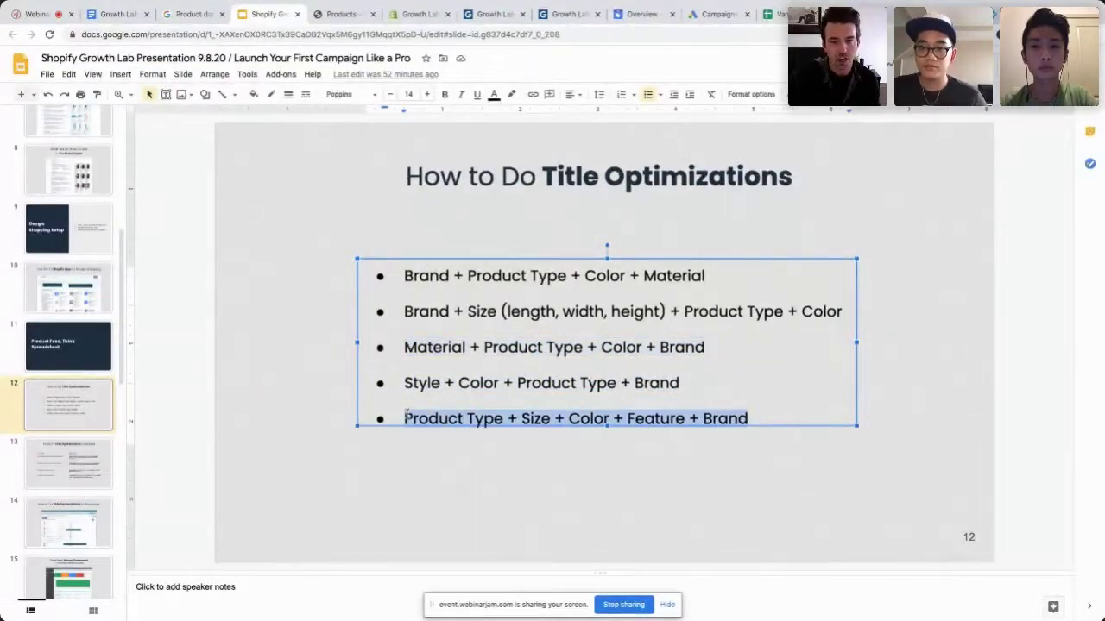
Return to the Simprosys product list and Glasses details, and open the store page of the Default Title variant
{"action": "left_click", "coordinate": [493, 14]}
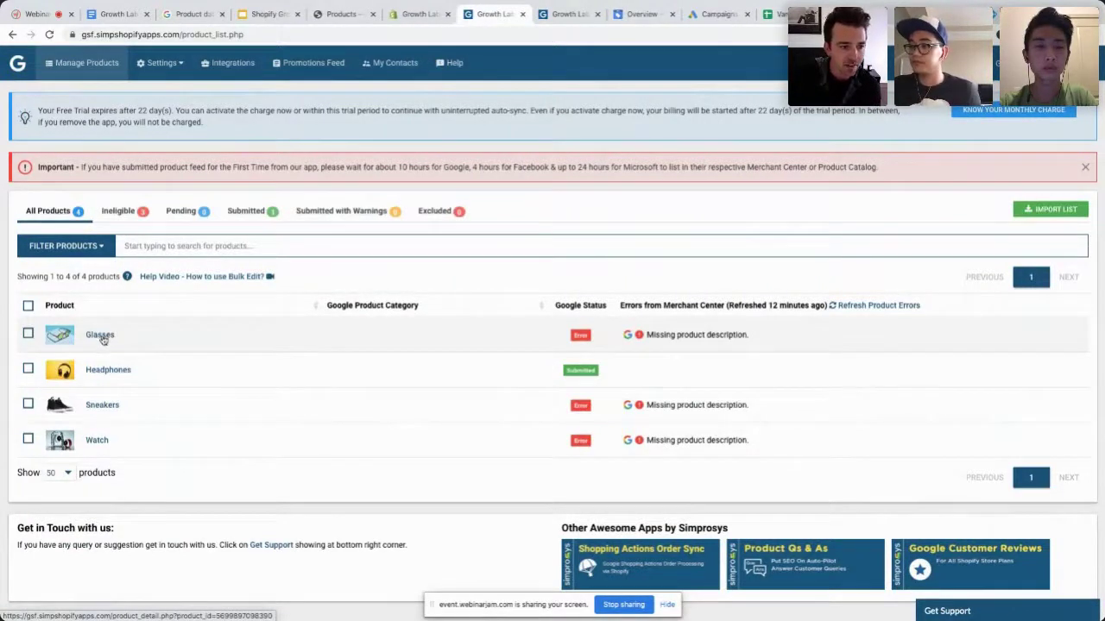
{"action": "left_click", "coordinate": [67, 341]}
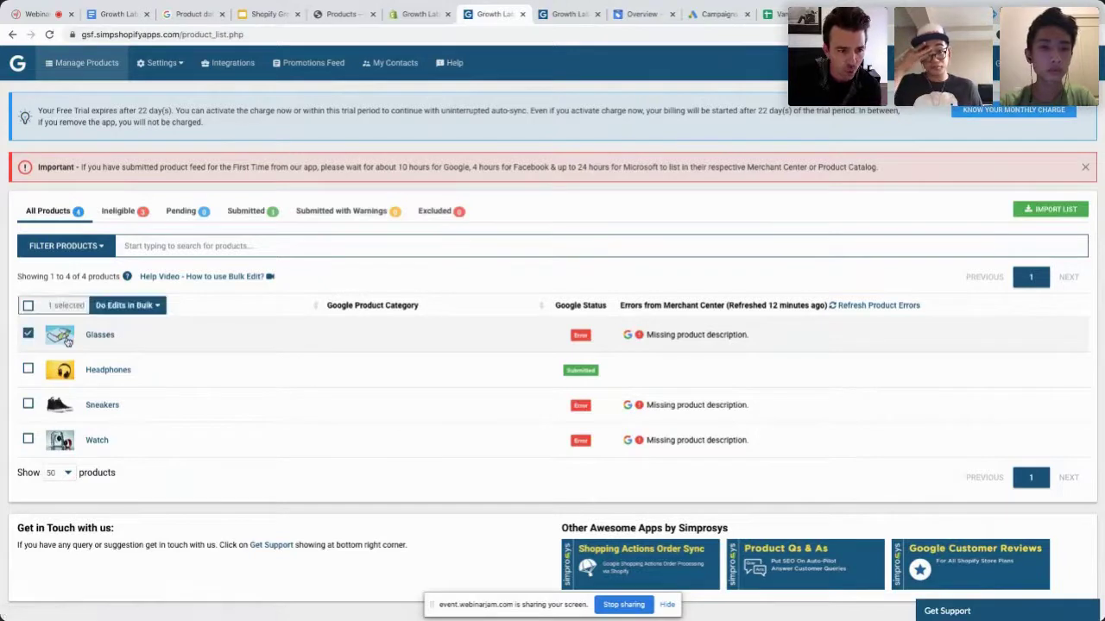
{"action": "left_click", "coordinate": [29, 333]}
{"action": "left_click", "coordinate": [560, 15]}
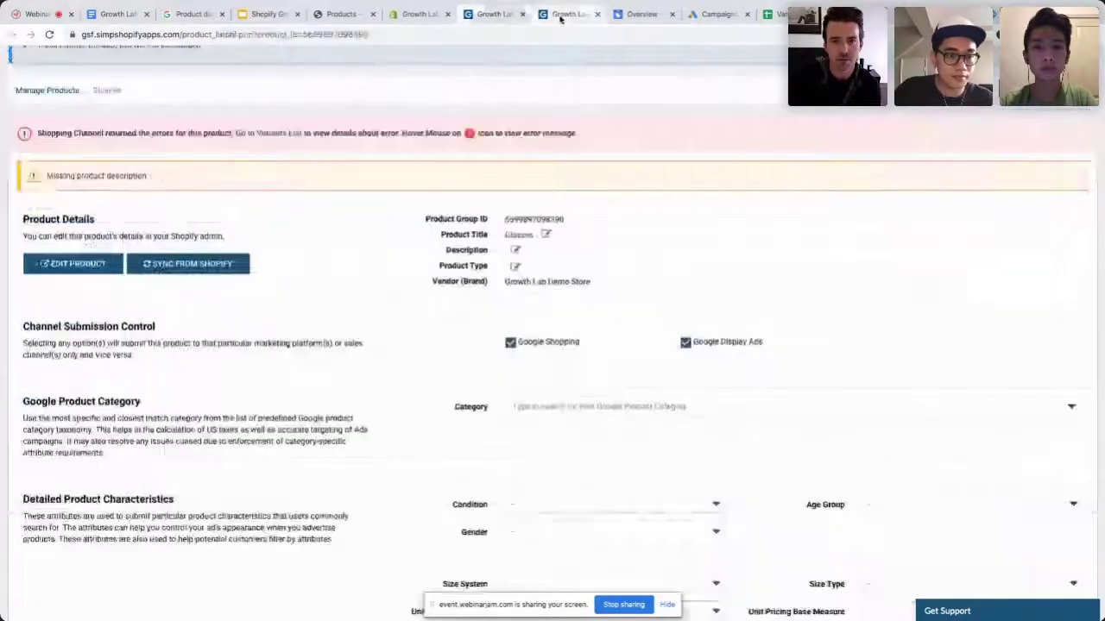
{"action": "scroll", "coordinate": [443, 333], "scroll_direction": "down", "scroll_amount": 10}
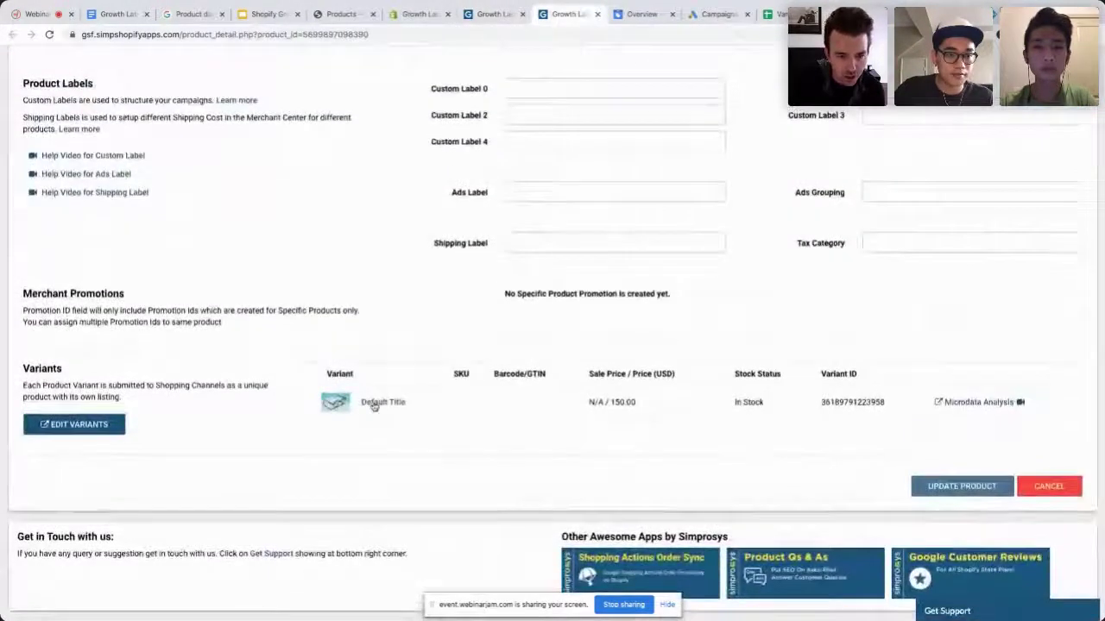
{"action": "left_click", "coordinate": [374, 403]}
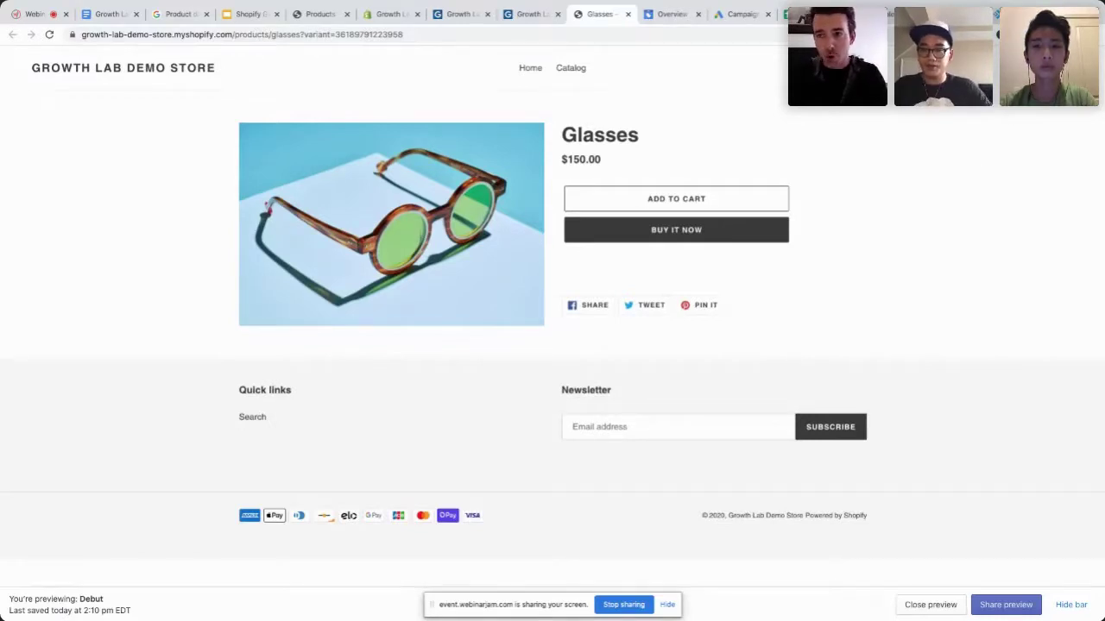
Show the keyword research extension's options on the Glasses page, and search Google for "round glasses frames" in a new tab
{"action": "left_click", "coordinate": [997, 34]}
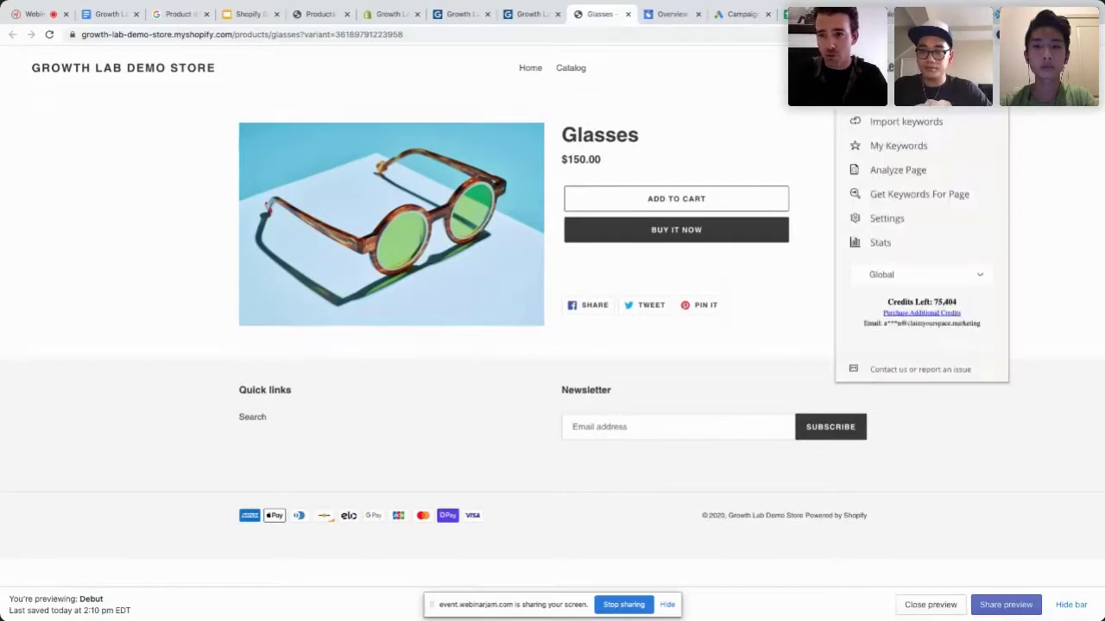
{"action": "left_click", "coordinate": [1026, 108]}
{"action": "key", "text": "ctrl+t"}
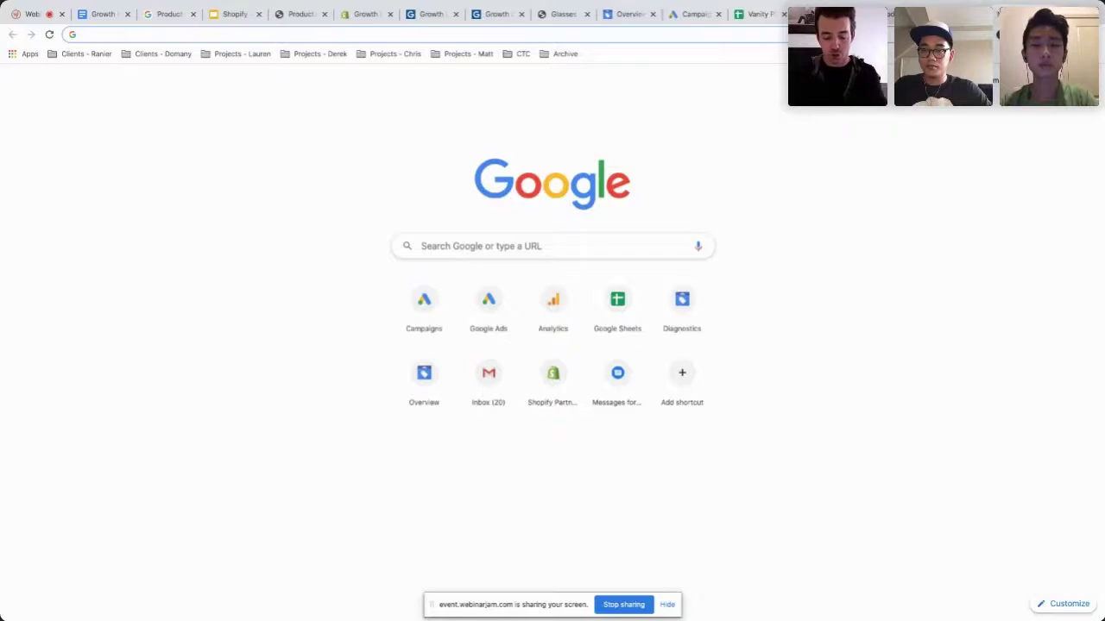
{"action": "type", "text": "round "}
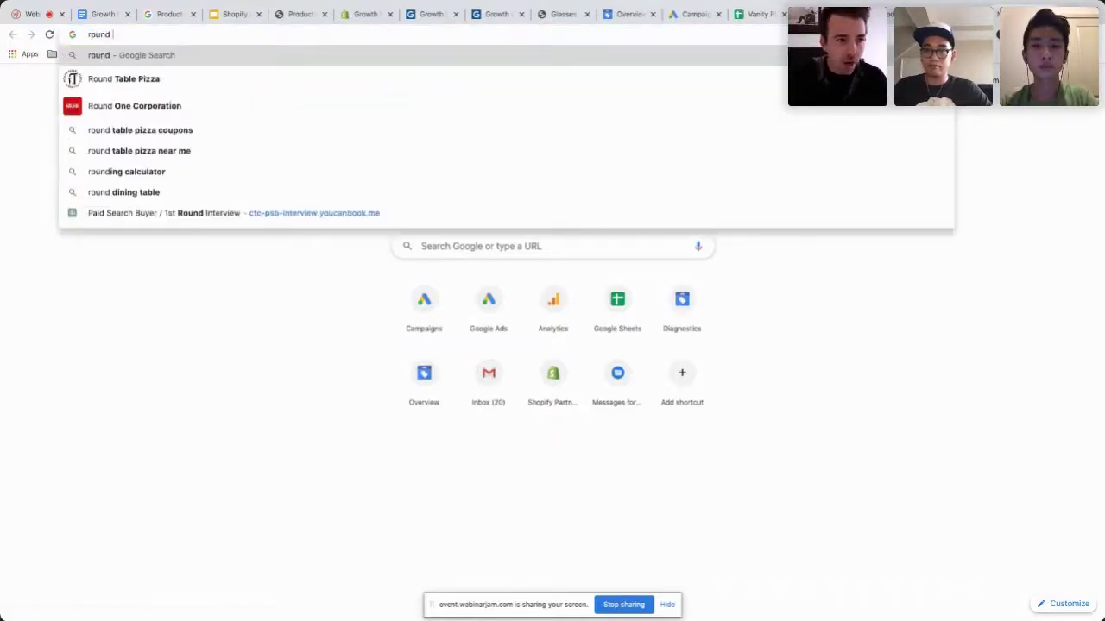
{"action": "type", "text": "glasses"}
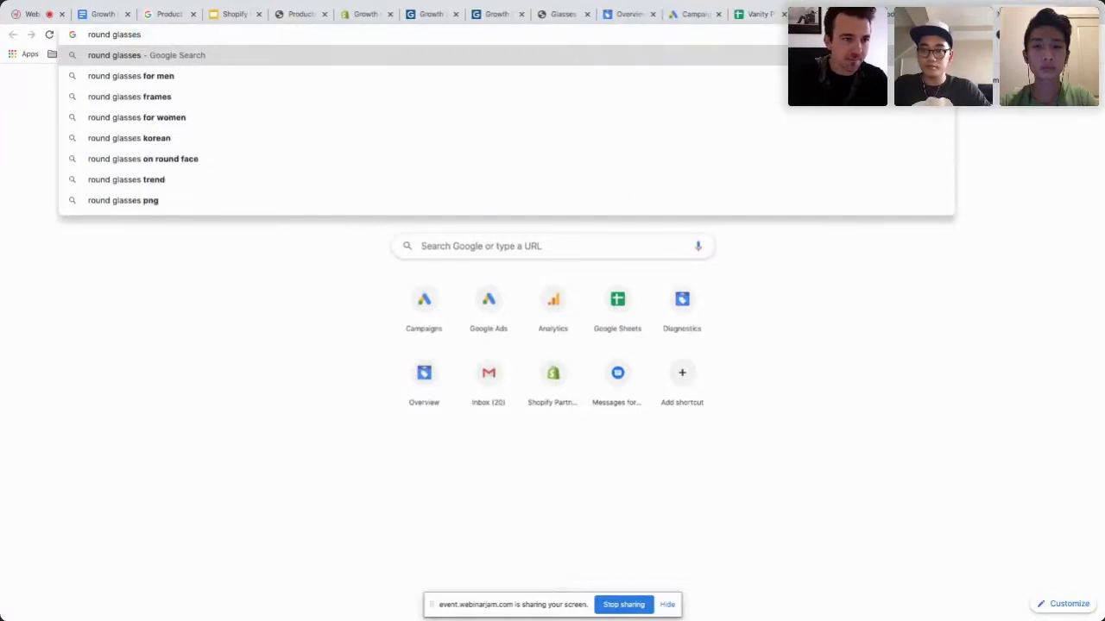
{"action": "left_click", "coordinate": [621, 97]}
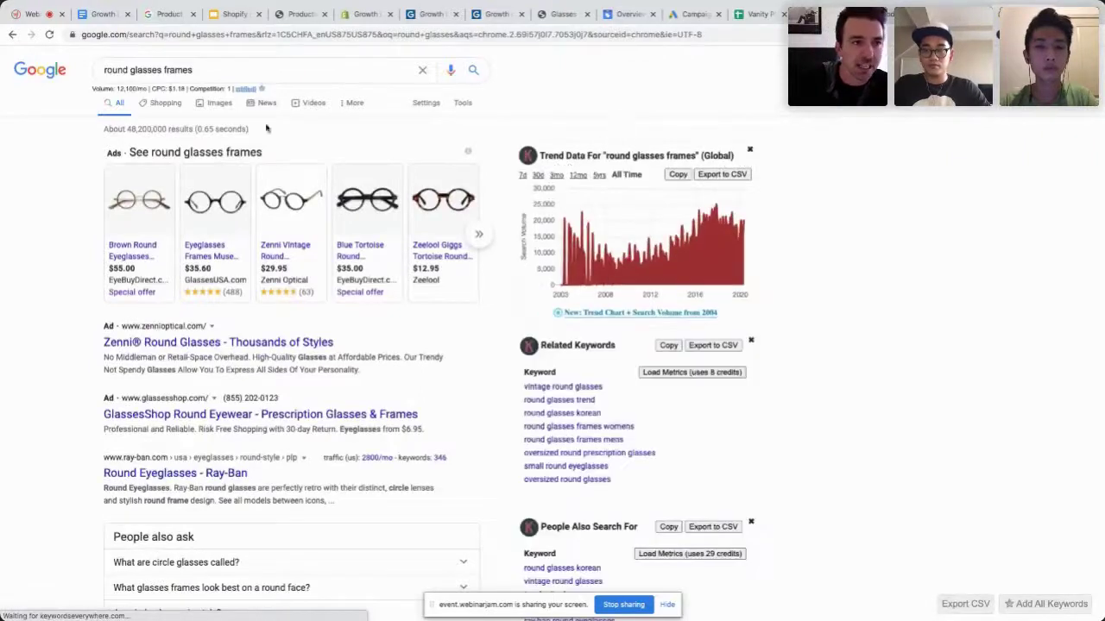
Highlight the query's volume, CPC and competition data, load the Related Keywords metrics, and highlight the volume of "round glasses korean"
{"action": "left_click_drag", "start_coordinate": [91, 89], "coordinate": [228, 89]}
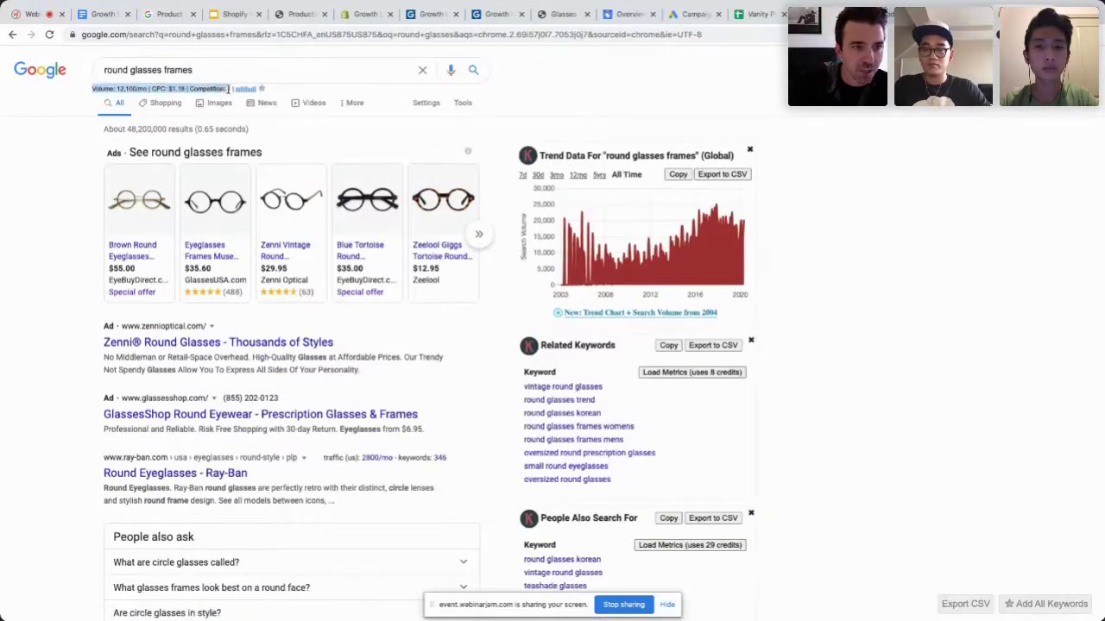
{"action": "left_click", "coordinate": [152, 88]}
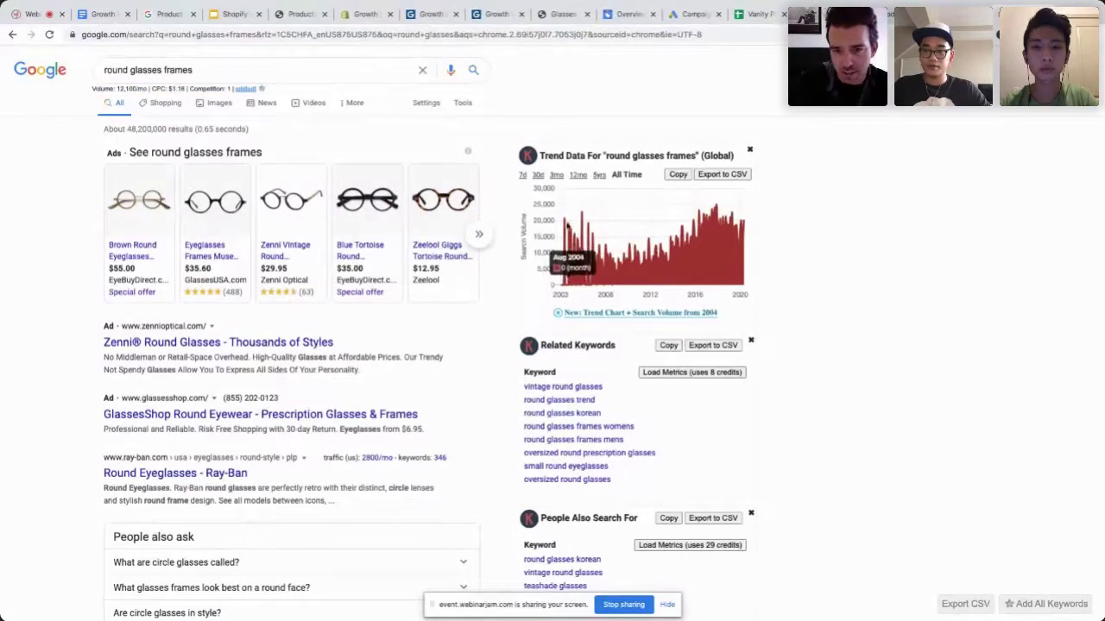
{"action": "left_click", "coordinate": [664, 374]}
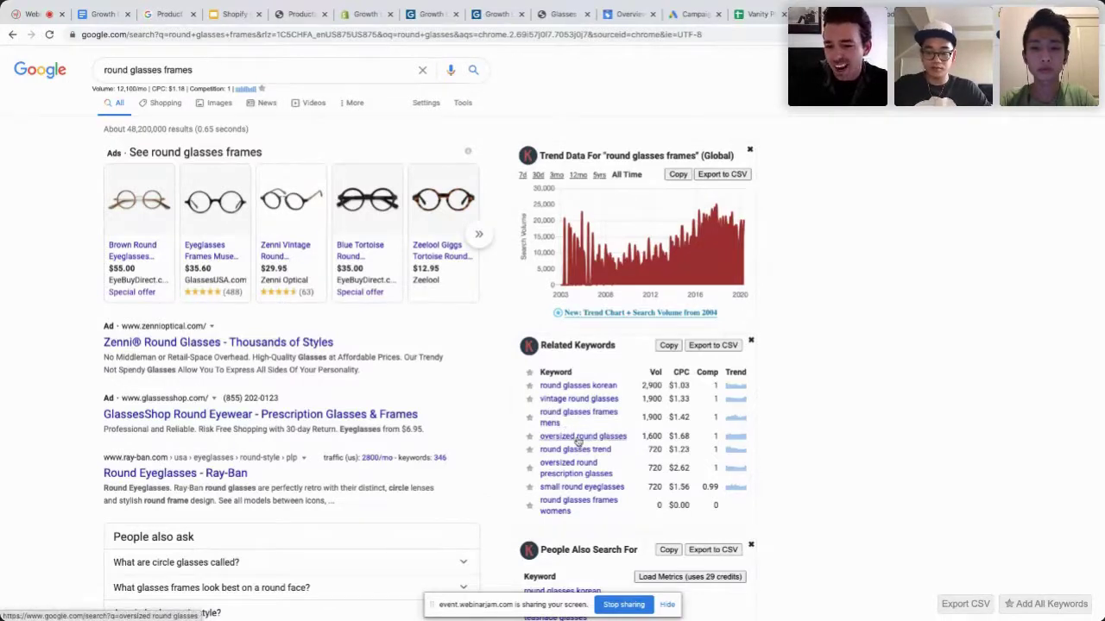
{"action": "double_click", "coordinate": [651, 385]}
Load the metrics for the People Also Search For keywords and examine their search volumes down the list
{"action": "scroll", "coordinate": [660, 394], "scroll_direction": "down", "scroll_amount": 1}
{"action": "scroll", "coordinate": [661, 431], "scroll_direction": "down", "scroll_amount": 1}
{"action": "left_click", "coordinate": [664, 469]}
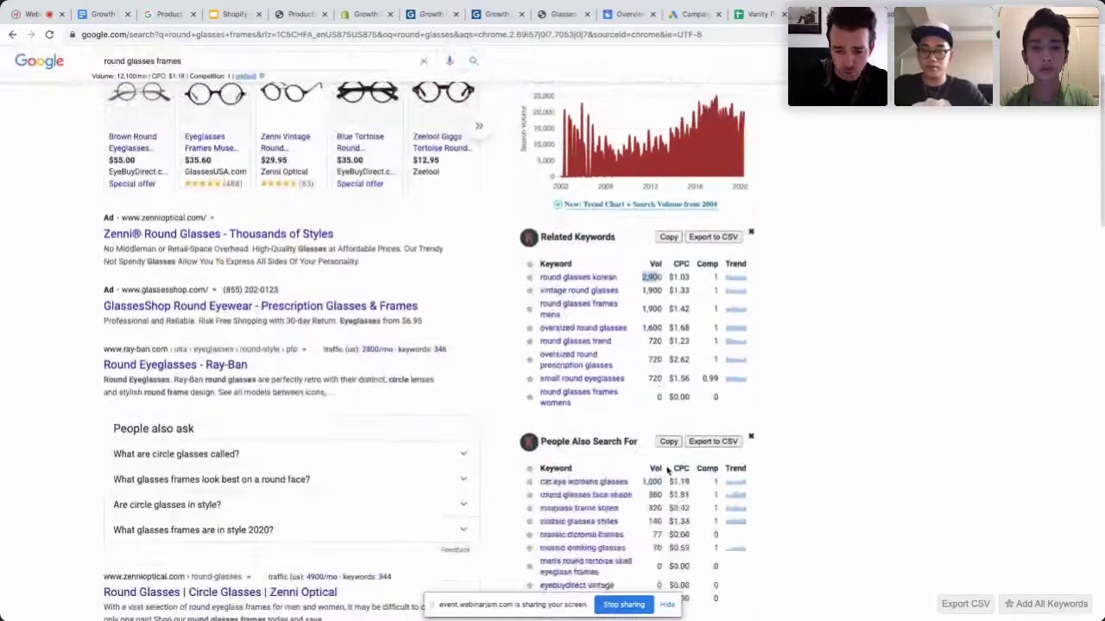
{"action": "scroll", "coordinate": [666, 464], "scroll_direction": "down", "scroll_amount": 3}
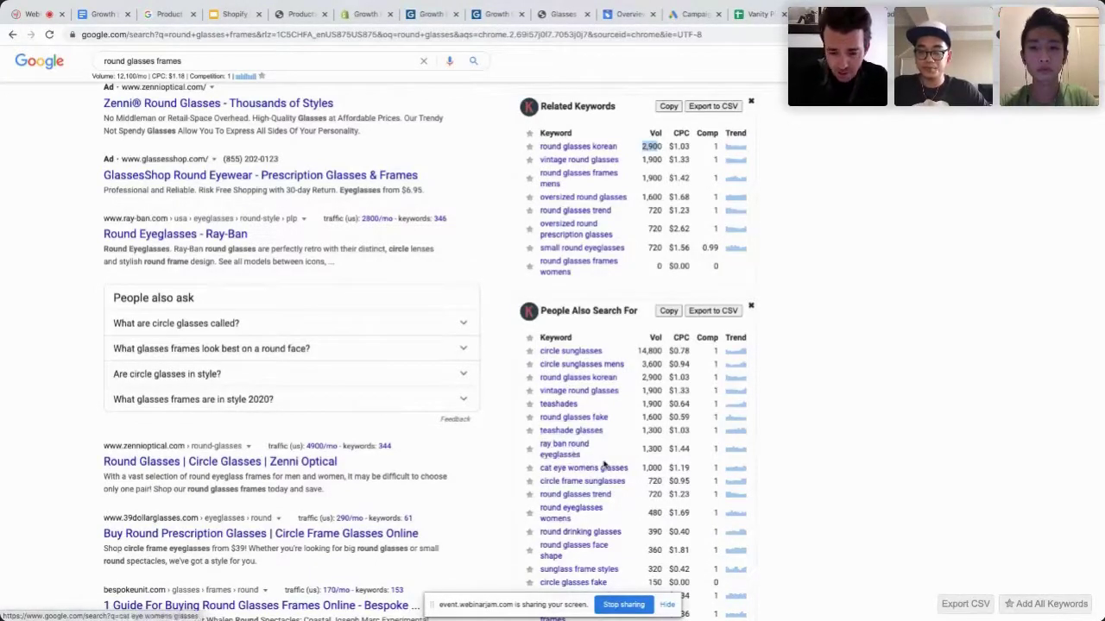
{"action": "left_click", "coordinate": [642, 467]}
{"action": "left_click_drag", "start_coordinate": [642, 466], "coordinate": [662, 480]}
{"action": "scroll", "coordinate": [638, 466], "scroll_direction": "down", "scroll_amount": 4}
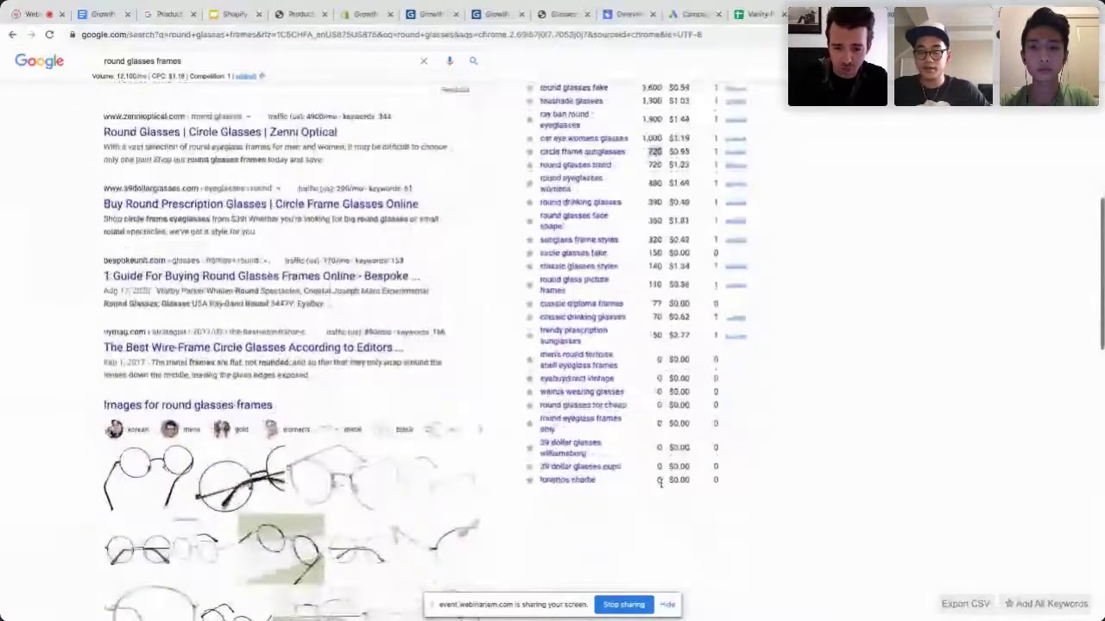
{"action": "left_click", "coordinate": [662, 426]}
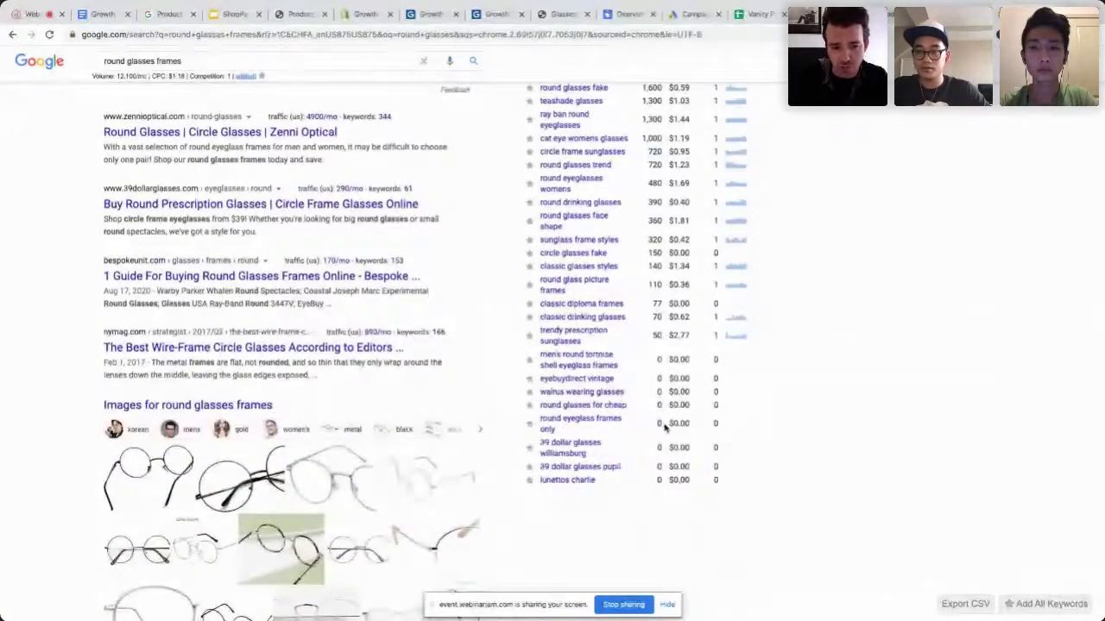
{"action": "scroll", "coordinate": [664, 427], "scroll_direction": "up", "scroll_amount": 10}
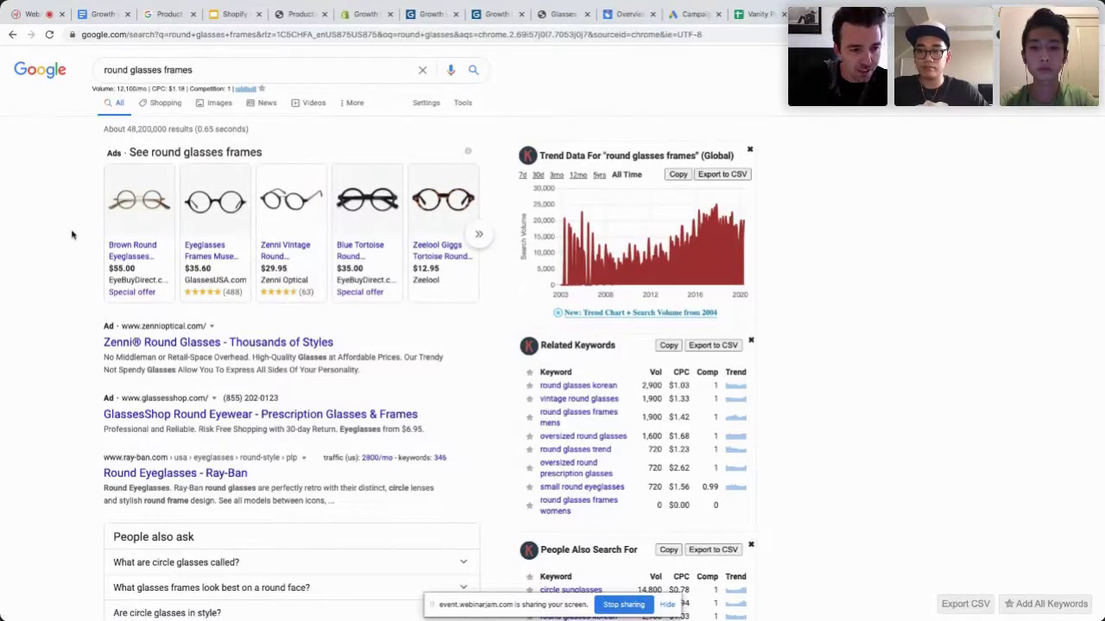
Return to the Glasses product details in Simprosys and extend the product title to "Round Glasses - Tortiseshell"
{"action": "mouse_move", "coordinate": [131, 248]}
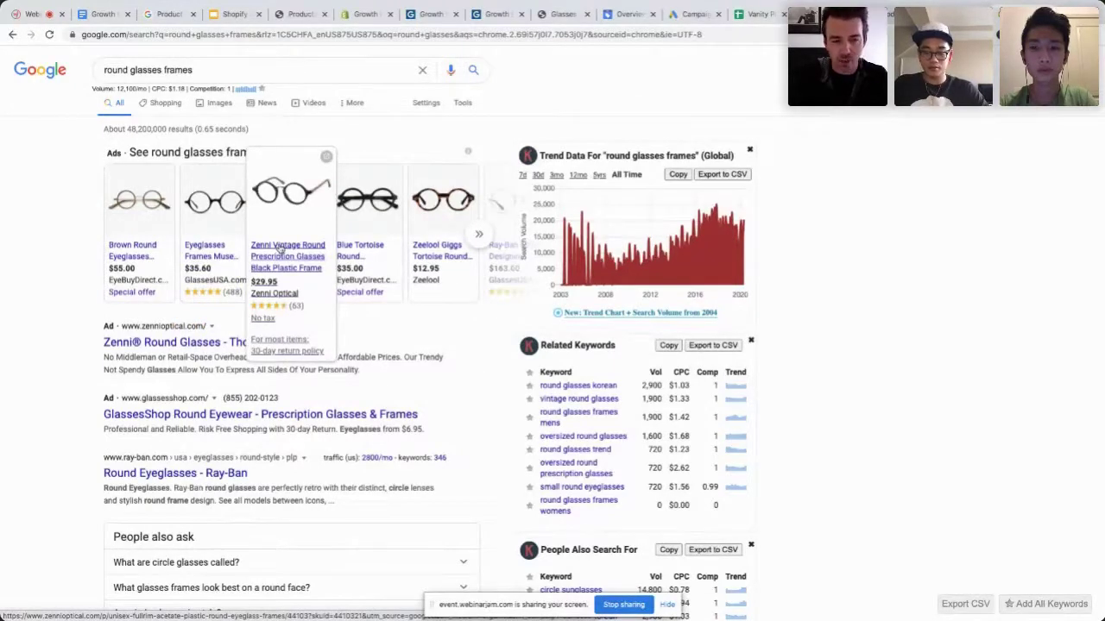
{"action": "left_click", "coordinate": [497, 14]}
{"action": "scroll", "coordinate": [319, 190], "scroll_direction": "up", "scroll_amount": 10}
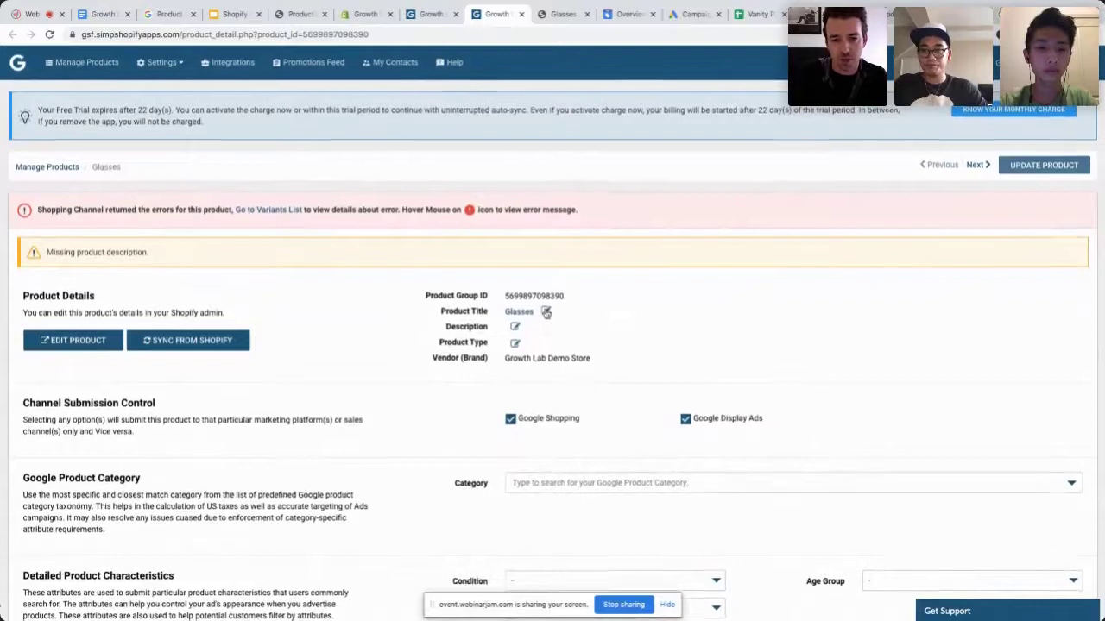
{"action": "left_click", "coordinate": [546, 312]}
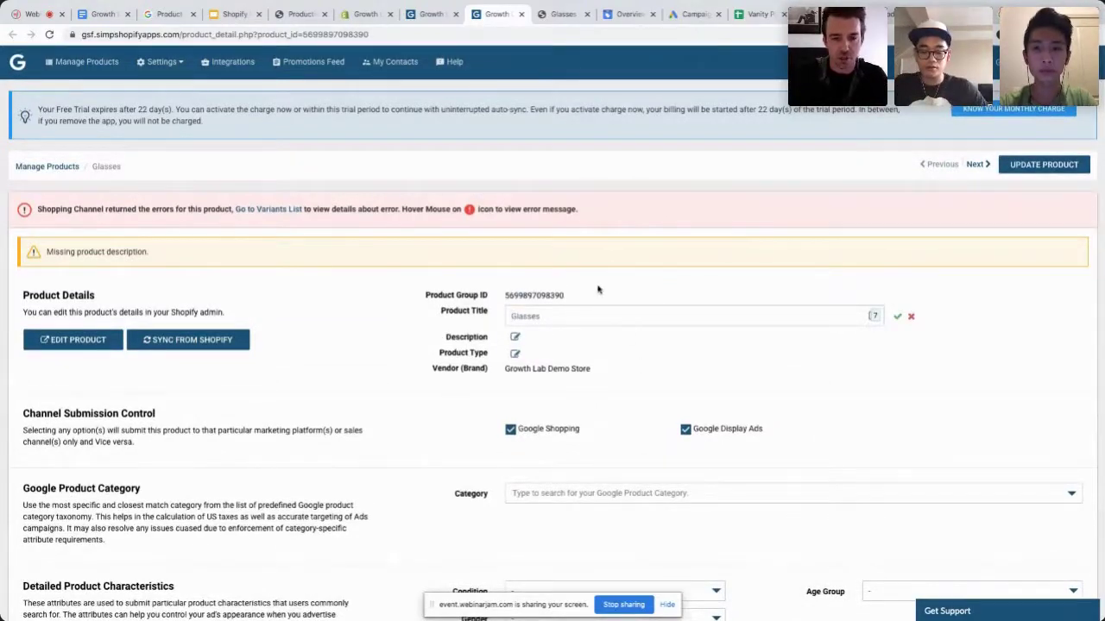
{"action": "type", "text": "Round"}
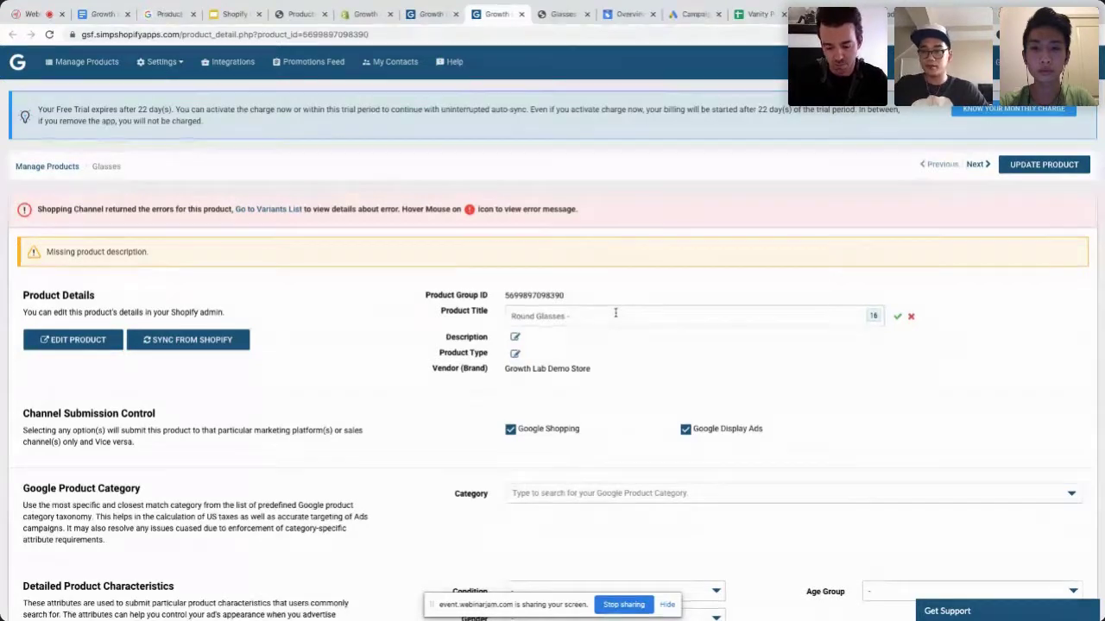
{"action": "type", "text": "Tortise SShell"}
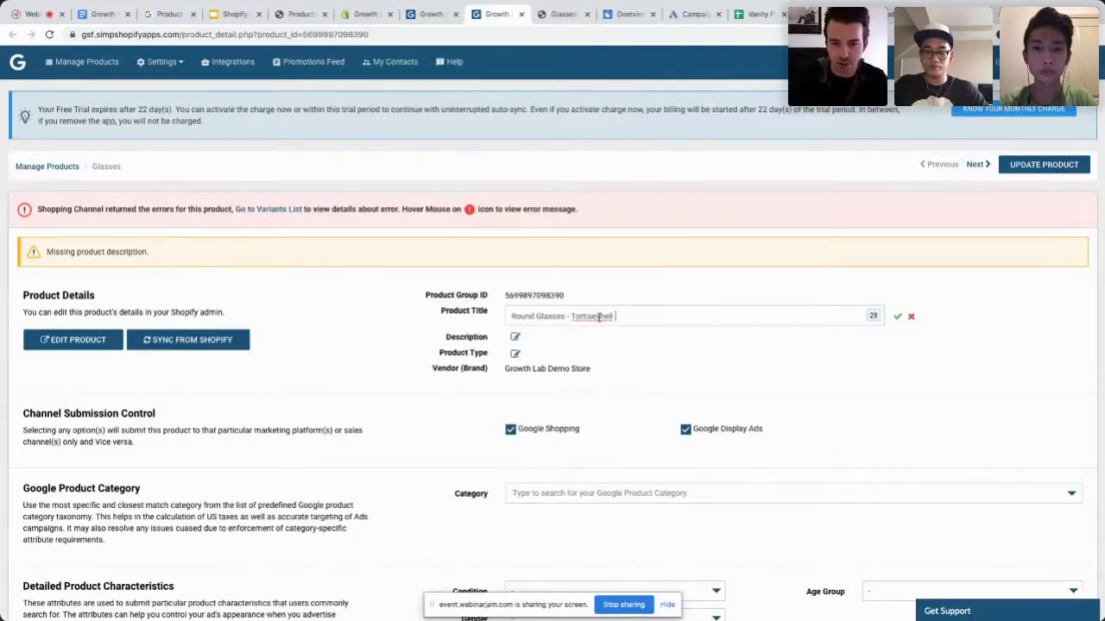
Split the material into two capitalized words and correct its spelling so the title reads "Round Glasses - Tortoise Shell"
{"action": "right_click", "coordinate": [598, 318]}
{"action": "key", "text": "Escape"}
{"action": "left_click", "coordinate": [596, 317]}
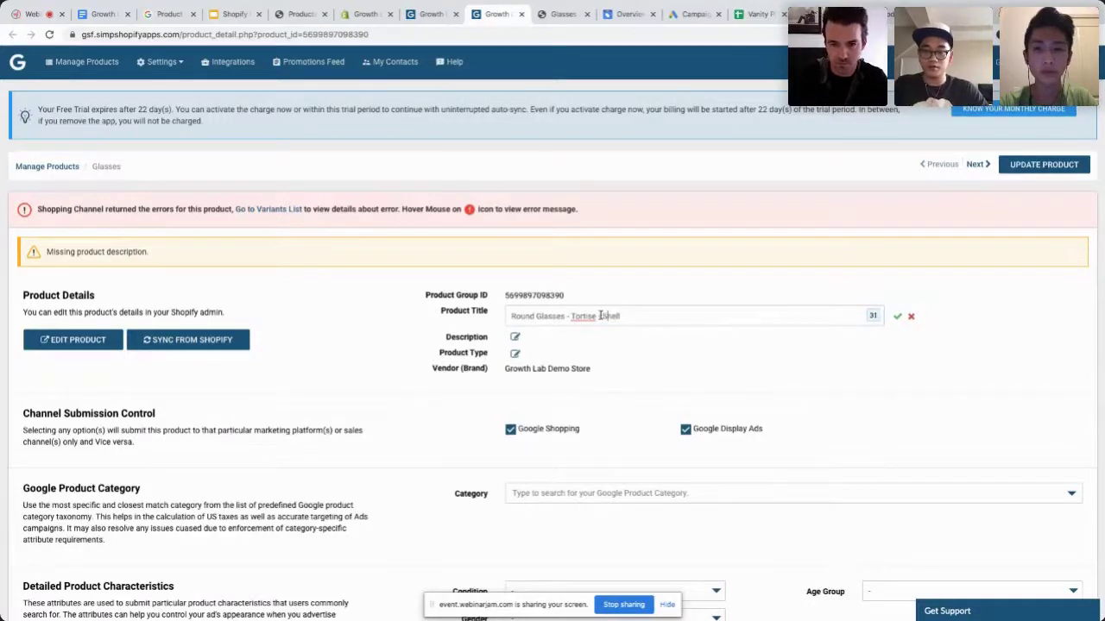
{"action": "type", "text": "h"}
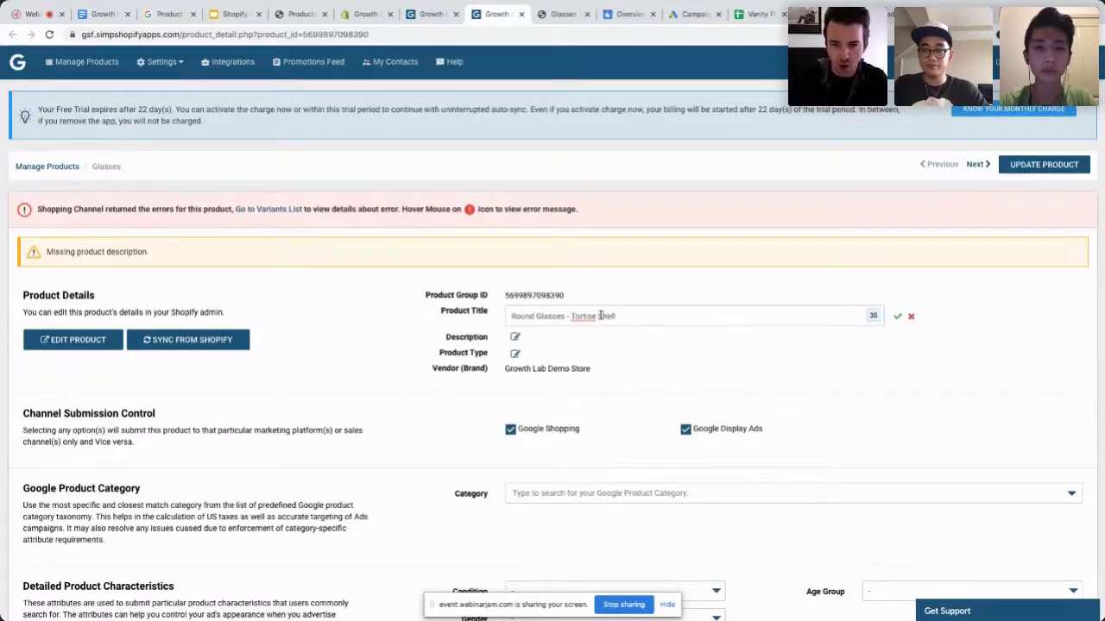
{"action": "right_click", "coordinate": [584, 317]}
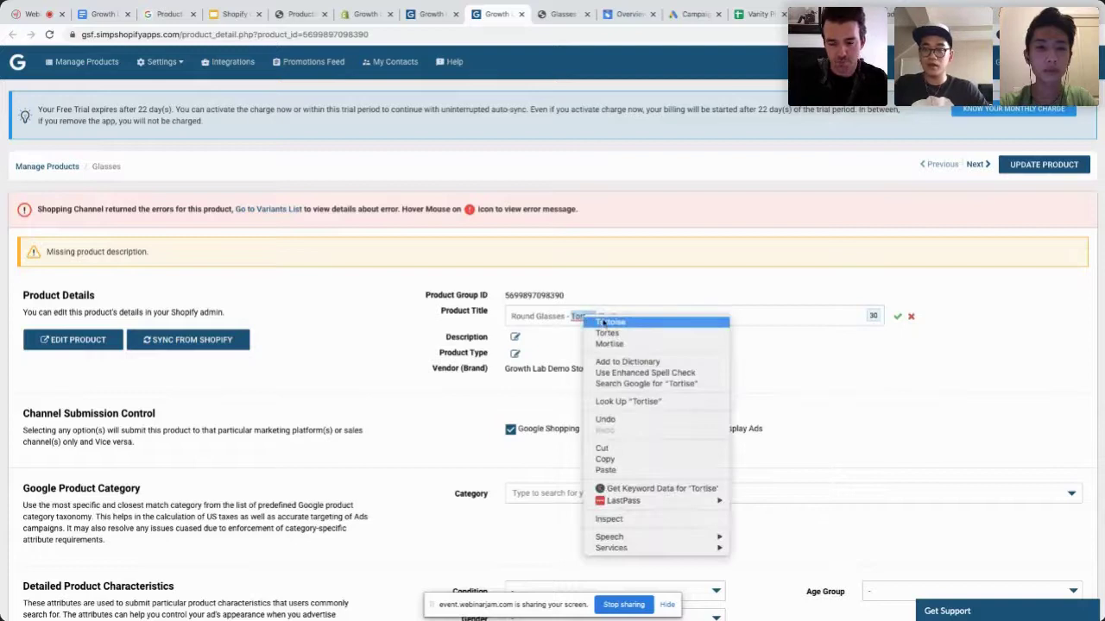
{"action": "left_click", "coordinate": [609, 322]}
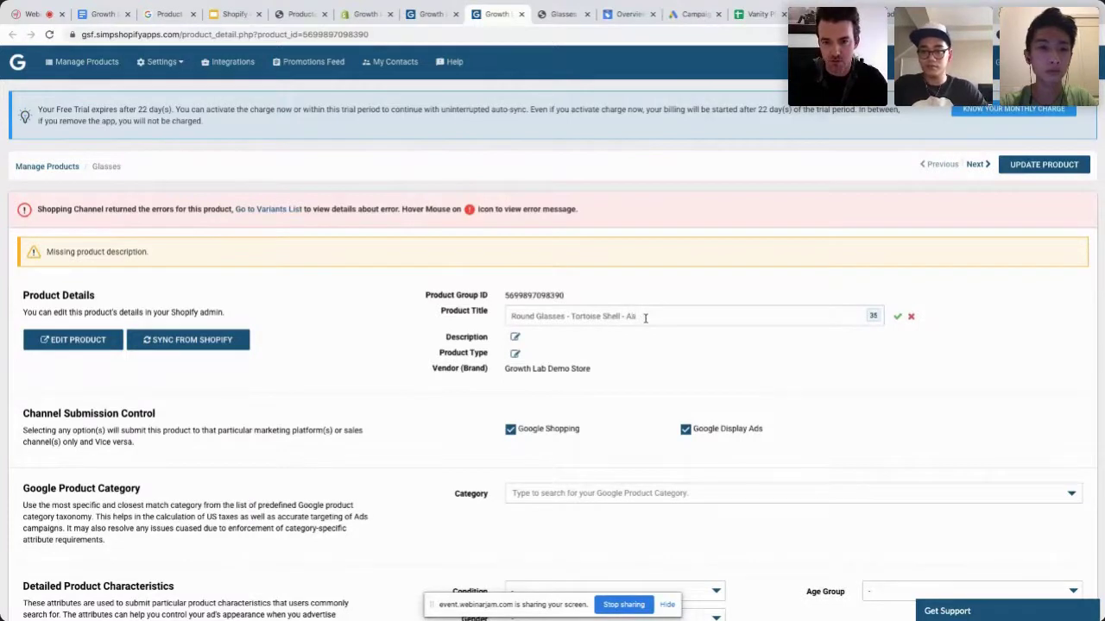
Append "Available as Sunglasses - Tinted Lenses" to the product title, checking the product photo on the store page, and save the title
{"action": "type", "text": "s Si"}
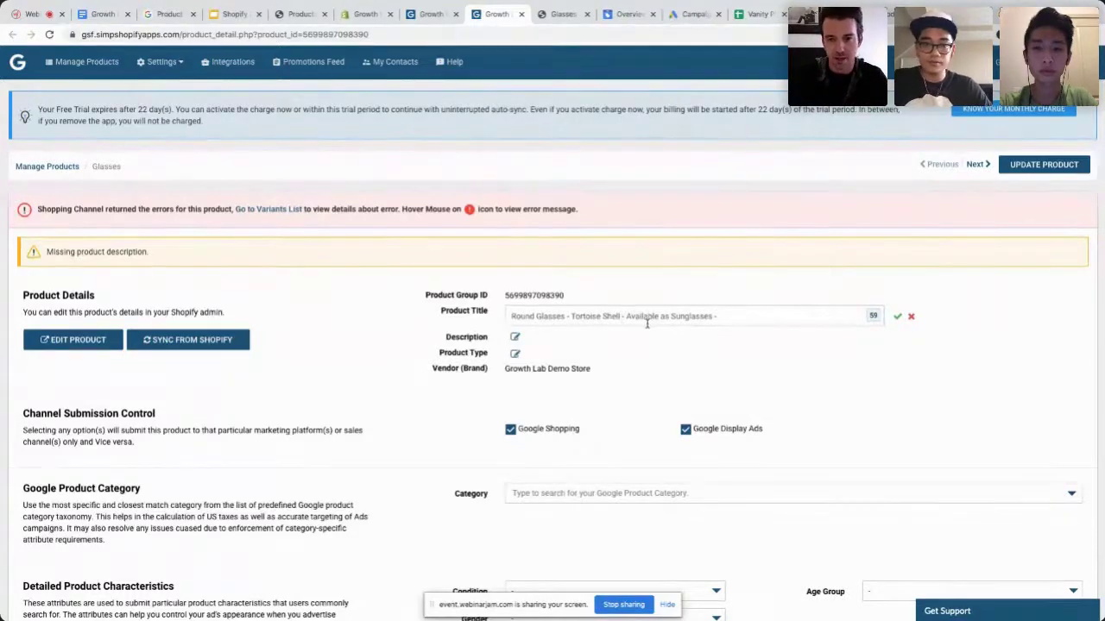
{"action": "left_click", "coordinate": [557, 14]}
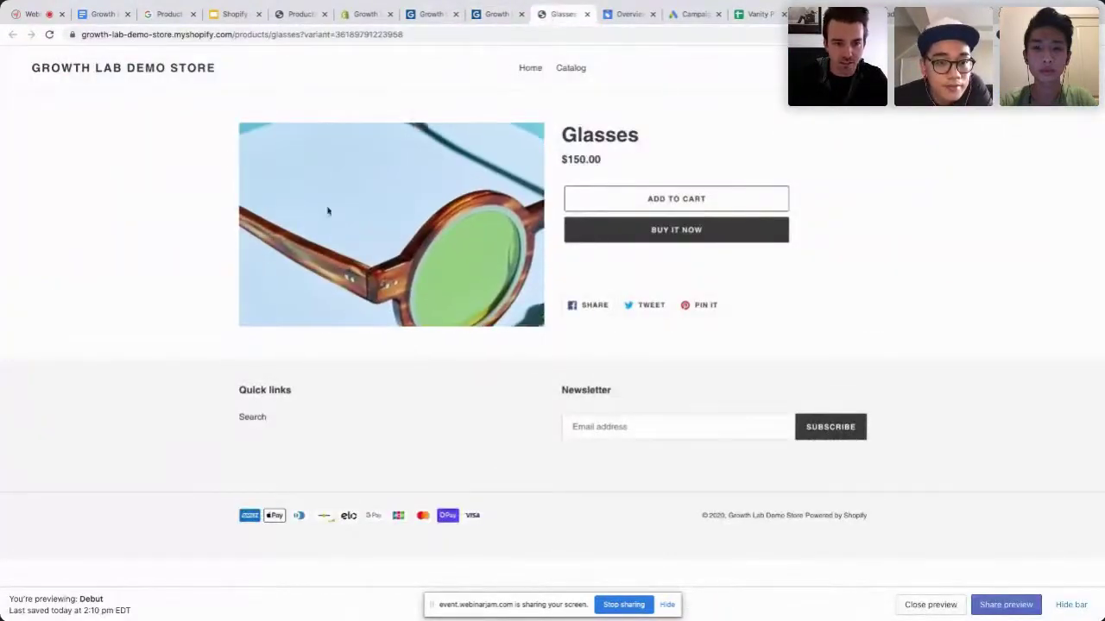
{"action": "left_click", "coordinate": [500, 14]}
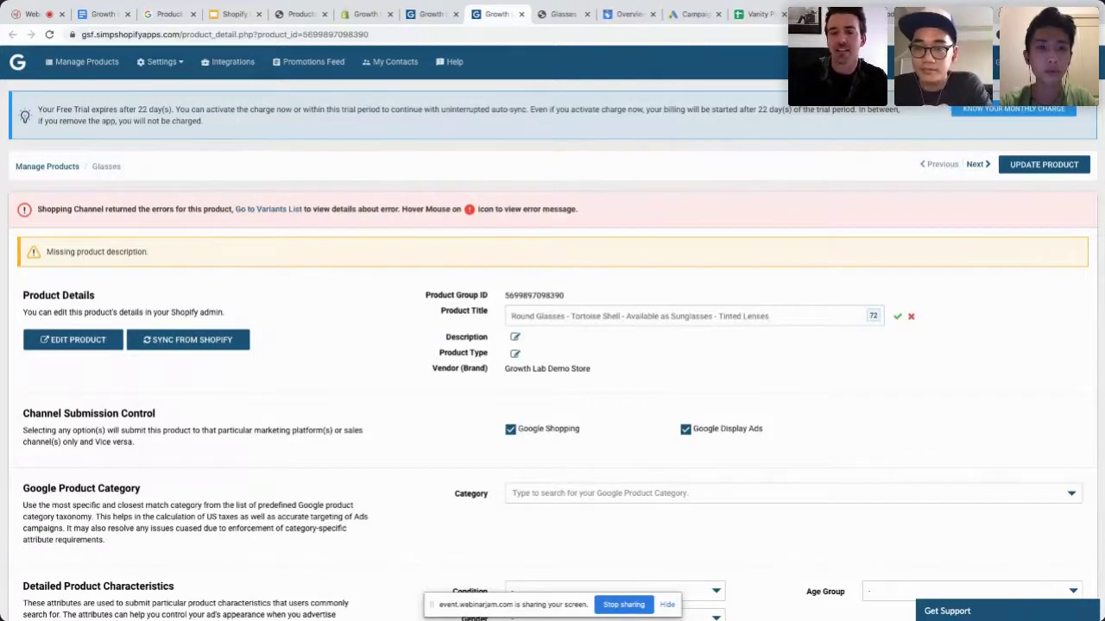
{"action": "key", "text": "ctrl+Tab"}
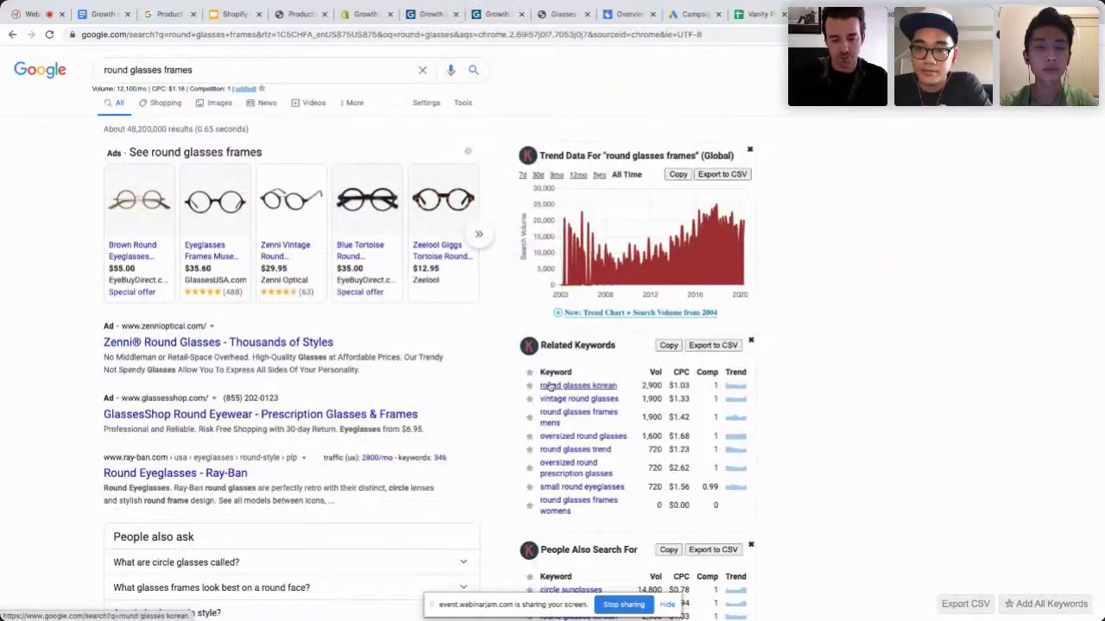
{"action": "key", "text": "ctrl+shift+Tab"}
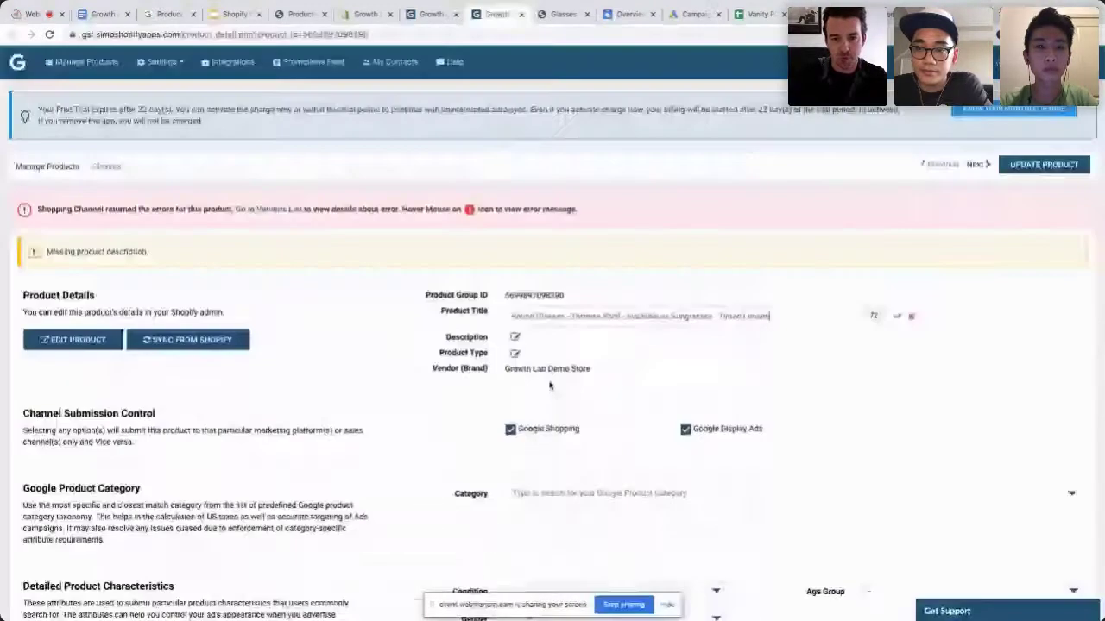
{"action": "left_click", "coordinate": [898, 317]}
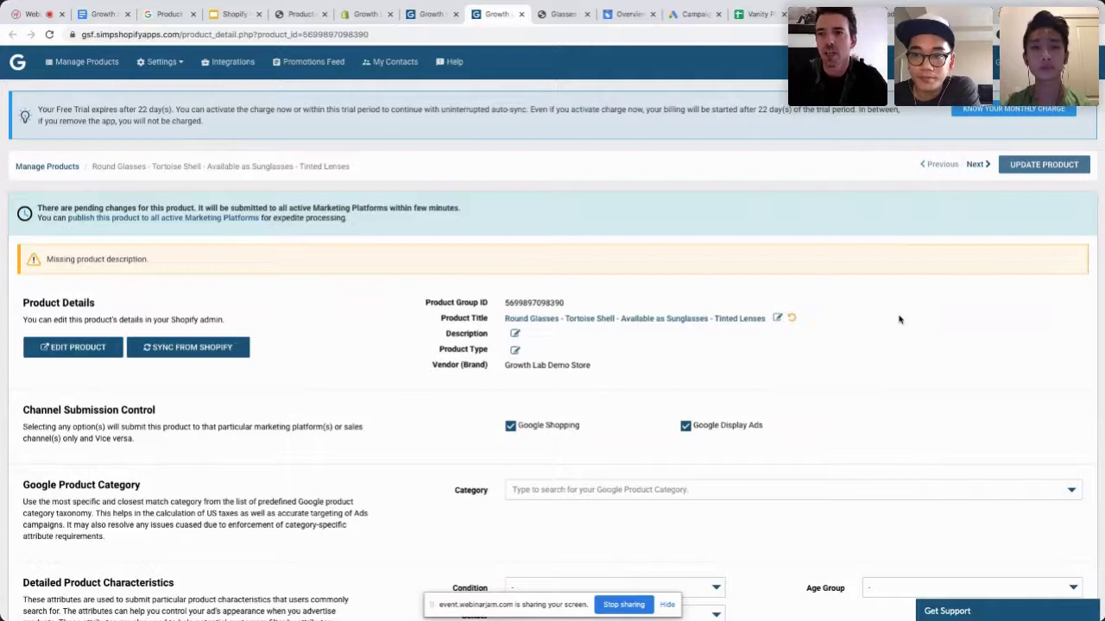
Enlarge the product details page to 150% in the browser
{"action": "left_click", "coordinate": [1095, 34]}
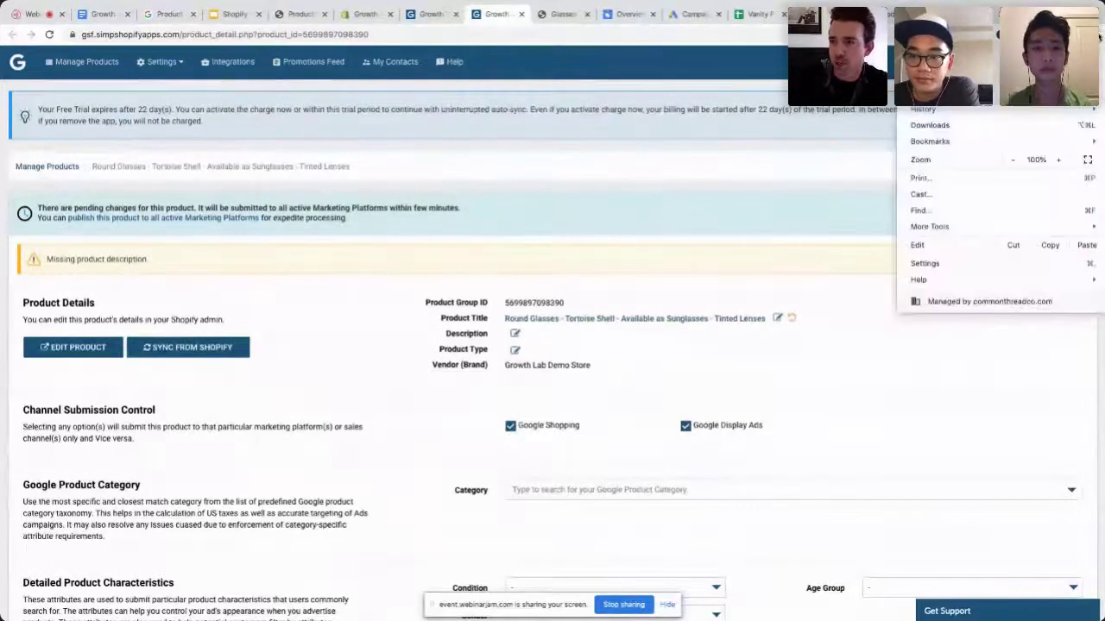
{"action": "left_click", "coordinate": [1063, 159]}
{"action": "left_click", "coordinate": [1060, 158]}
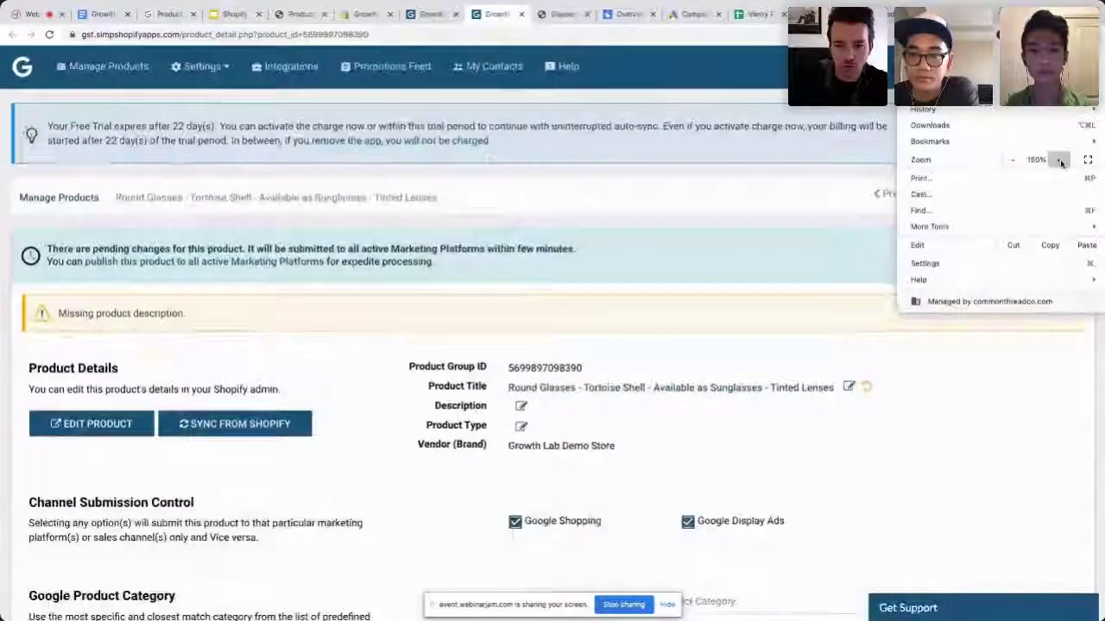
{"action": "left_click", "coordinate": [1060, 159]}
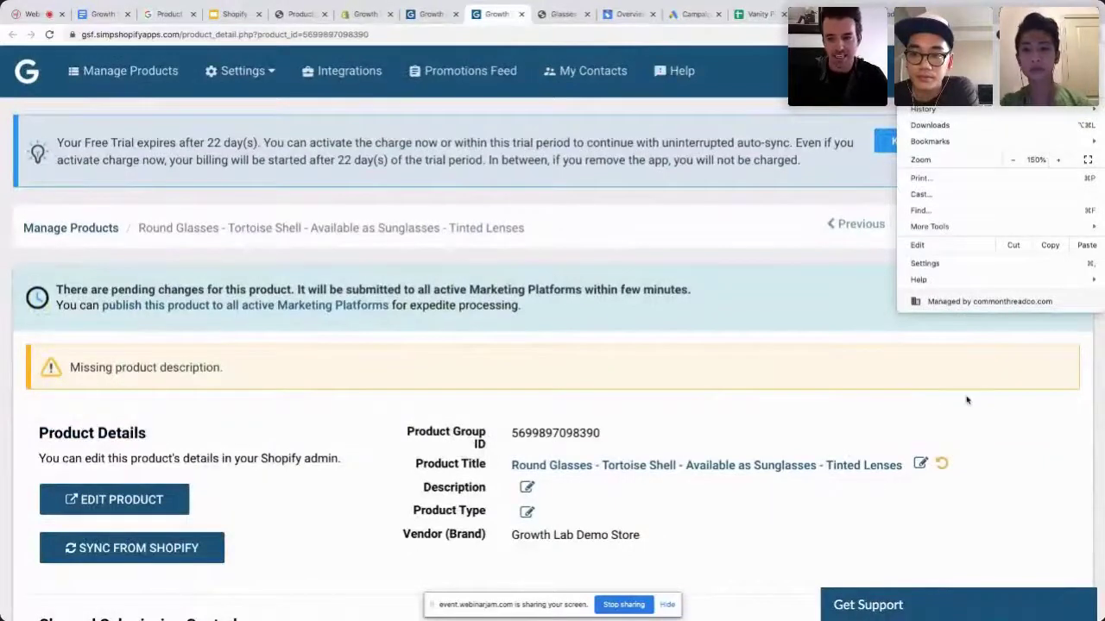
Reopen the product title for editing, copy its full text, and replace it with "Glasses"
{"action": "left_click", "coordinate": [920, 465]}
{"action": "left_click", "coordinate": [920, 465]}
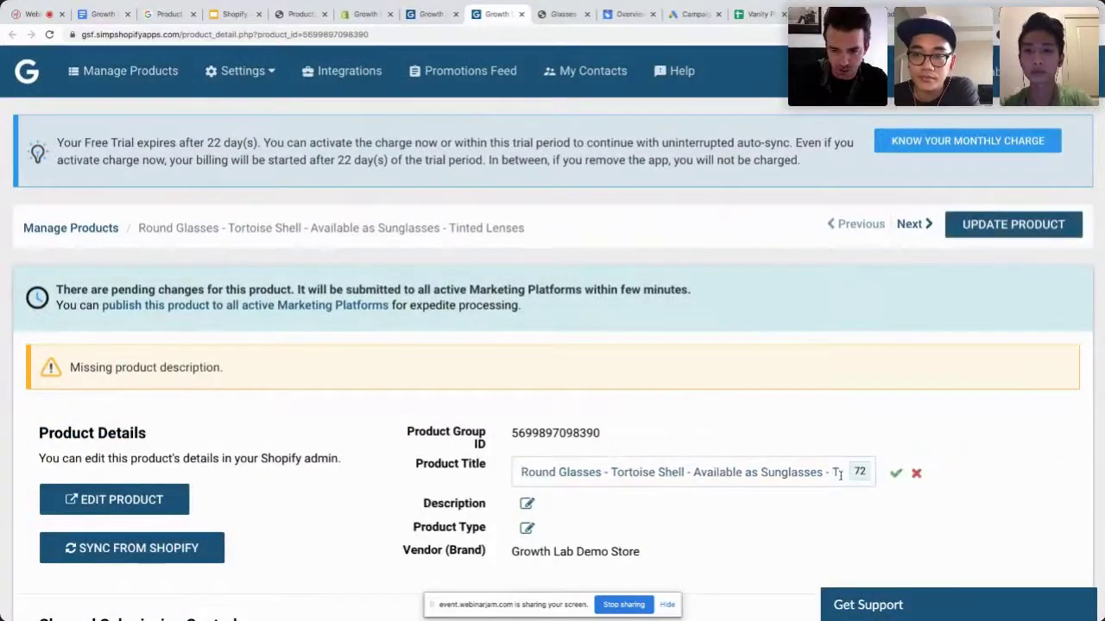
{"action": "double_click", "coordinate": [570, 472]}
{"action": "triple_click", "coordinate": [569, 472]}
{"action": "key", "text": "ctrl+c"}
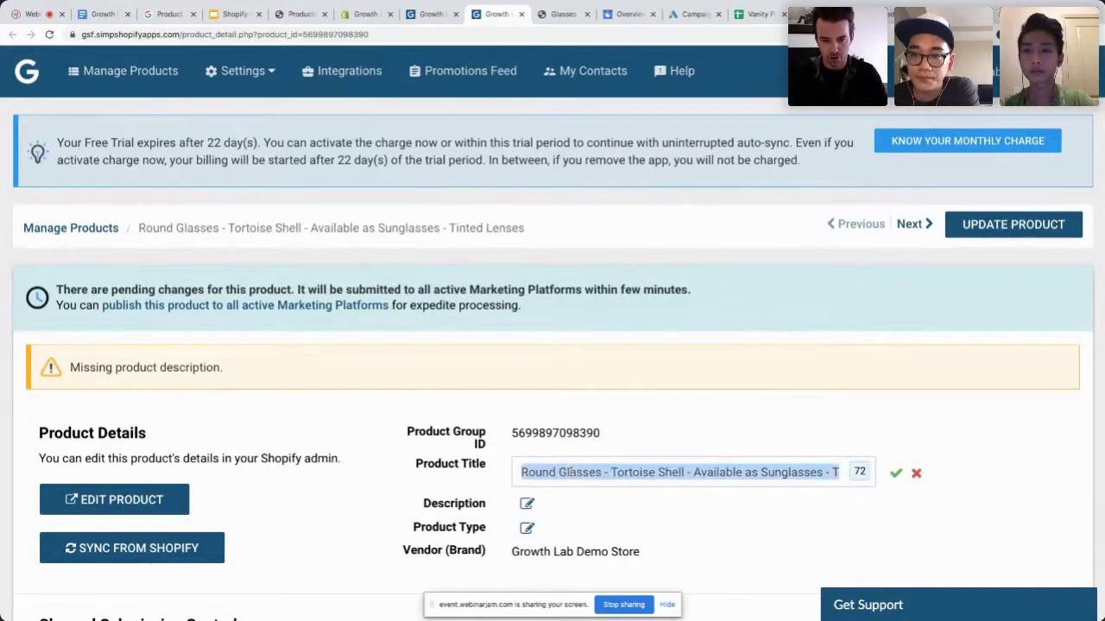
{"action": "key", "text": "BackSpace"}
{"action": "type", "text": "Gal"}
{"action": "key", "text": "BackSpace"}
{"action": "key", "text": "BackSpace"}
{"action": "type", "text": "lasses"}
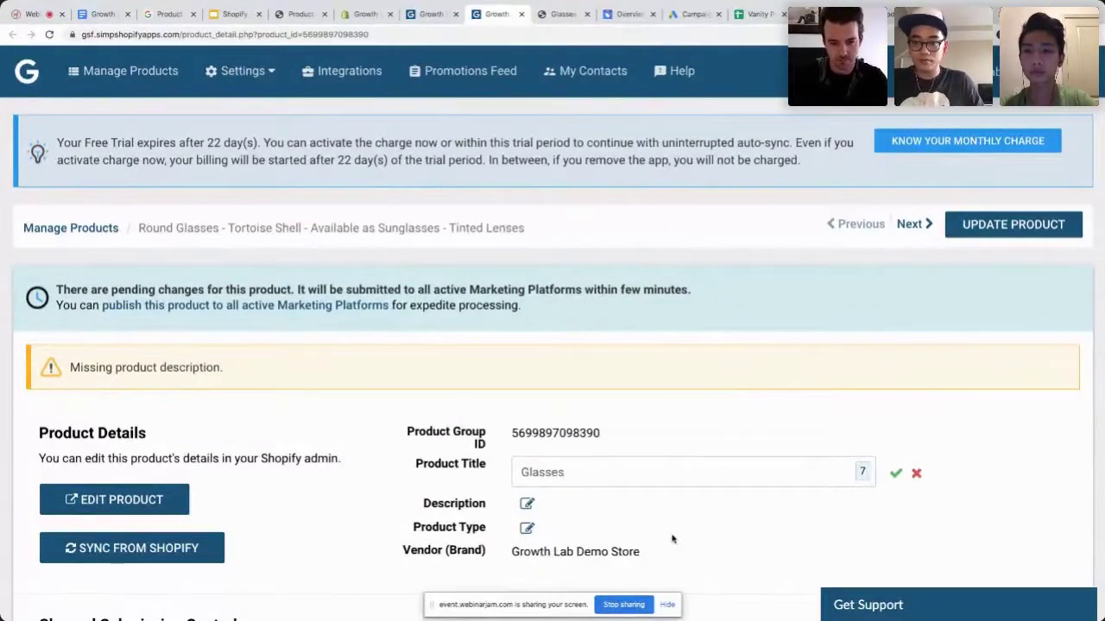
Highlight the "round glasses frames" query on the Google results page, and return to the product details
{"action": "key", "text": "ctrl+Tab"}
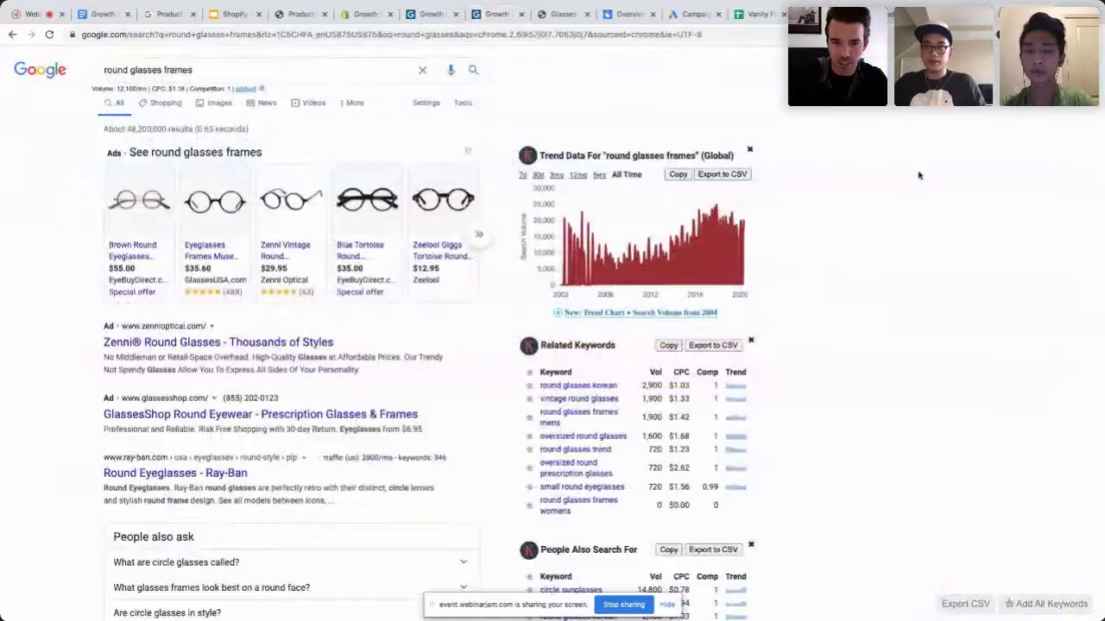
{"action": "left_click_drag", "start_coordinate": [103, 68], "coordinate": [200, 70]}
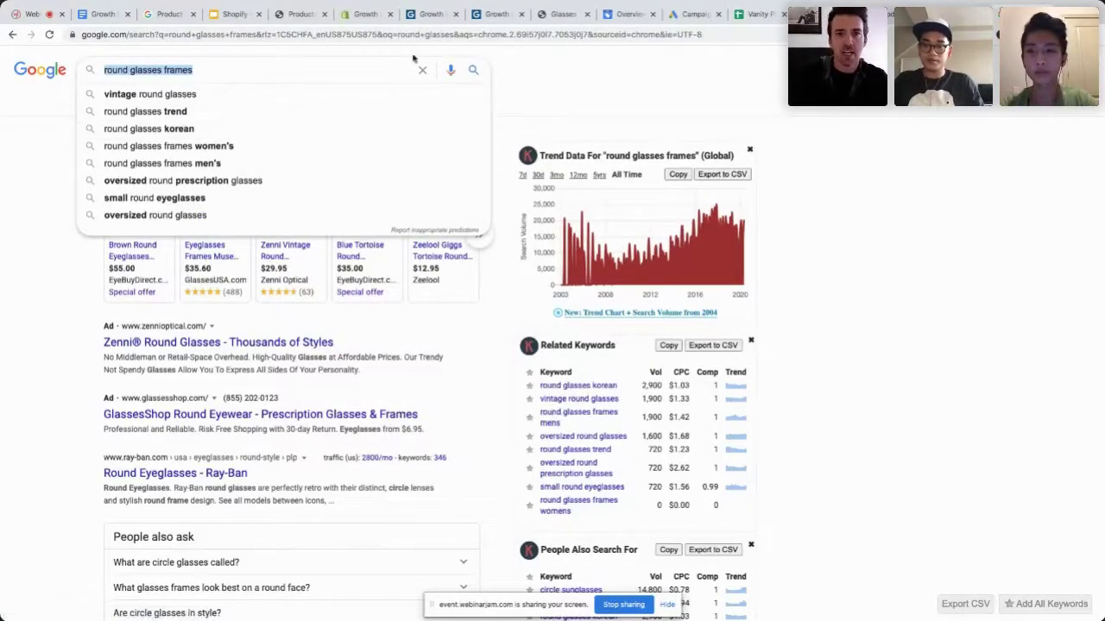
{"action": "left_click", "coordinate": [483, 14]}
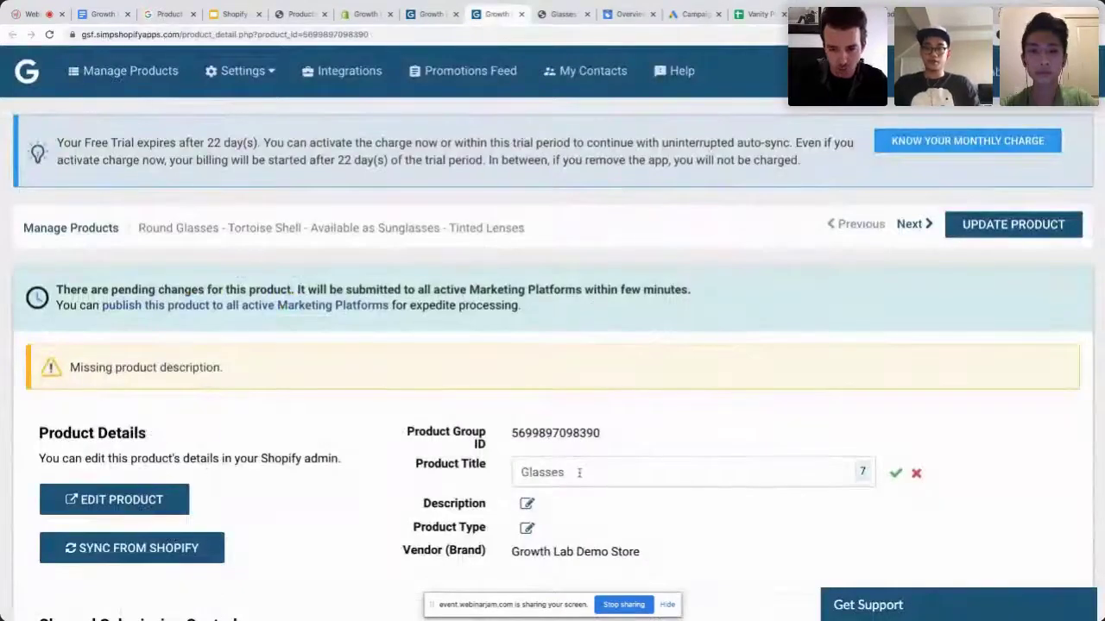
Restore the copied full title, insert "Mens" between "Tortoise Shell" and "Available as Sunglasses", and save it
{"action": "left_click_drag", "start_coordinate": [577, 475], "coordinate": [524, 471]}
{"action": "key", "text": "ctrl+v"}
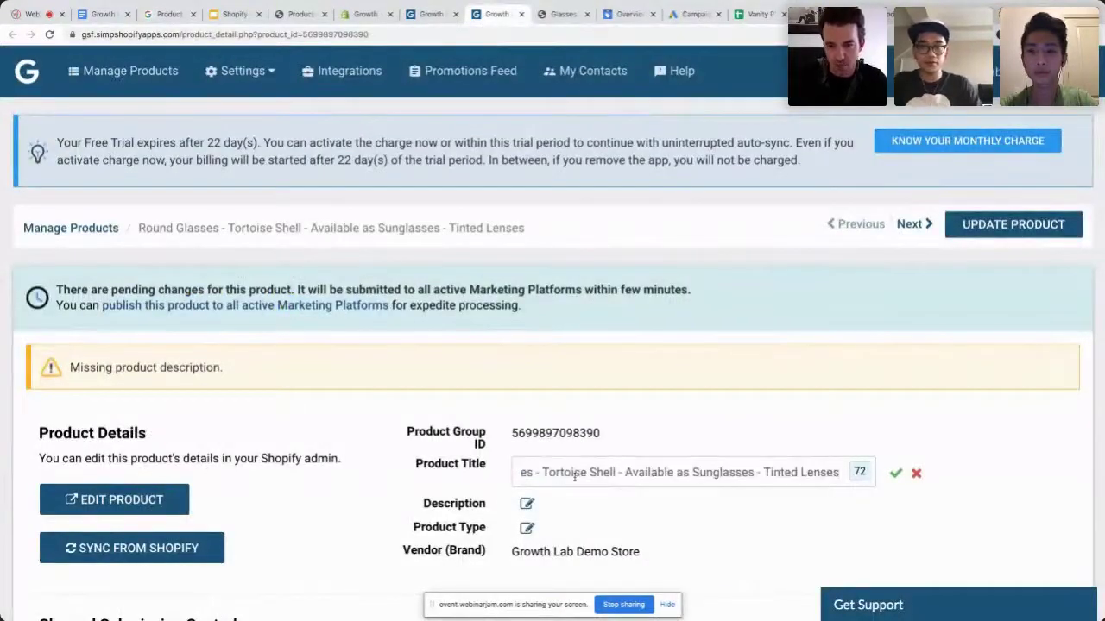
{"action": "left_click", "coordinate": [625, 473]}
{"action": "type", "text": "Mens"}
{"action": "left_click_drag", "start_coordinate": [625, 472], "coordinate": [535, 468]}
{"action": "left_click", "coordinate": [895, 473]}
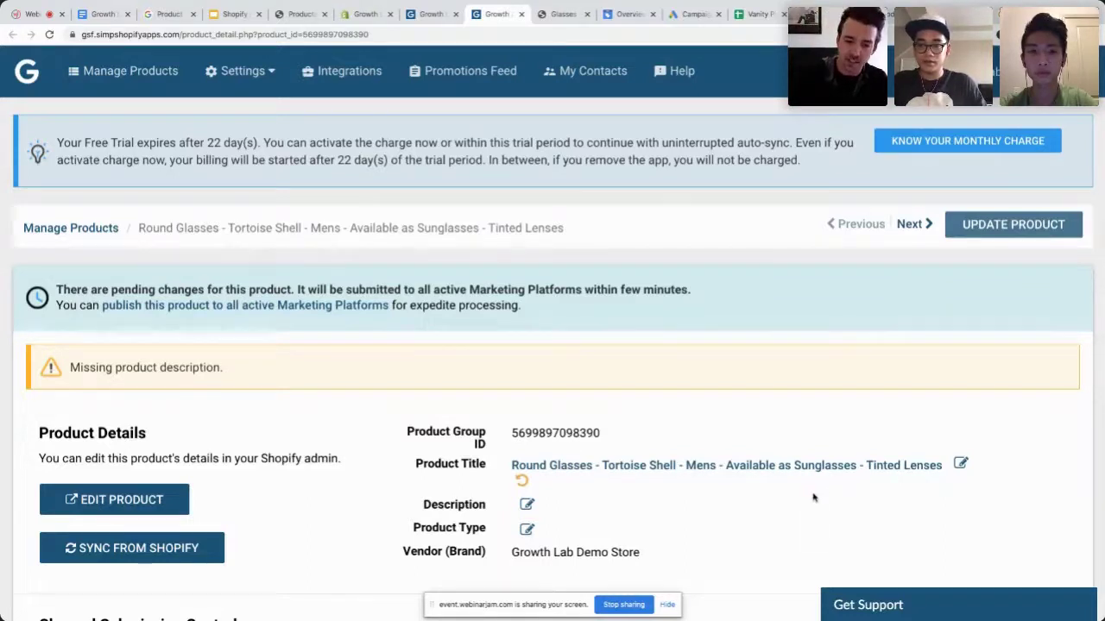
Open the product's empty description for editing
{"action": "left_click", "coordinate": [527, 506]}
{"action": "left_click", "coordinate": [601, 236]}
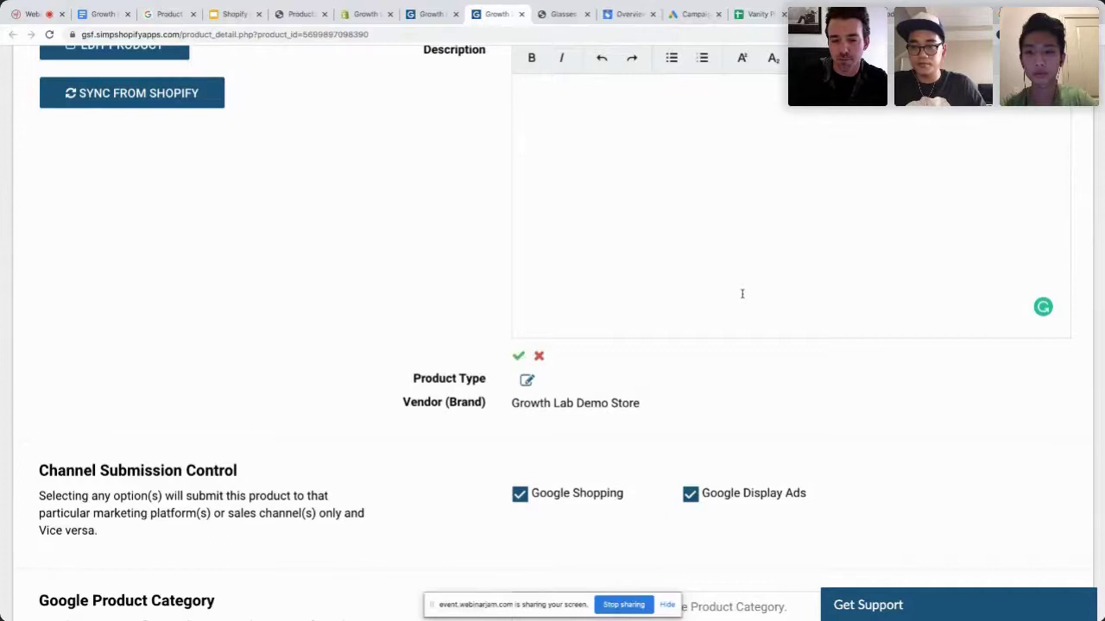
{"action": "scroll", "coordinate": [741, 293], "scroll_direction": "up", "scroll_amount": 10}
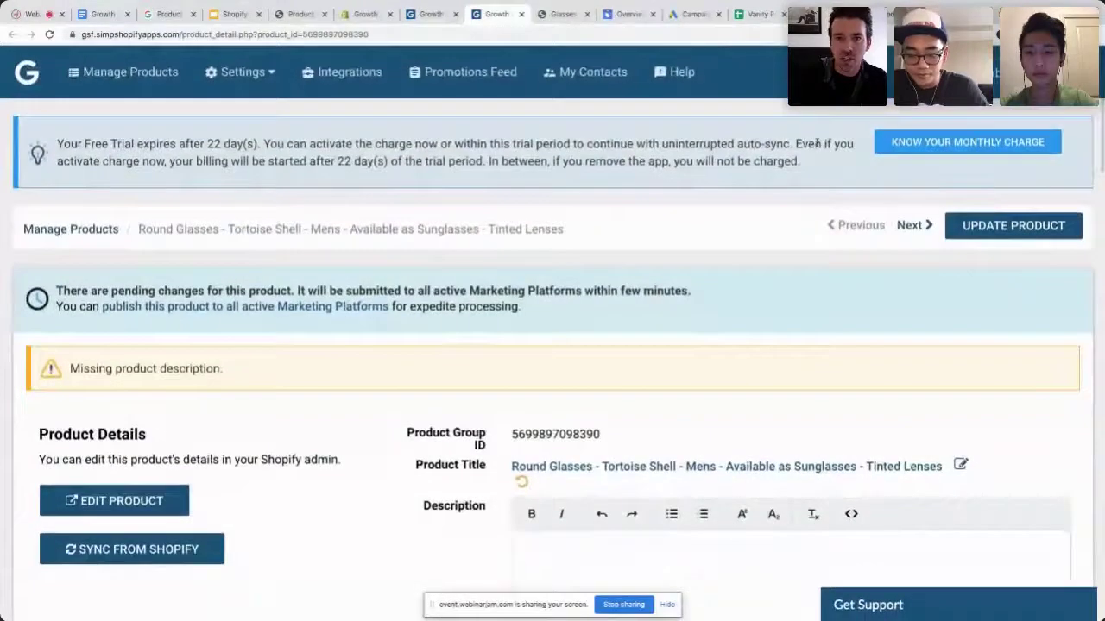
Switch to the Vanity Planet manual feed in Google Sheets, highlight the header cells from id to brand, and enlarge the page to 175%
{"action": "left_click", "coordinate": [758, 14]}
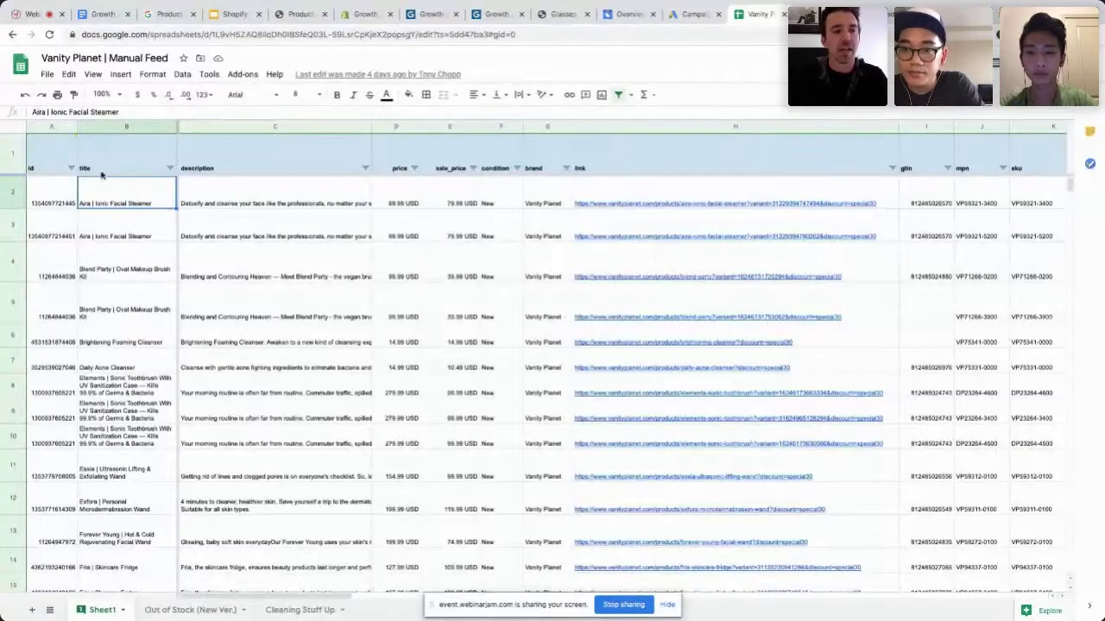
{"action": "left_click_drag", "start_coordinate": [49, 161], "coordinate": [572, 171]}
{"action": "left_click", "coordinate": [1089, 34]}
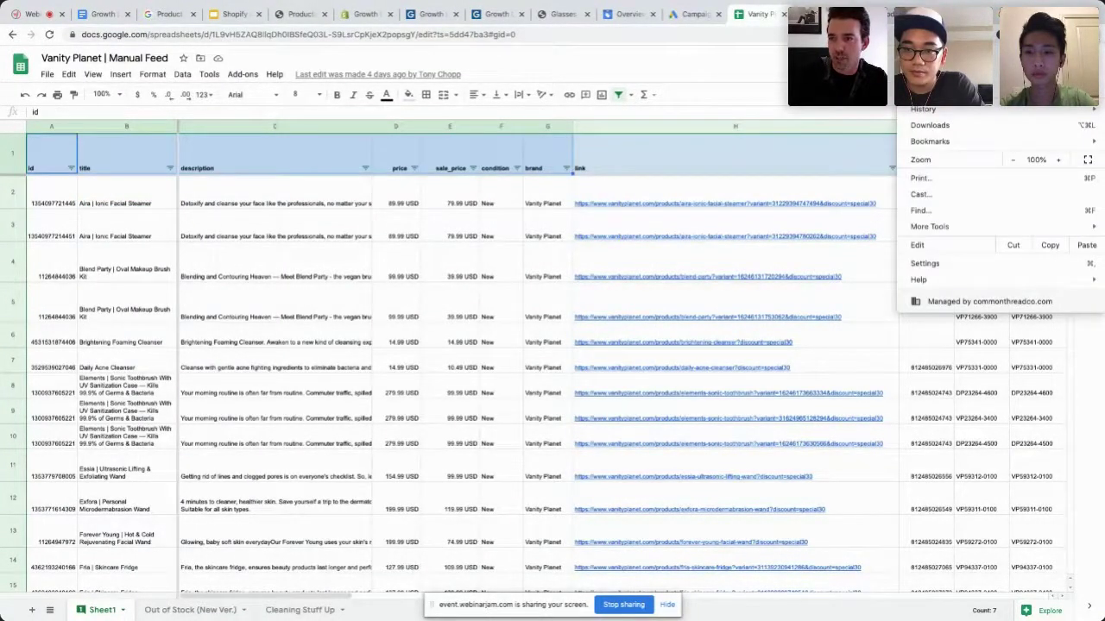
{"action": "left_click", "coordinate": [1060, 161]}
{"action": "left_click", "coordinate": [1060, 161]}
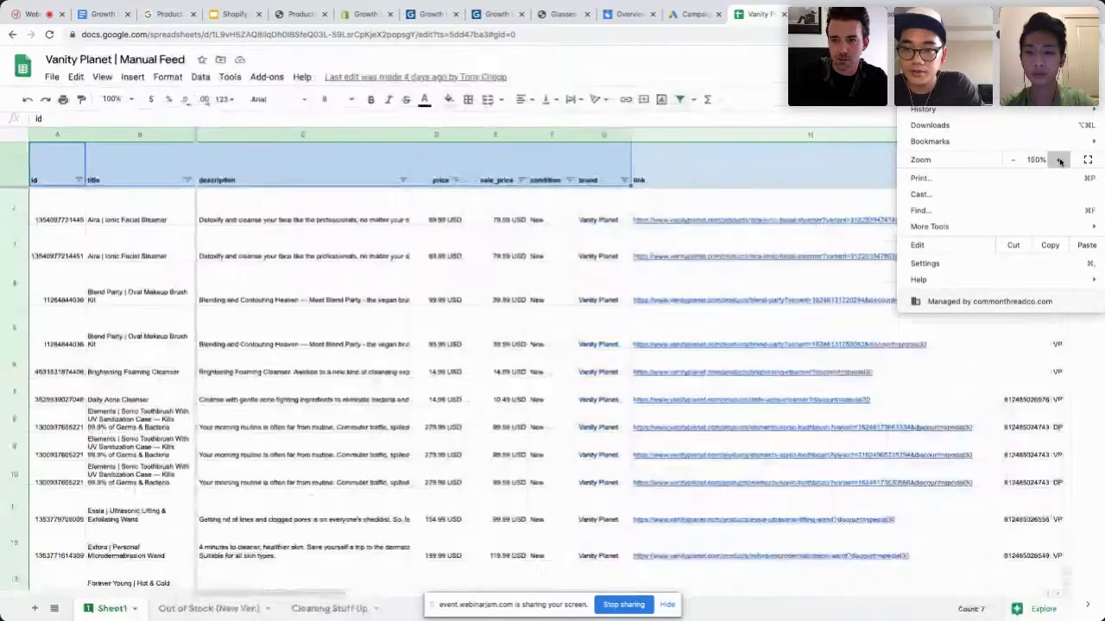
{"action": "left_click", "coordinate": [1059, 160]}
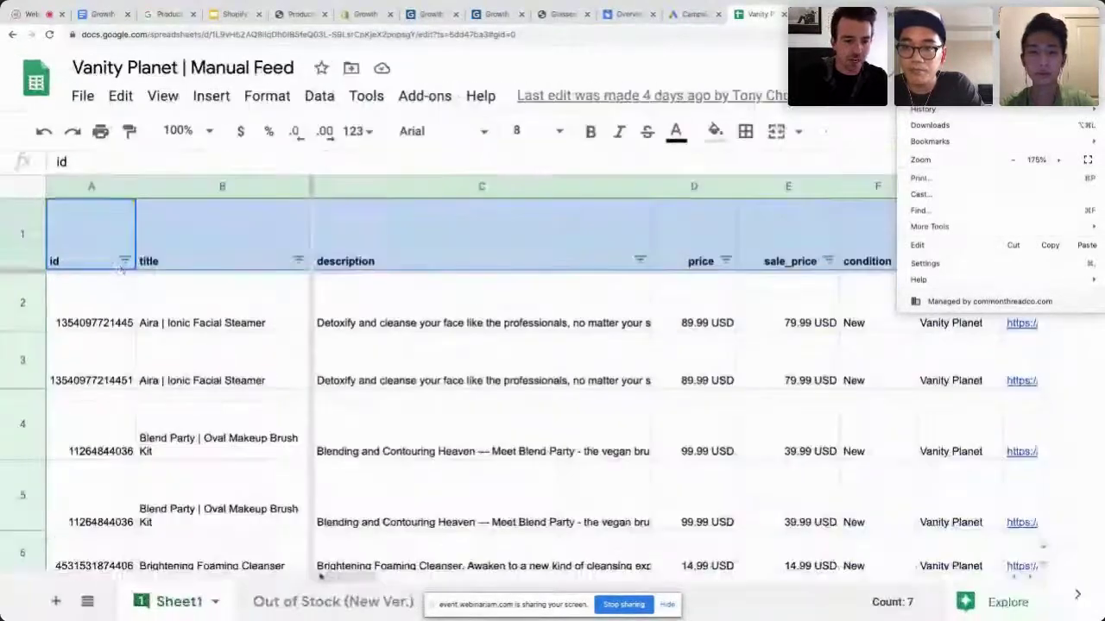
Examine the manual feed's id, description, price, sale_price and title header cells
{"action": "left_click", "coordinate": [100, 251]}
{"action": "scroll", "coordinate": [100, 251], "scroll_direction": "down", "scroll_amount": 1}
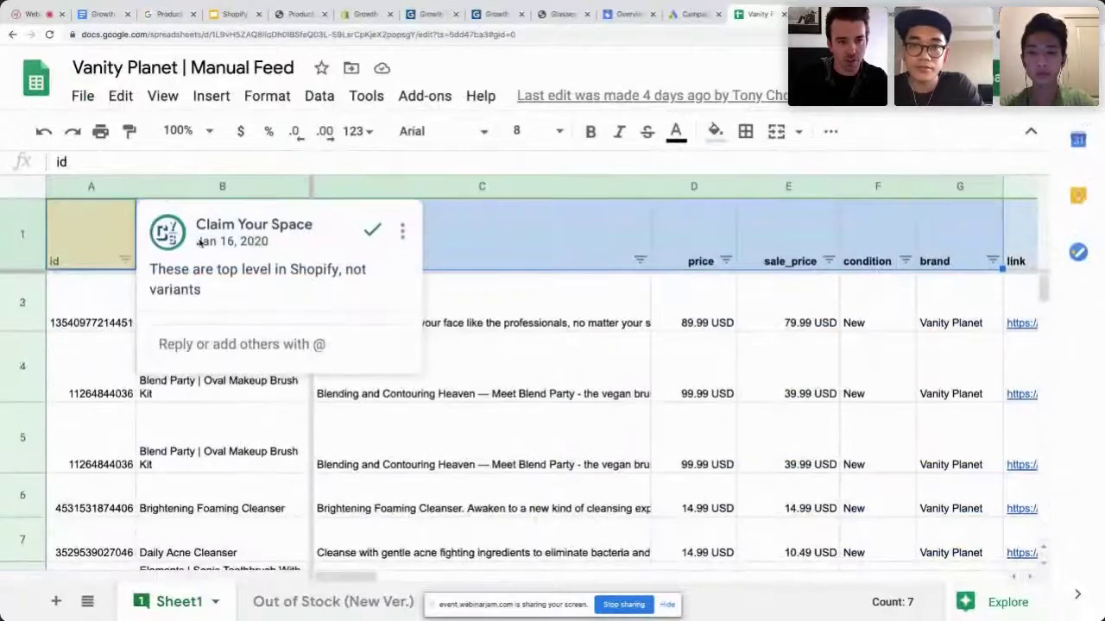
{"action": "left_click", "coordinate": [531, 248]}
{"action": "left_click", "coordinate": [691, 236]}
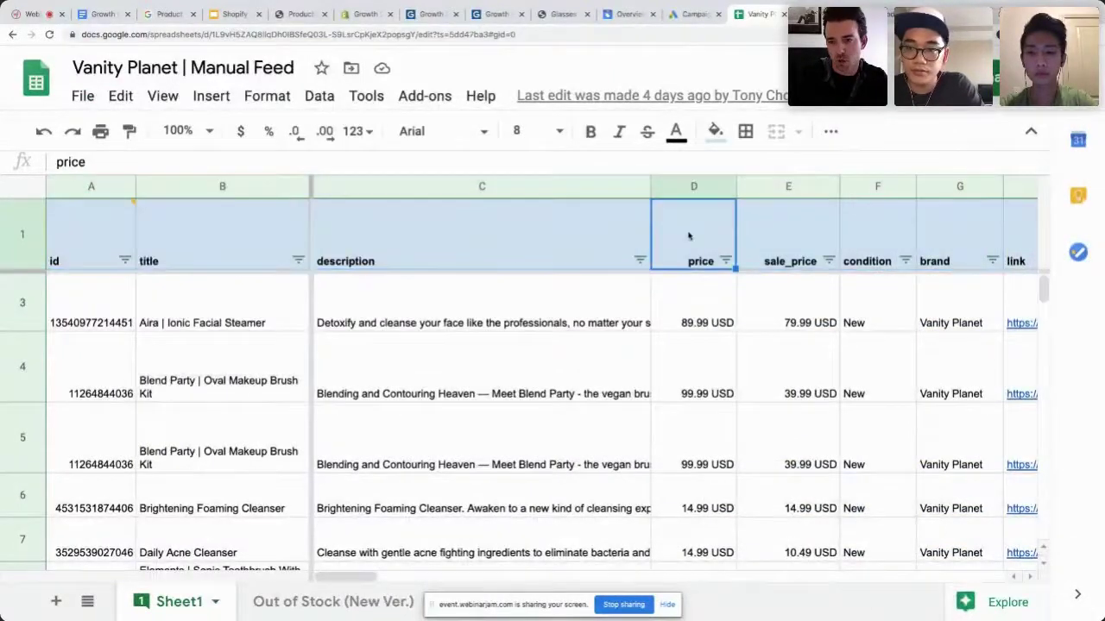
{"action": "left_click", "coordinate": [801, 234]}
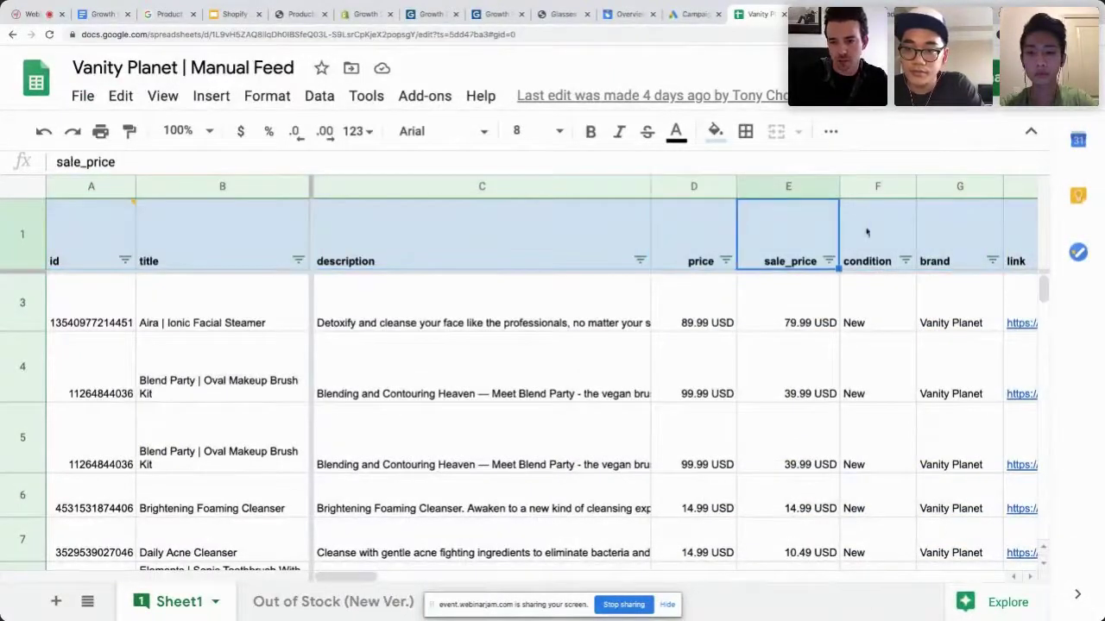
{"action": "left_click", "coordinate": [194, 250]}
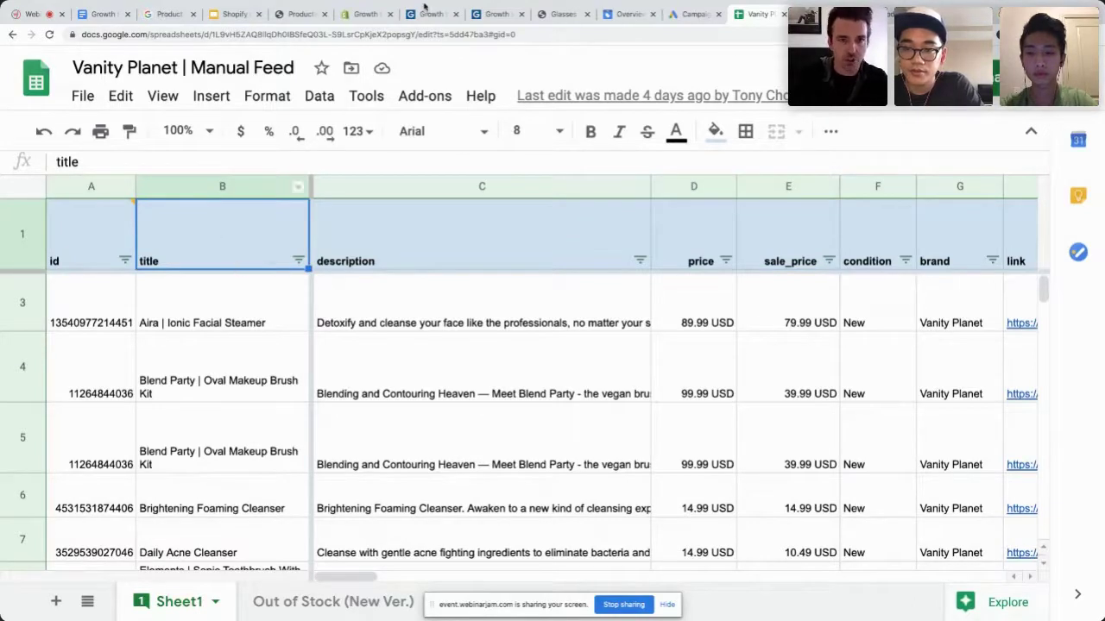
Return to the product details page in the Google Shopping feed app and reduce its zoom to 100%
{"action": "key", "text": "ctrl+8"}
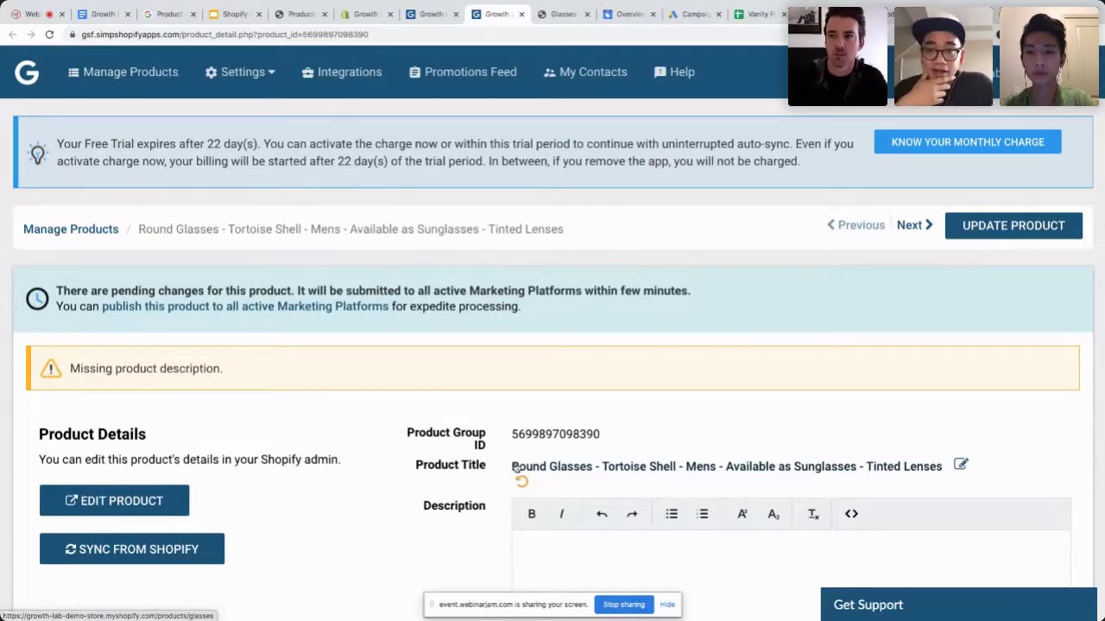
{"action": "left_click", "coordinate": [1092, 35]}
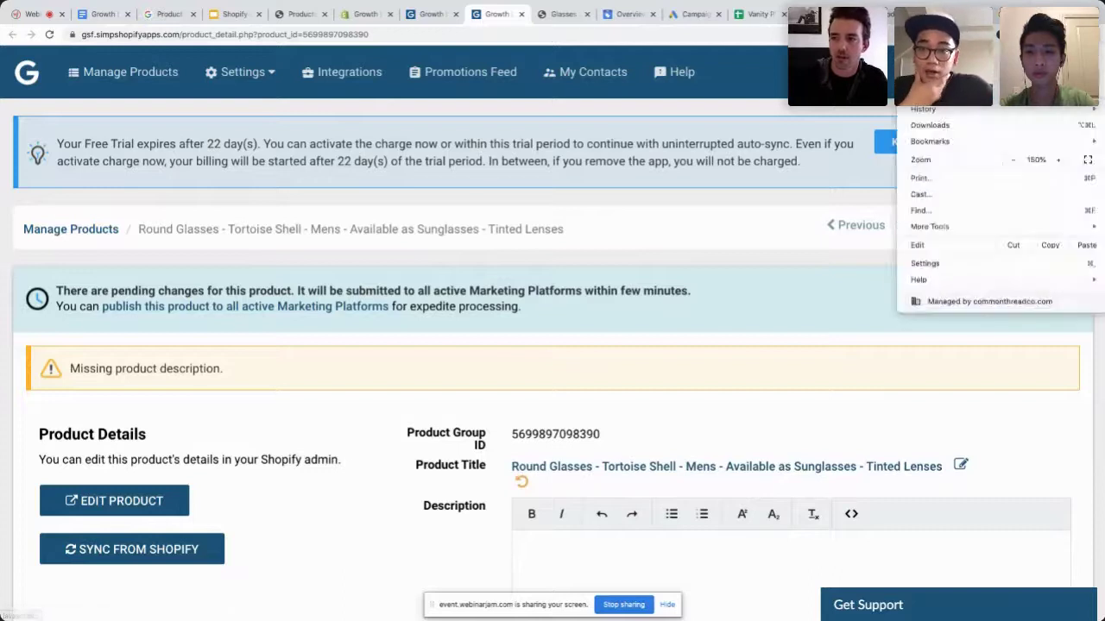
{"action": "left_click", "coordinate": [1012, 161]}
{"action": "left_click", "coordinate": [1012, 161]}
{"action": "left_click", "coordinate": [1012, 161]}
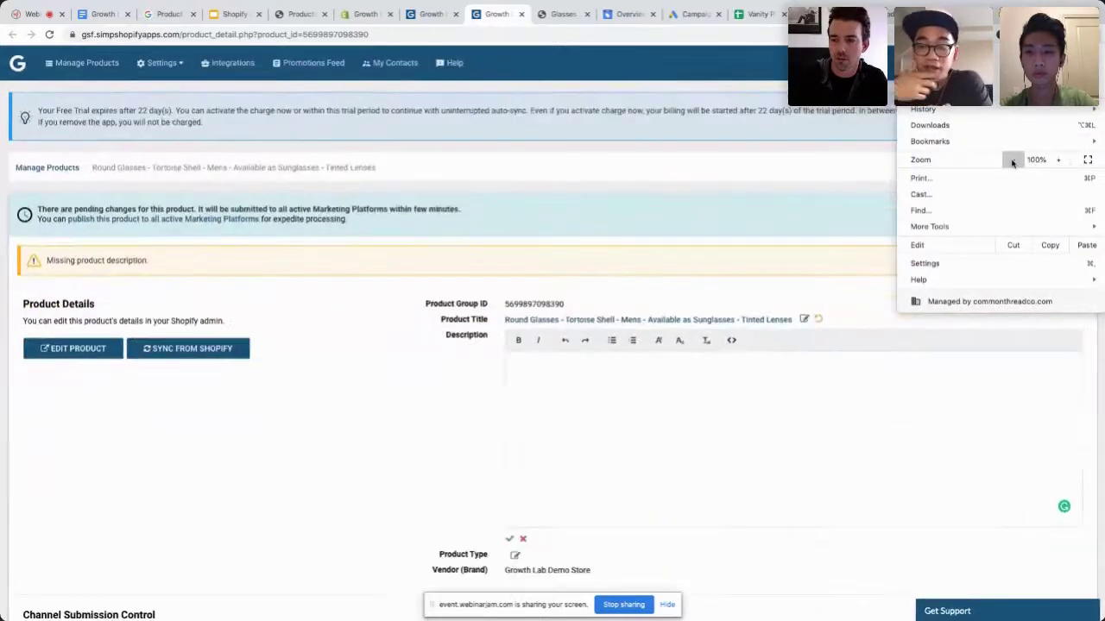
{"action": "left_click", "coordinate": [703, 294]}
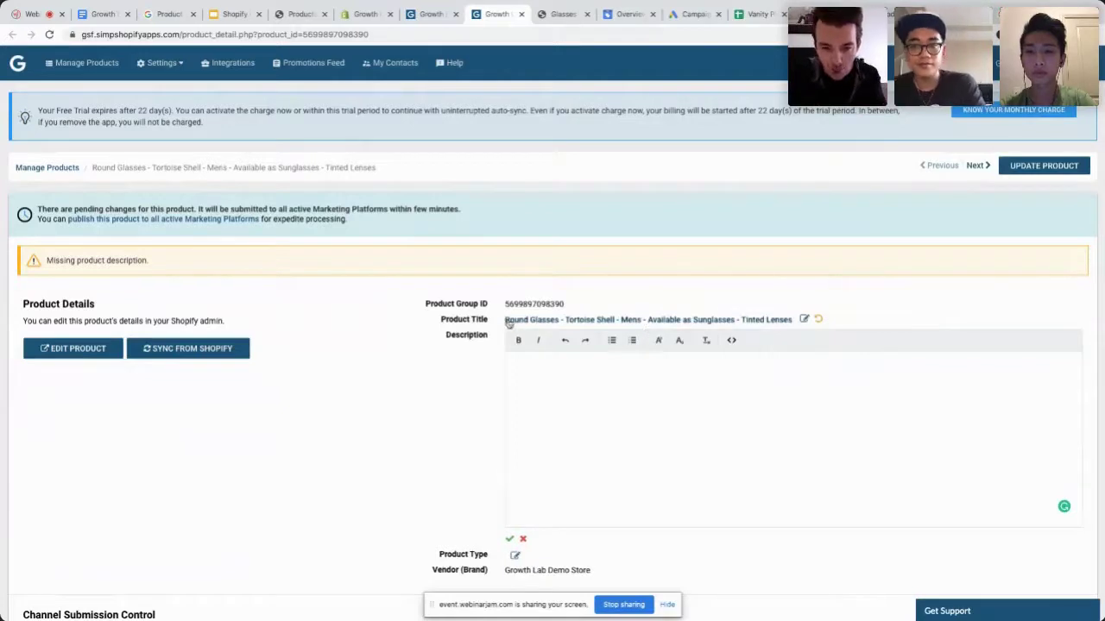
Highlight the complete product title and look over the product details beneath it
{"action": "left_click_drag", "start_coordinate": [505, 319], "coordinate": [791, 322]}
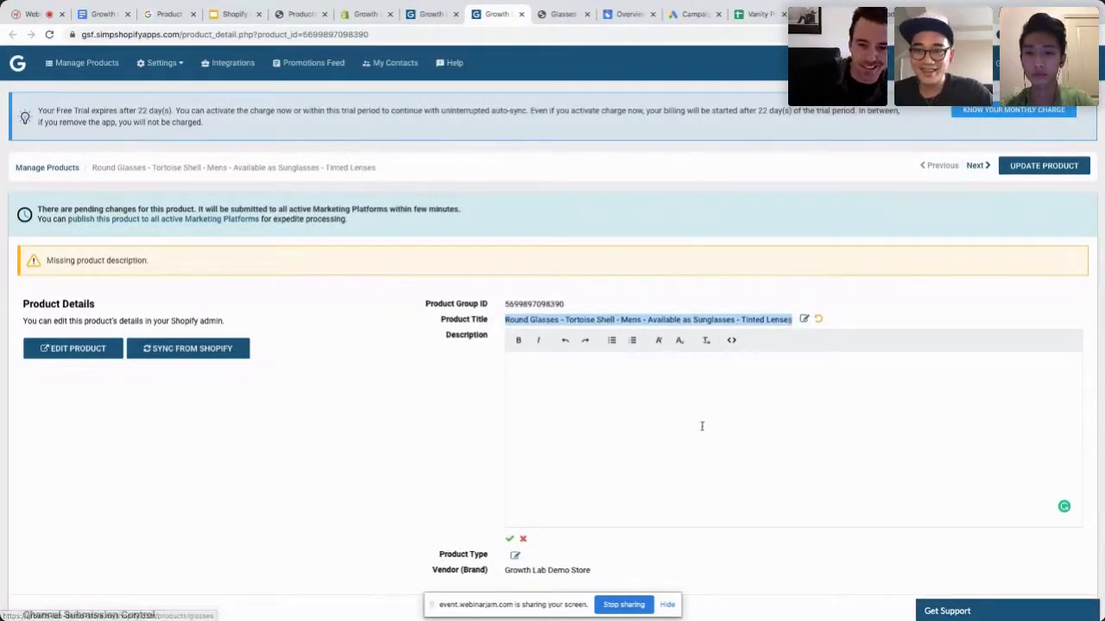
{"action": "scroll", "coordinate": [701, 426], "scroll_direction": "down", "scroll_amount": 1}
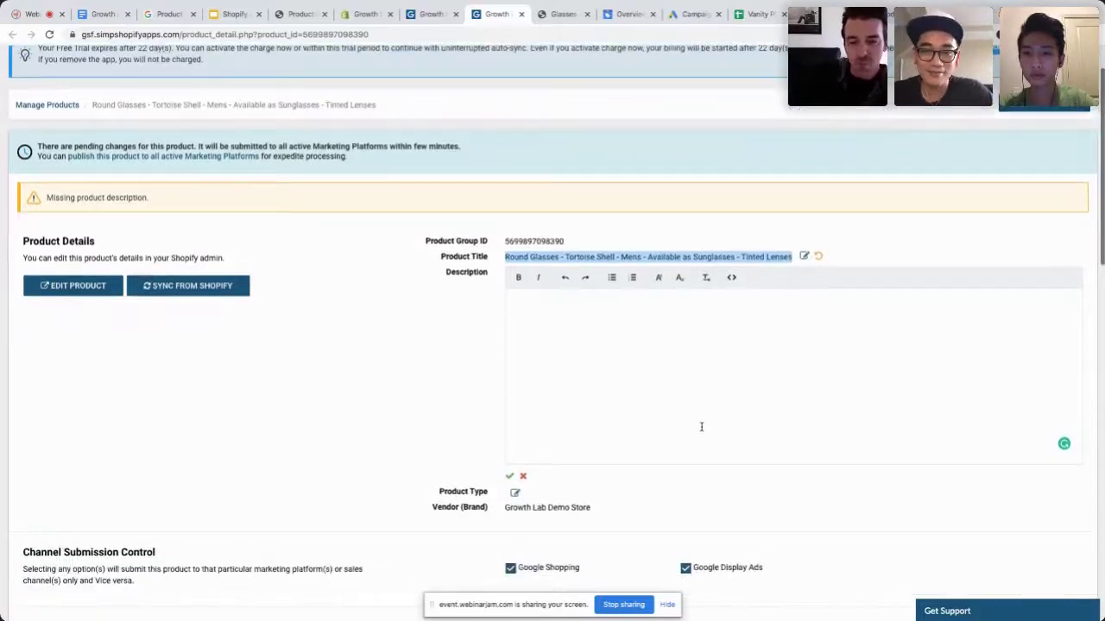
{"action": "scroll", "coordinate": [700, 427], "scroll_direction": "down", "scroll_amount": 1}
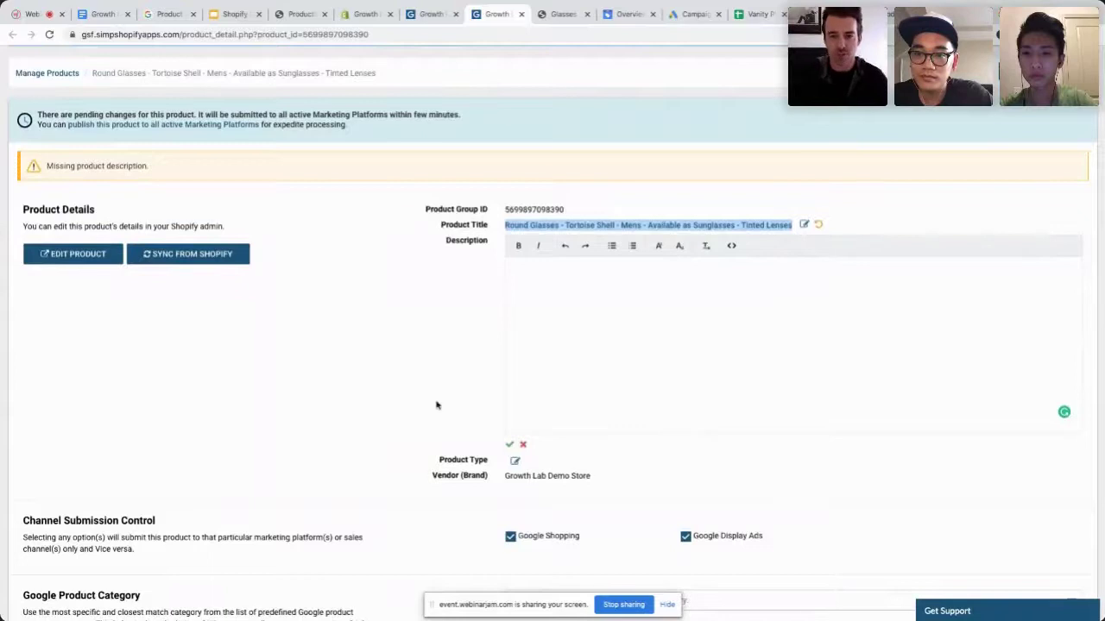
Switch to the Glasses product page in the storefront preview, reload it, and highlight the product name
{"action": "left_click", "coordinate": [558, 14]}
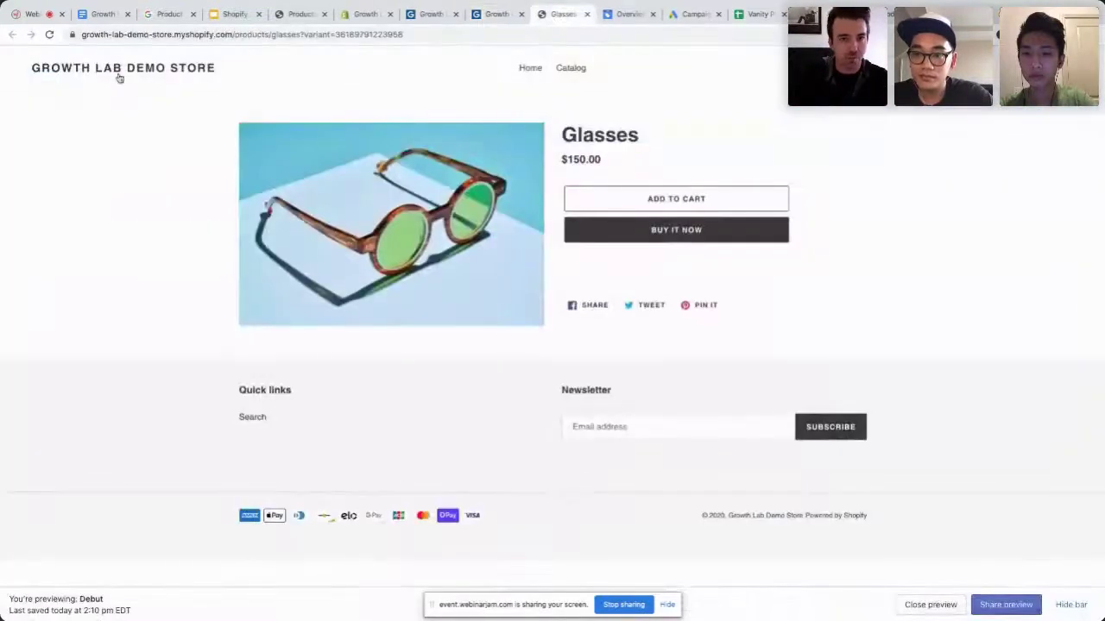
{"action": "left_click", "coordinate": [49, 35]}
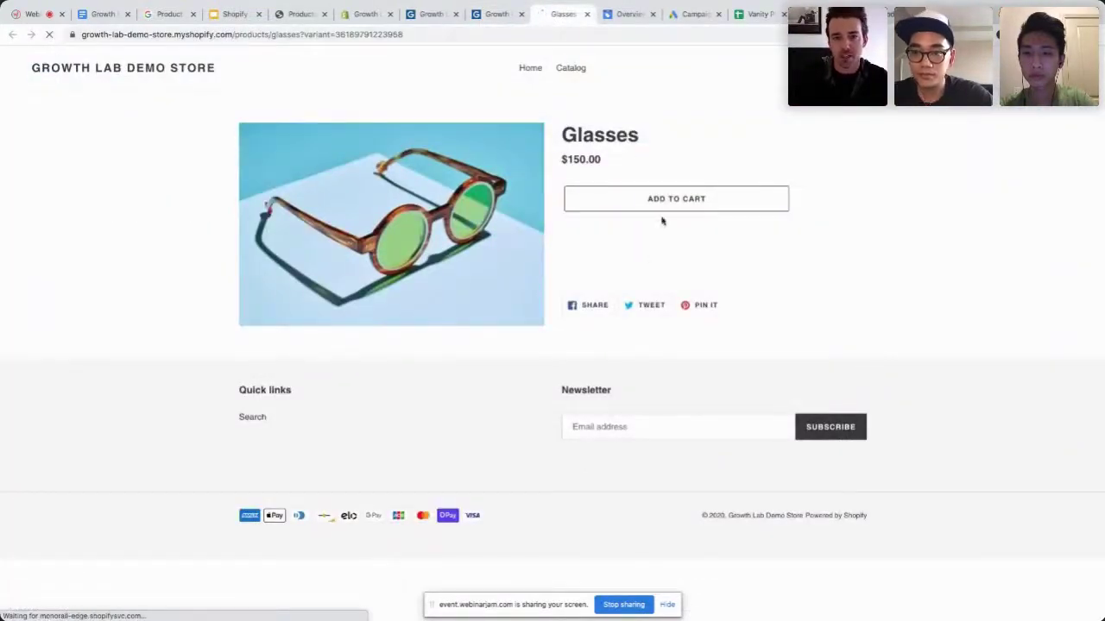
{"action": "left_click_drag", "start_coordinate": [559, 135], "coordinate": [641, 133]}
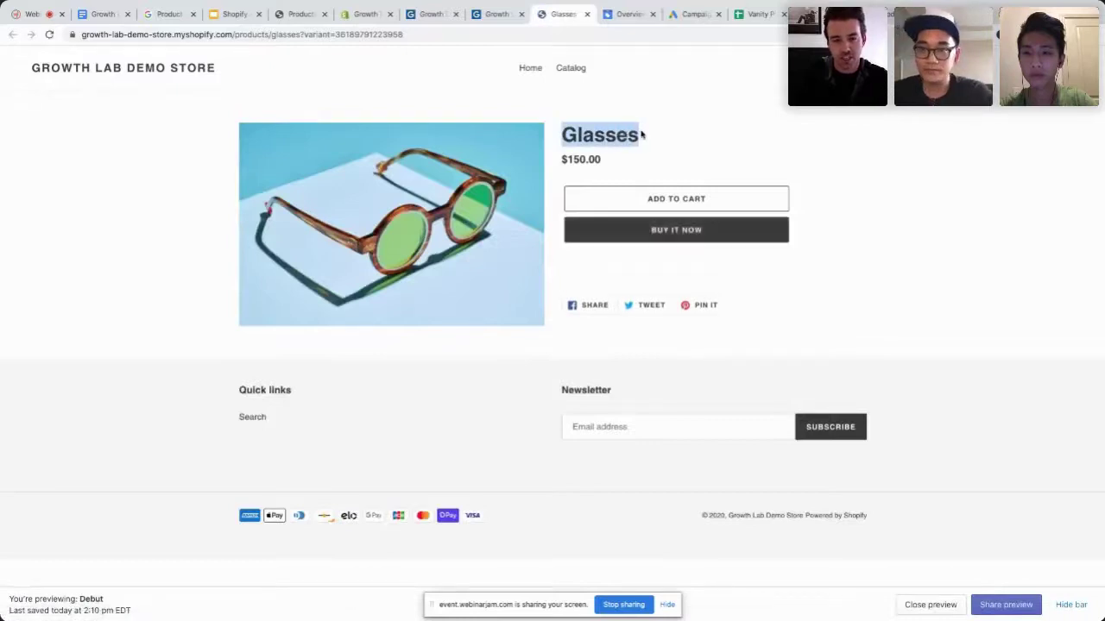
{"action": "left_click_drag", "start_coordinate": [561, 135], "coordinate": [628, 120]}
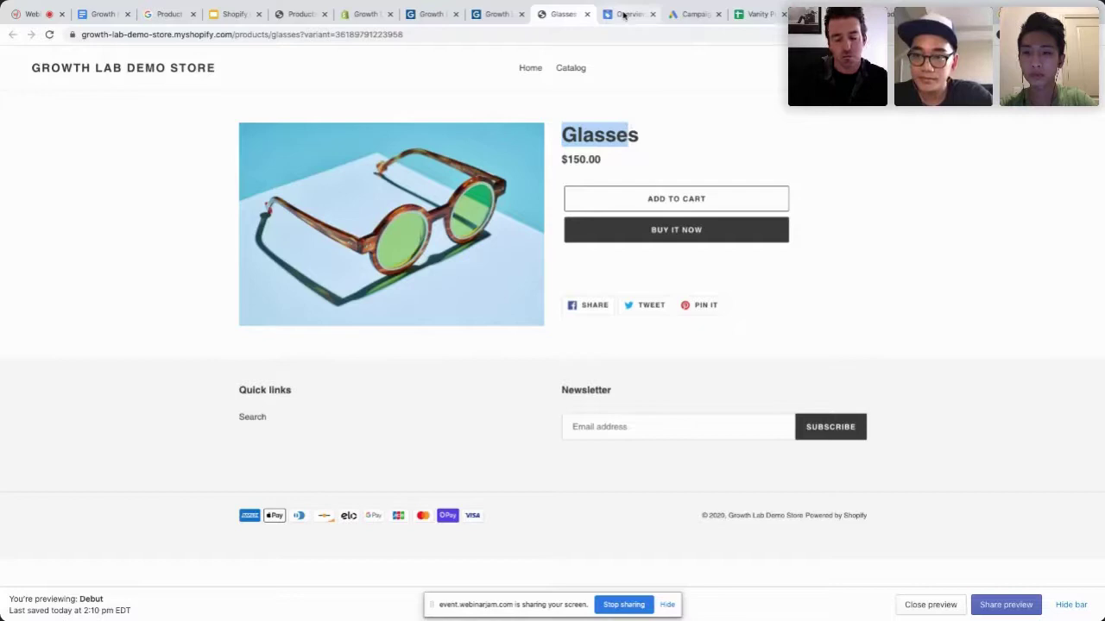
Back on the product details page, search the Google product categories for "glasses" and choose Health & Beauty > Personal Care > Vision Care > Eyeglasses
{"action": "left_click", "coordinate": [496, 16]}
{"action": "left_click", "coordinate": [580, 330]}
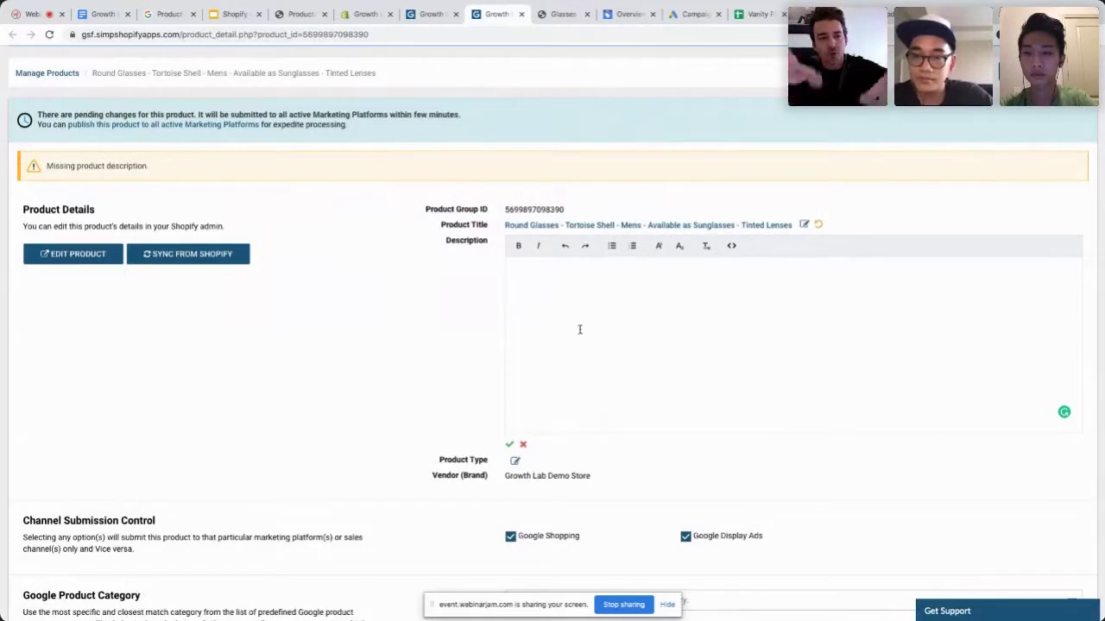
{"action": "scroll", "coordinate": [580, 330], "scroll_direction": "down", "scroll_amount": 3}
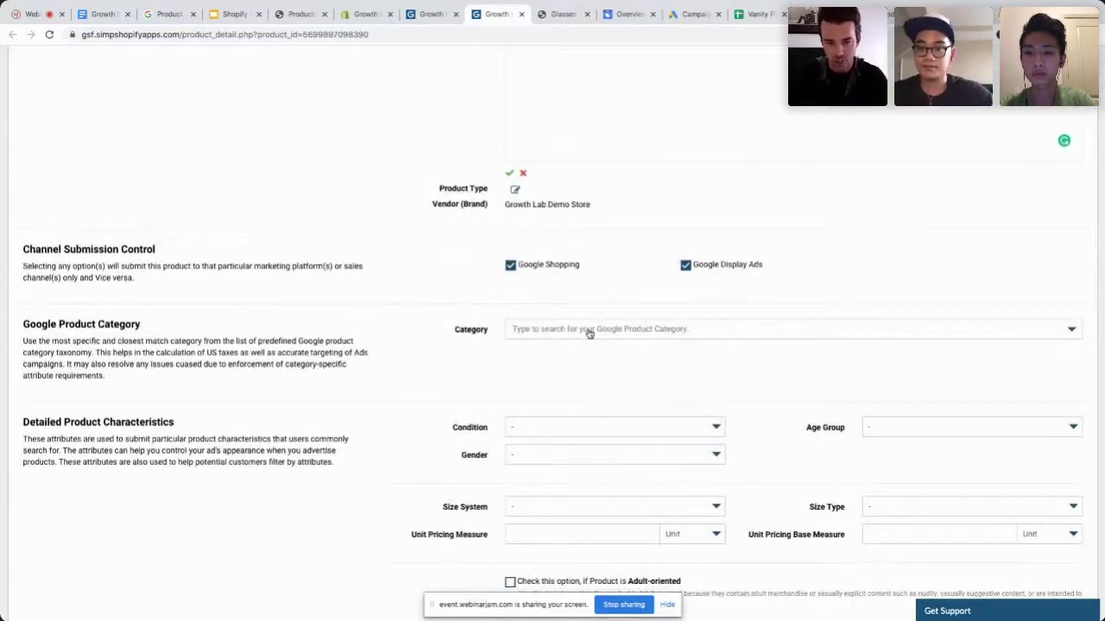
{"action": "left_click", "coordinate": [588, 332]}
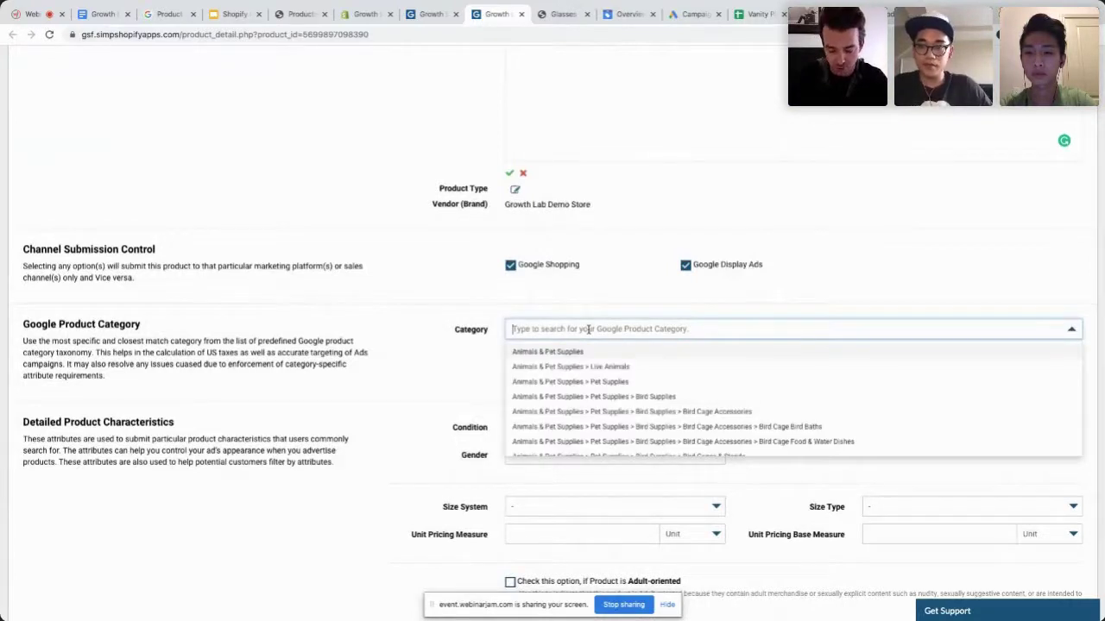
{"action": "type", "text": "glass"}
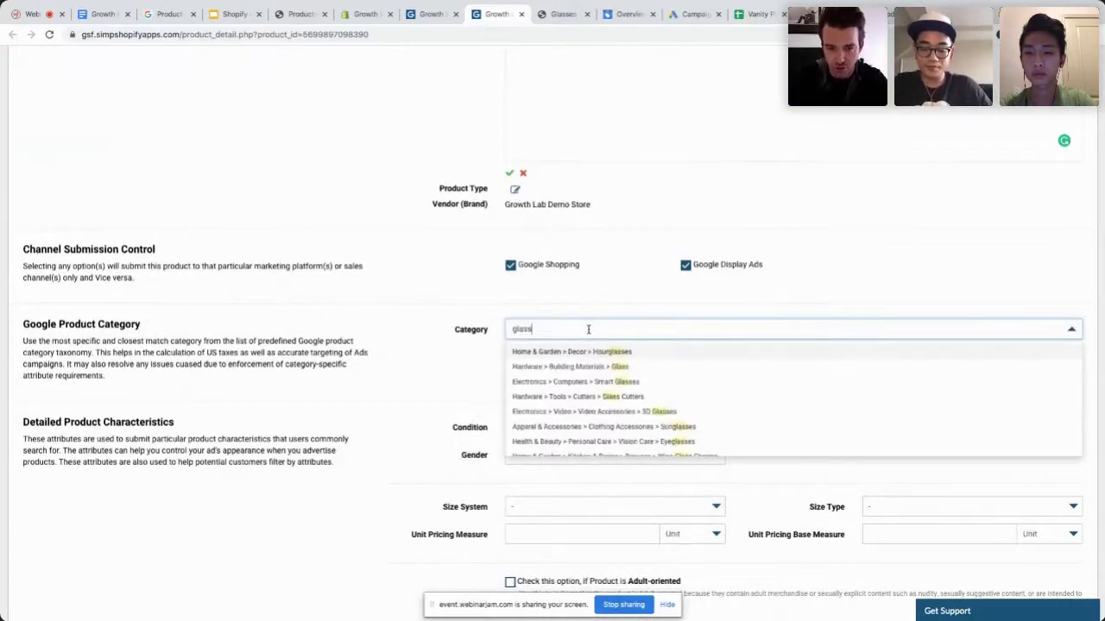
{"action": "type", "text": "es"}
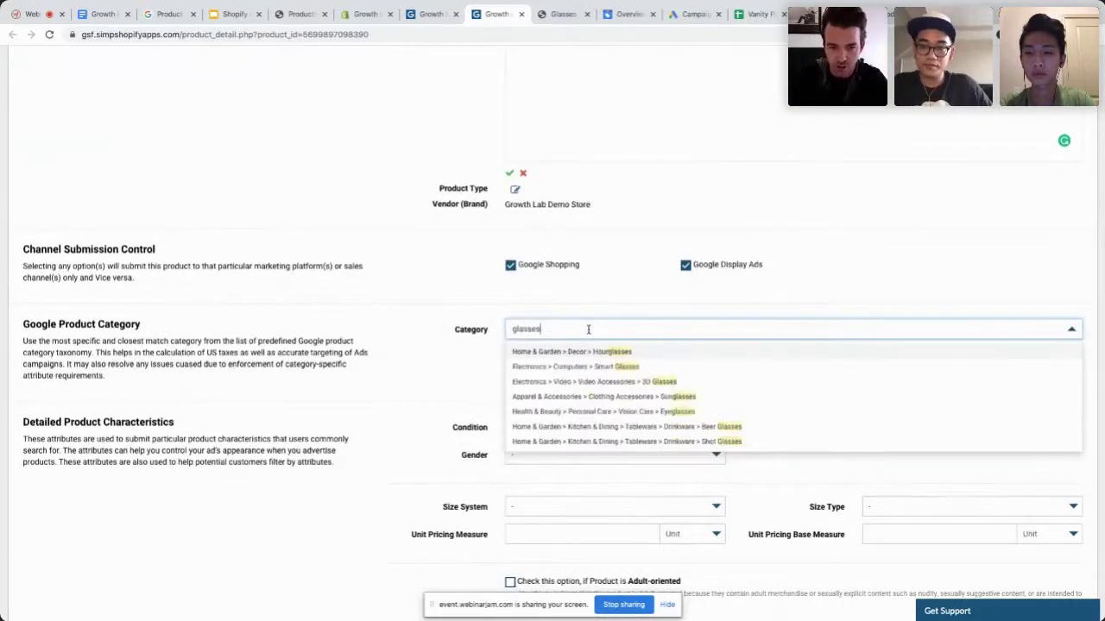
{"action": "left_click", "coordinate": [588, 414]}
Set the product's condition to New and check the Age Group and Gender fields
{"action": "scroll", "coordinate": [446, 371], "scroll_direction": "down", "scroll_amount": 1}
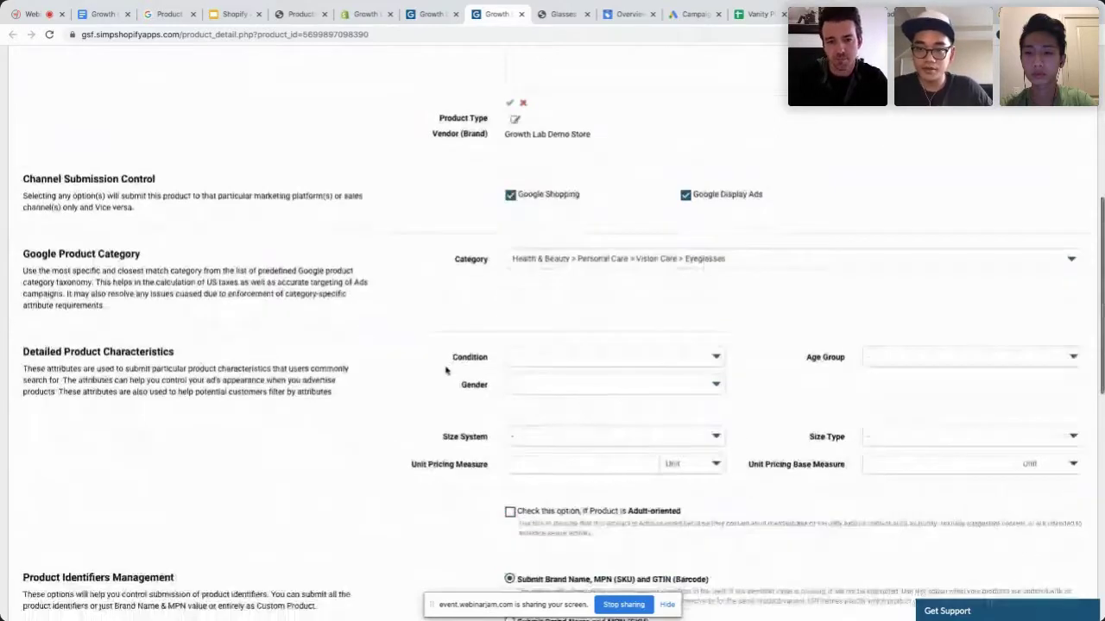
{"action": "left_click", "coordinate": [587, 359]}
{"action": "left_click", "coordinate": [584, 368]}
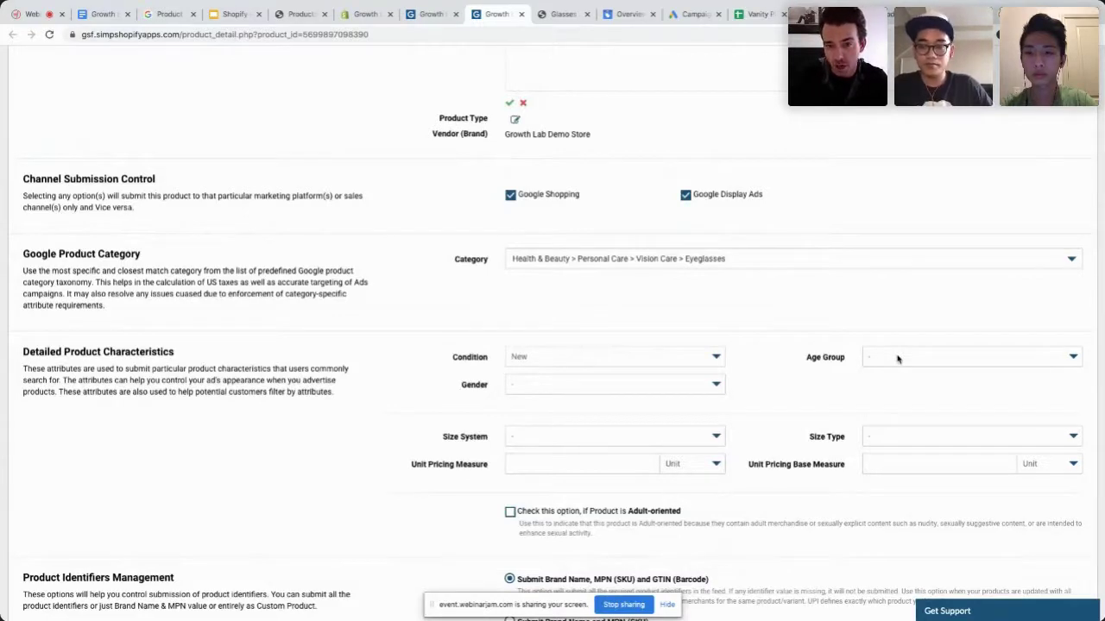
{"action": "left_click", "coordinate": [896, 359]}
{"action": "left_click", "coordinate": [699, 387]}
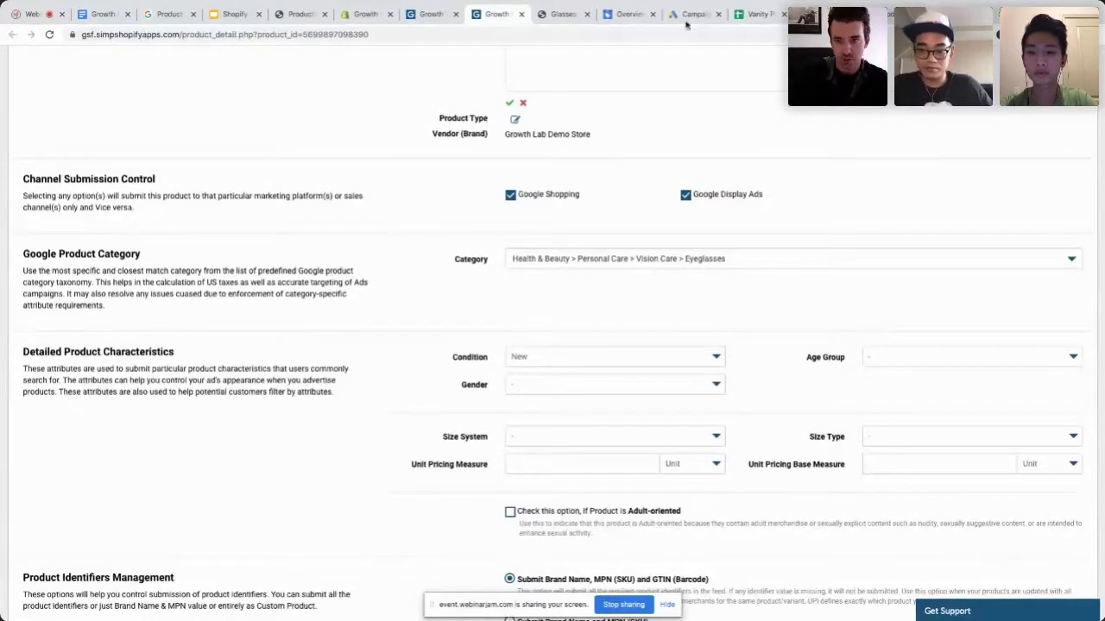
Switch to the Vanity Planet manual feed and examine the header cells from image_link through product_type, shipping_weight, excluded_destination, color and gender
{"action": "left_click", "coordinate": [752, 15]}
{"action": "scroll", "coordinate": [639, 347], "scroll_direction": "right", "scroll_amount": 10}
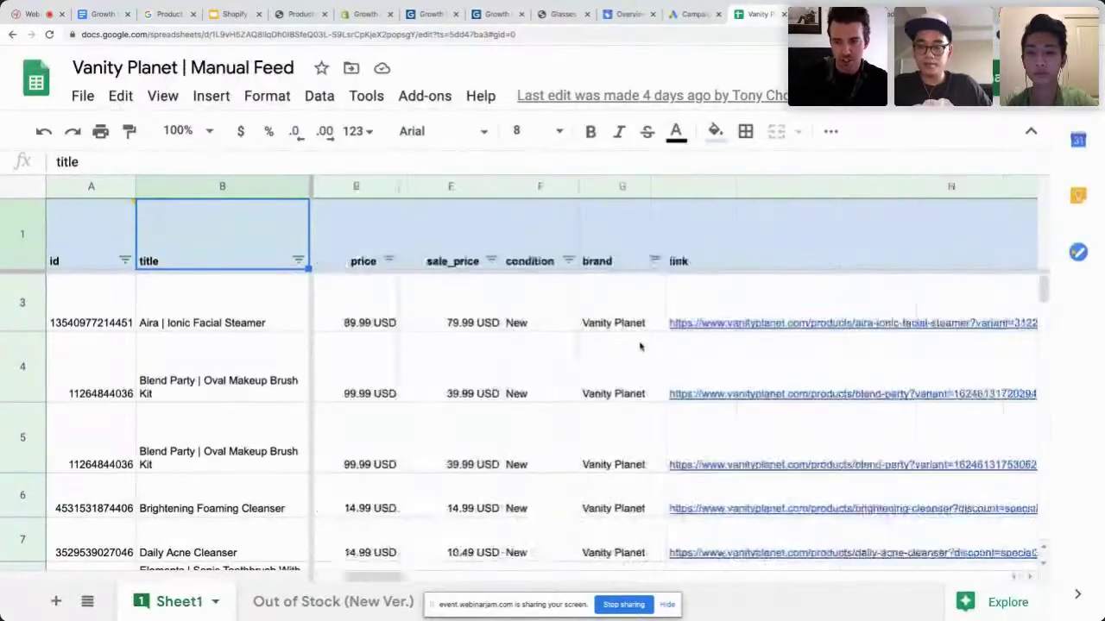
{"action": "left_click", "coordinate": [604, 254]}
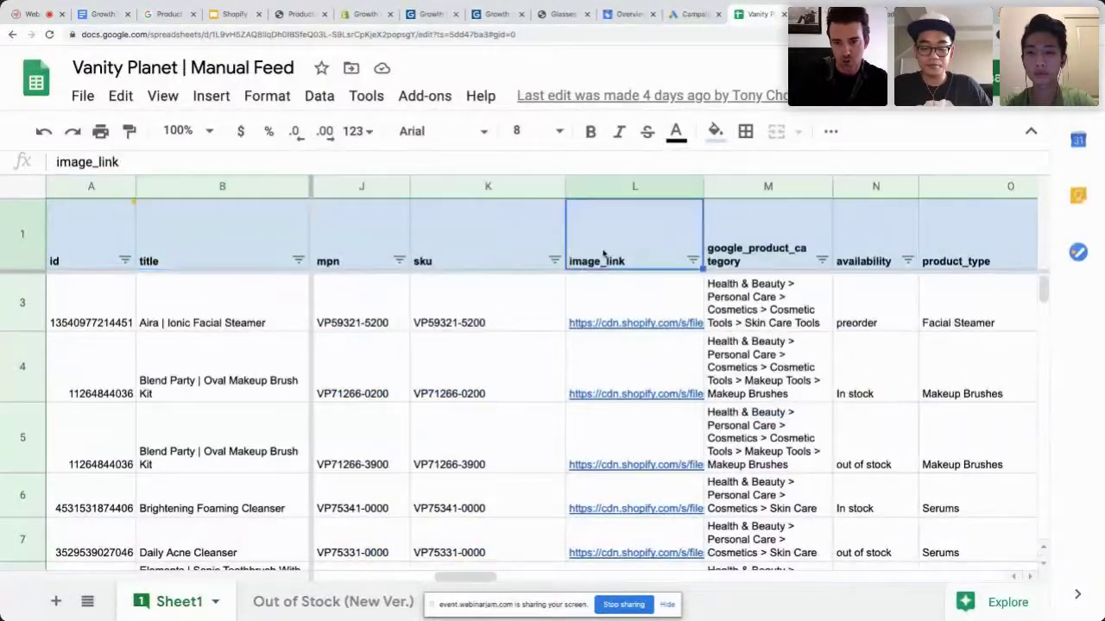
{"action": "left_click", "coordinate": [723, 246]}
{"action": "left_click", "coordinate": [870, 239]}
{"action": "scroll", "coordinate": [777, 239], "scroll_direction": "right", "scroll_amount": 5}
{"action": "left_click", "coordinate": [652, 238]}
{"action": "left_click", "coordinate": [751, 229]}
{"action": "left_click", "coordinate": [815, 227]}
{"action": "left_click", "coordinate": [924, 229]}
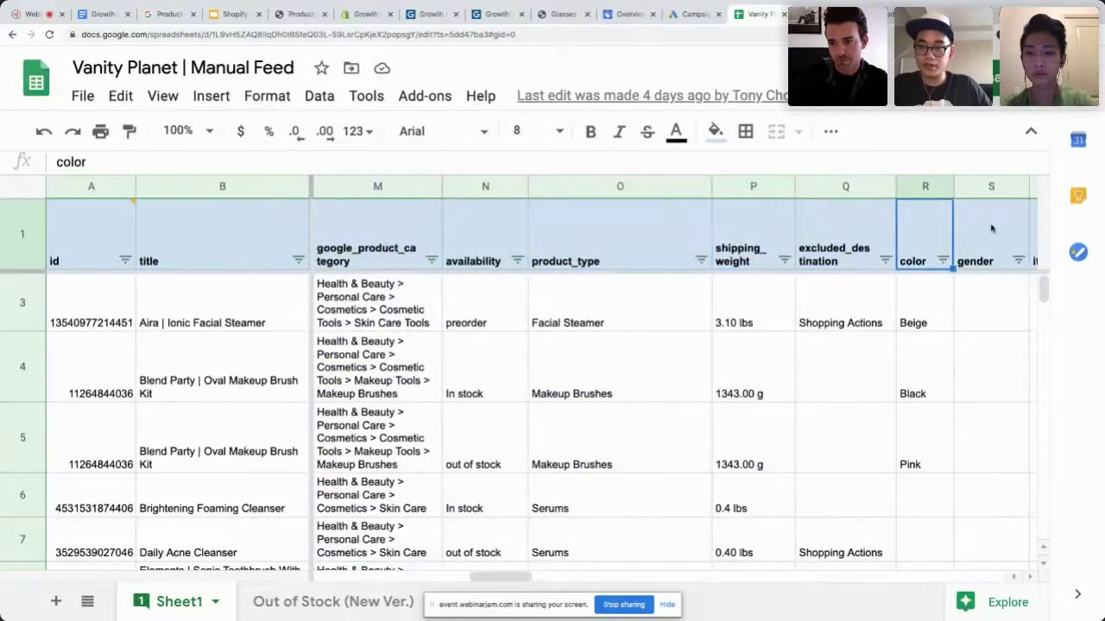
{"action": "left_click", "coordinate": [988, 229]}
Return to the glasses product details, review the remaining attribute sections, and update the product
{"action": "key", "text": "ctrl+8"}
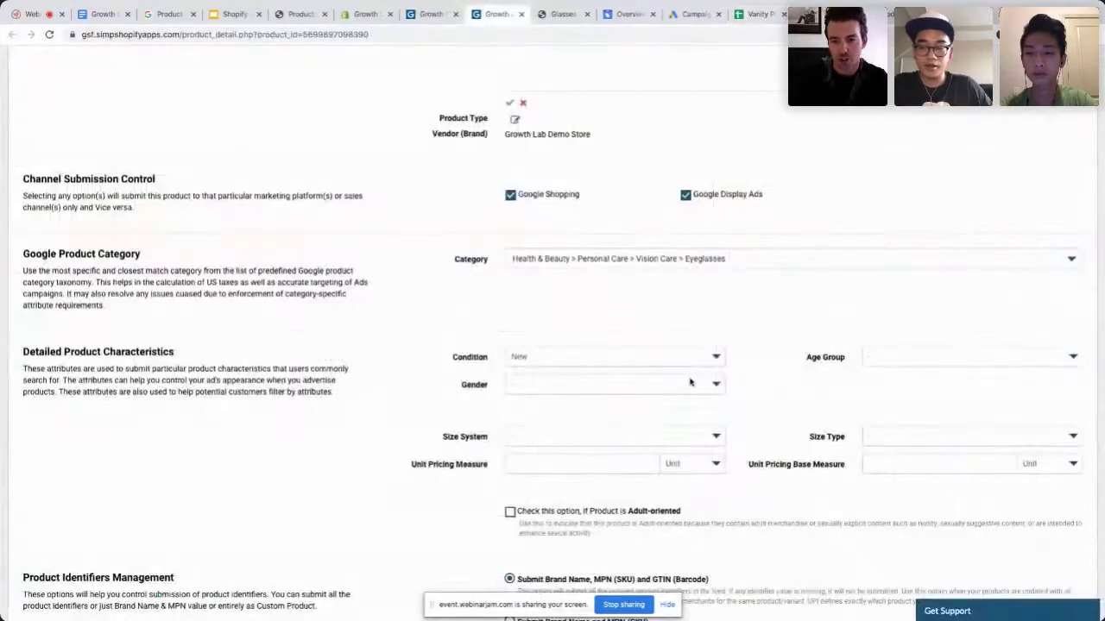
{"action": "scroll", "coordinate": [689, 381], "scroll_direction": "down", "scroll_amount": 5}
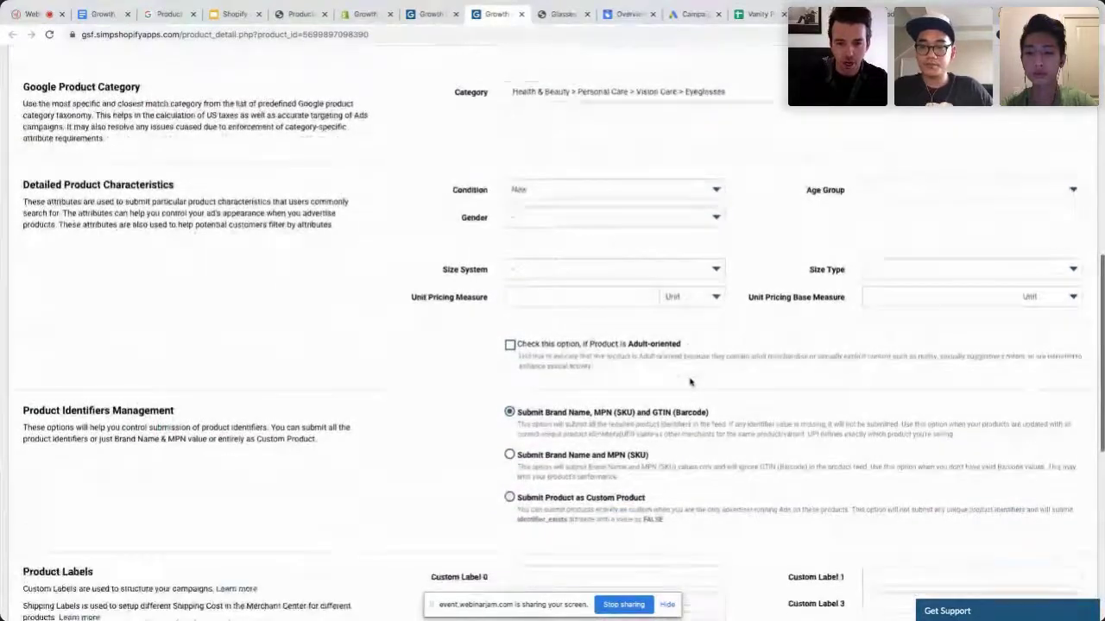
{"action": "scroll", "coordinate": [689, 378], "scroll_direction": "down", "scroll_amount": 2}
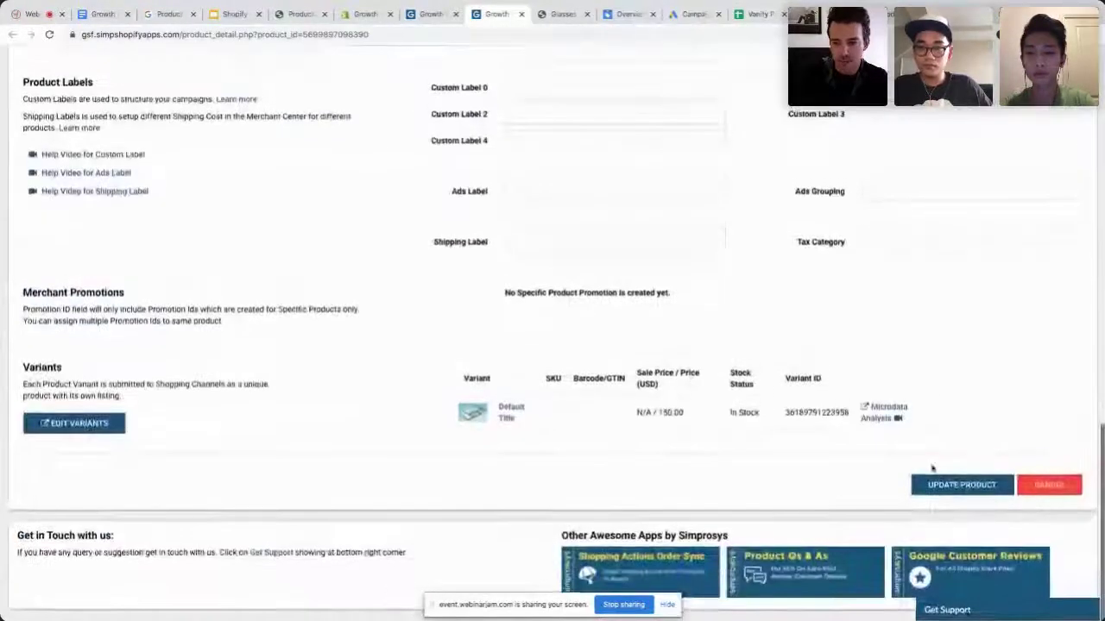
{"action": "left_click", "coordinate": [962, 486]}
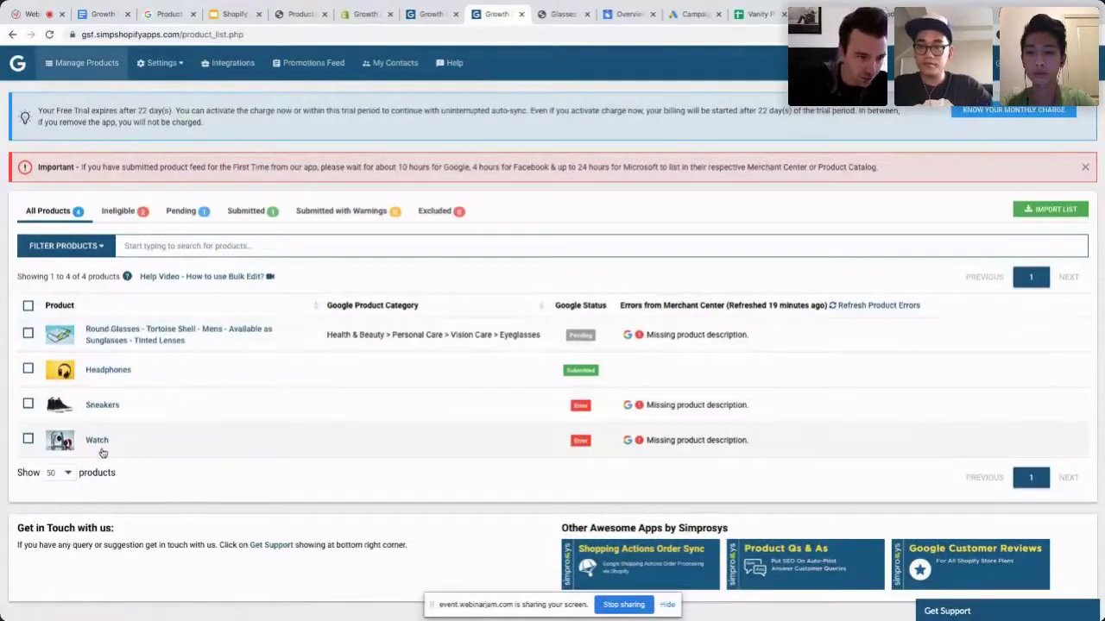
Enlarge the product list page to 150% and bring all four products into view
{"action": "left_click", "coordinate": [1092, 35]}
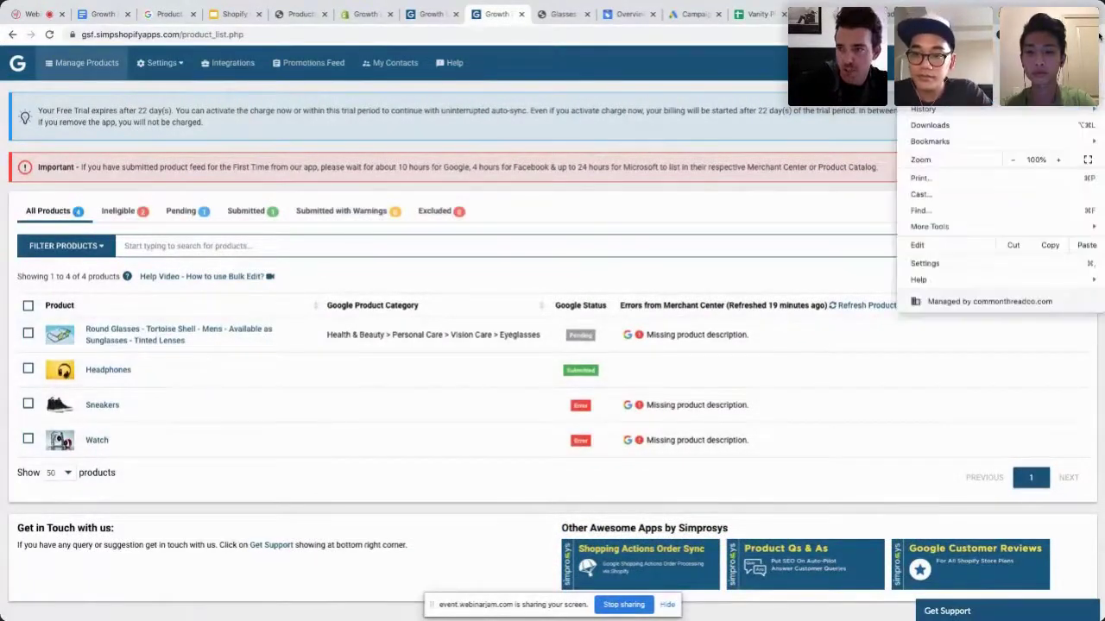
{"action": "left_click", "coordinate": [1060, 161]}
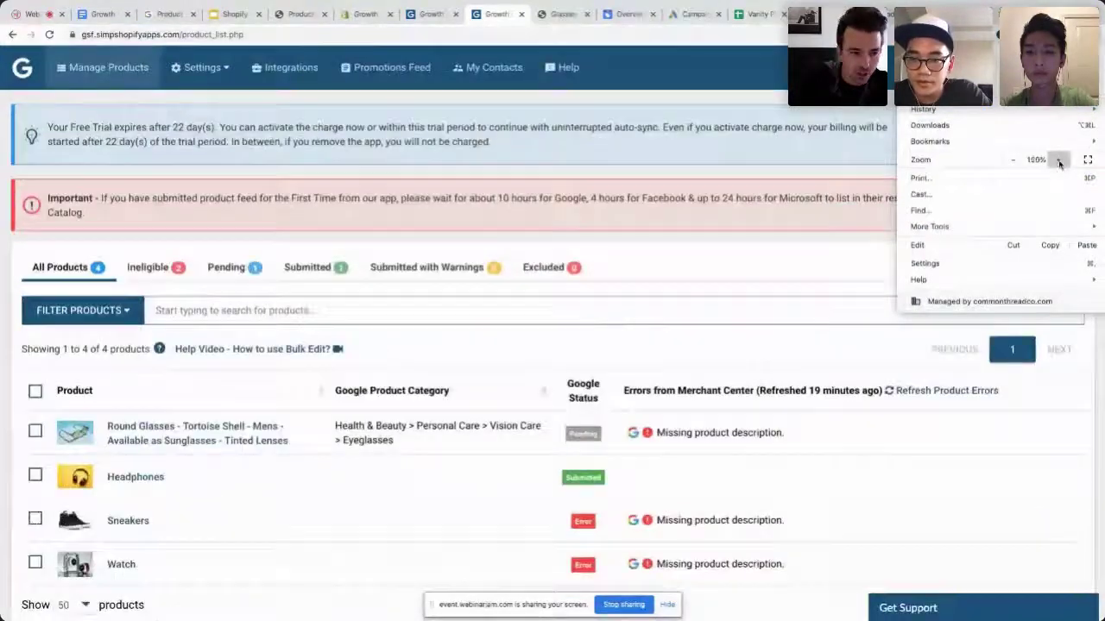
{"action": "left_click", "coordinate": [1060, 160]}
{"action": "left_click", "coordinate": [624, 395]}
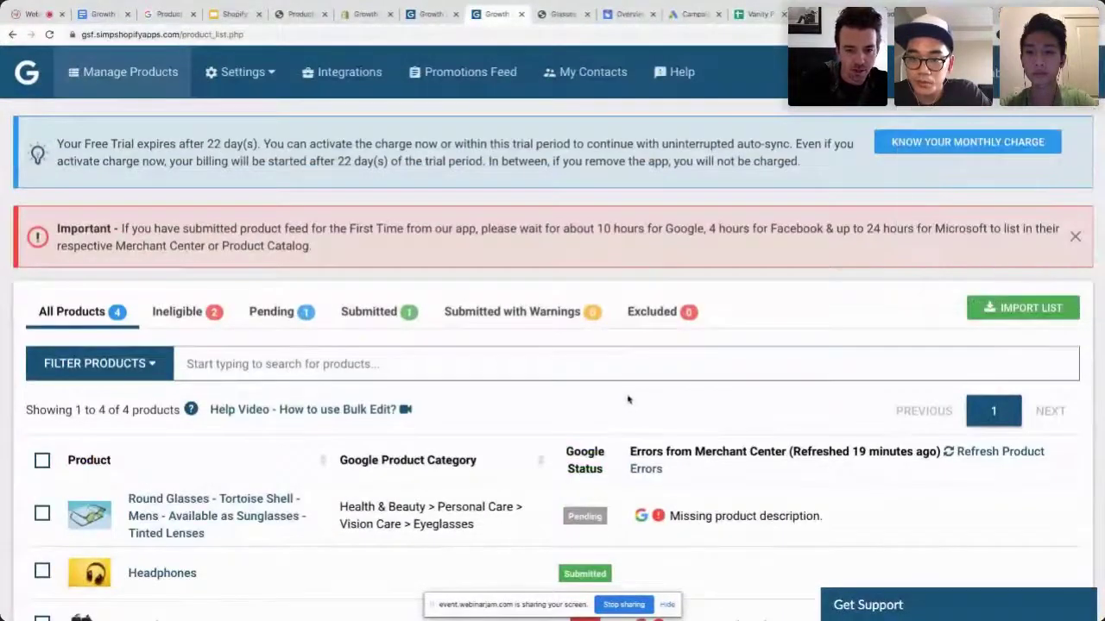
{"action": "scroll", "coordinate": [624, 394], "scroll_direction": "down", "scroll_amount": 2}
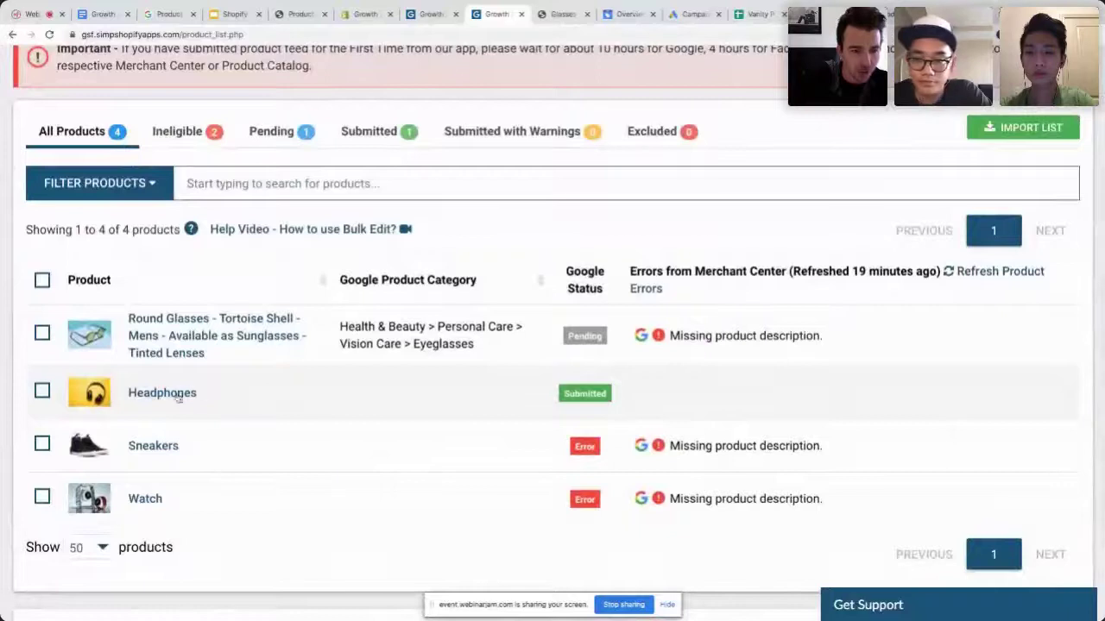
Select the Headphones, Sneakers and Watch products in the list, and clear their selection again
{"action": "left_click", "coordinate": [41, 391]}
{"action": "left_click", "coordinate": [41, 443]}
{"action": "left_click", "coordinate": [39, 498]}
{"action": "left_click", "coordinate": [41, 497]}
{"action": "left_click", "coordinate": [41, 444]}
{"action": "left_click", "coordinate": [42, 392]}
Select the Round Glasses product in the product list
{"action": "left_click", "coordinate": [42, 336]}
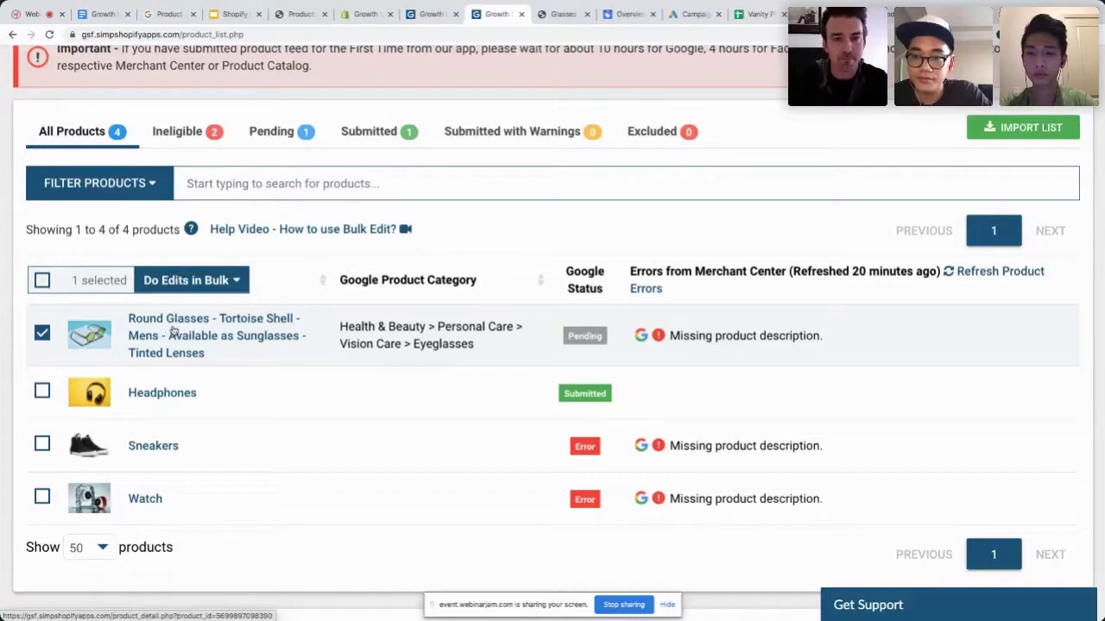
Switch to Google Merchant Center, open the list of all products, and widen the Item ID column to fit the full Headphones ID
{"action": "left_click", "coordinate": [630, 14]}
{"action": "left_click", "coordinate": [81, 125]}
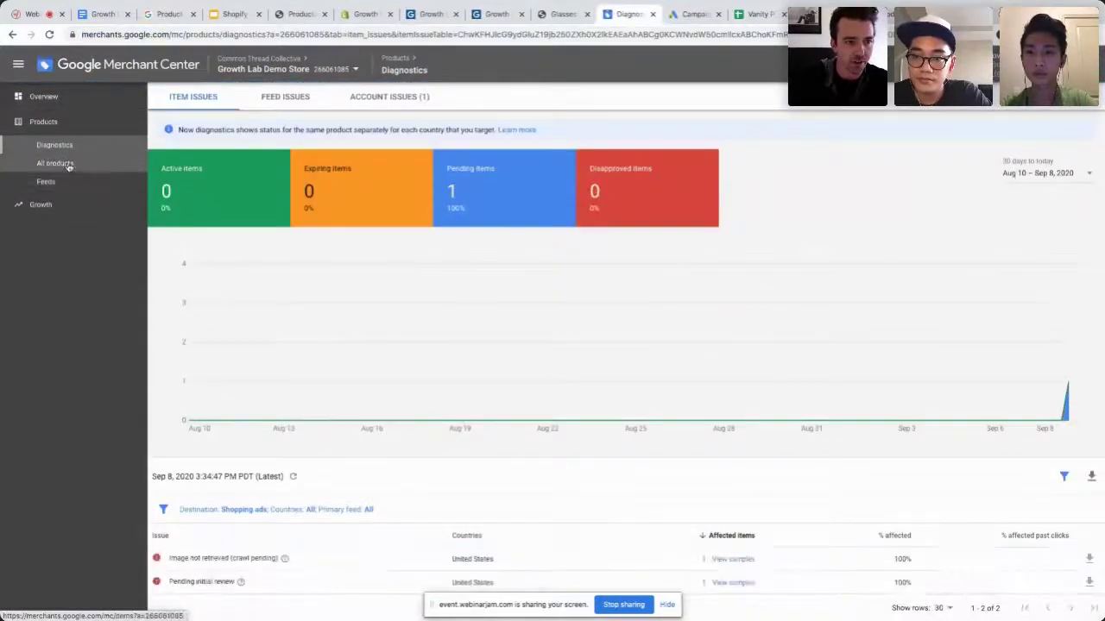
{"action": "left_click", "coordinate": [54, 163]}
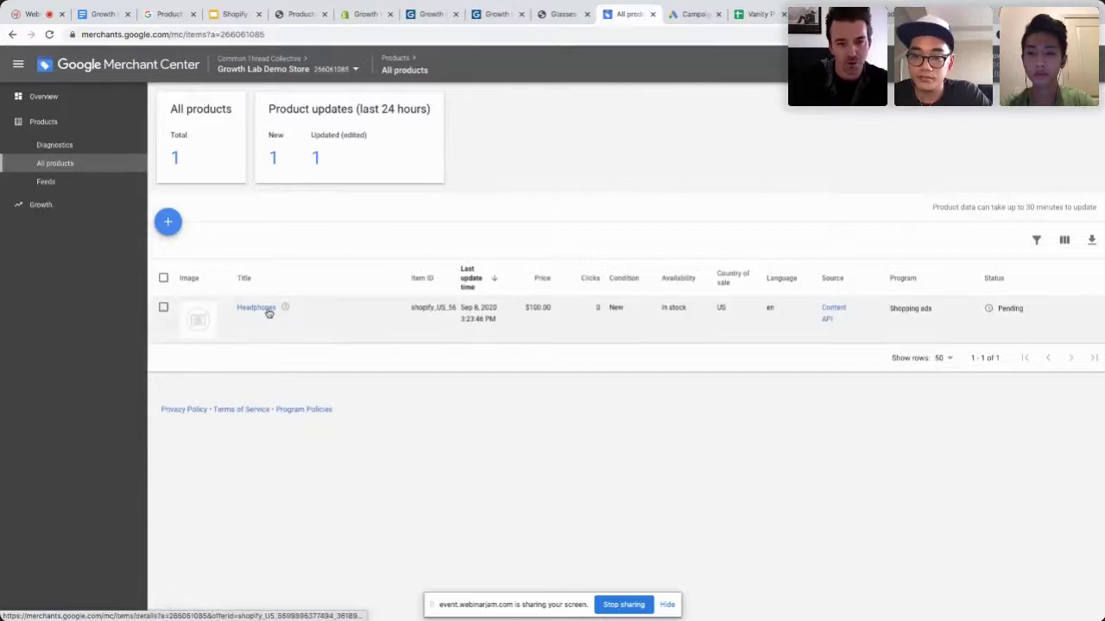
{"action": "left_click_drag", "start_coordinate": [458, 269], "coordinate": [549, 272]}
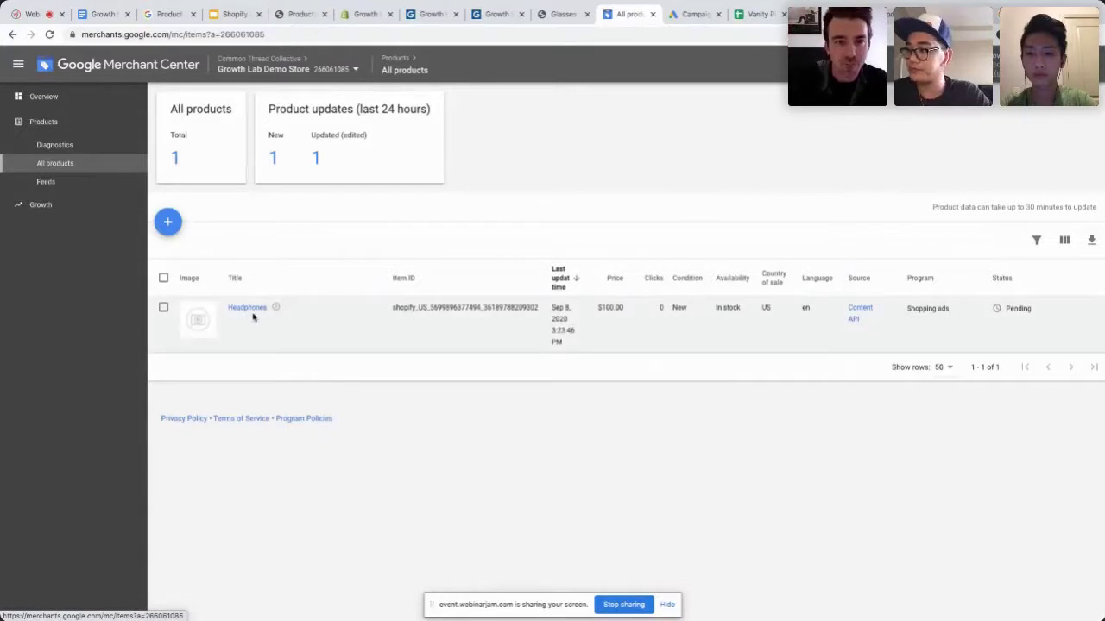
Return to the Shopify Growth Lab presentation, look through the slides after Title Optimizations, and deselect the bullet text box
{"action": "left_click", "coordinate": [229, 14]}
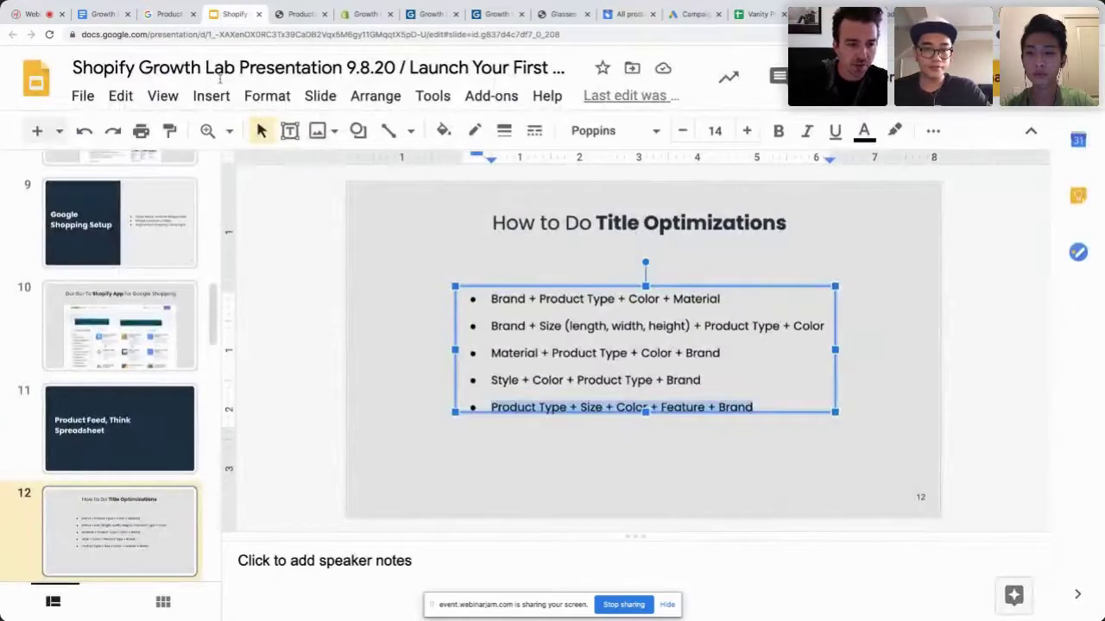
{"action": "scroll", "coordinate": [106, 369], "scroll_direction": "down", "scroll_amount": 3}
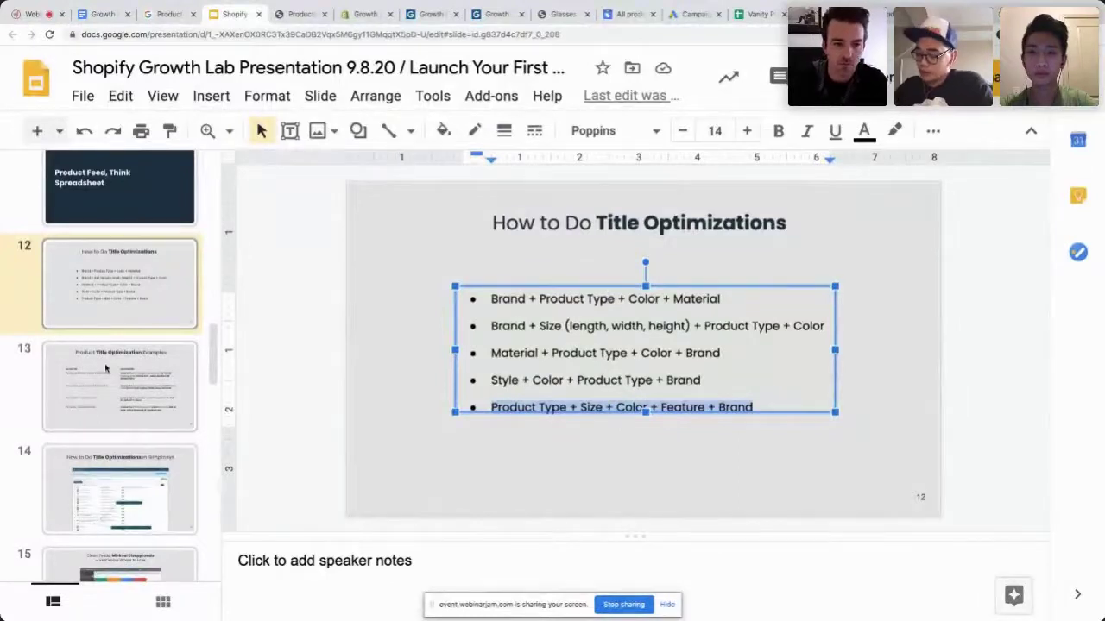
{"action": "left_click", "coordinate": [302, 321]}
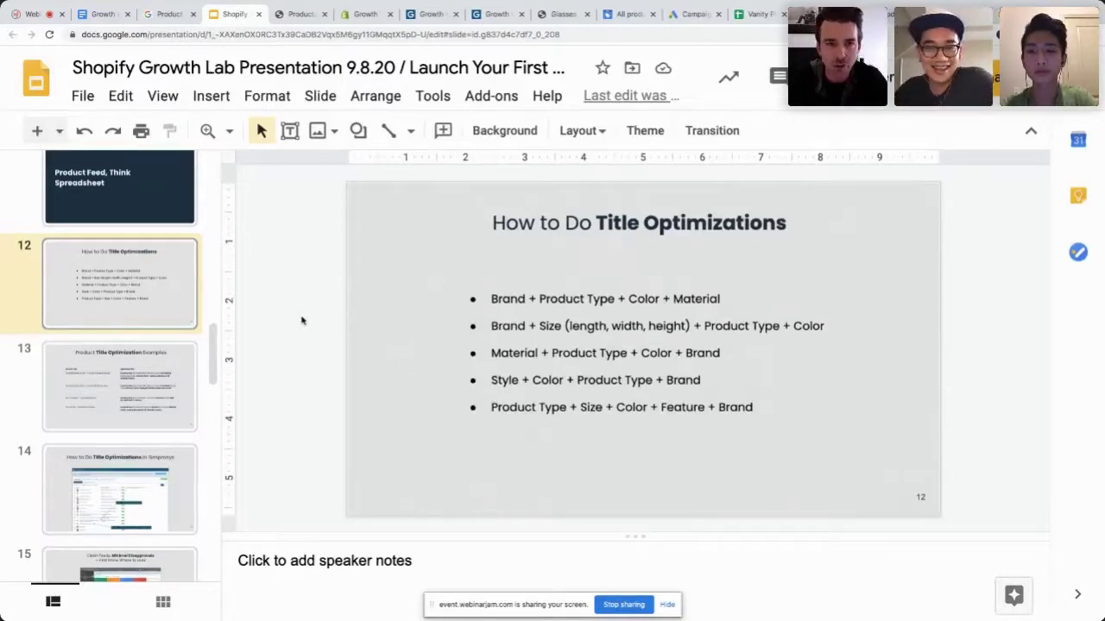
Switch to the Vanity Planet manual feed spreadsheet and review the first product IDs in the id column
{"action": "left_click", "coordinate": [752, 14]}
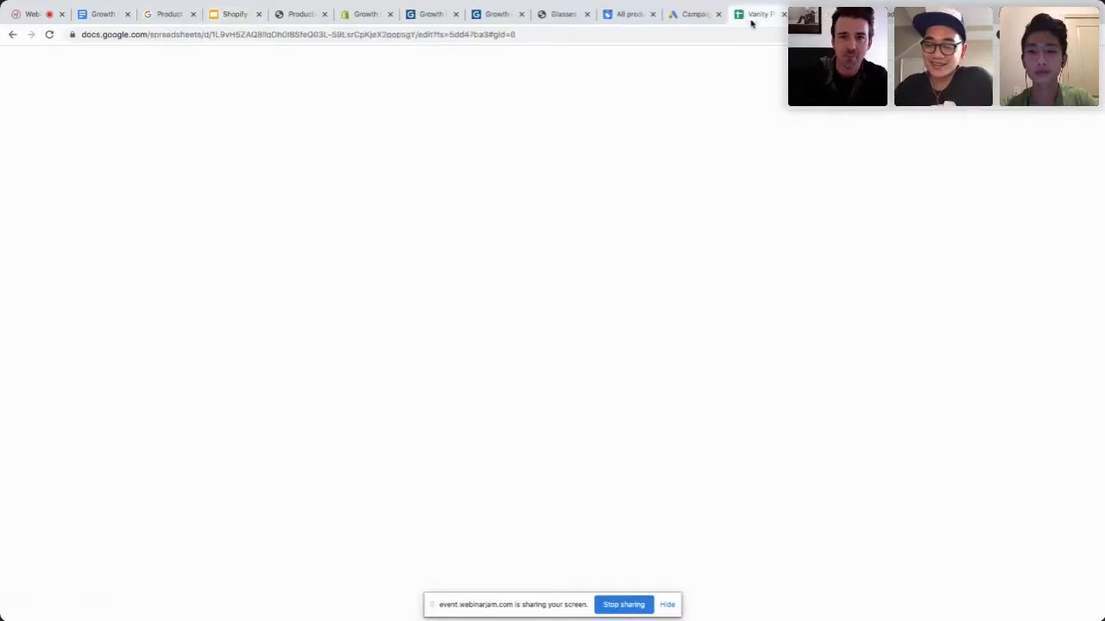
{"action": "left_click", "coordinate": [74, 303]}
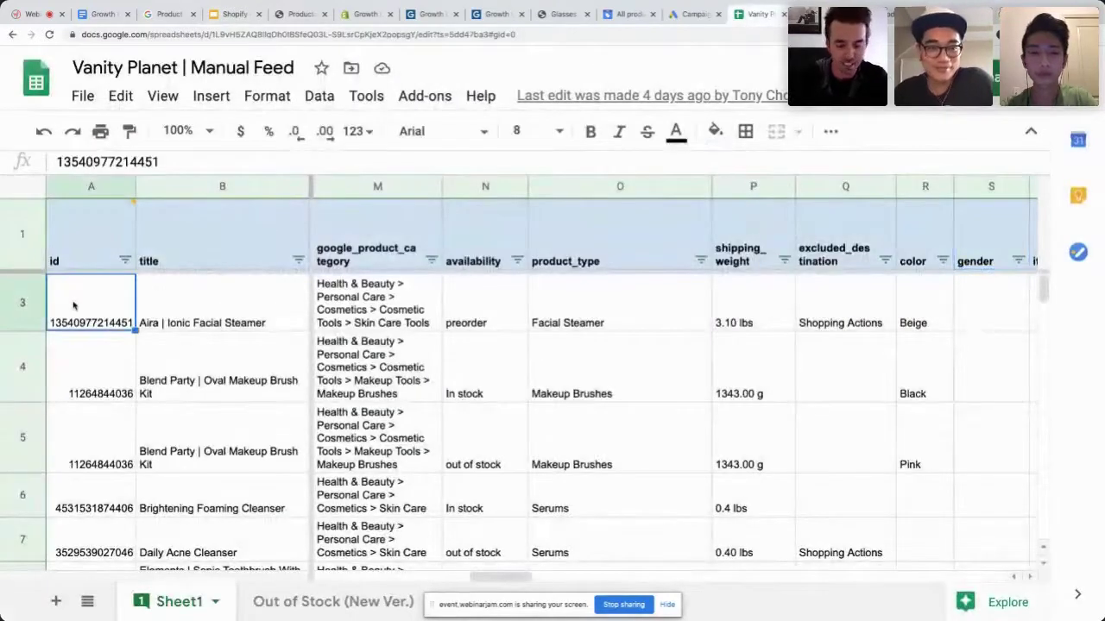
{"action": "key", "text": "Down"}
{"action": "key", "text": "Down"}
{"action": "key", "text": "Down"}
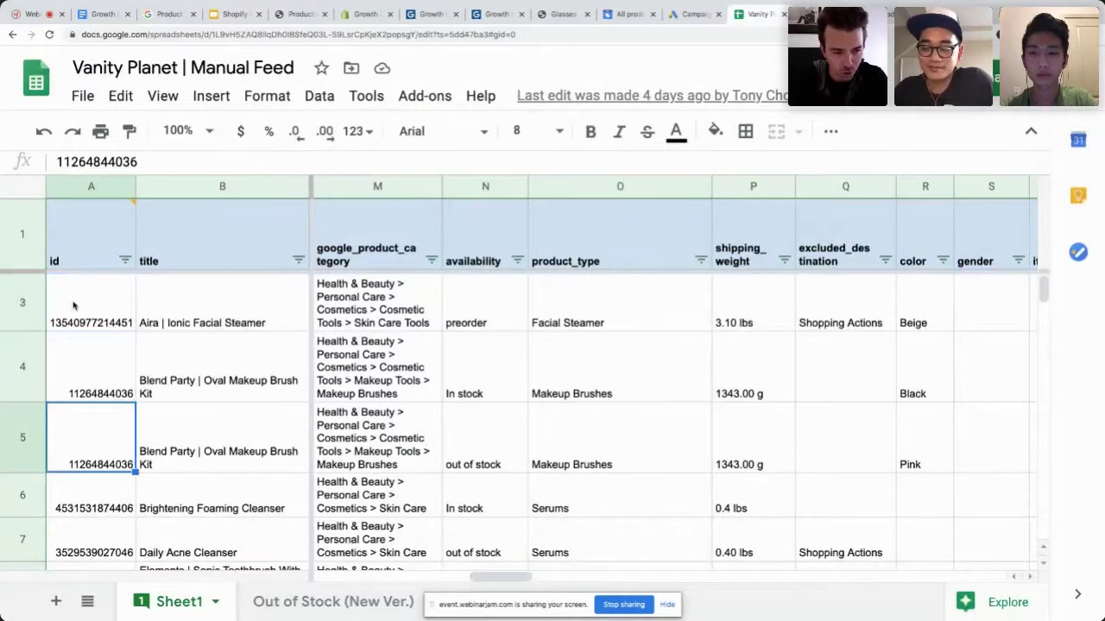
{"action": "key", "text": "Up"}
{"action": "key", "text": "Up"}
{"action": "key", "text": "Up"}
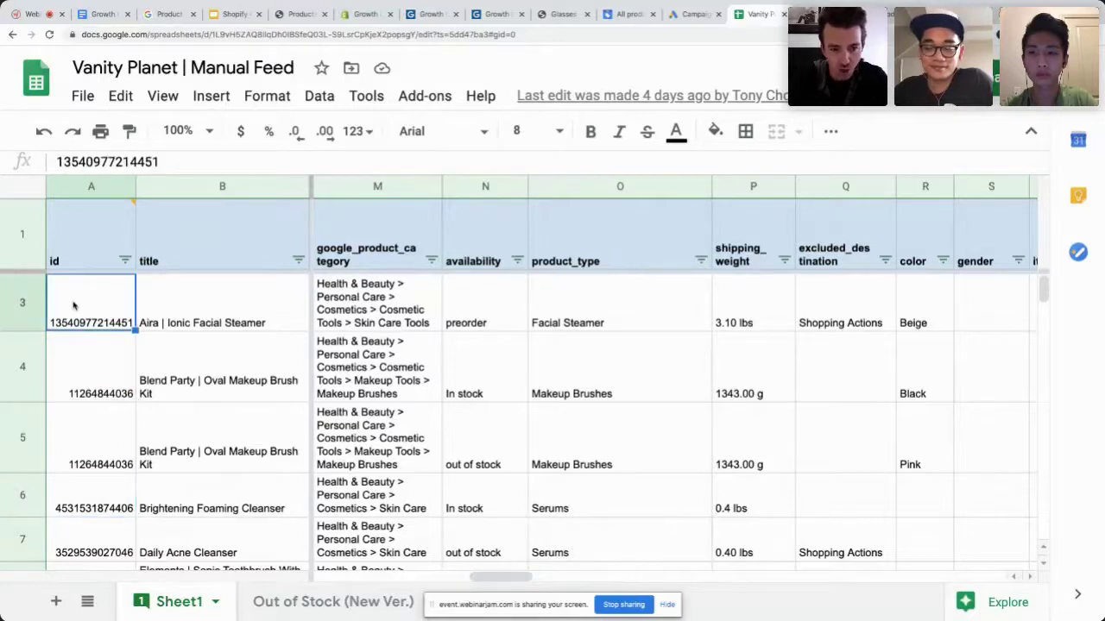
Review the Aira Ionic Facial Steamer row's attributes from the id column across to the link column and back
{"action": "key", "text": "Right"}
{"action": "key", "text": "Right"}
{"action": "key", "text": "Right"}
{"action": "key", "text": "Right"}
{"action": "key", "text": "Right"}
{"action": "key", "text": "Right"}
{"action": "key", "text": "Right"}
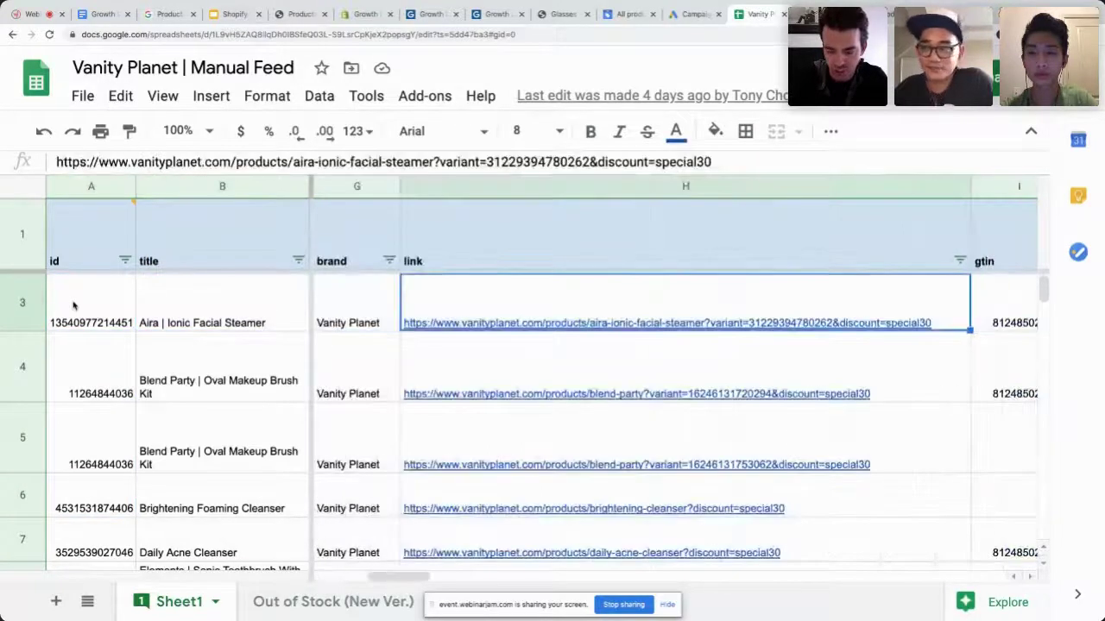
{"action": "key", "text": "Left"}
{"action": "key", "text": "Left"}
{"action": "key", "text": "Left"}
{"action": "key", "text": "Left"}
{"action": "key", "text": "Left"}
{"action": "key", "text": "Left"}
{"action": "key", "text": "Left"}
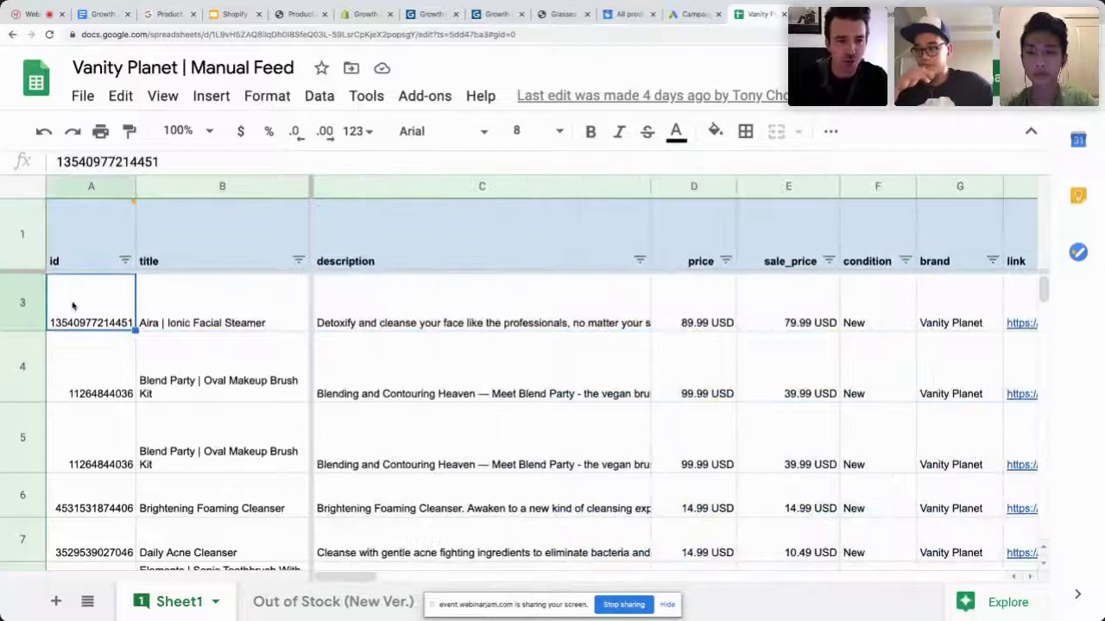
Highlight the Aira Ionic Facial Steamer row's cells from title through condition, followed by its cells from id through description
{"action": "left_click_drag", "start_coordinate": [242, 303], "coordinate": [904, 310]}
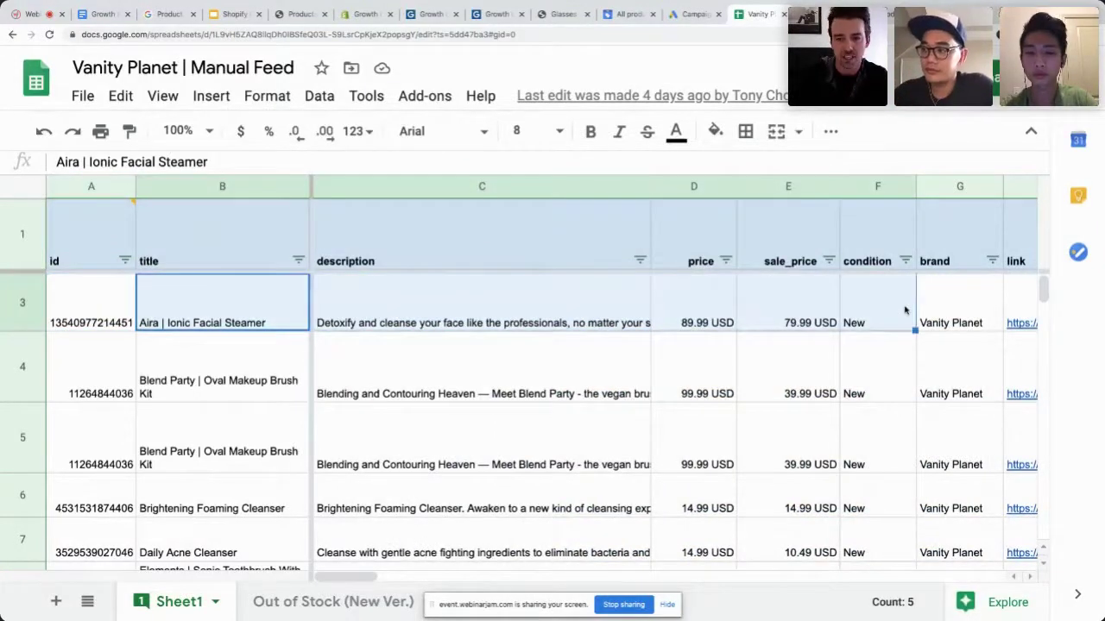
{"action": "left_click", "coordinate": [79, 314]}
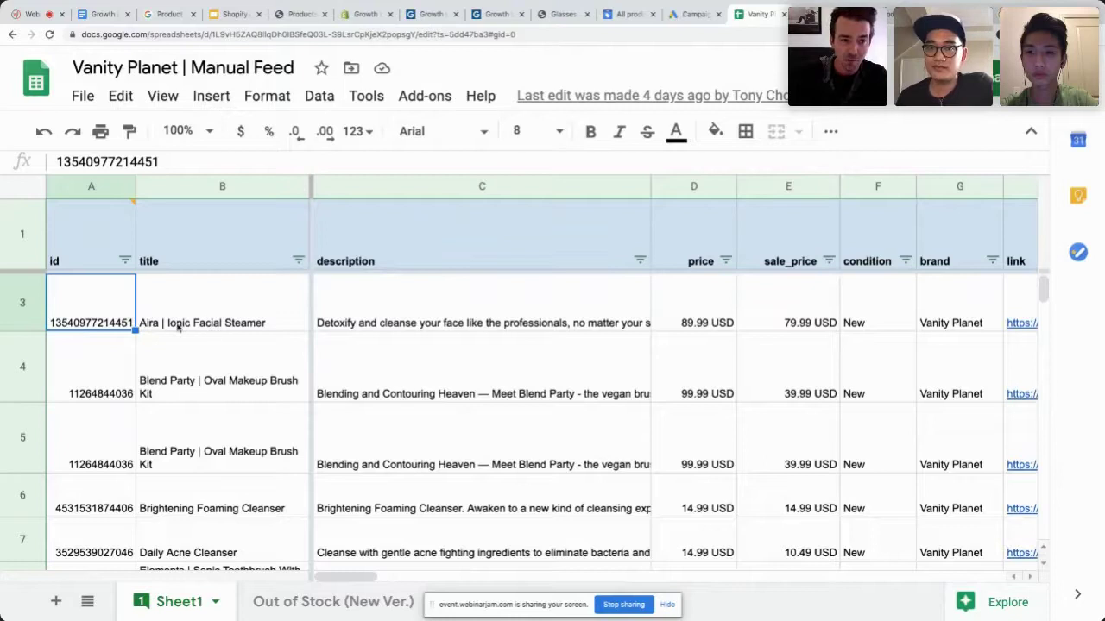
{"action": "left_click_drag", "start_coordinate": [99, 313], "coordinate": [571, 320]}
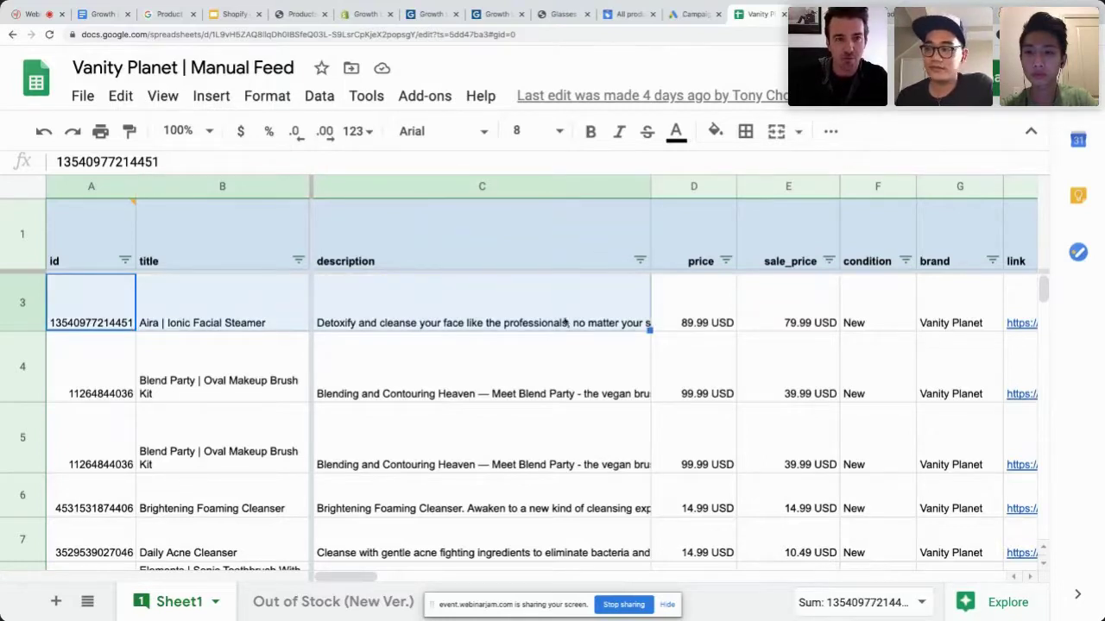
Switch to the product feed app, open the Round Glasses product details and examine the Product Identifiers Management options
{"action": "left_click", "coordinate": [498, 14]}
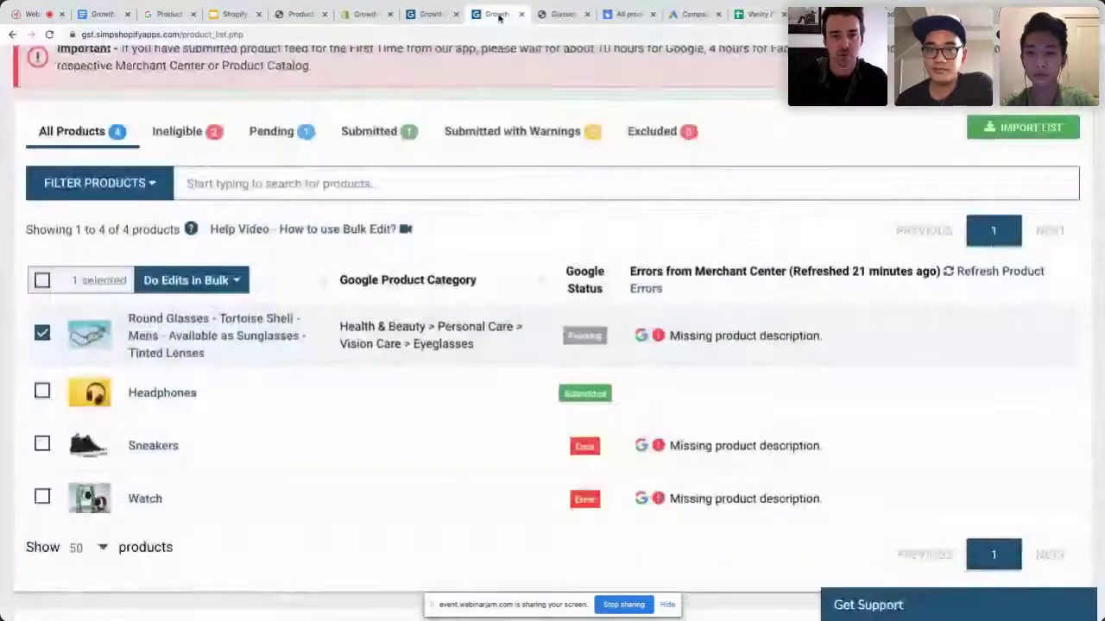
{"action": "left_click", "coordinate": [184, 321]}
{"action": "scroll", "coordinate": [570, 266], "scroll_direction": "down", "scroll_amount": 5}
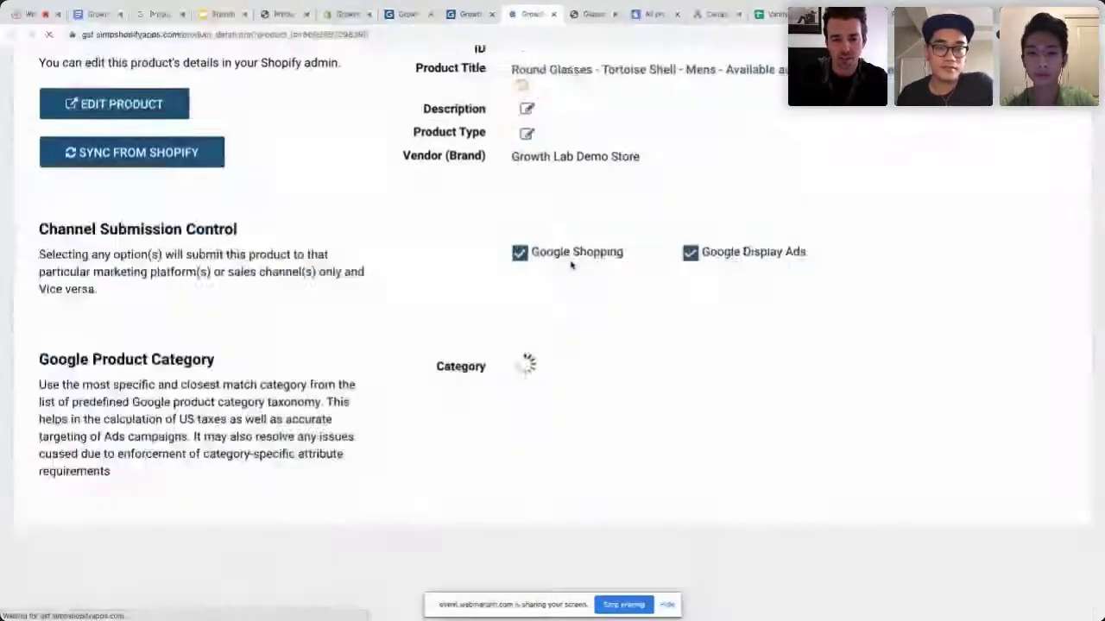
{"action": "scroll", "coordinate": [570, 266], "scroll_direction": "down", "scroll_amount": 10}
{"action": "scroll", "coordinate": [569, 280], "scroll_direction": "up", "scroll_amount": 3}
{"action": "scroll", "coordinate": [569, 281], "scroll_direction": "up", "scroll_amount": 5}
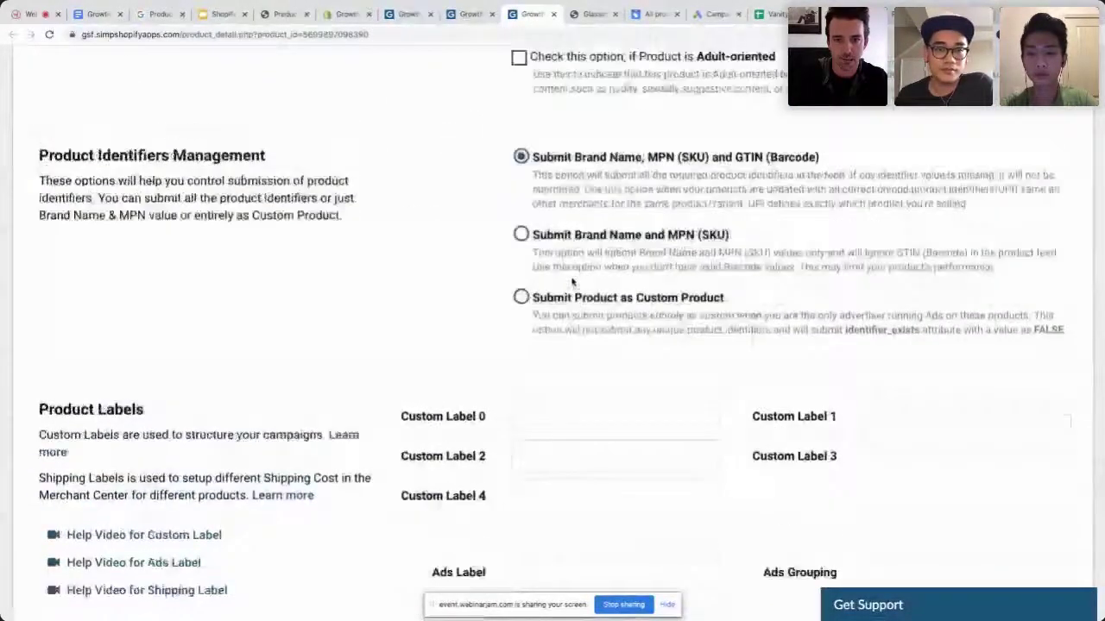
{"action": "scroll", "coordinate": [571, 283], "scroll_direction": "up", "scroll_amount": 1}
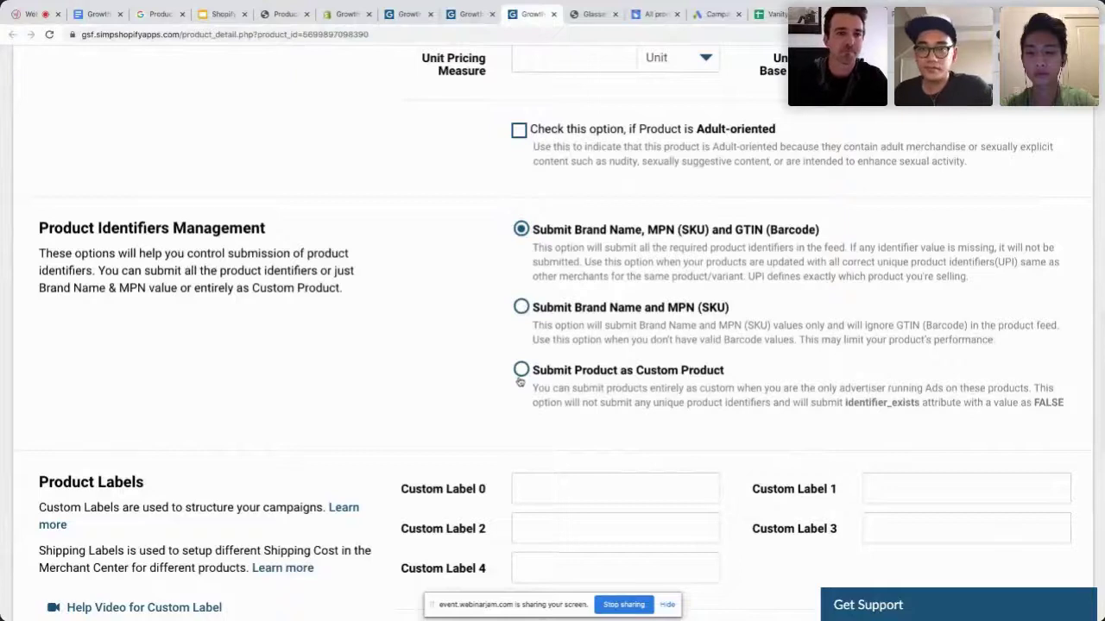
Switch to the Shopify Growth Lab presentation, go through its slides to Merchant Center Best Practices, and exit the slideshow
{"action": "left_click", "coordinate": [217, 15]}
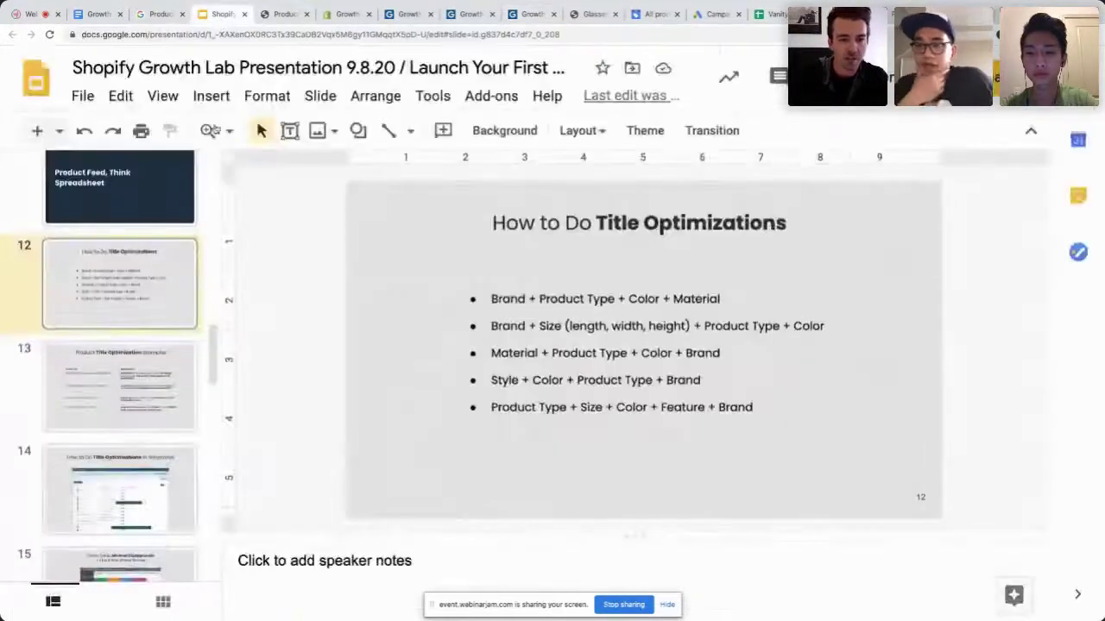
{"action": "key", "text": "Down"}
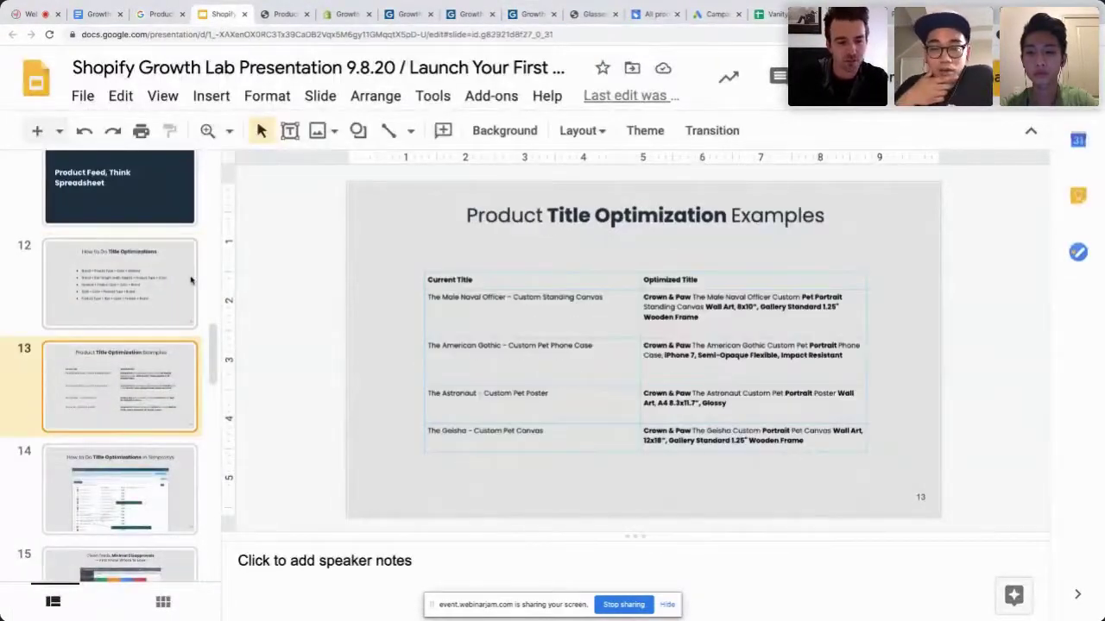
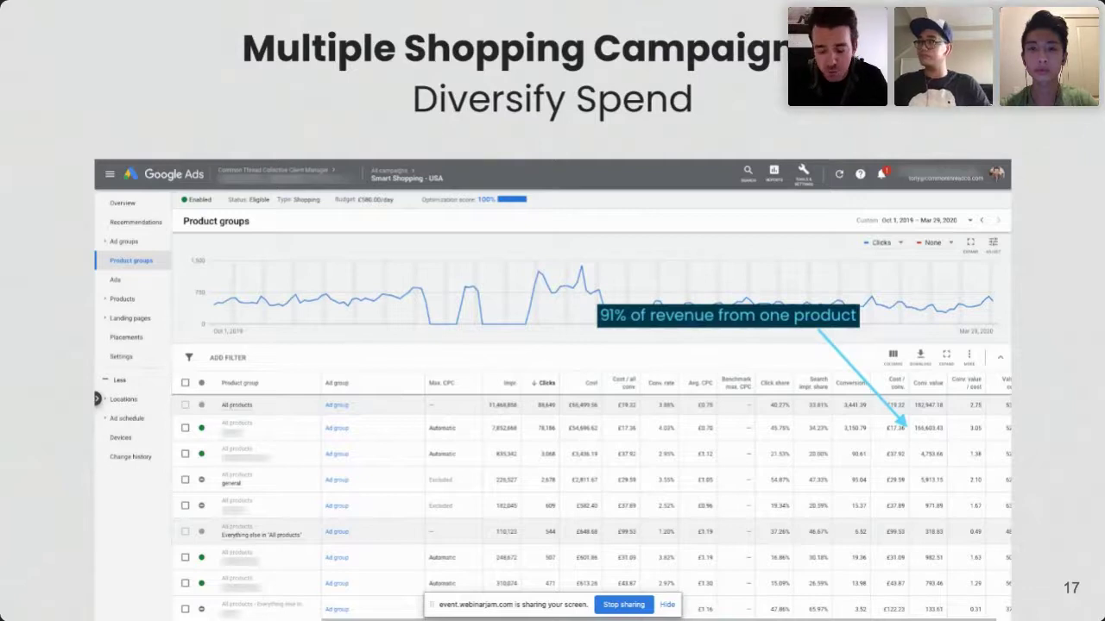
{"action": "key", "text": "Right"}
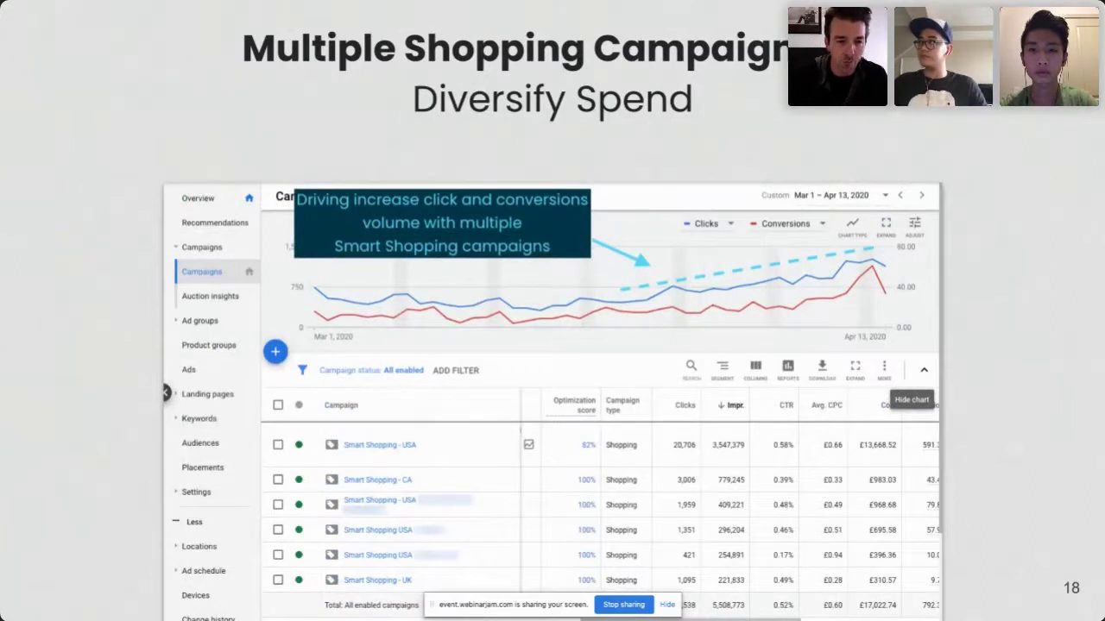
{"action": "mouse_move", "coordinate": [411, 449]}
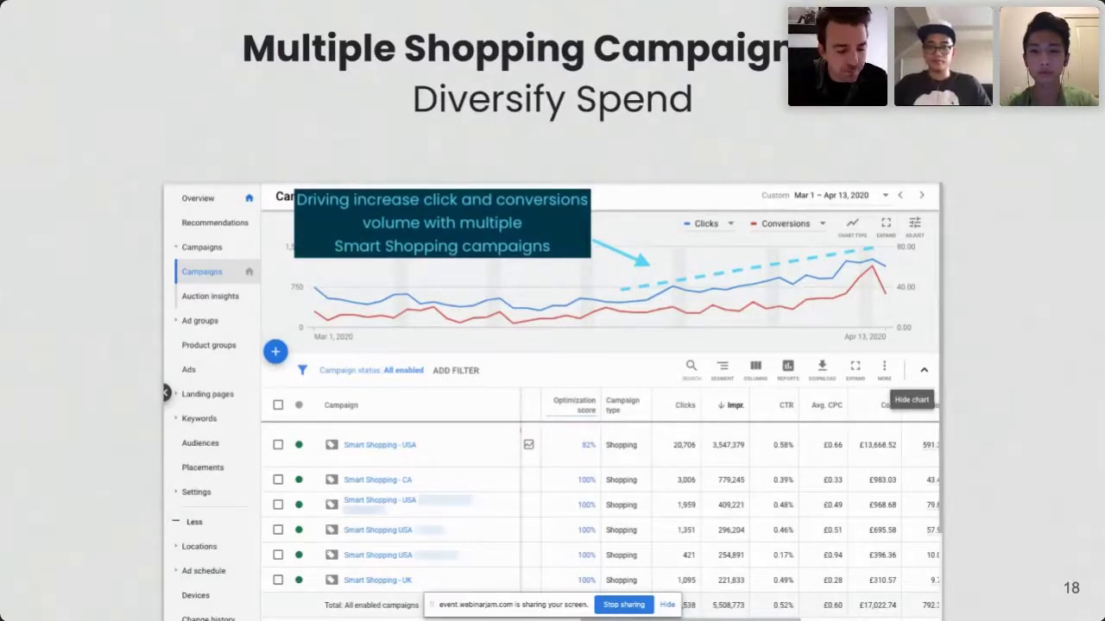
{"action": "key", "text": "Right"}
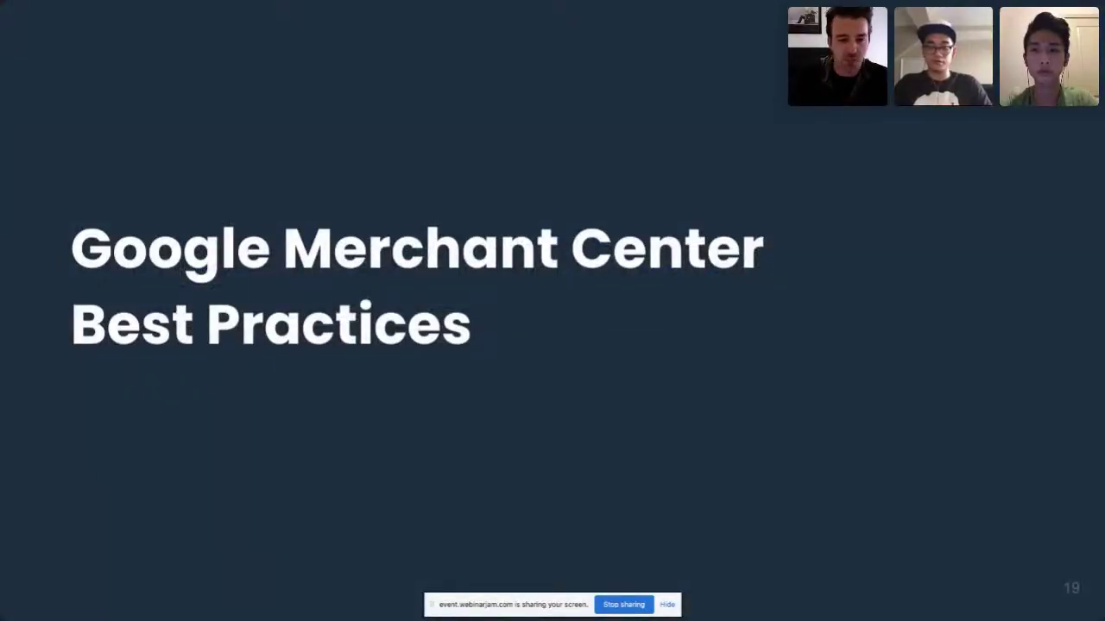
{"action": "key", "text": "Right"}
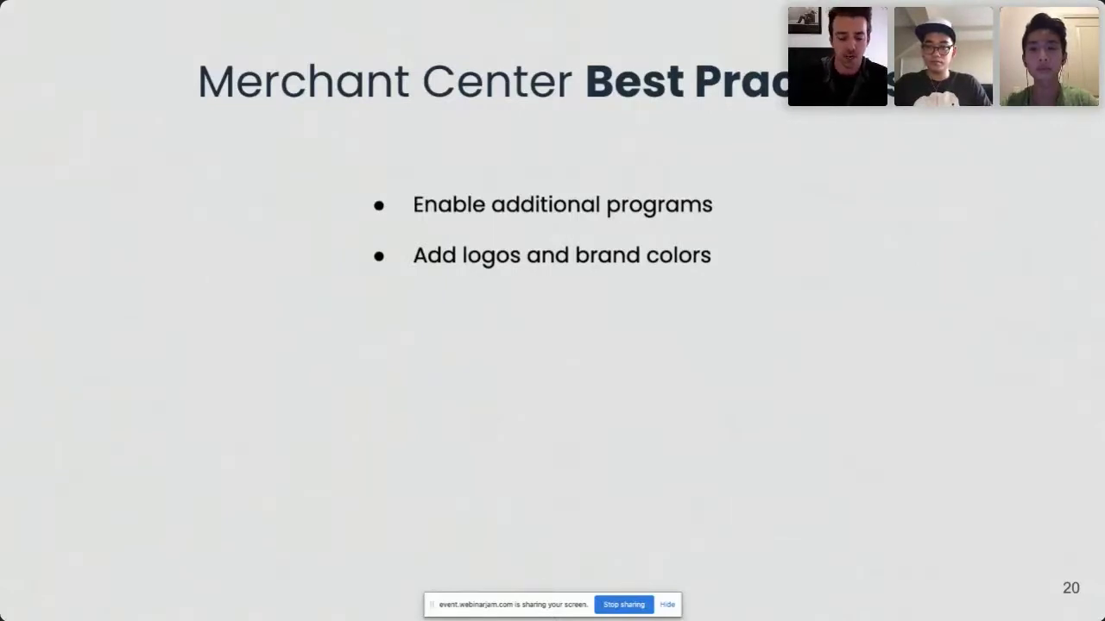
{"action": "key", "text": "Escape"}
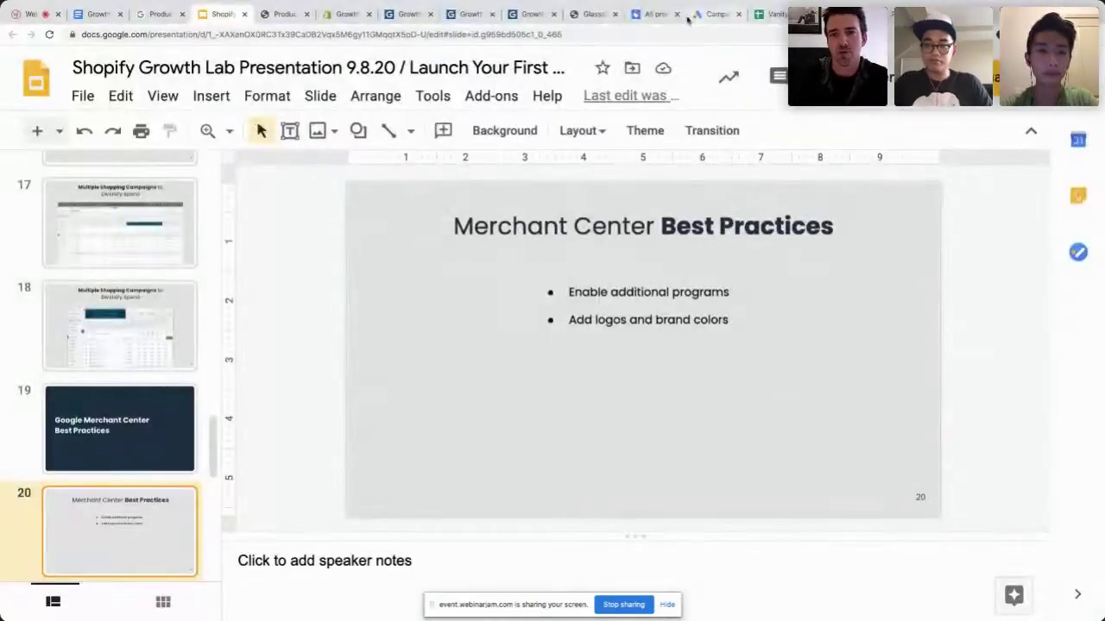
Switch to Google Merchant Center, open the program management page under Growth, and highlight the countries where Dynamic Remarketing is available
{"action": "left_click", "coordinate": [654, 14]}
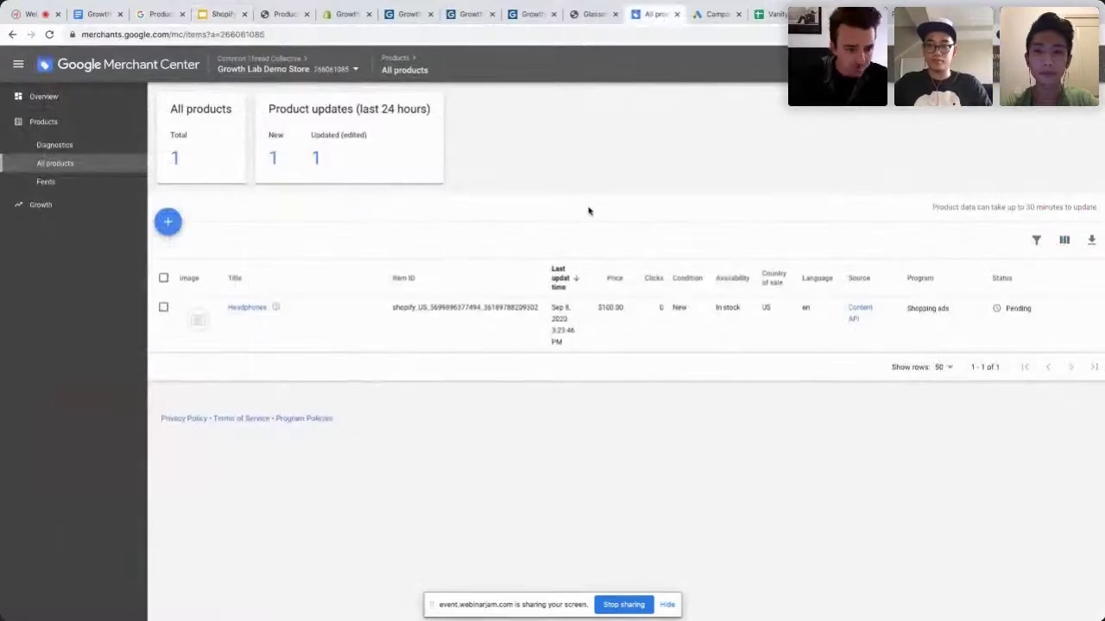
{"action": "left_click", "coordinate": [69, 211]}
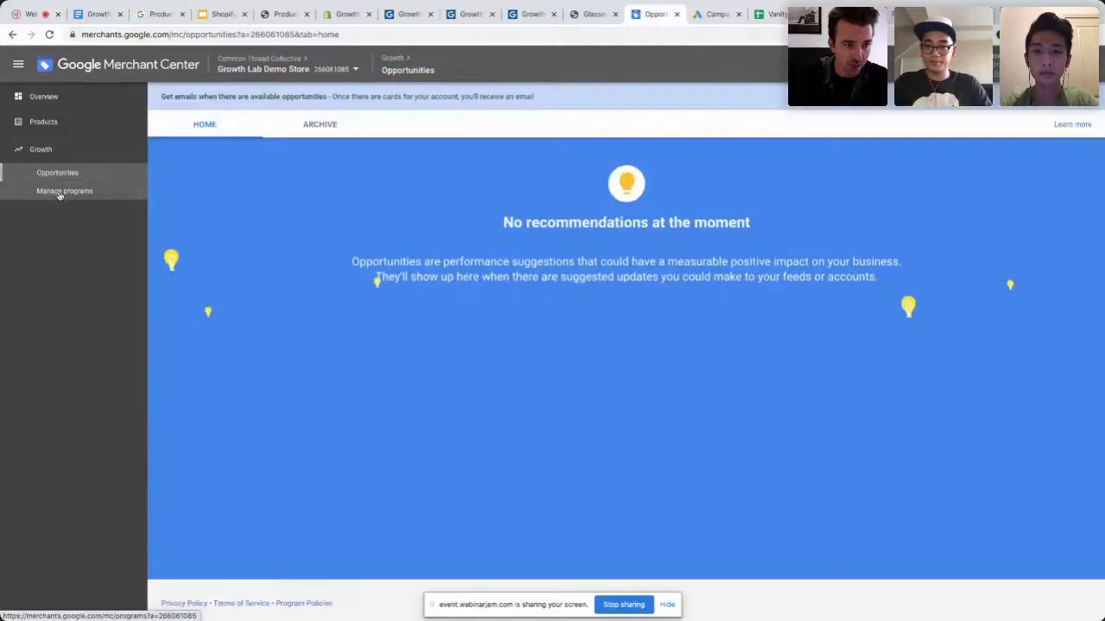
{"action": "left_click", "coordinate": [60, 194]}
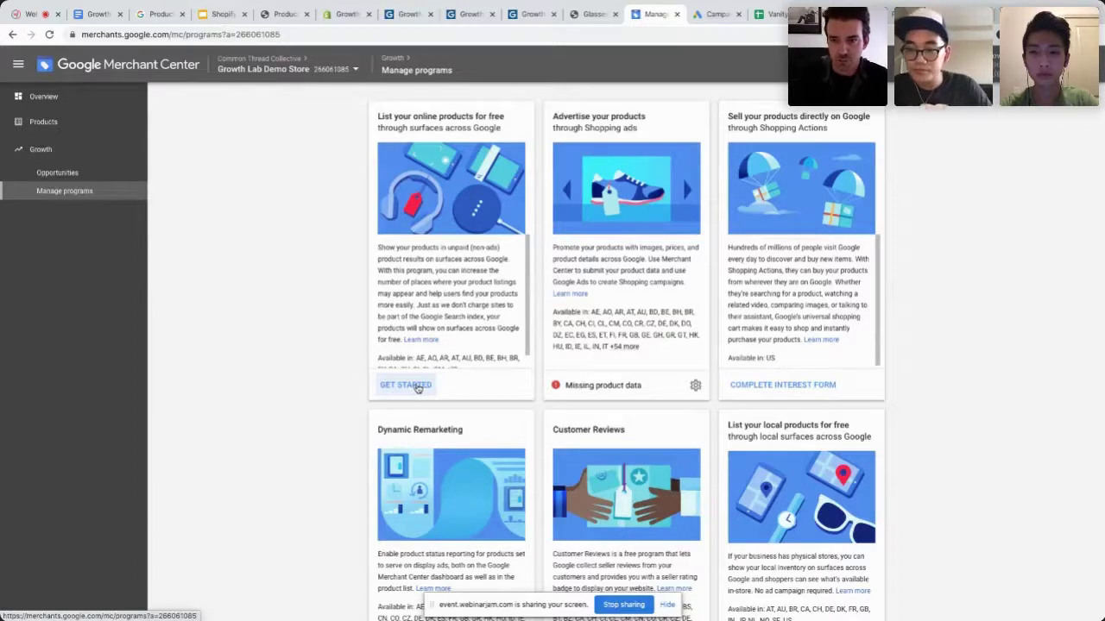
{"action": "scroll", "coordinate": [417, 388], "scroll_direction": "down", "scroll_amount": 3}
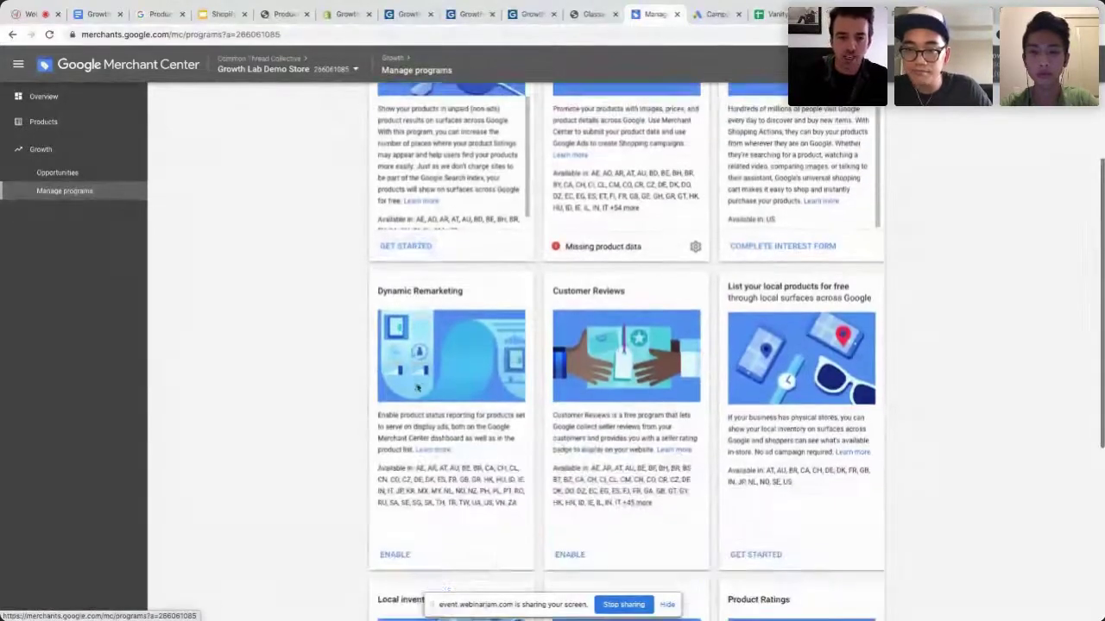
{"action": "left_click_drag", "start_coordinate": [416, 468], "coordinate": [515, 502]}
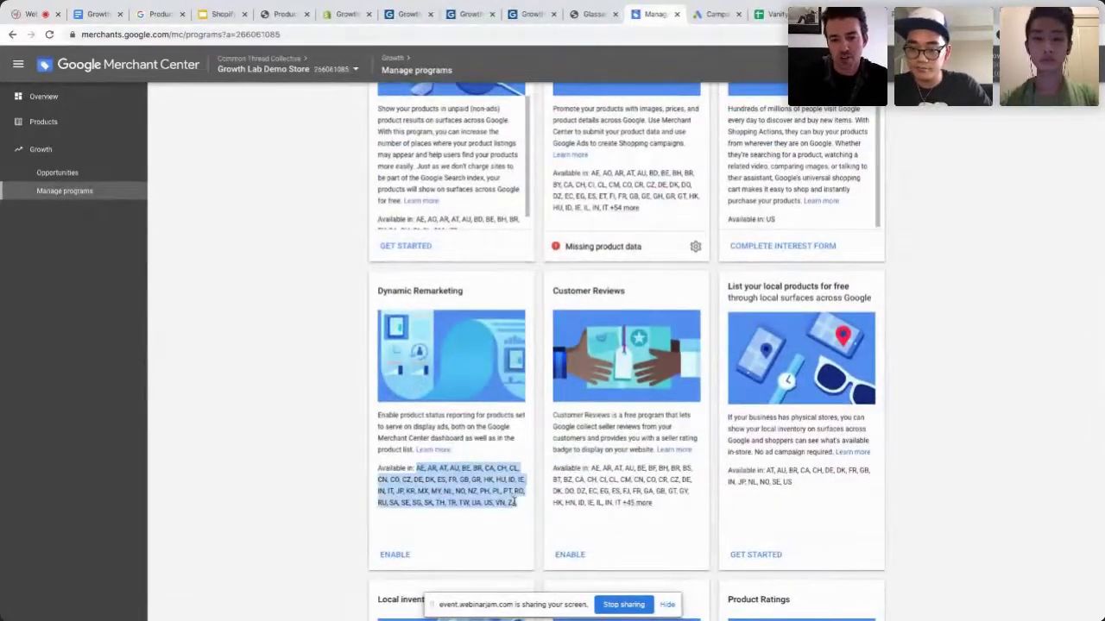
Switch to the image search for Google Ads dynamic remarketing, preview the "Google Dynamic Remarketing in 8 Steps" example, and close the preview
{"action": "key", "text": "ctrl+Tab"}
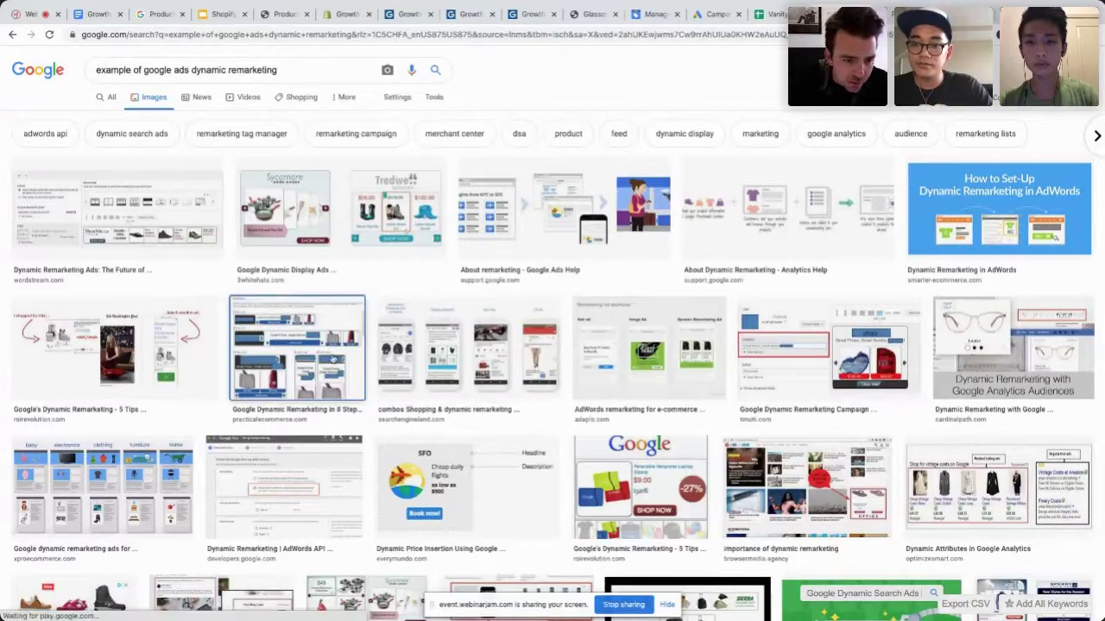
{"action": "left_click", "coordinate": [345, 358]}
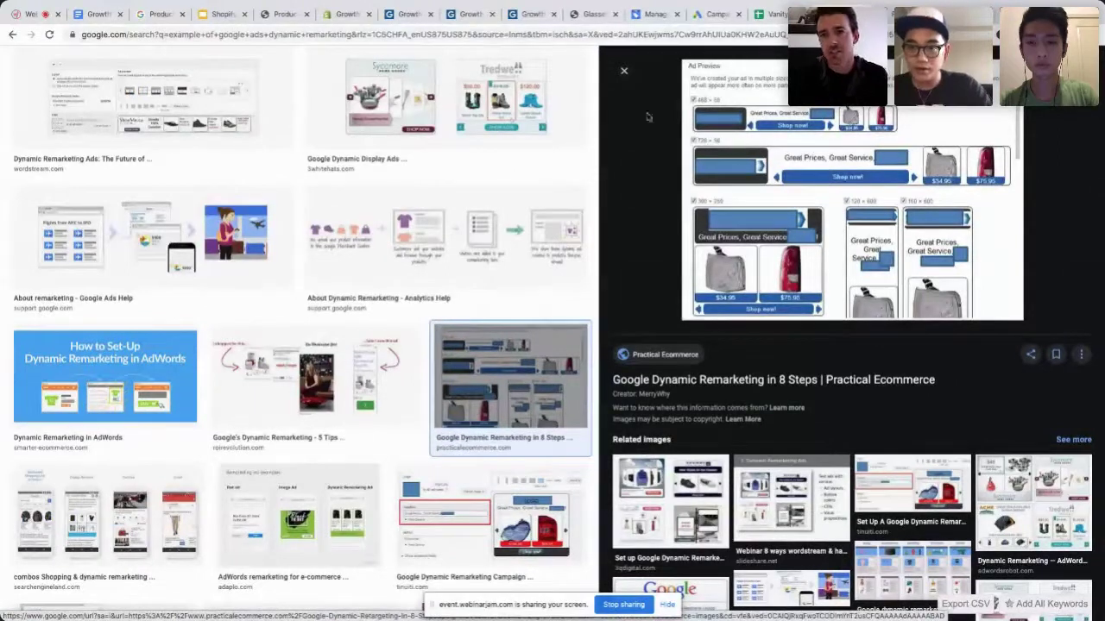
{"action": "left_click", "coordinate": [624, 72]}
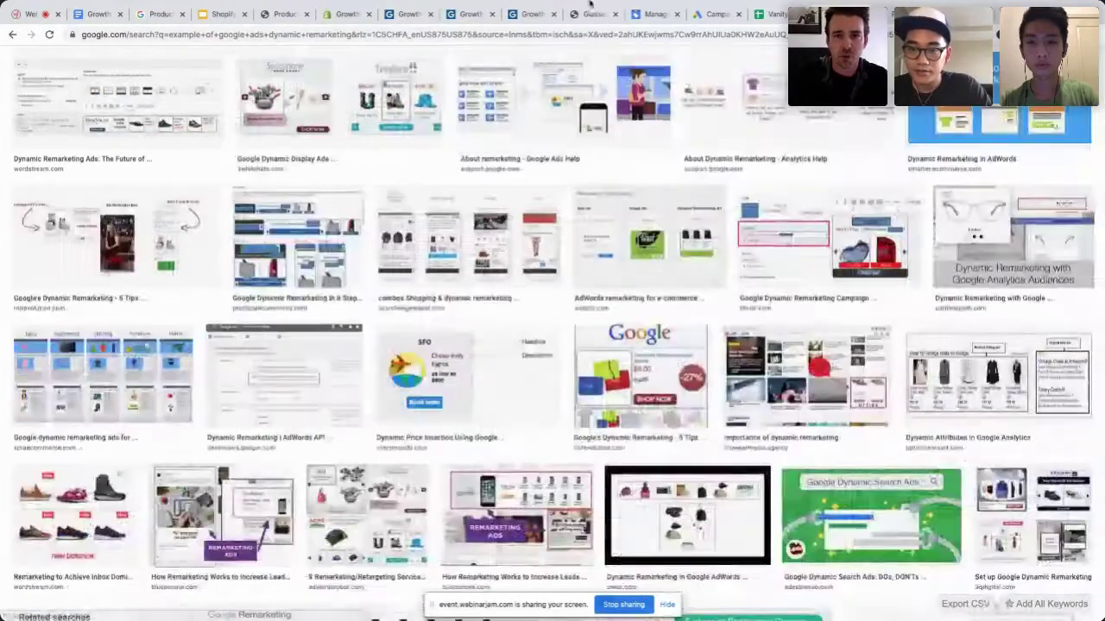
Switch to the demo store's Glasses product page and highlight the product title
{"action": "left_click", "coordinate": [594, 14]}
{"action": "double_click", "coordinate": [641, 140]}
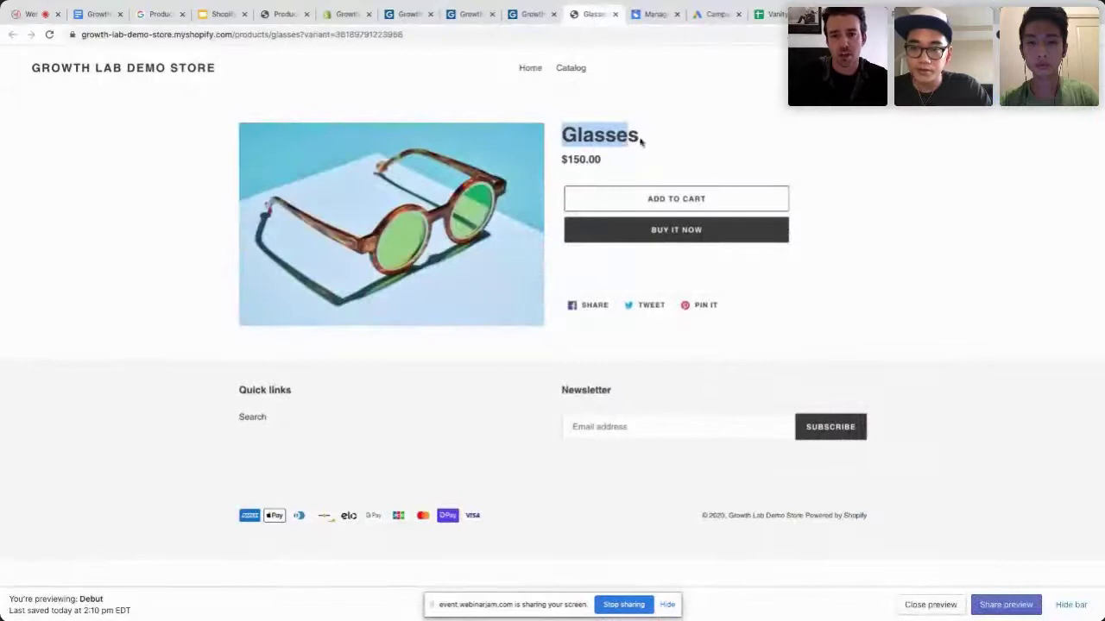
{"action": "left_click", "coordinate": [565, 134]}
{"action": "left_click_drag", "start_coordinate": [565, 135], "coordinate": [636, 134]}
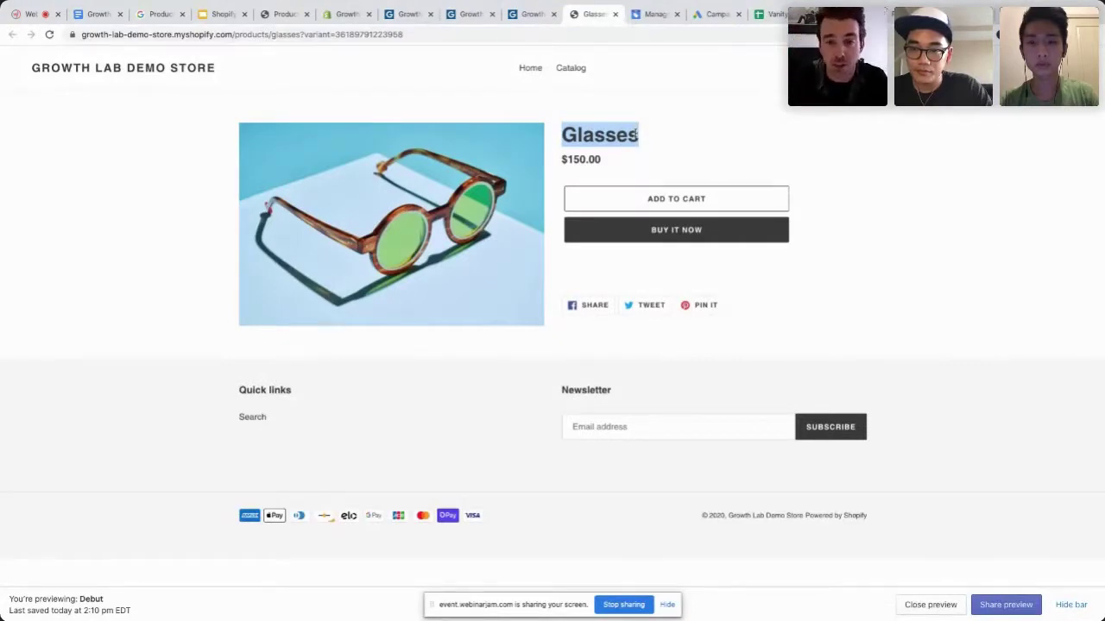
Return to the Merchant Center programs page and highlight the Dynamic Remarketing and Promotions program names
{"action": "left_click", "coordinate": [654, 17]}
{"action": "left_click", "coordinate": [307, 319]}
{"action": "left_click_drag", "start_coordinate": [375, 291], "coordinate": [476, 294]}
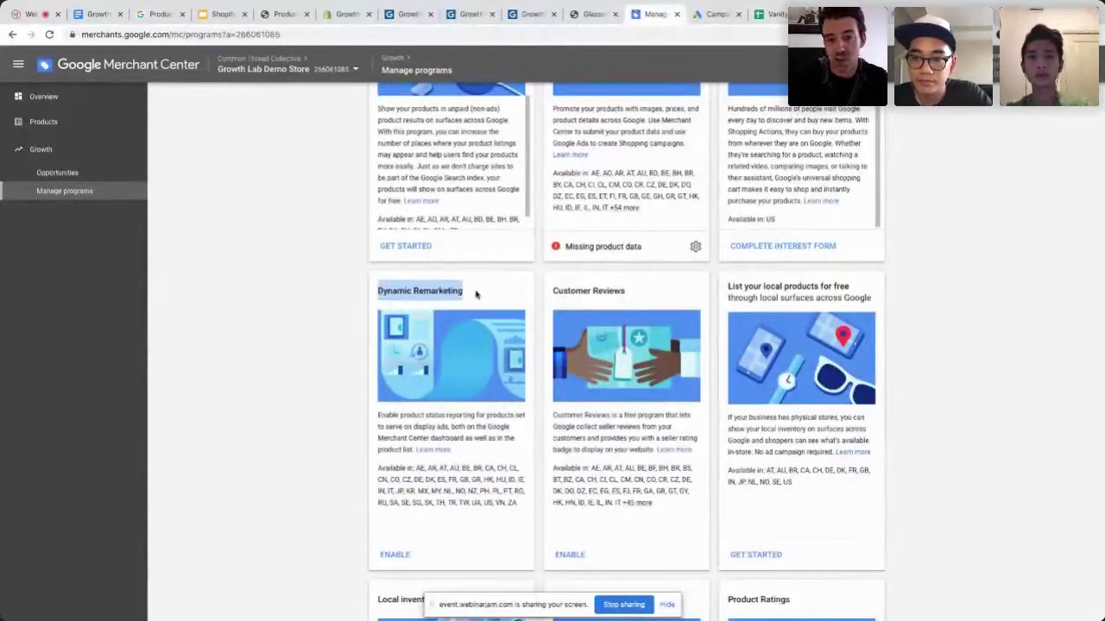
{"action": "scroll", "coordinate": [475, 296], "scroll_direction": "down", "scroll_amount": 3}
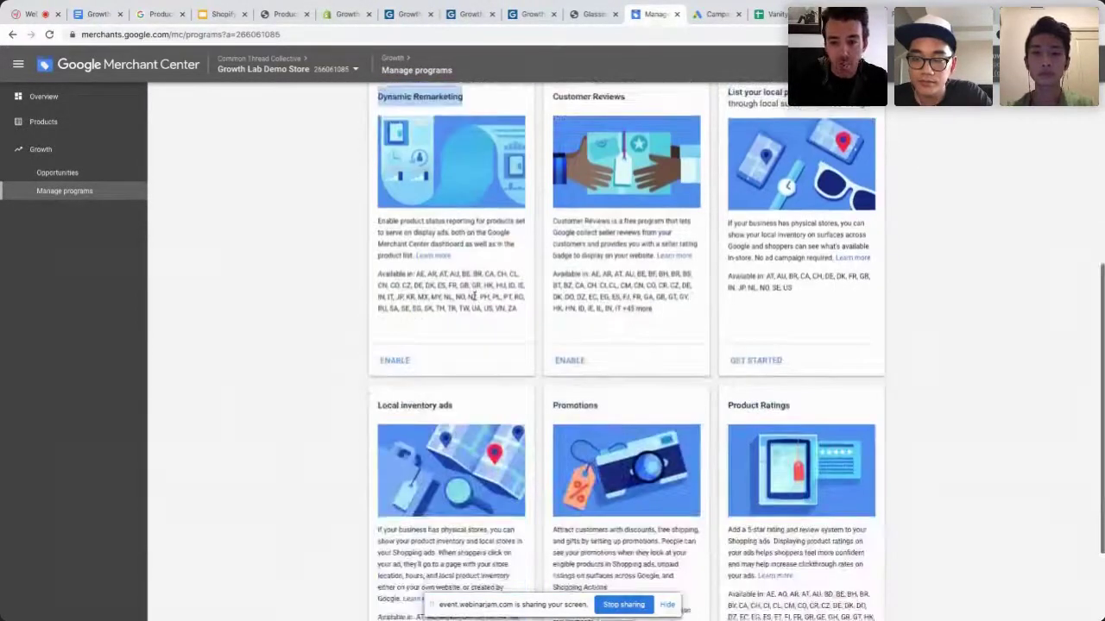
{"action": "scroll", "coordinate": [474, 296], "scroll_direction": "down", "scroll_amount": 2}
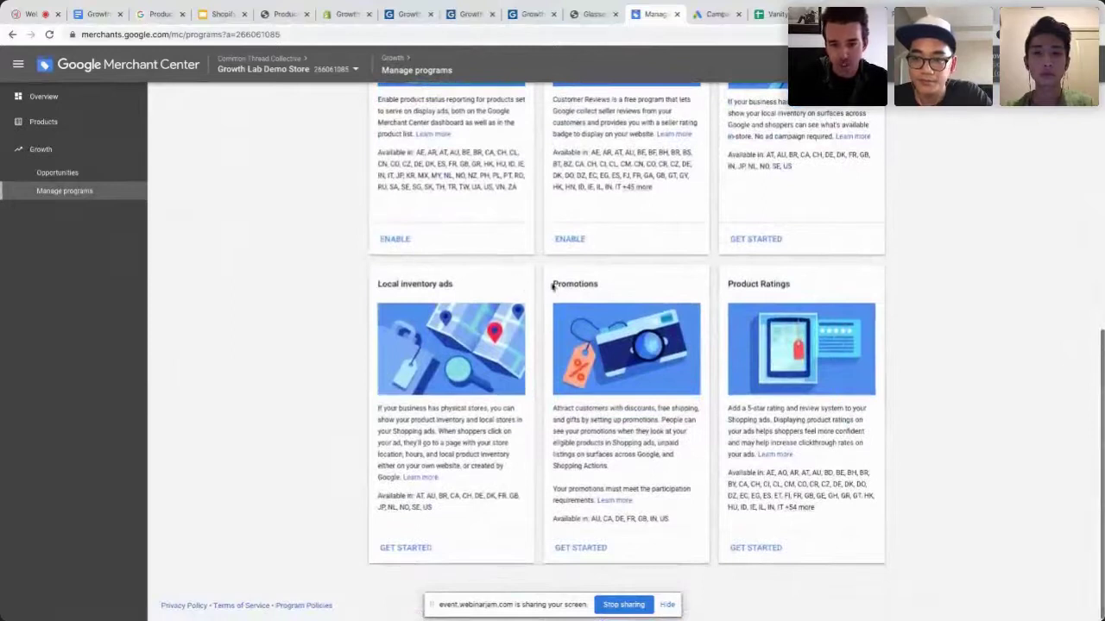
{"action": "left_click_drag", "start_coordinate": [553, 286], "coordinate": [607, 285]}
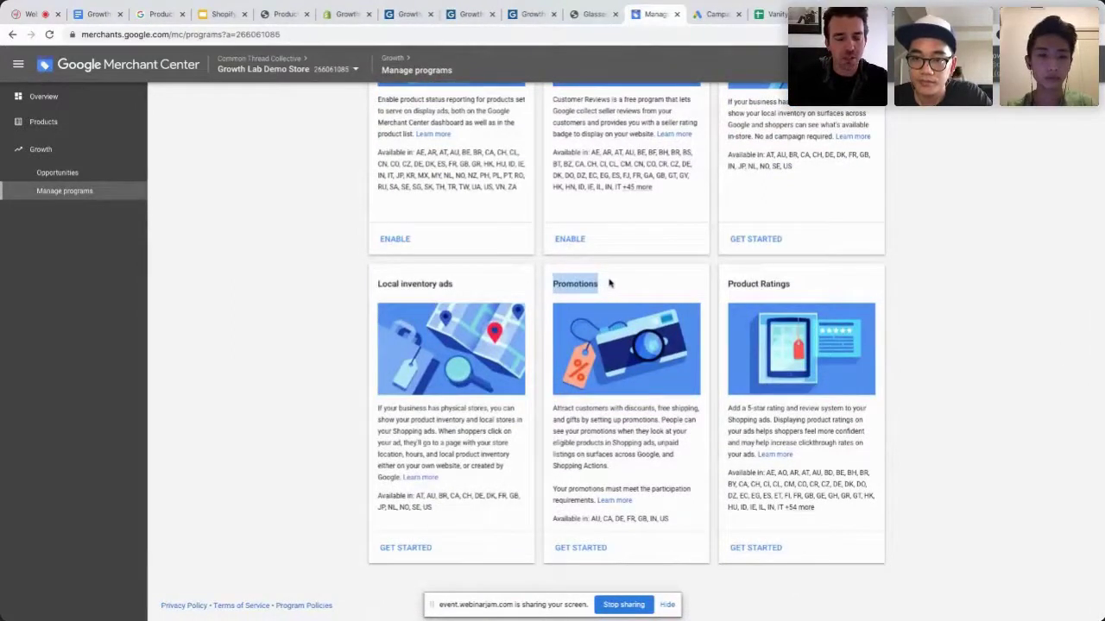
Switch to the "vanity planet steamer" Google results and examine the special offer label on the Aira Ionic Facial Steamer shopping ad
{"action": "key", "text": "super+Tab"}
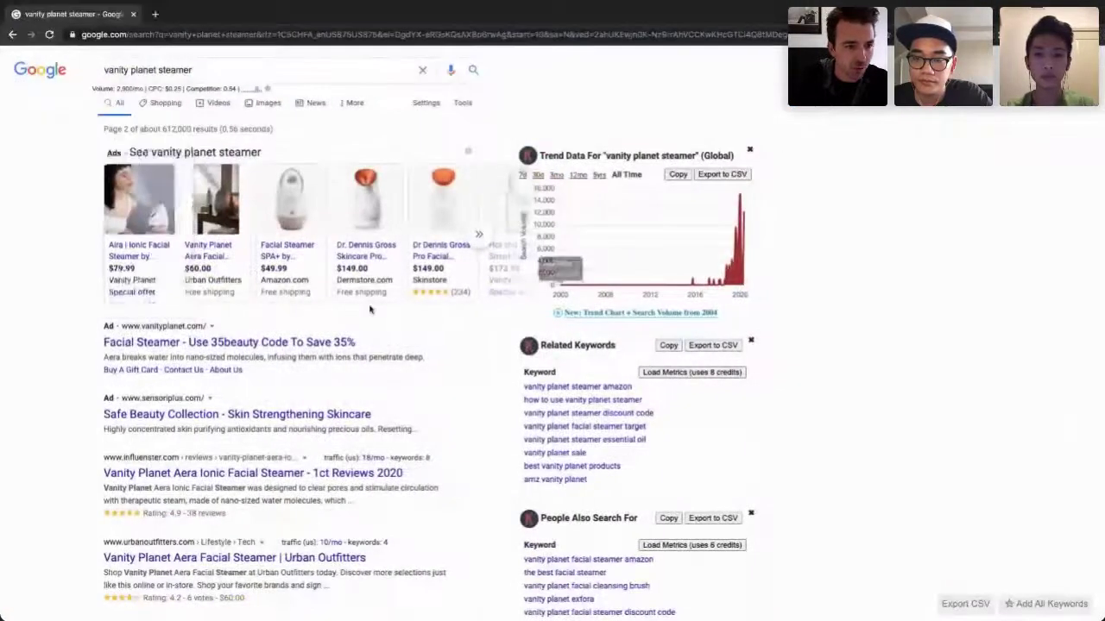
{"action": "mouse_move", "coordinate": [142, 309]}
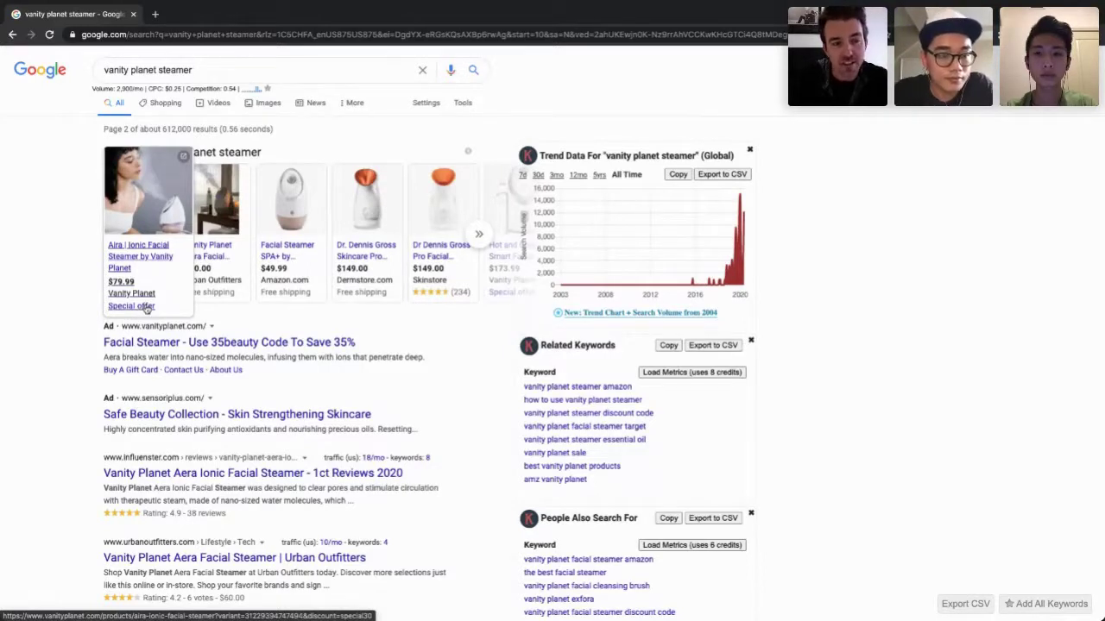
{"action": "key", "text": "ctrl+Left"}
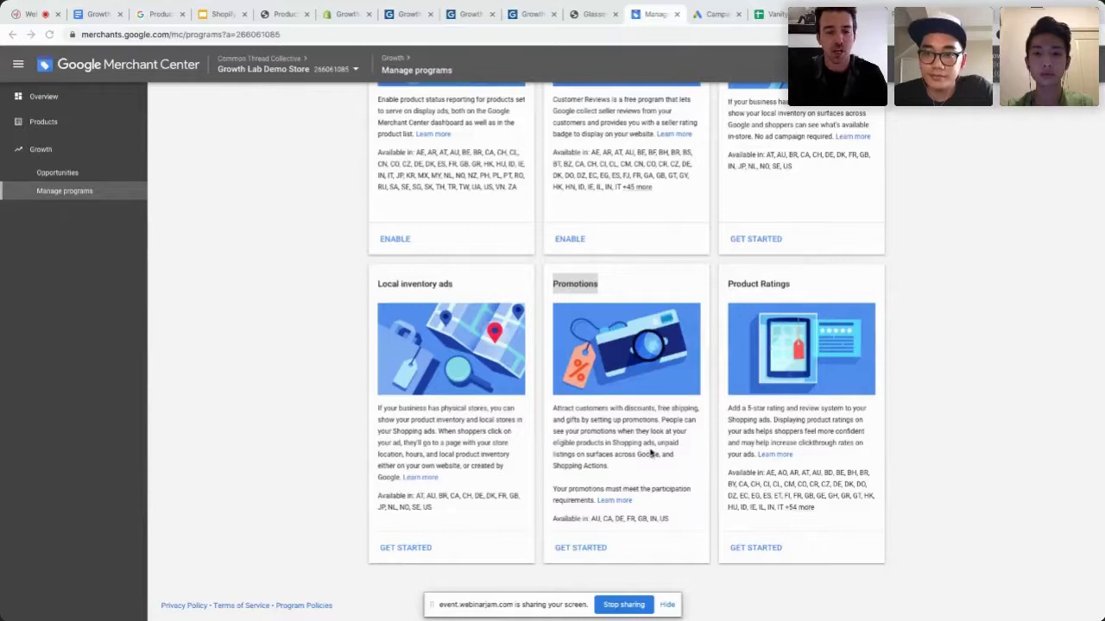
{"action": "key", "text": "ctrl+Right"}
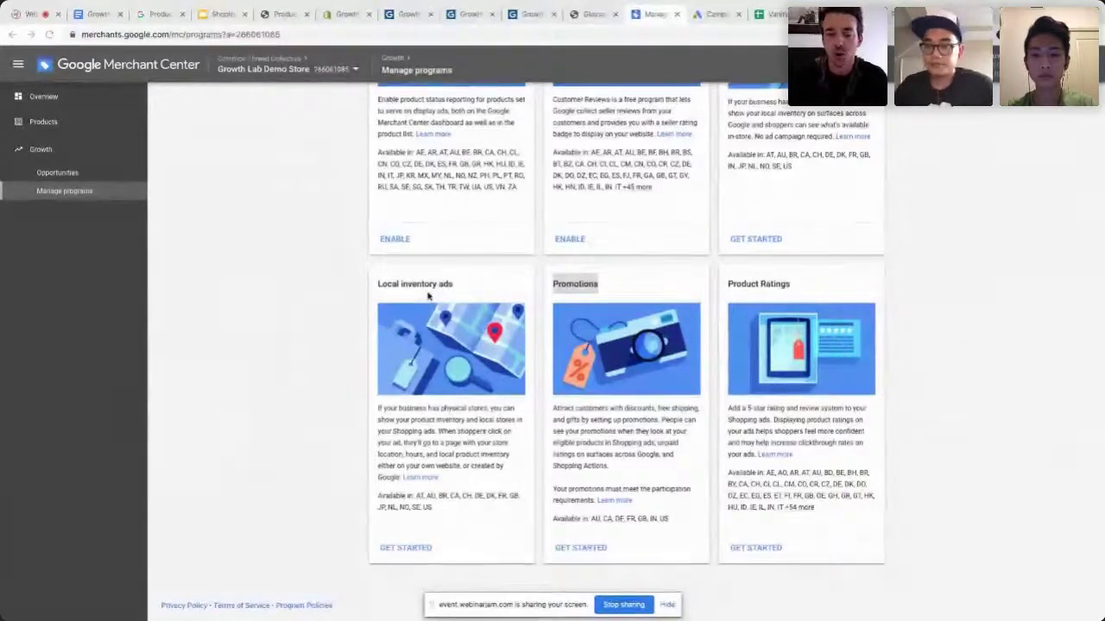
From the Merchant Center programs page, open the Branding section of the store's business information
{"action": "scroll", "coordinate": [429, 296], "scroll_direction": "up", "scroll_amount": 5}
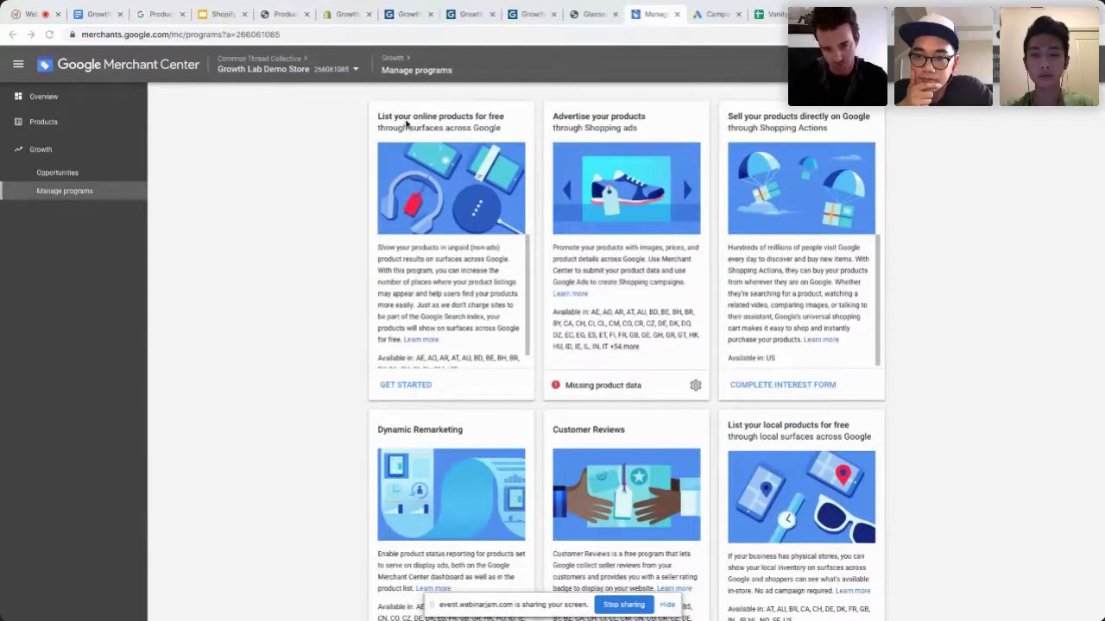
{"action": "scroll", "coordinate": [432, 268], "scroll_direction": "down", "scroll_amount": 1}
{"action": "scroll", "coordinate": [466, 466], "scroll_direction": "down", "scroll_amount": 5}
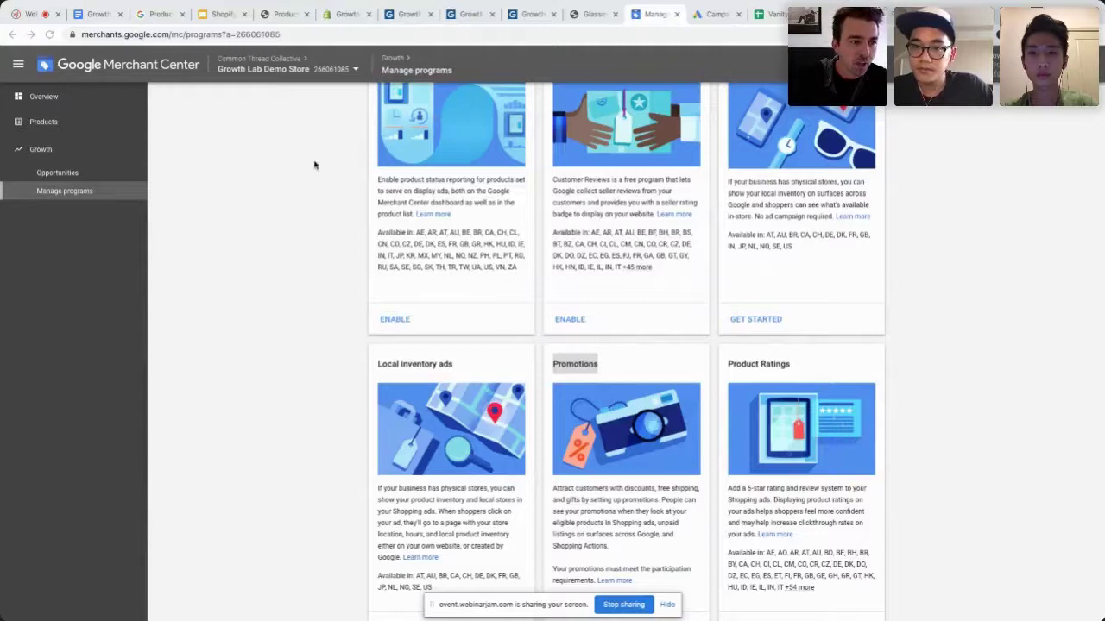
{"action": "left_click", "coordinate": [967, 65]}
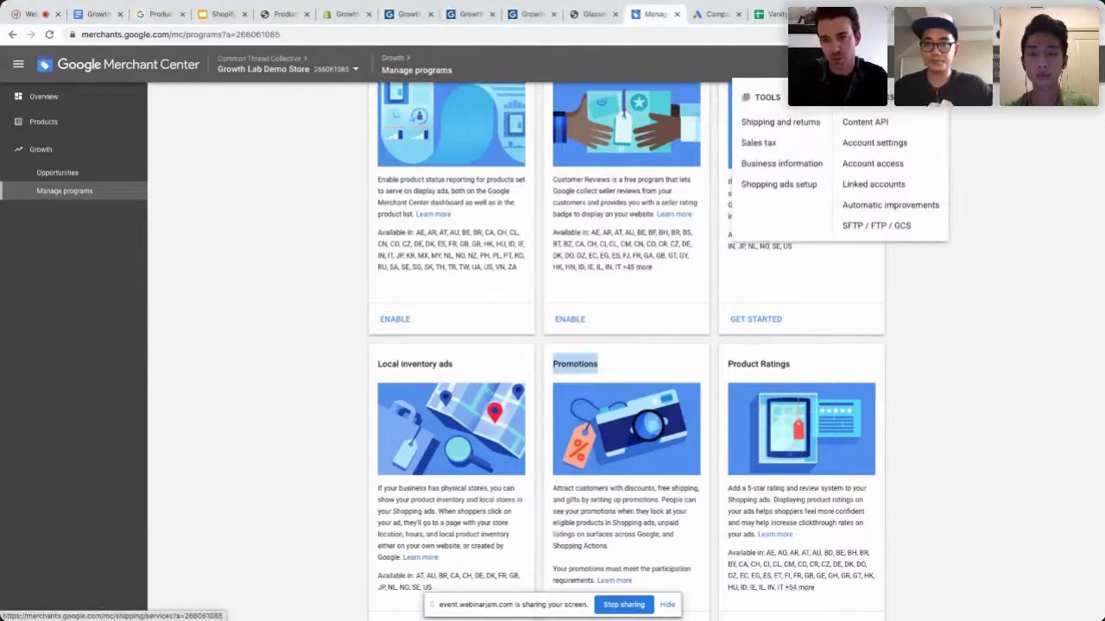
{"action": "left_click", "coordinate": [757, 166]}
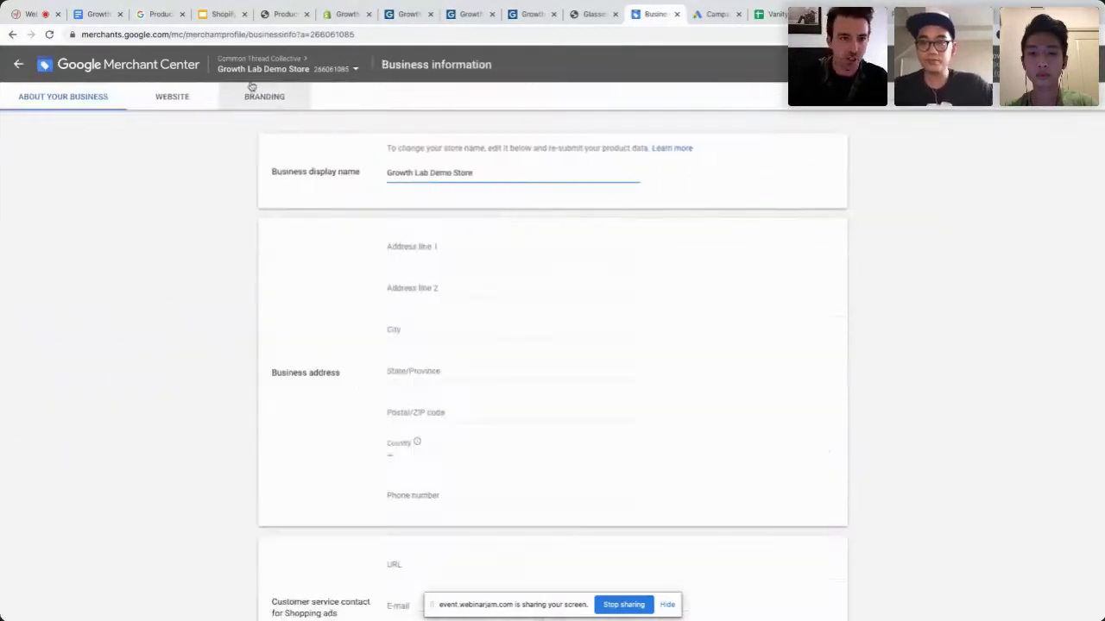
{"action": "left_click", "coordinate": [269, 97]}
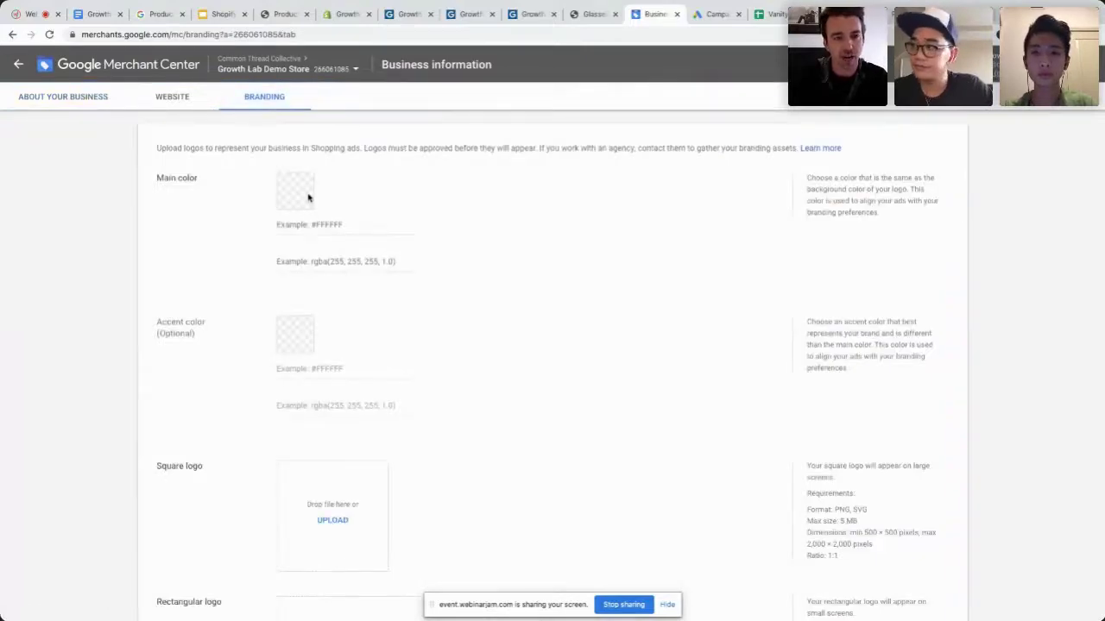
Highlight the maximum pixel dimensions in the square logo and rectangular logo requirements
{"action": "scroll", "coordinate": [335, 358], "scroll_direction": "down", "scroll_amount": 3}
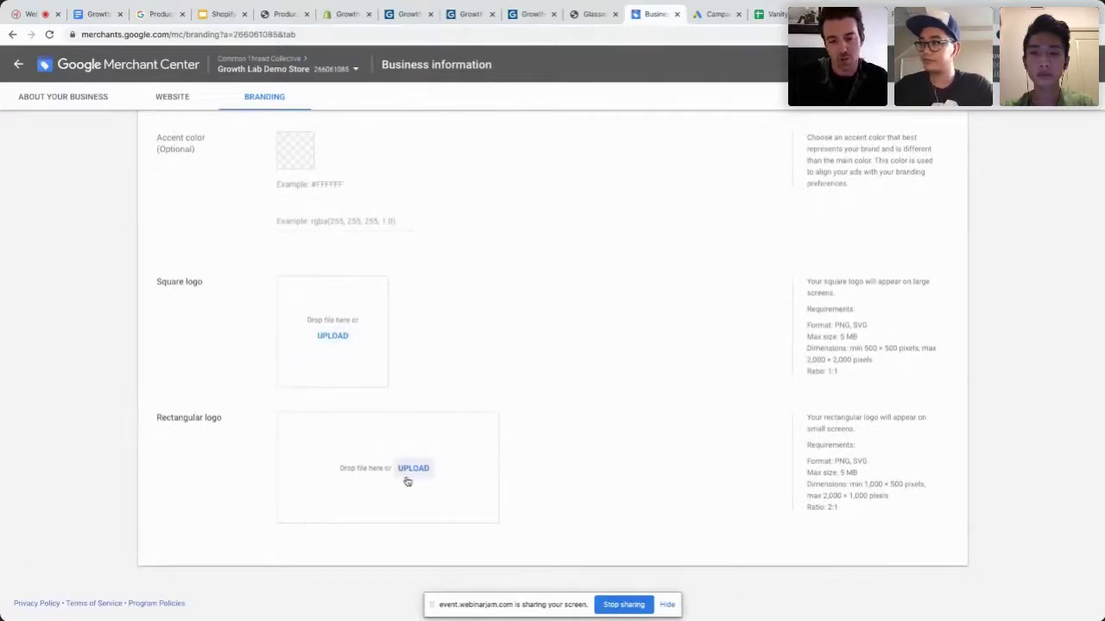
{"action": "left_click_drag", "start_coordinate": [806, 356], "coordinate": [853, 359]}
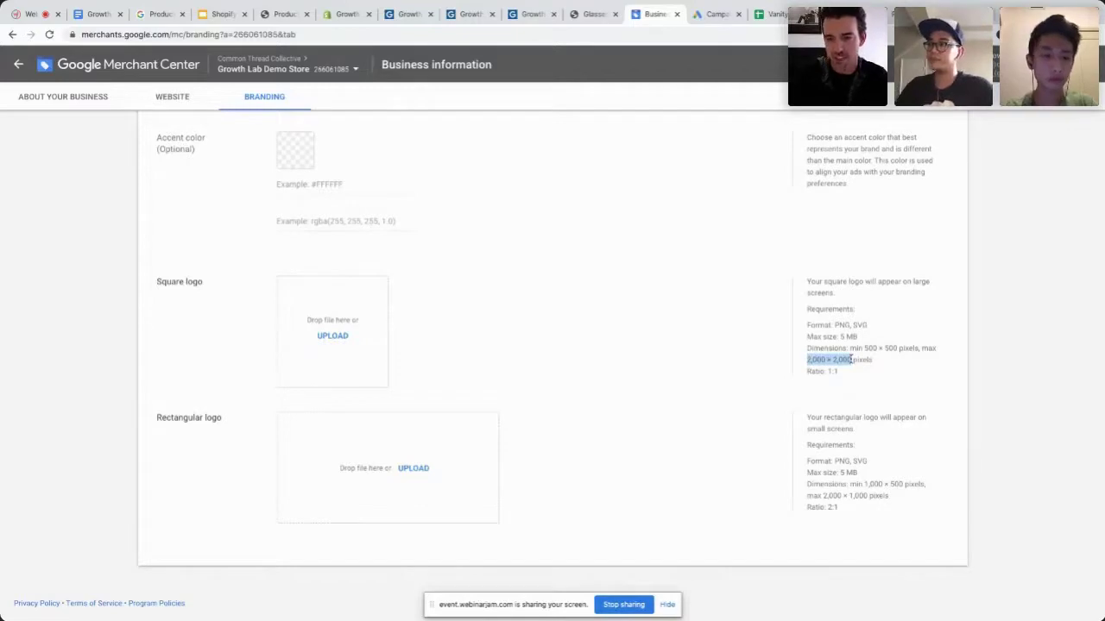
{"action": "left_click", "coordinate": [824, 496]}
{"action": "left_click_drag", "start_coordinate": [824, 496], "coordinate": [864, 496]}
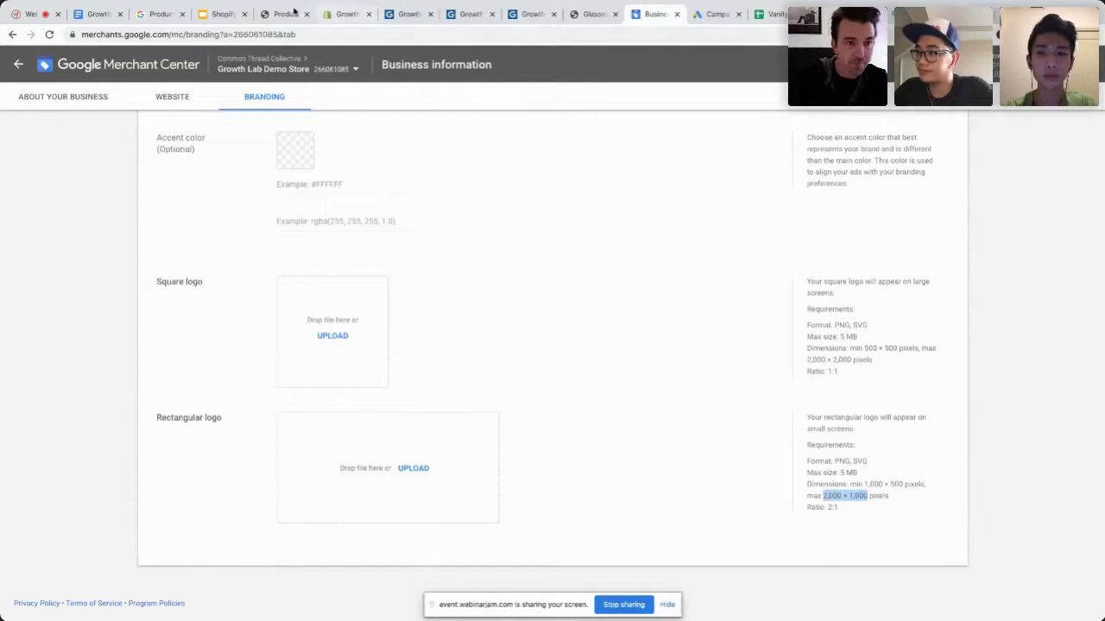
Switch to the Shopify Growth Lab presentation and present slides 21 through 23, ending at the Create Smart Shopping Campaign slide
{"action": "left_click", "coordinate": [222, 15]}
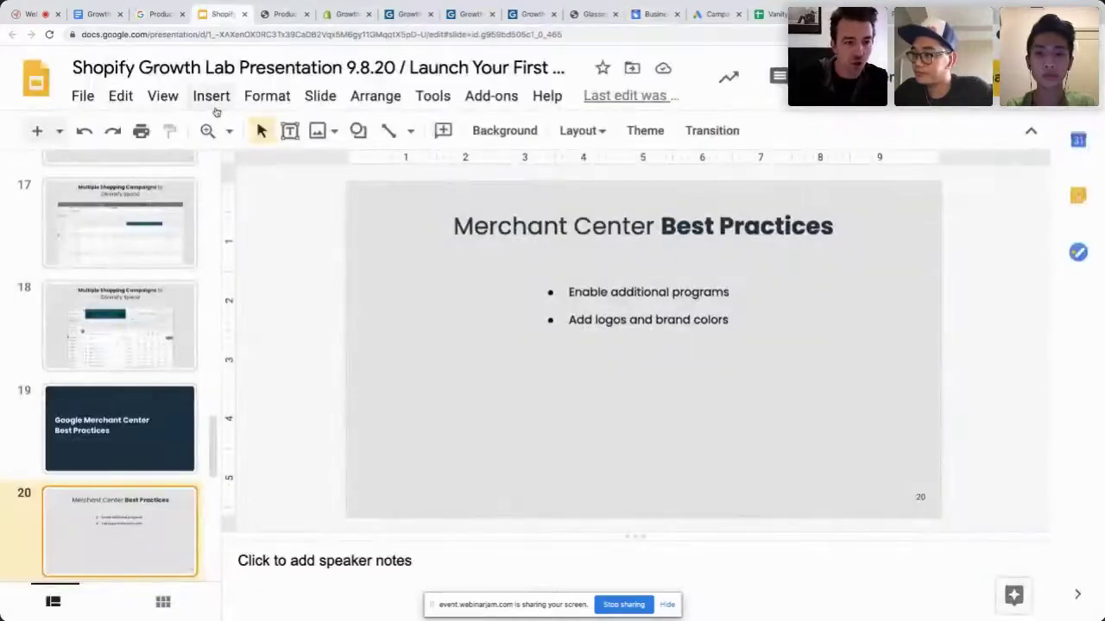
{"action": "scroll", "coordinate": [168, 259], "scroll_direction": "down", "scroll_amount": 2}
{"action": "left_click", "coordinate": [176, 389]}
{"action": "left_click", "coordinate": [165, 430]}
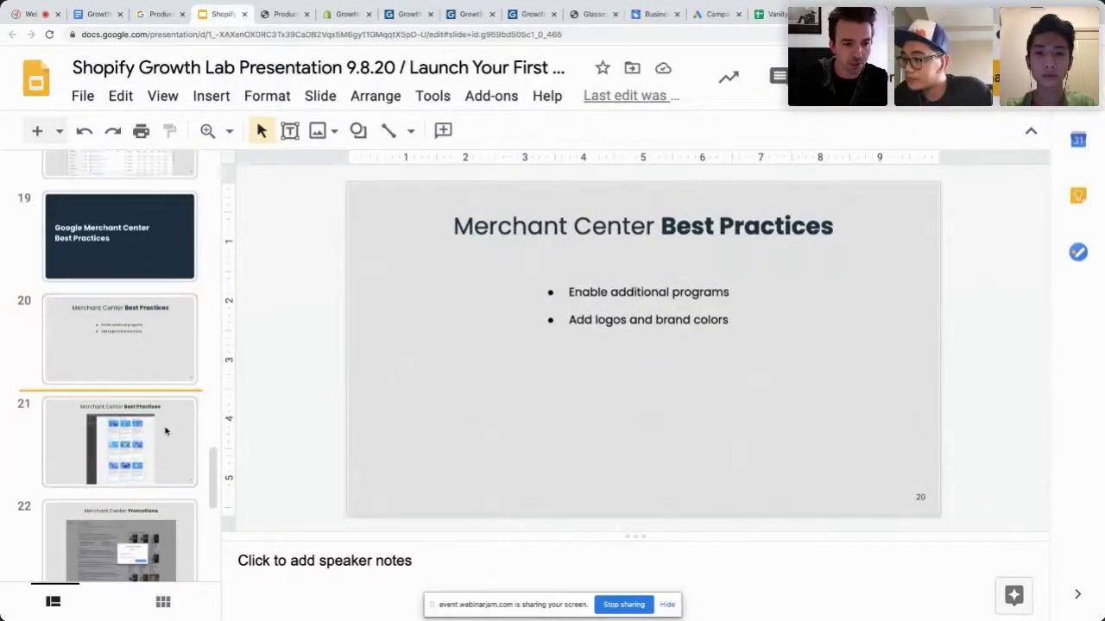
{"action": "key", "text": "ctrl+F5"}
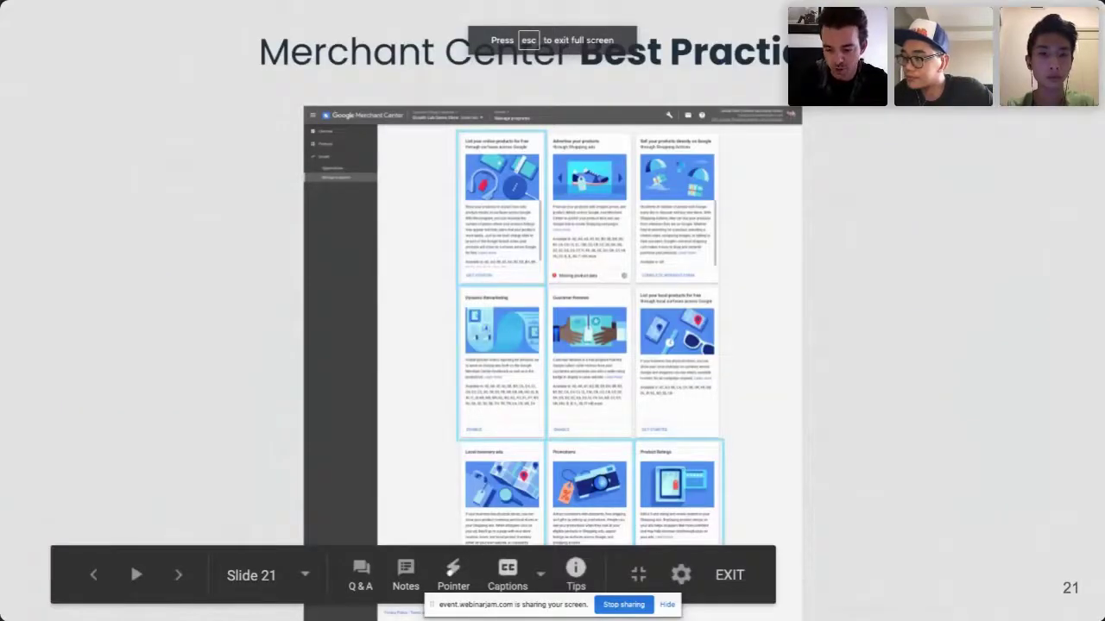
{"action": "key", "text": "Right"}
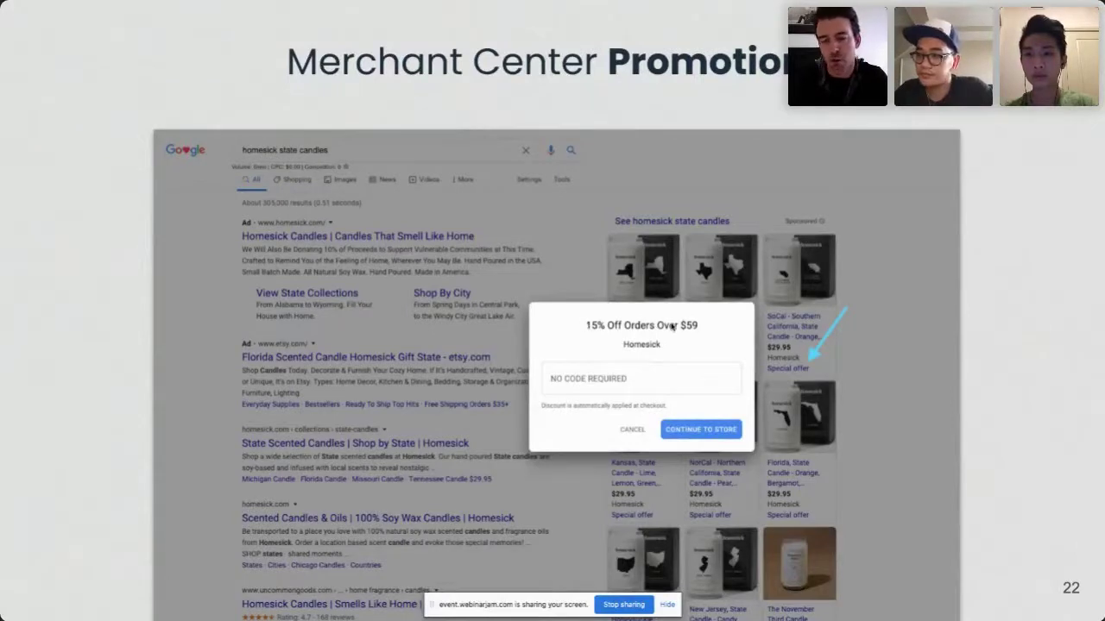
{"action": "key", "text": "Right"}
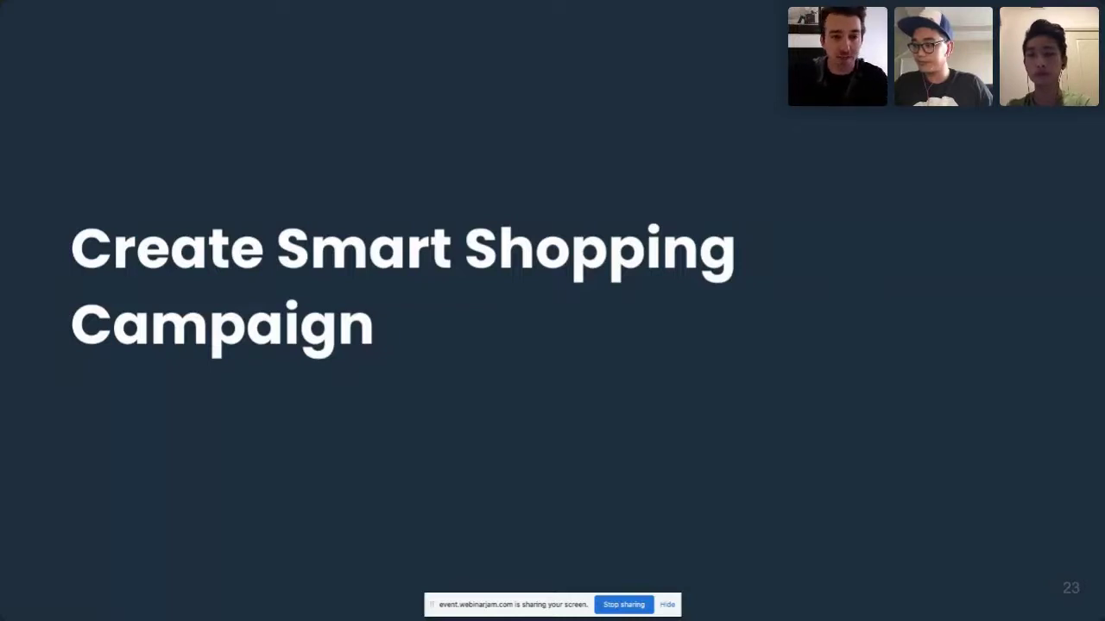
{"action": "key", "text": "Escape"}
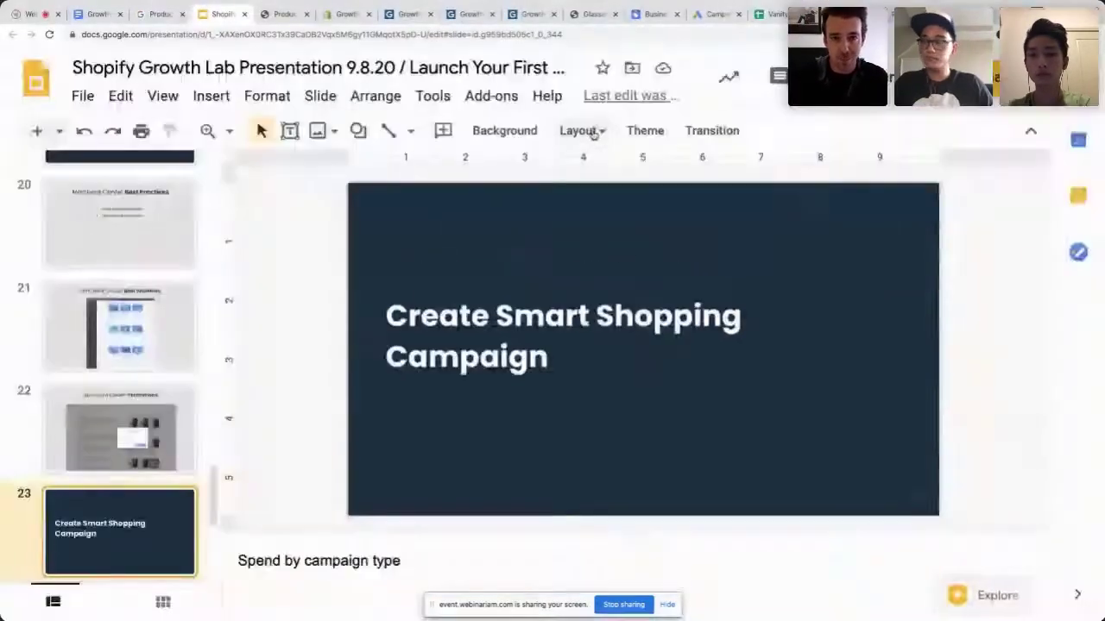
Switch to Google Ads and start a new campaign with the Sales goal, Shopping type and Smart Shopping campaign subtype
{"action": "left_click", "coordinate": [714, 14]}
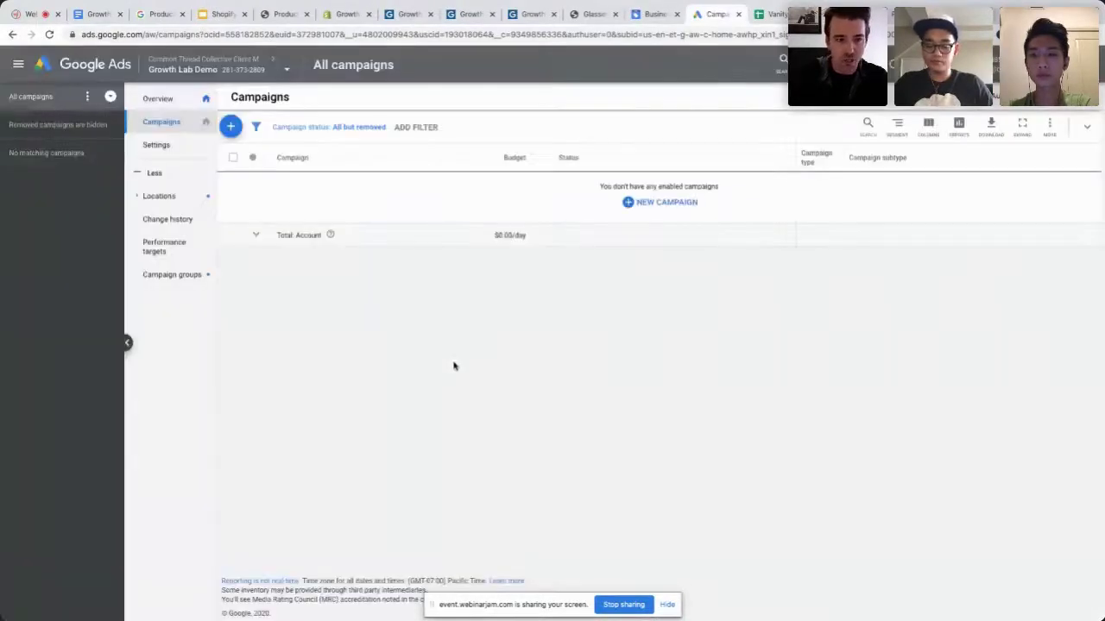
{"action": "left_click", "coordinate": [231, 126]}
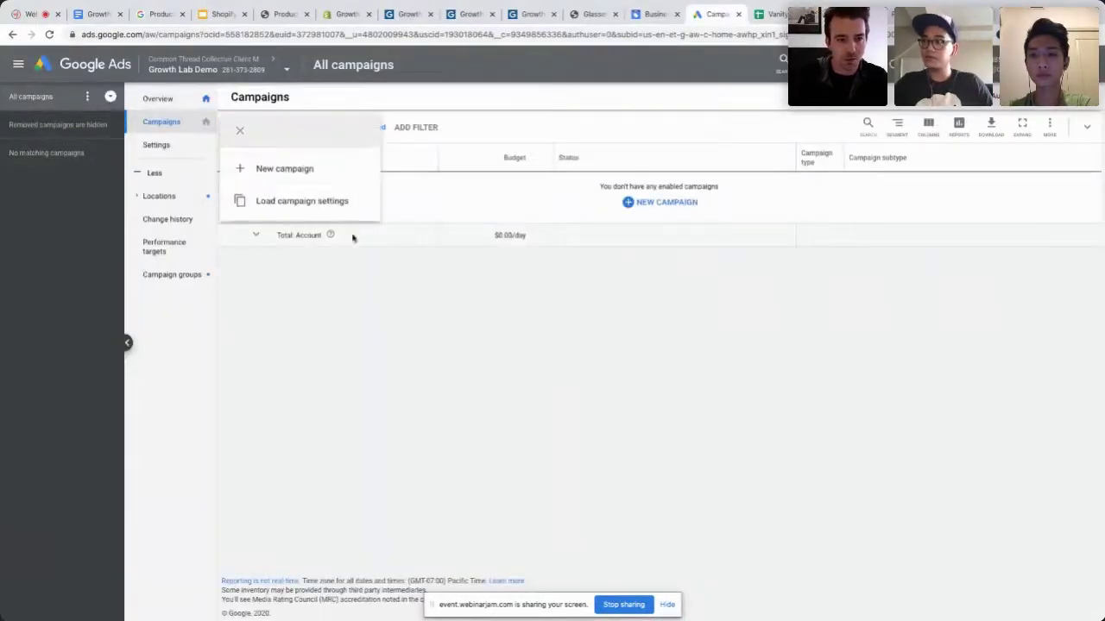
{"action": "left_click", "coordinate": [294, 168]}
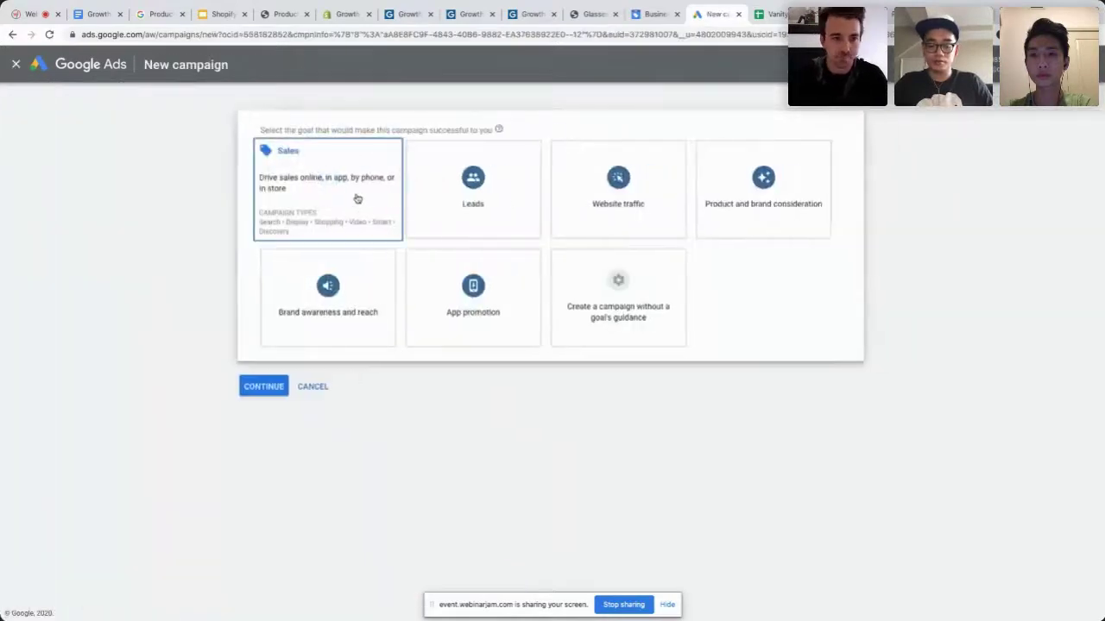
{"action": "left_click", "coordinate": [357, 199]}
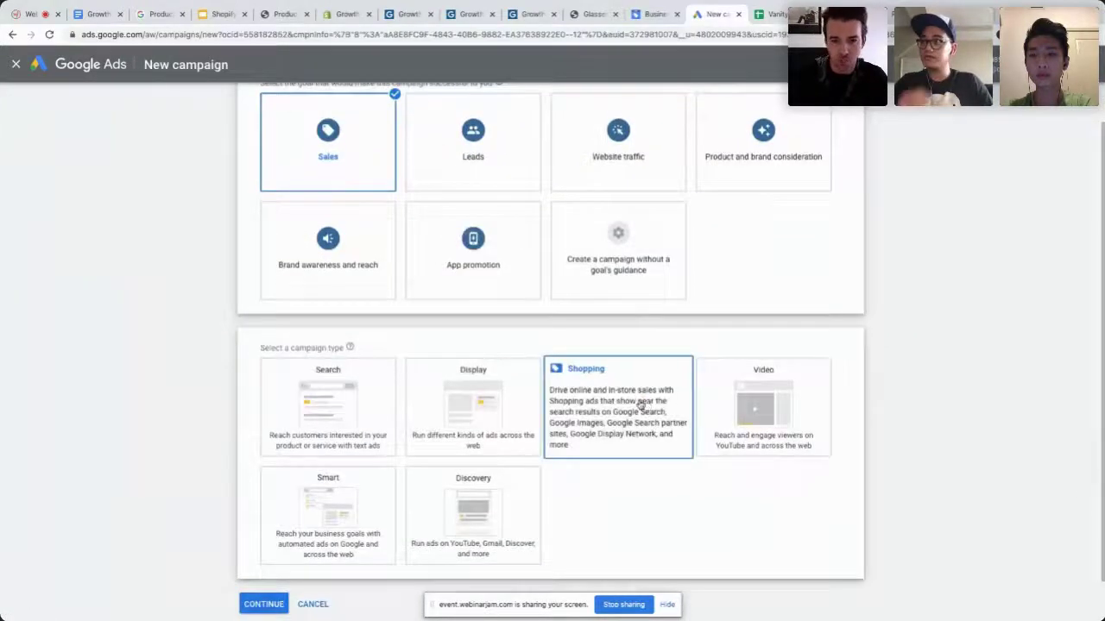
{"action": "left_click", "coordinate": [640, 405]}
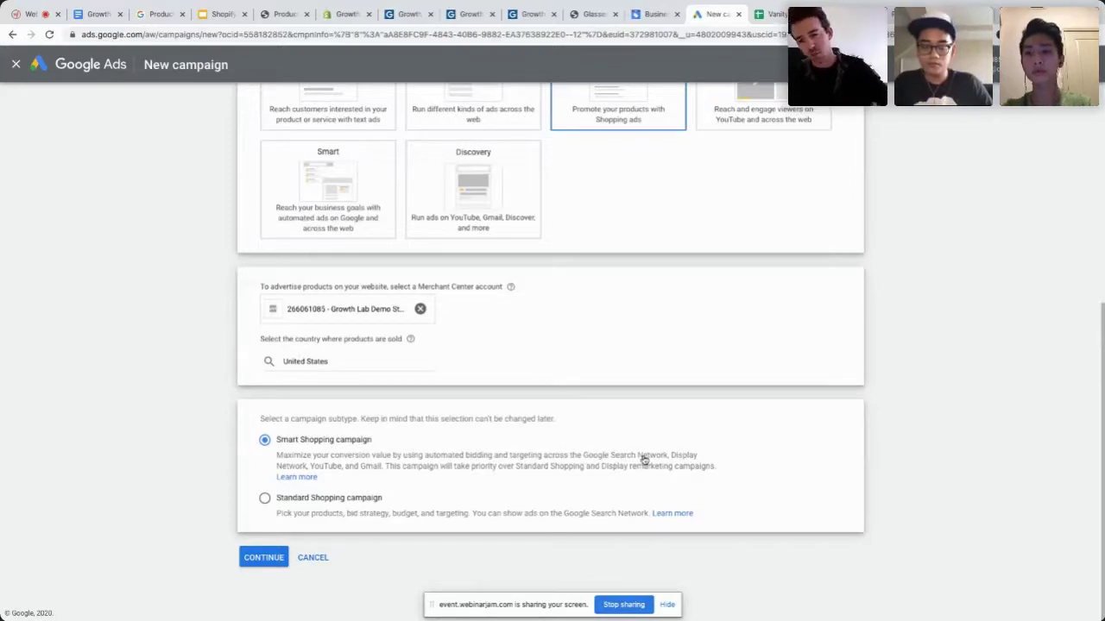
{"action": "left_click", "coordinate": [265, 561]}
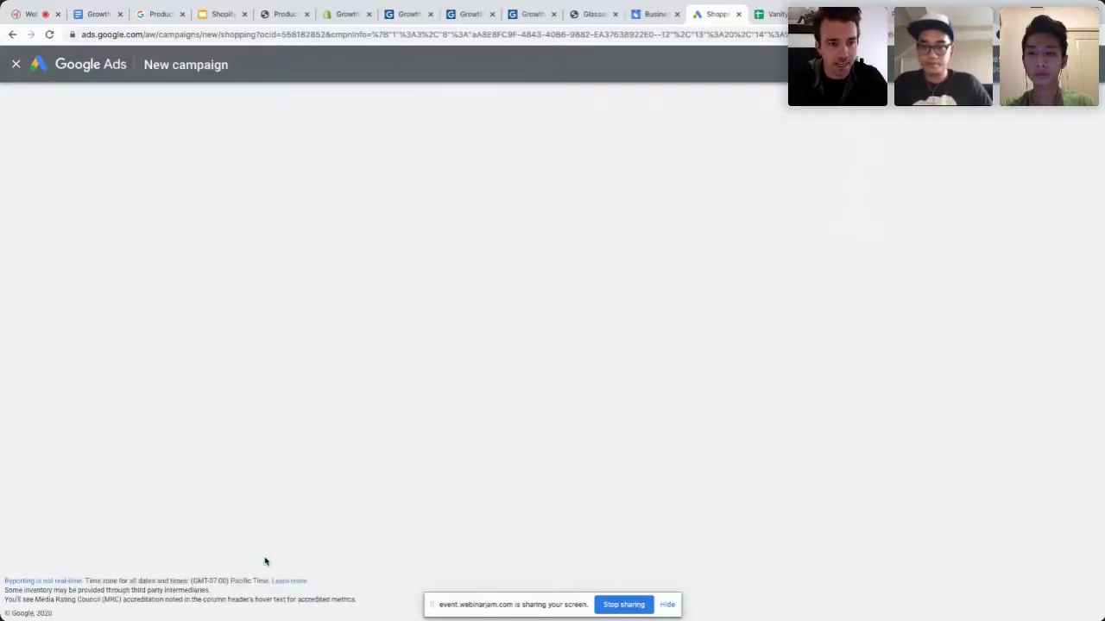
Name the campaign "US - Smart", set its average daily budget to $30, and save the campaign settings
{"action": "type", "text": "US - Smart"}
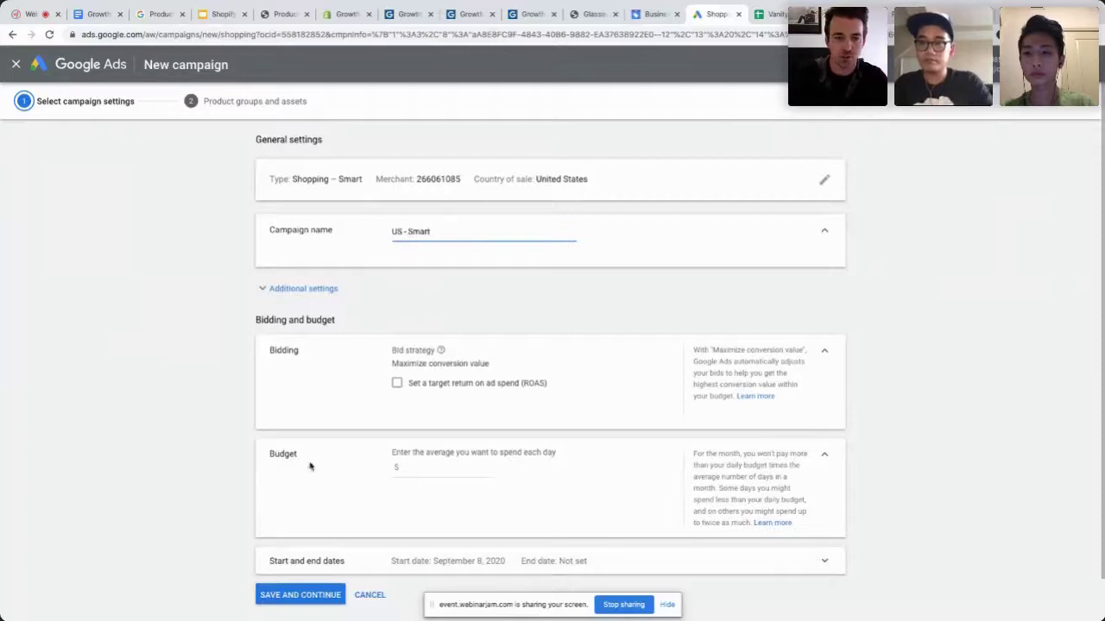
{"action": "left_click", "coordinate": [457, 476]}
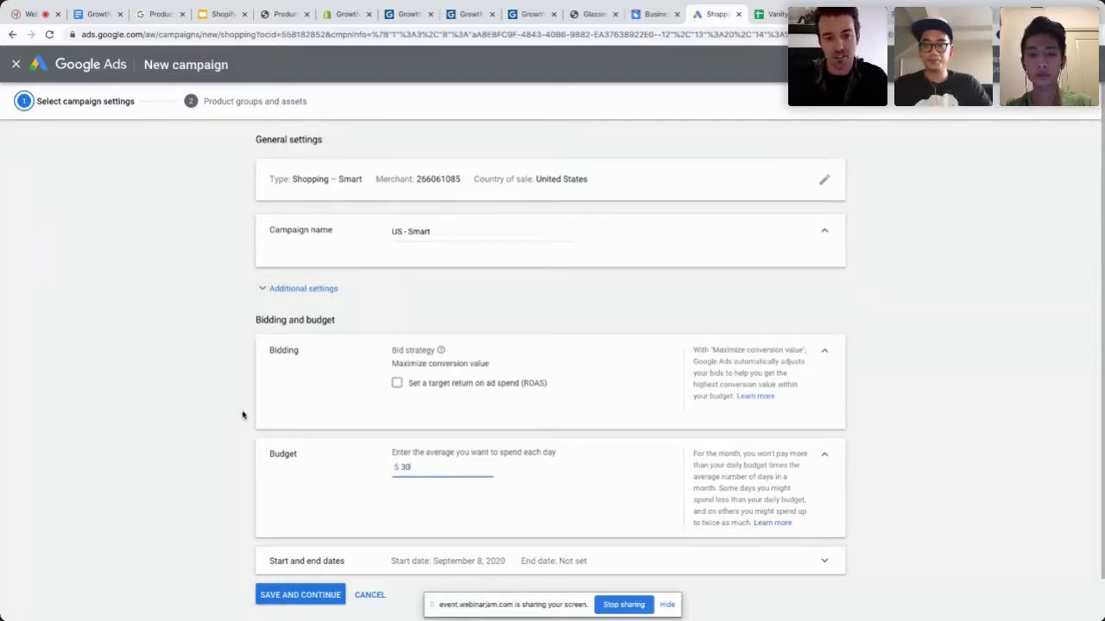
{"action": "scroll", "coordinate": [243, 415], "scroll_direction": "down", "scroll_amount": 1}
{"action": "left_click", "coordinate": [302, 556]}
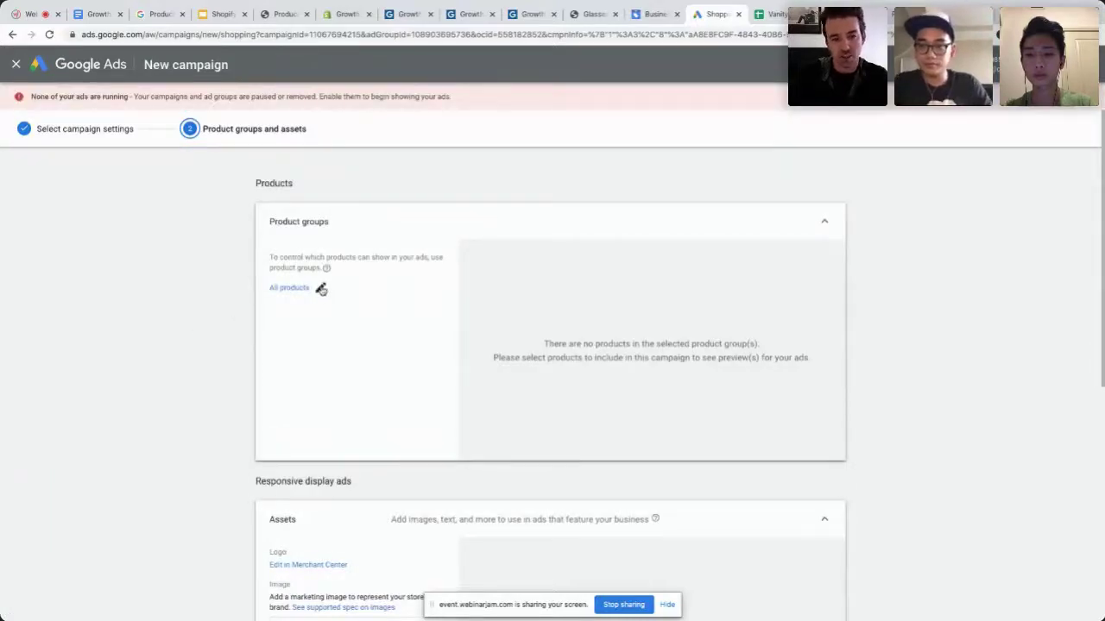
Review the product groups and ad assets, checking the logo settings on the Merchant Center branding page before returning to the campaign
{"action": "scroll", "coordinate": [319, 345], "scroll_direction": "down", "scroll_amount": 2}
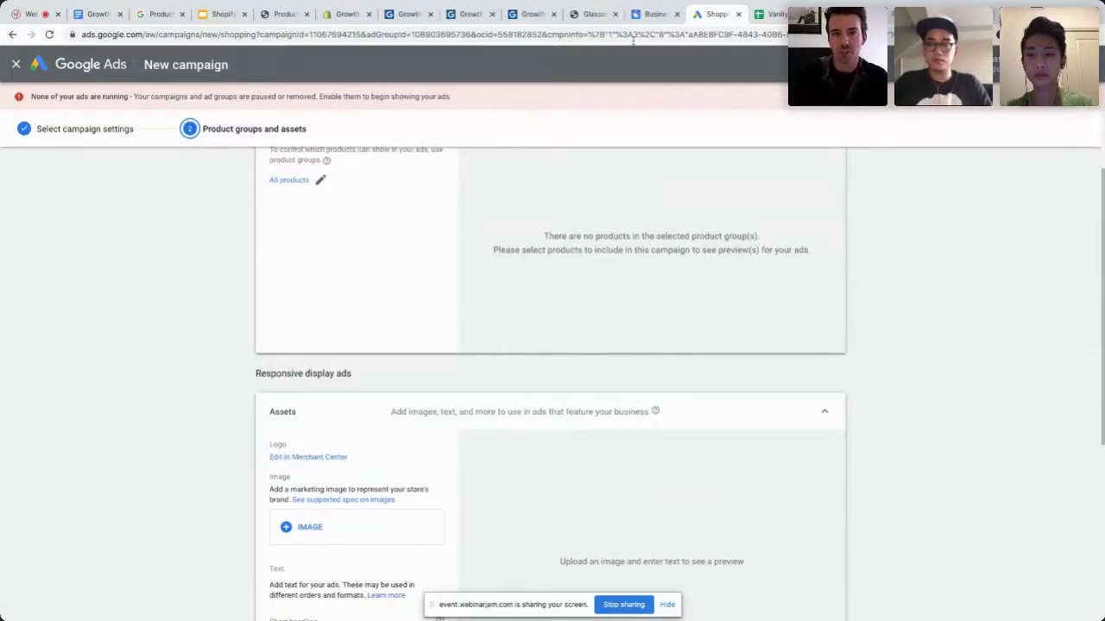
{"action": "left_click", "coordinate": [654, 13]}
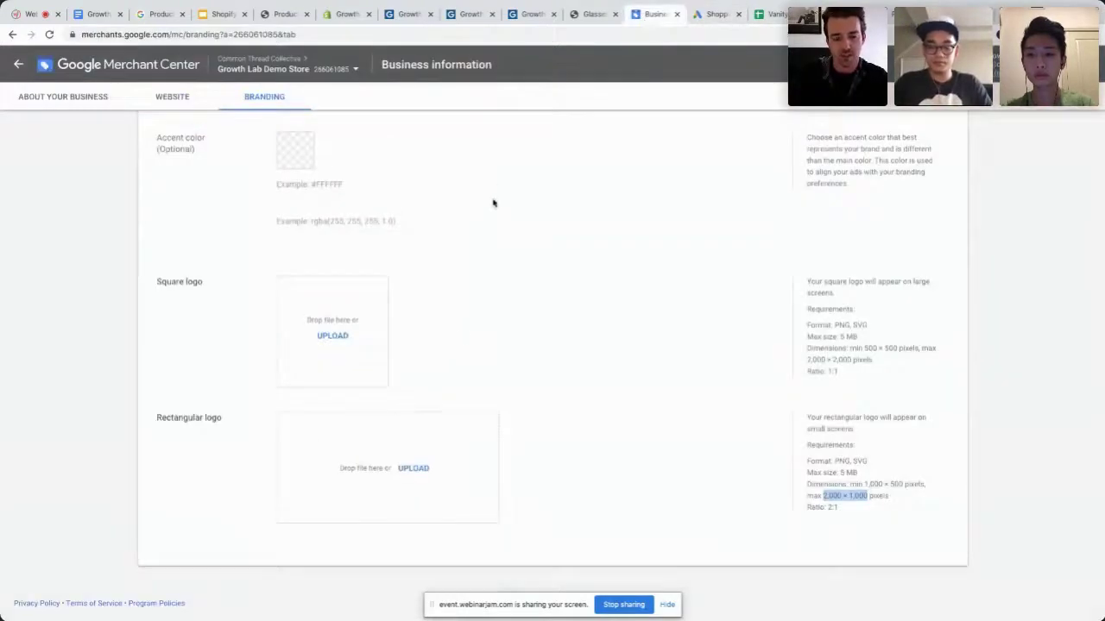
{"action": "key", "text": "ctrl+Tab"}
{"action": "scroll", "coordinate": [307, 466], "scroll_direction": "down", "scroll_amount": 2}
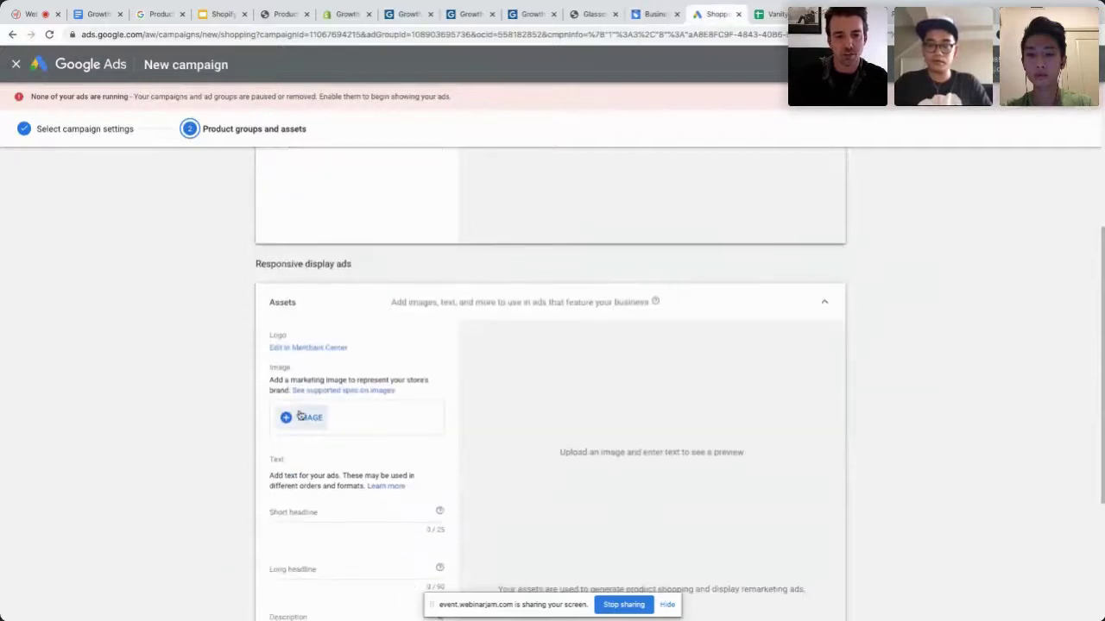
Upload the marketing image from the desktop to the campaign's responsive display ad assets and save it
{"action": "left_click", "coordinate": [304, 419]}
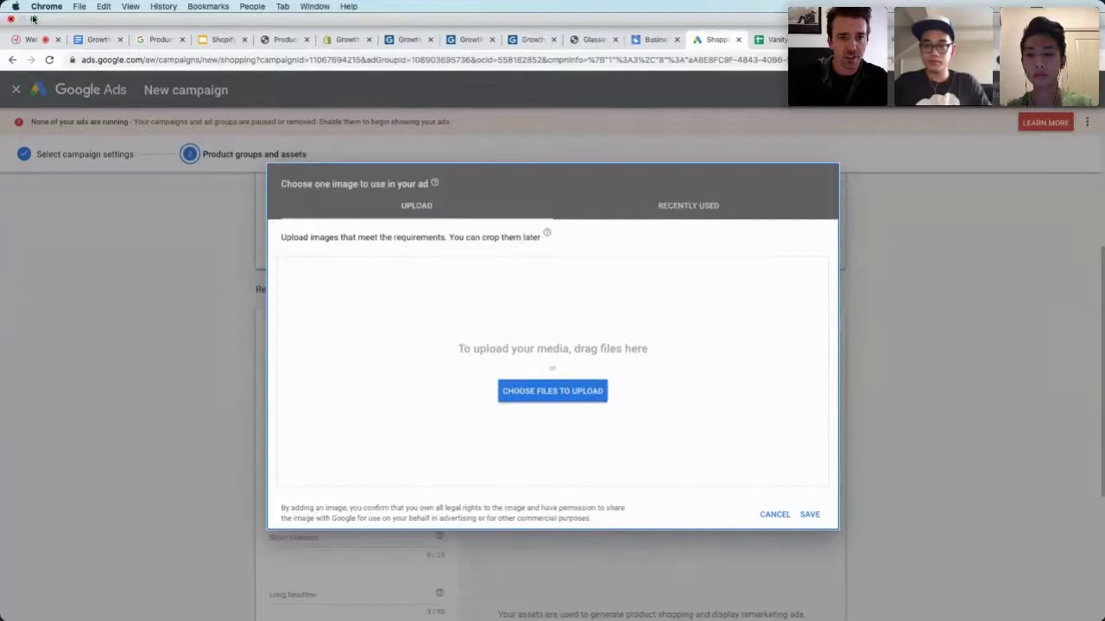
{"action": "left_click", "coordinate": [35, 21]}
{"action": "left_click_drag", "start_coordinate": [1031, 244], "coordinate": [508, 365]}
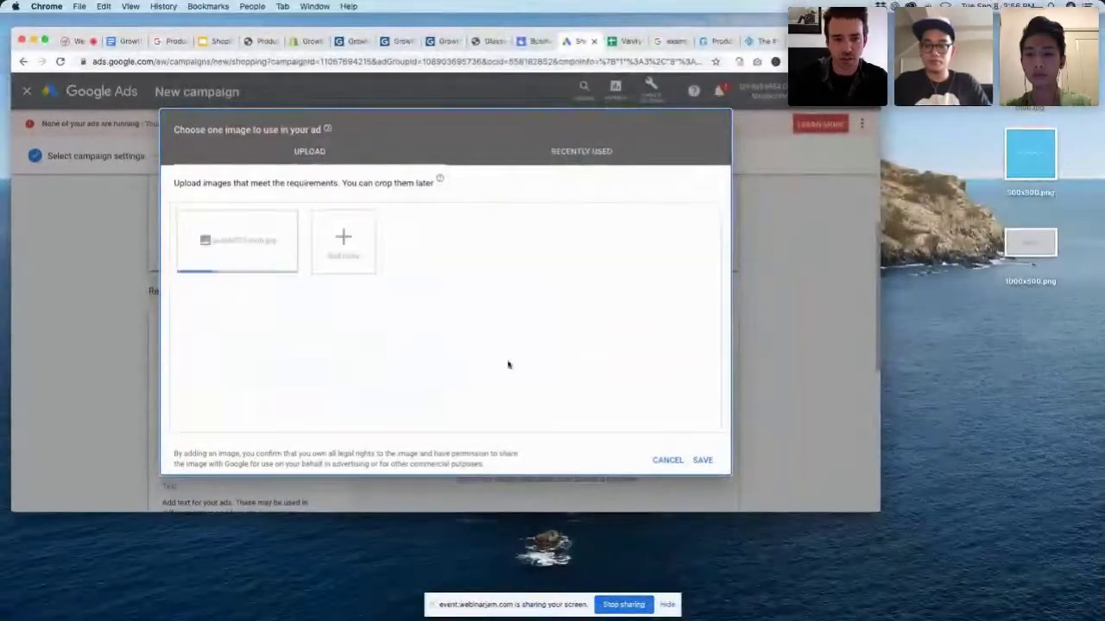
{"action": "left_click", "coordinate": [704, 460]}
Set the short headline to "Brand Name", the long headline to "Brand Name - Tag Line" and the description to "Example"
{"action": "scroll", "coordinate": [563, 363], "scroll_direction": "down", "scroll_amount": 5}
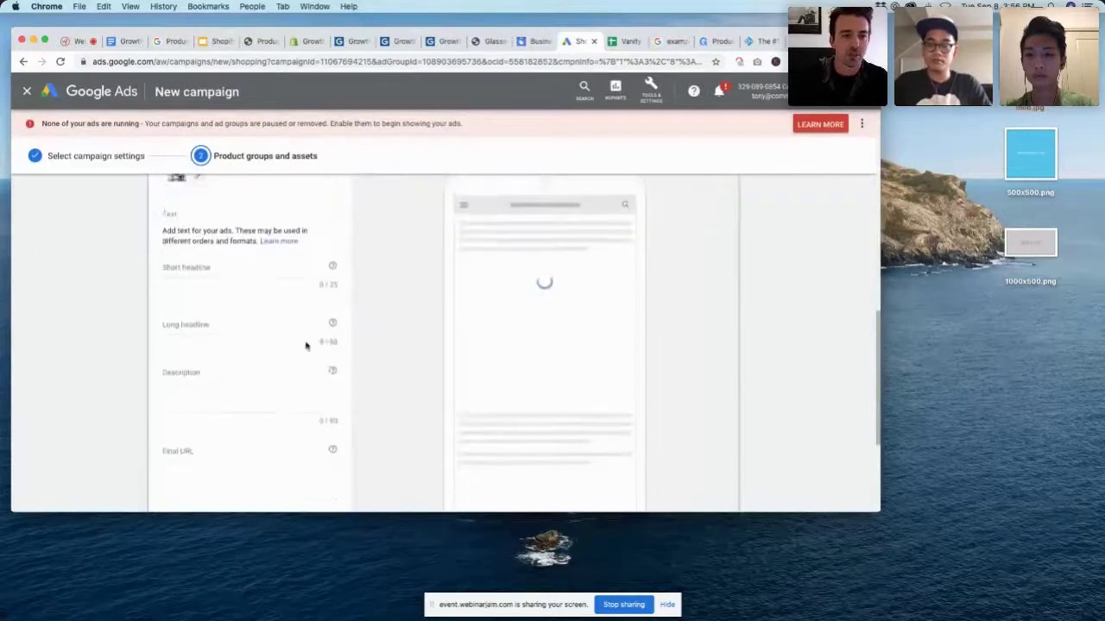
{"action": "left_click", "coordinate": [250, 266]}
{"action": "type", "text": "B"}
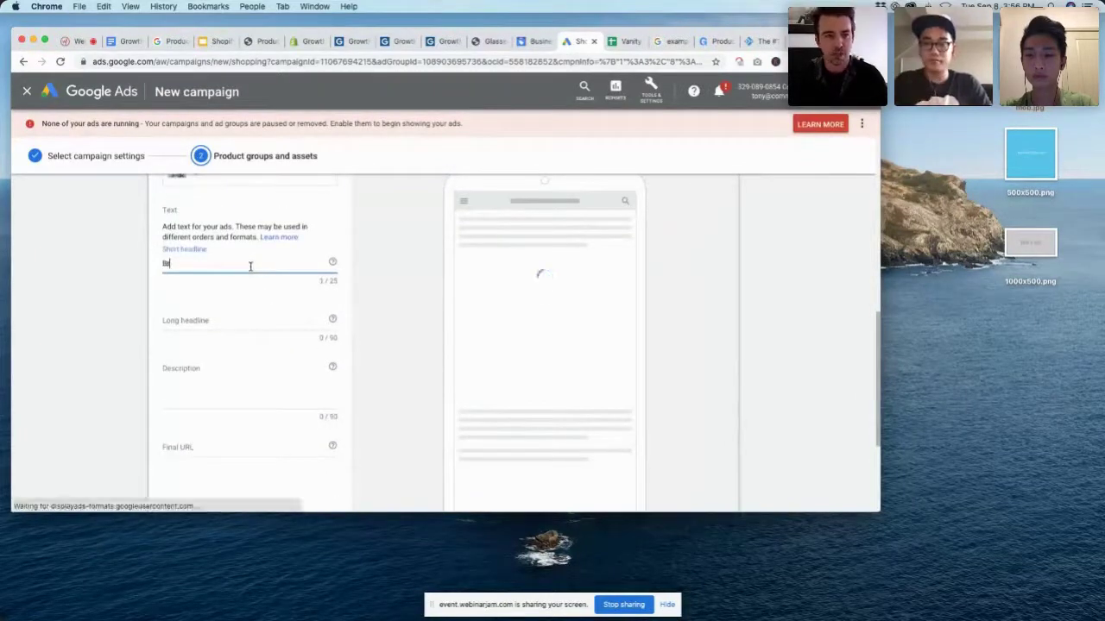
{"action": "type", "text": "rand Name"}
{"action": "key", "text": "Tab"}
{"action": "type", "text": "Brand Nam"}
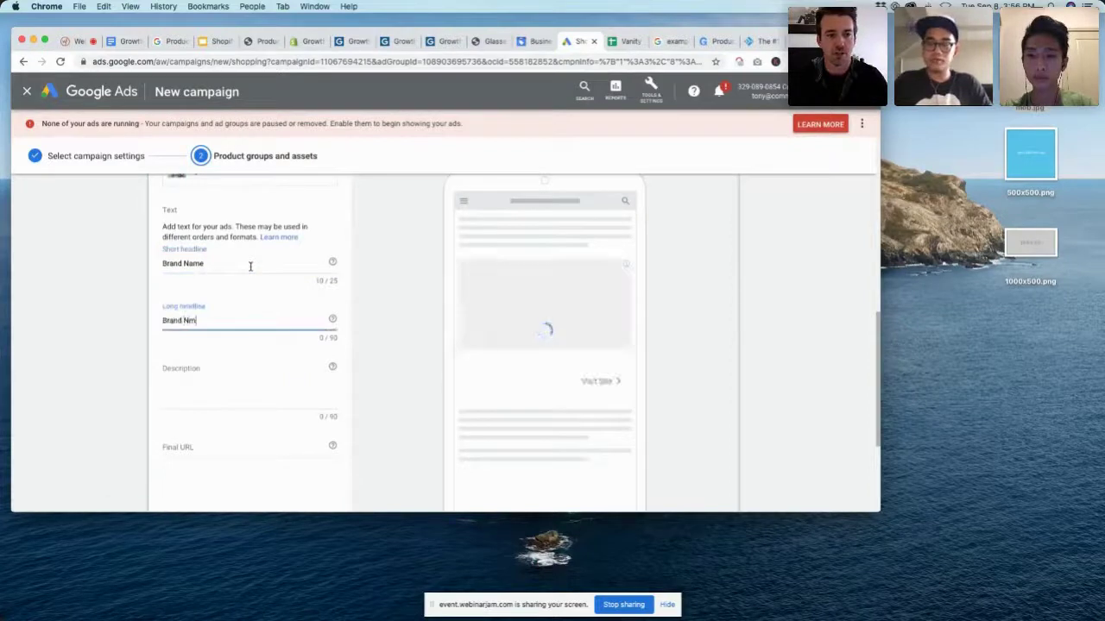
{"action": "type", "text": "e - Tag Line"}
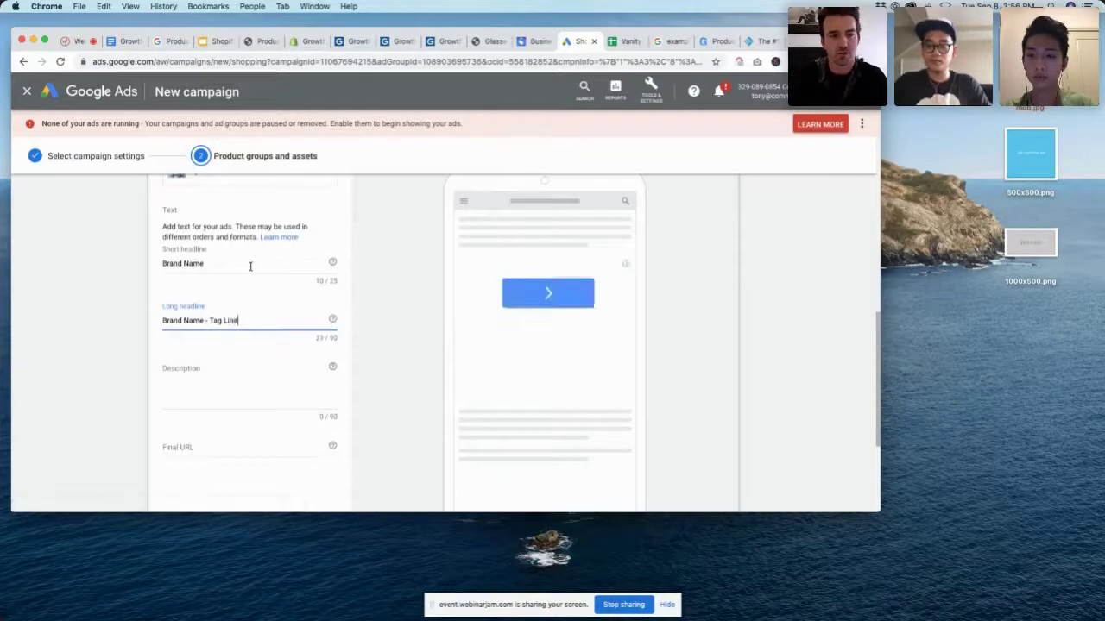
{"action": "left_click", "coordinate": [234, 392]}
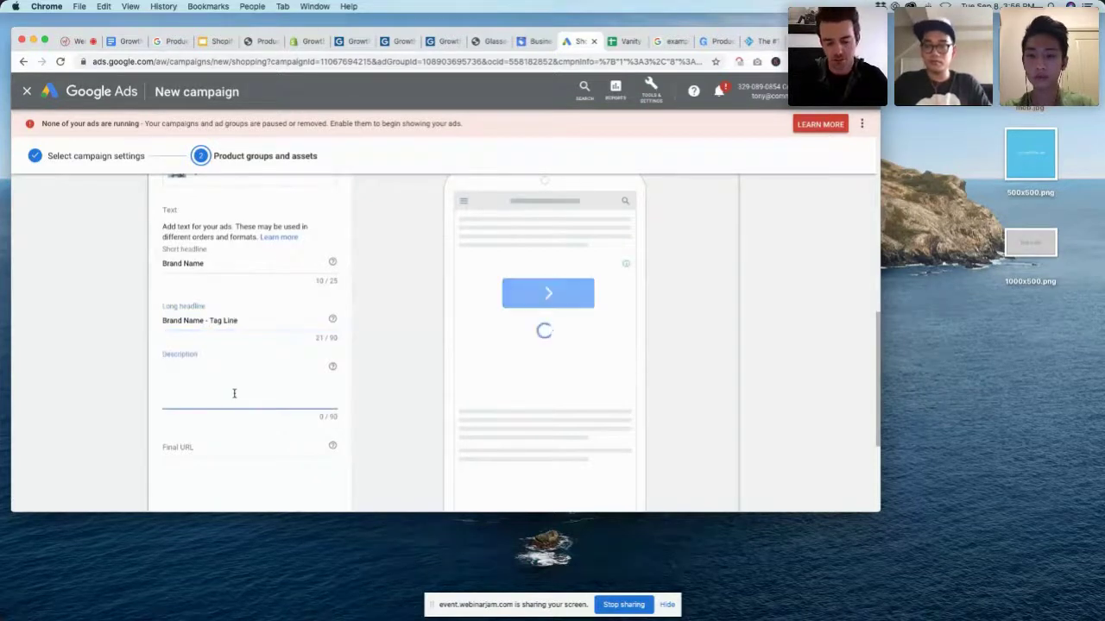
{"action": "type", "text": "Example"}
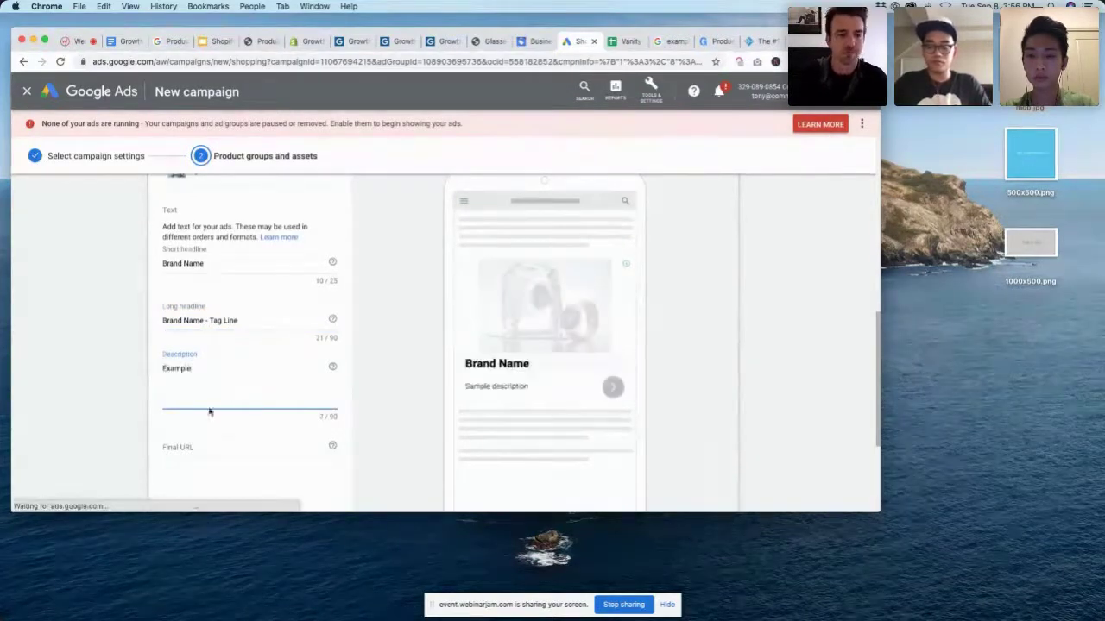
Copy the demo store's base URL from its Glasses product page into the ad's final URL and save the campaign
{"action": "left_click", "coordinate": [485, 40]}
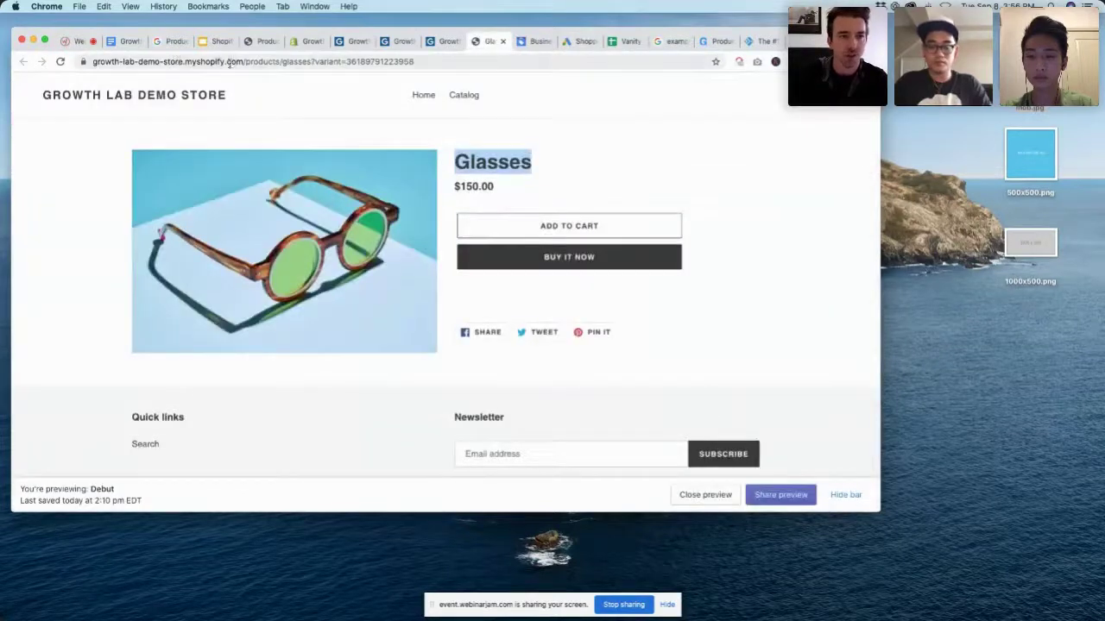
{"action": "left_click_drag", "start_coordinate": [242, 62], "coordinate": [89, 61]}
{"action": "key", "text": "super+c"}
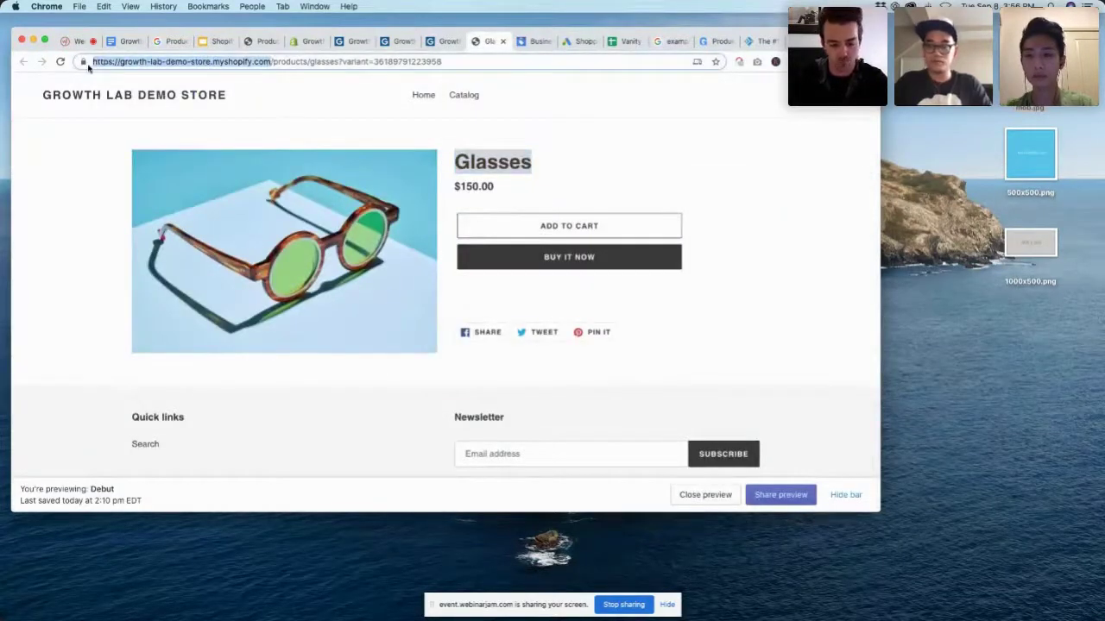
{"action": "left_click", "coordinate": [578, 41]}
{"action": "left_click", "coordinate": [203, 445]}
{"action": "key", "text": "super+v"}
{"action": "scroll", "coordinate": [203, 445], "scroll_direction": "down", "scroll_amount": 3}
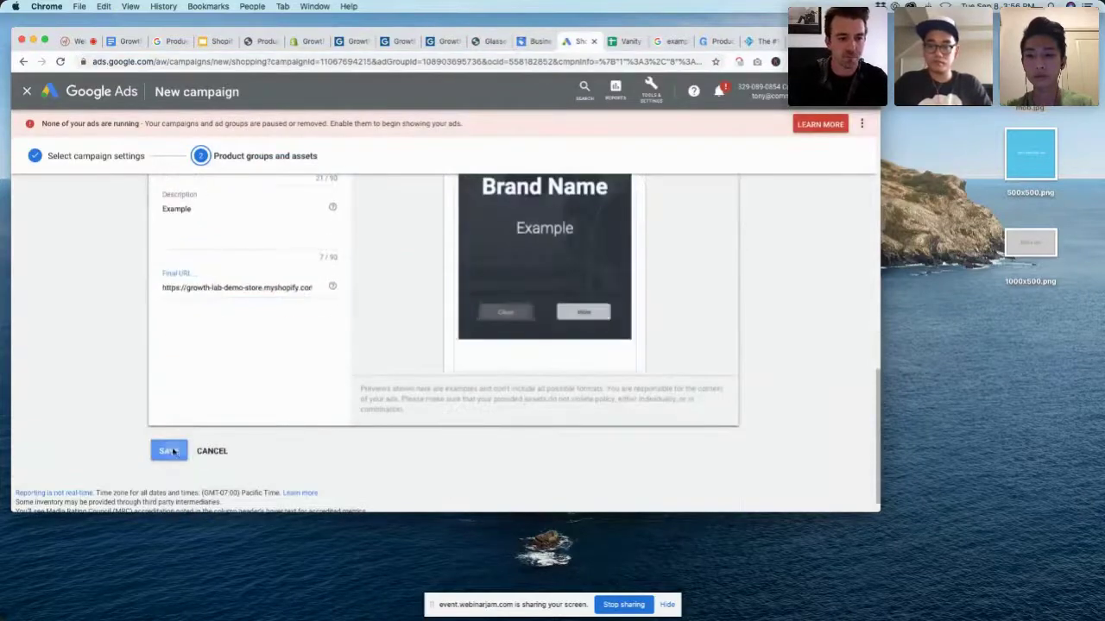
{"action": "left_click", "coordinate": [168, 449]}
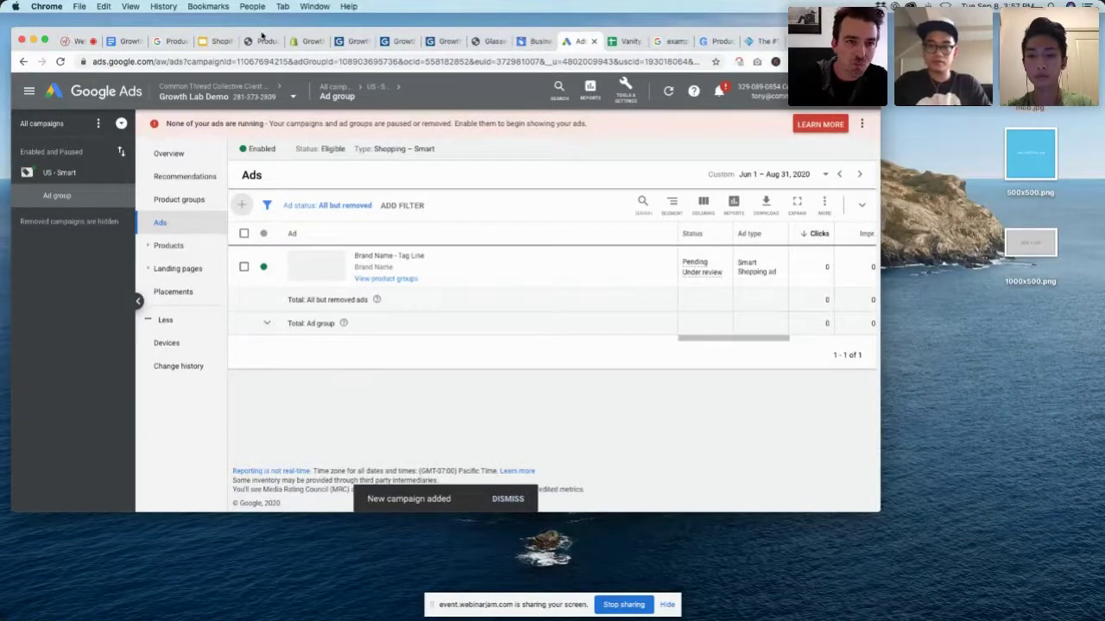
Return to the Shopify Growth Lab presentation and show the "What to Expect Next" slide
{"action": "left_click", "coordinate": [216, 41]}
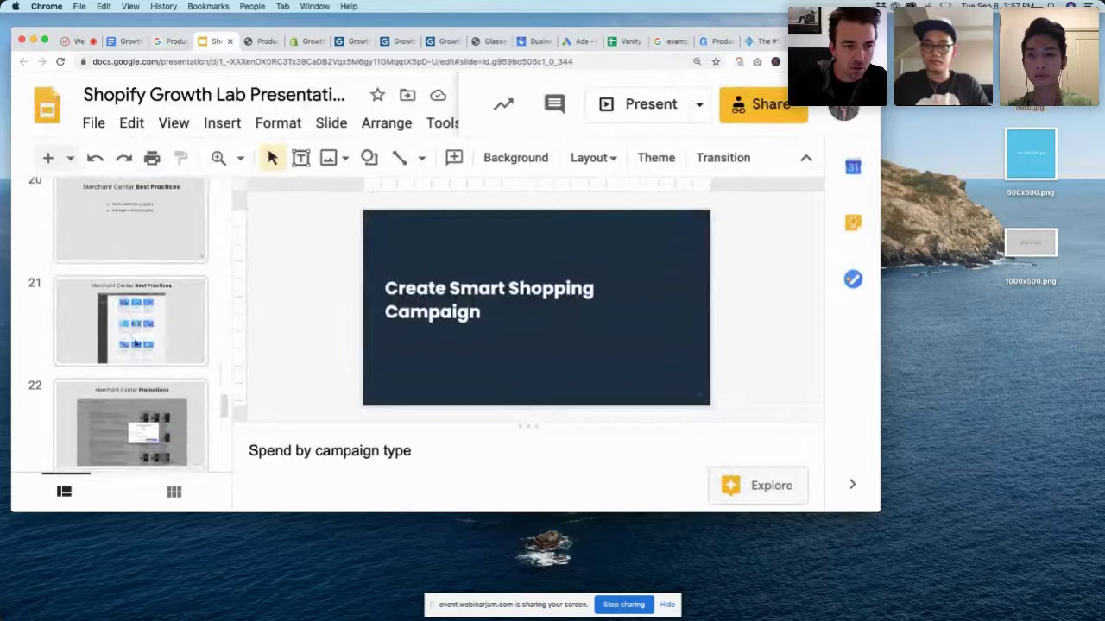
{"action": "key", "text": "Down"}
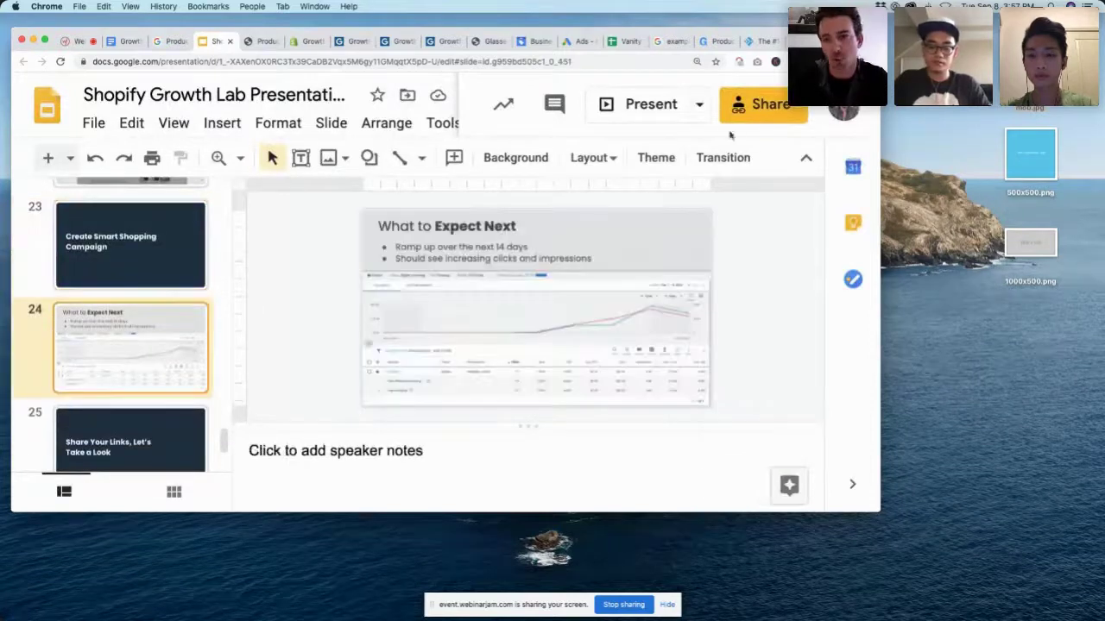
Present the "What to Expect Next" slide in full screen
{"action": "left_click", "coordinate": [665, 109]}
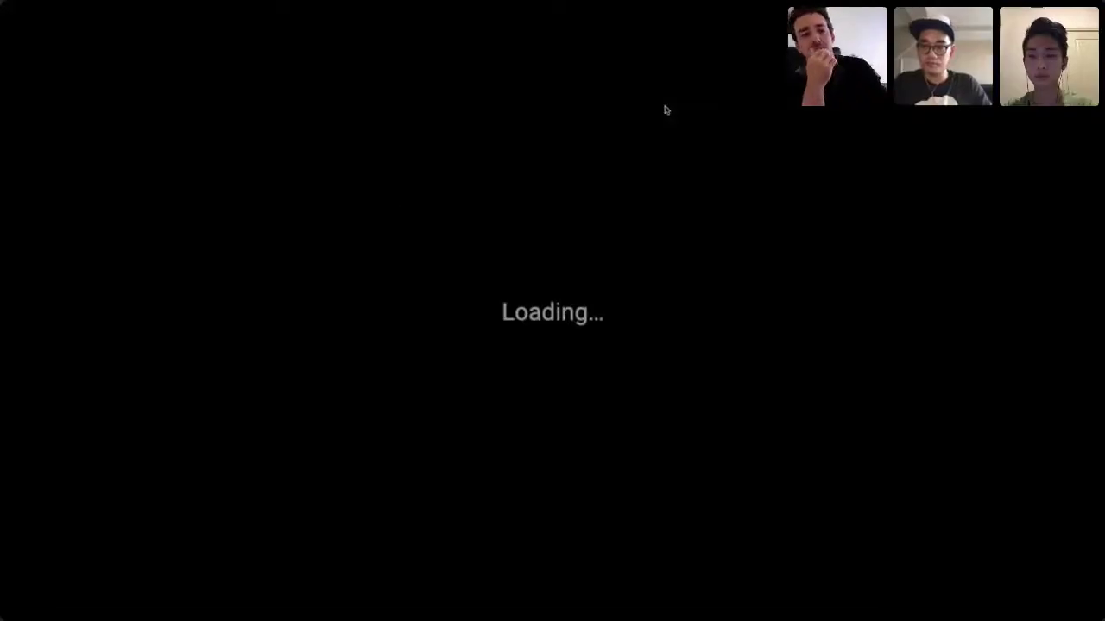
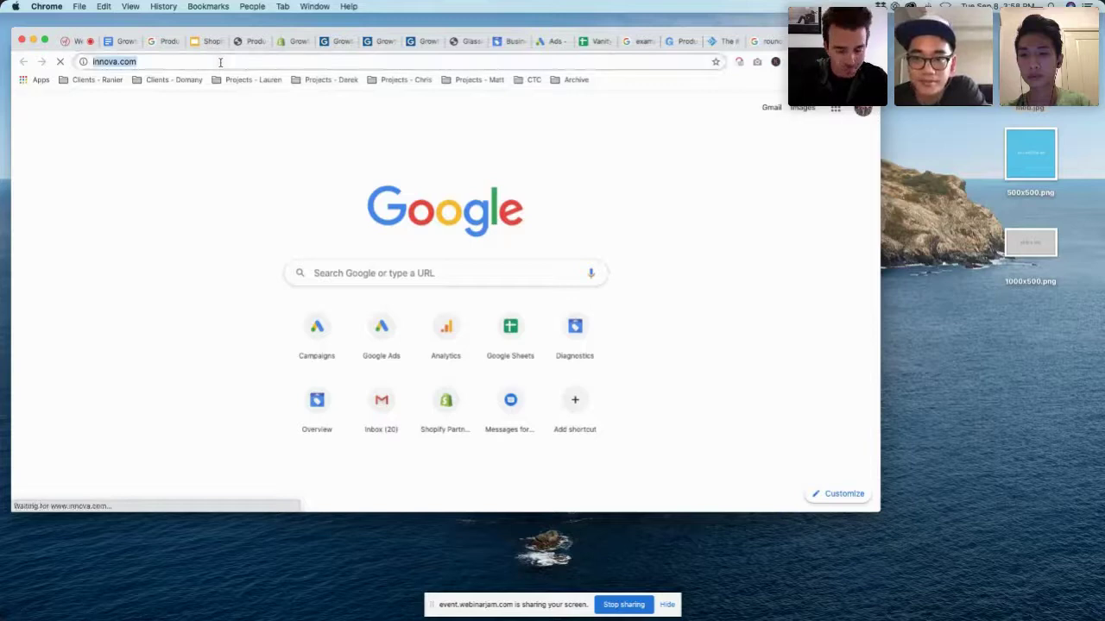
Search Google for "innova" in a new tab and dismiss the location permission request
{"action": "double_click", "coordinate": [147, 61]}
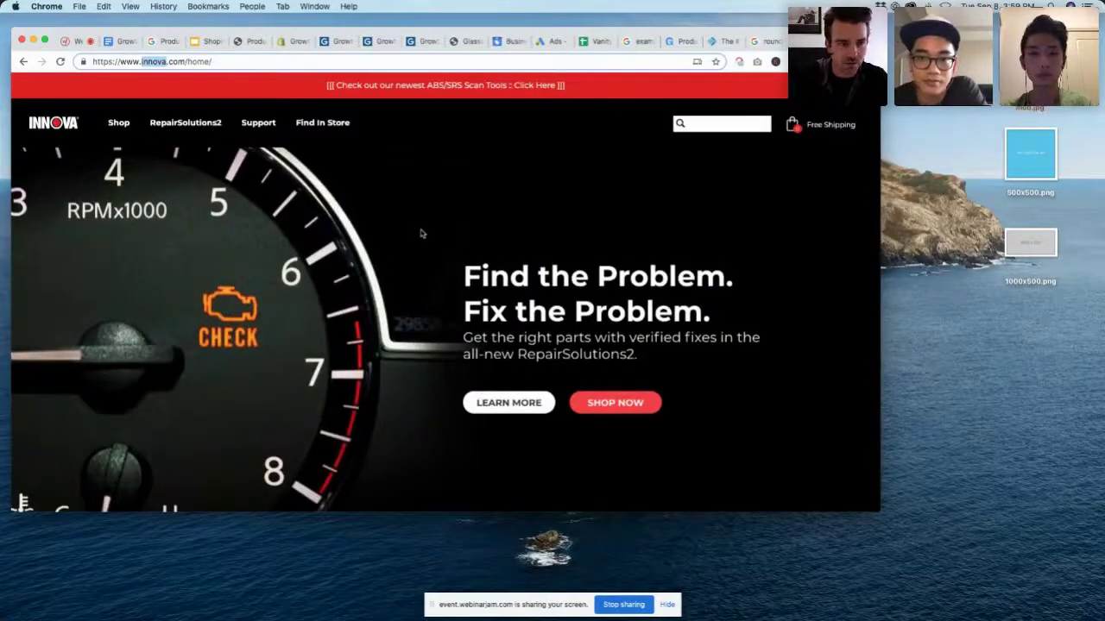
{"action": "key", "text": "super+t"}
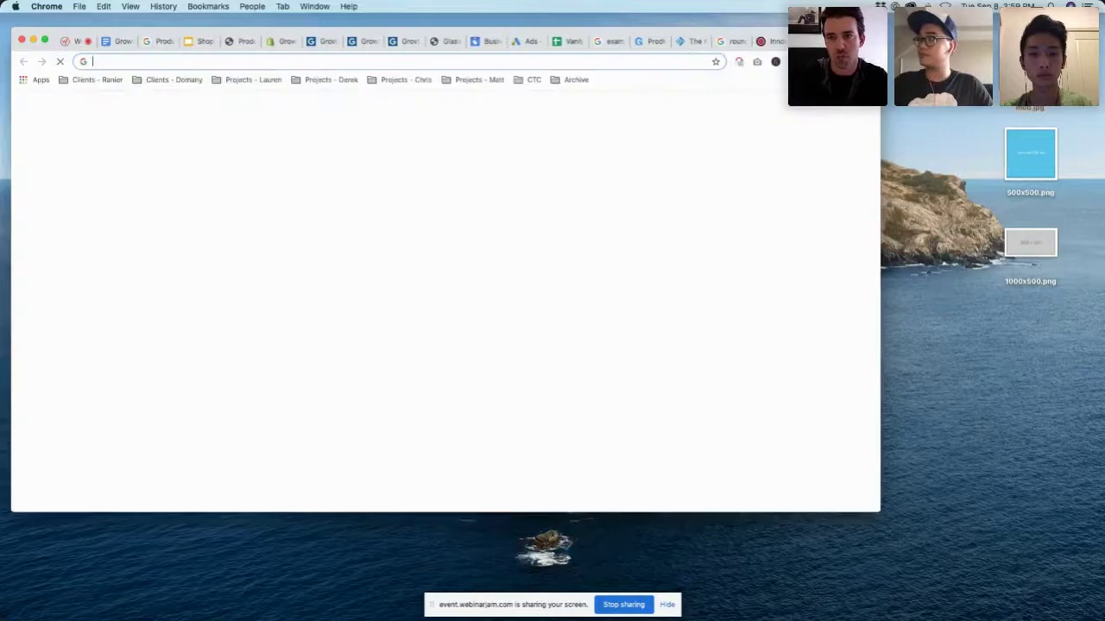
{"action": "type", "text": "innova"}
{"action": "key", "text": "Return"}
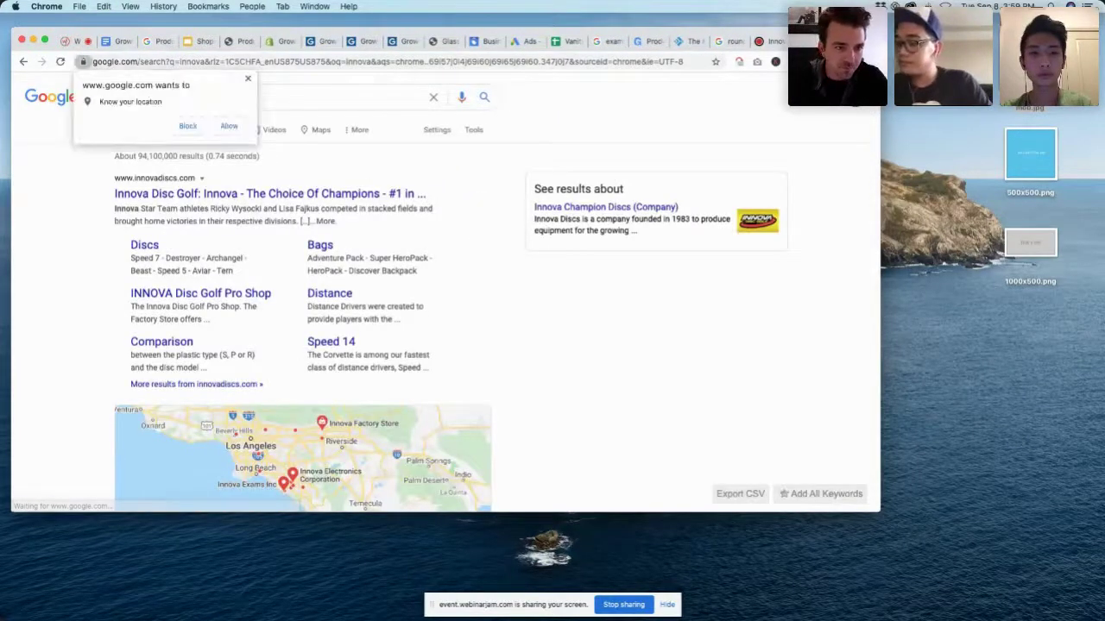
{"action": "left_click", "coordinate": [247, 78]}
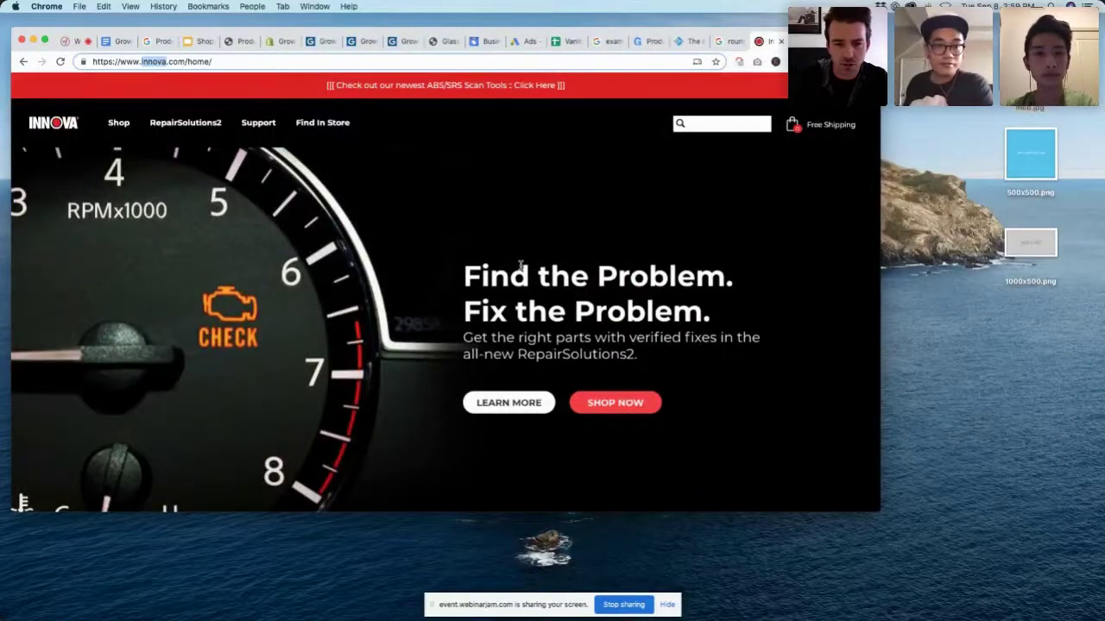
Close the keyword tool widgets beside the "innova" results and highlight the keyword's monthly search volume
{"action": "key", "text": "super+bracketleft"}
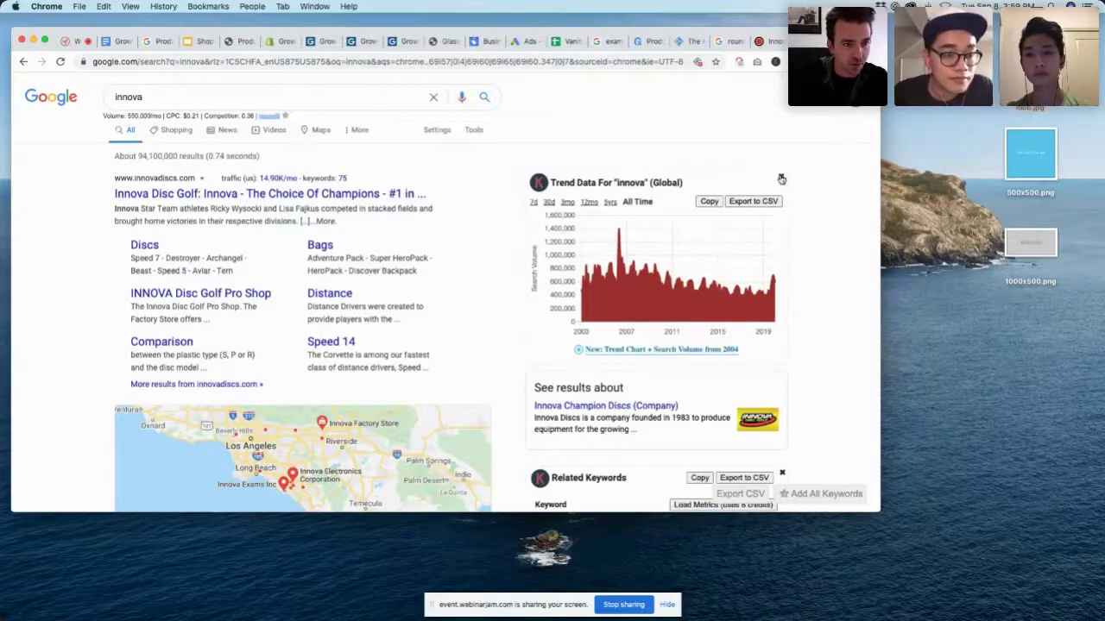
{"action": "left_click", "coordinate": [781, 179]}
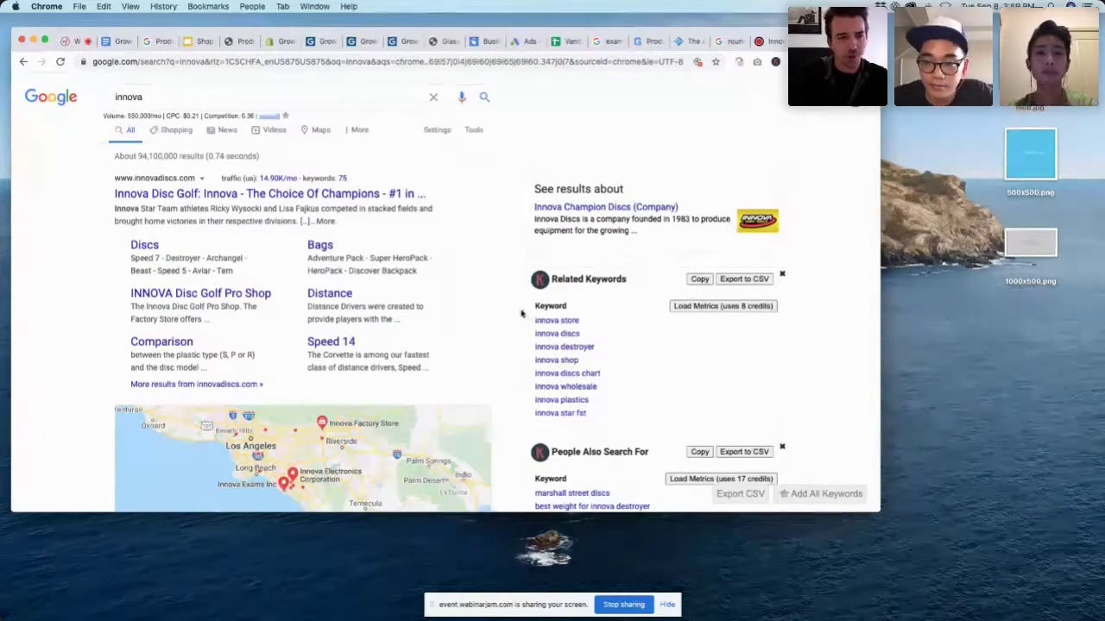
{"action": "left_click", "coordinate": [783, 275]}
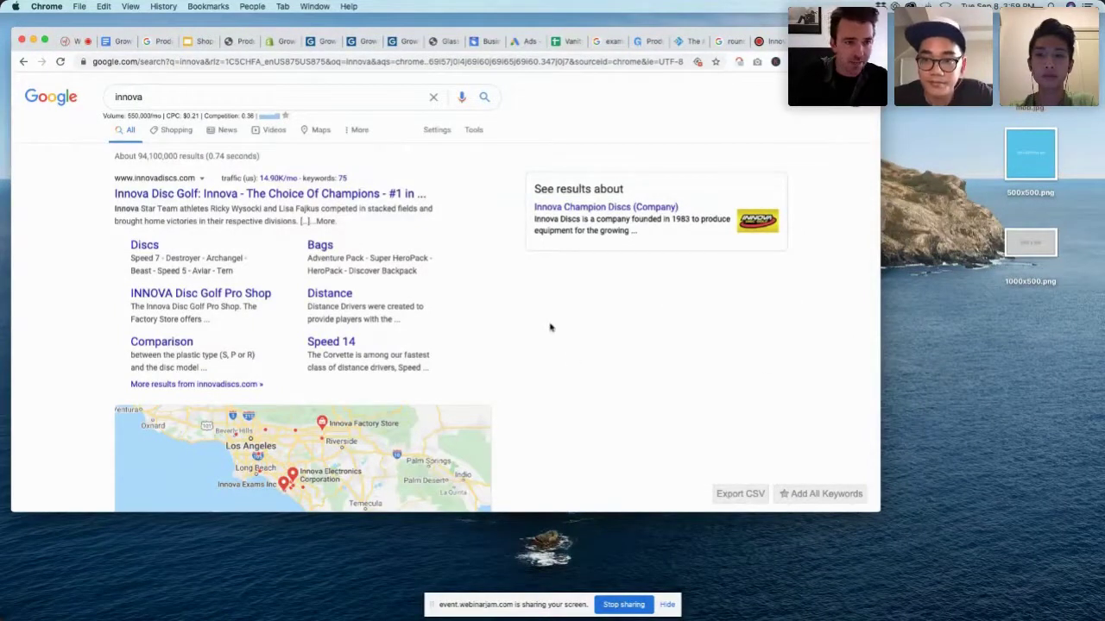
{"action": "left_click_drag", "start_coordinate": [101, 115], "coordinate": [158, 116]}
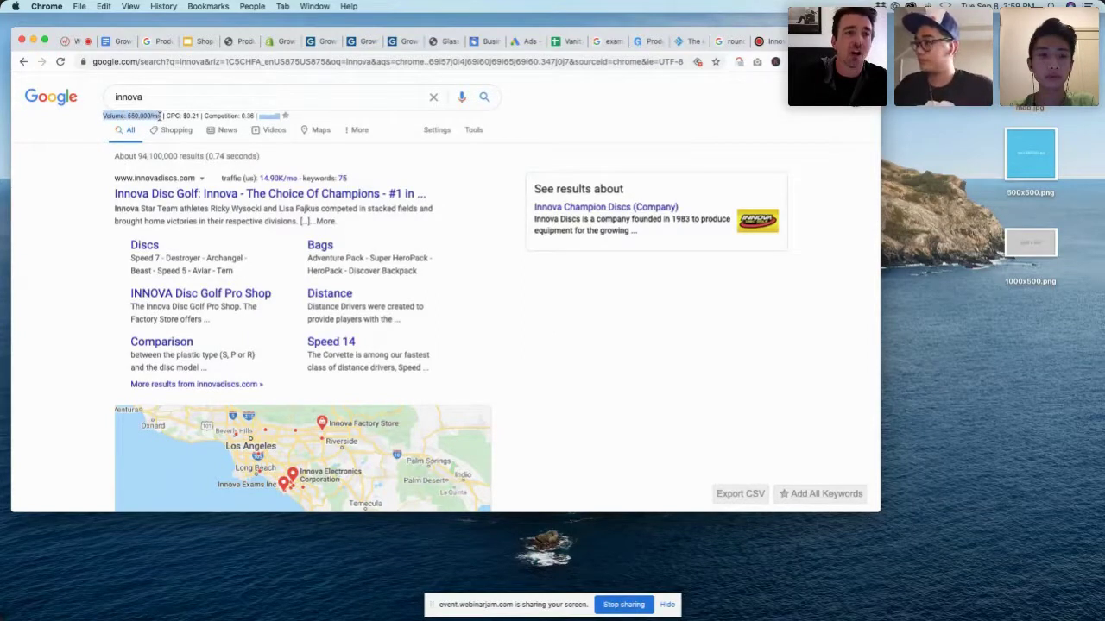
{"action": "left_click", "coordinate": [128, 116]}
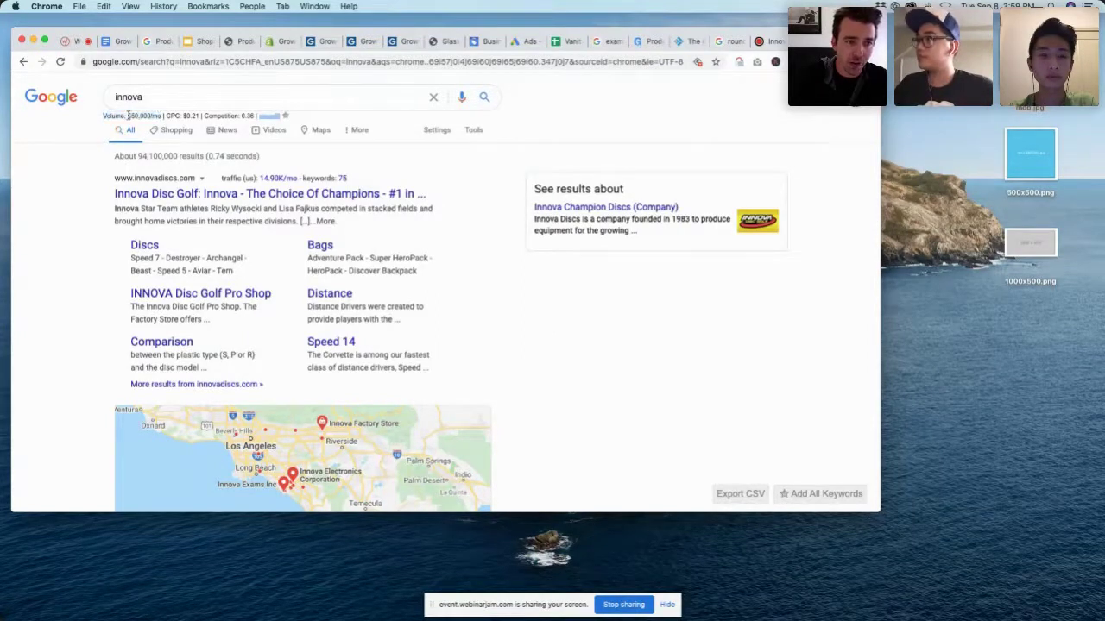
{"action": "left_click_drag", "start_coordinate": [127, 116], "coordinate": [161, 115]}
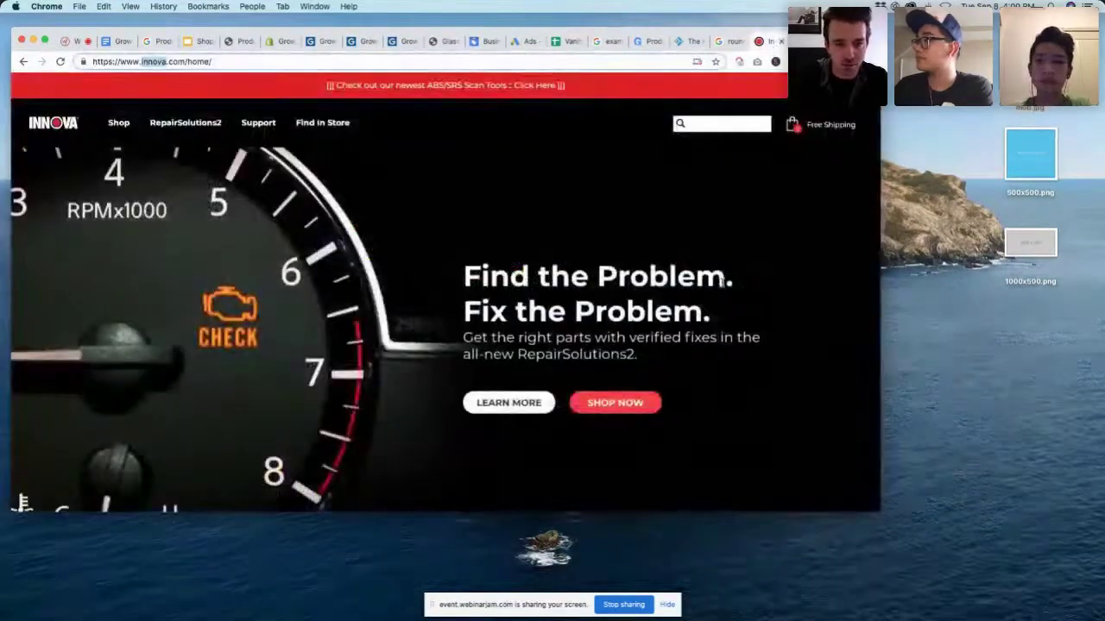
Compare the featured products on the Innova homepage with the Google results for "innova"
{"action": "scroll", "coordinate": [722, 283], "scroll_direction": "down", "scroll_amount": 5}
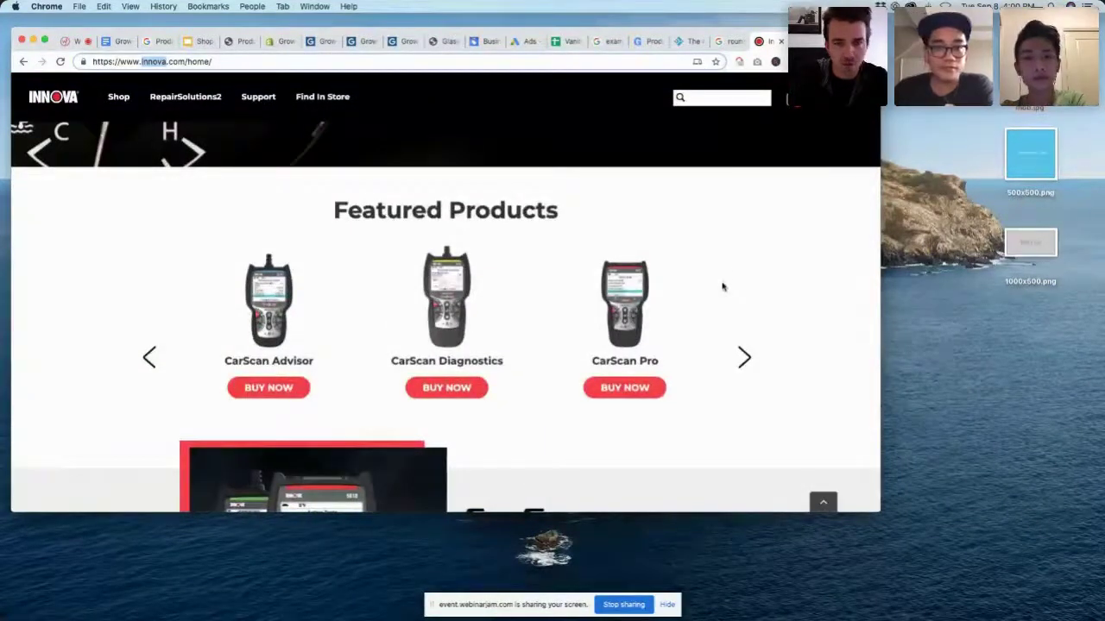
{"action": "key", "text": "super+bracketleft"}
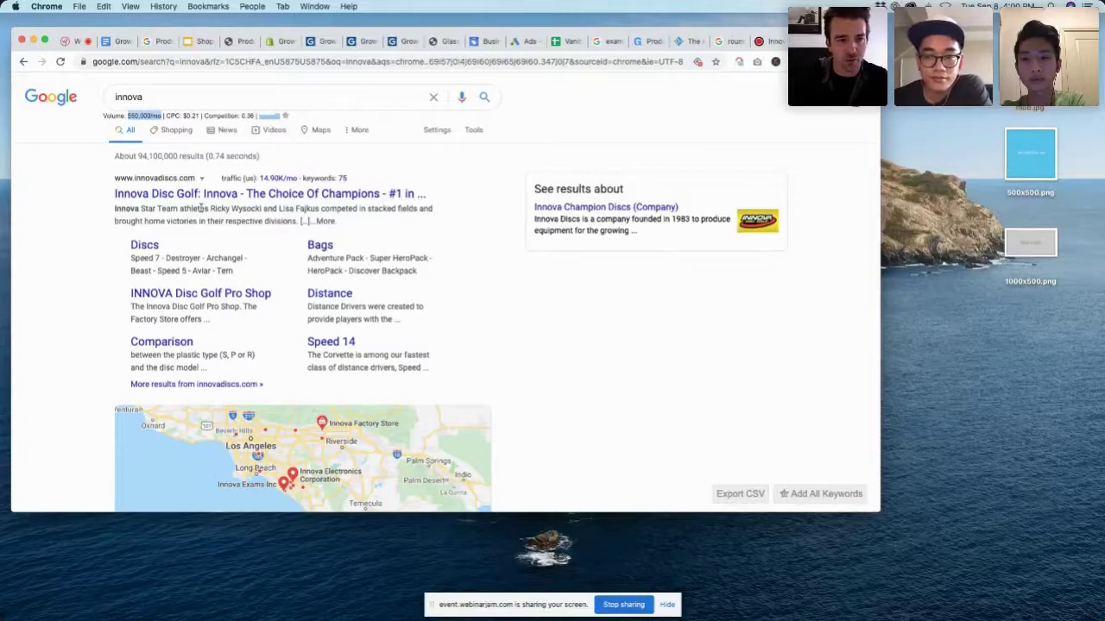
{"action": "key", "text": "super+bracketright"}
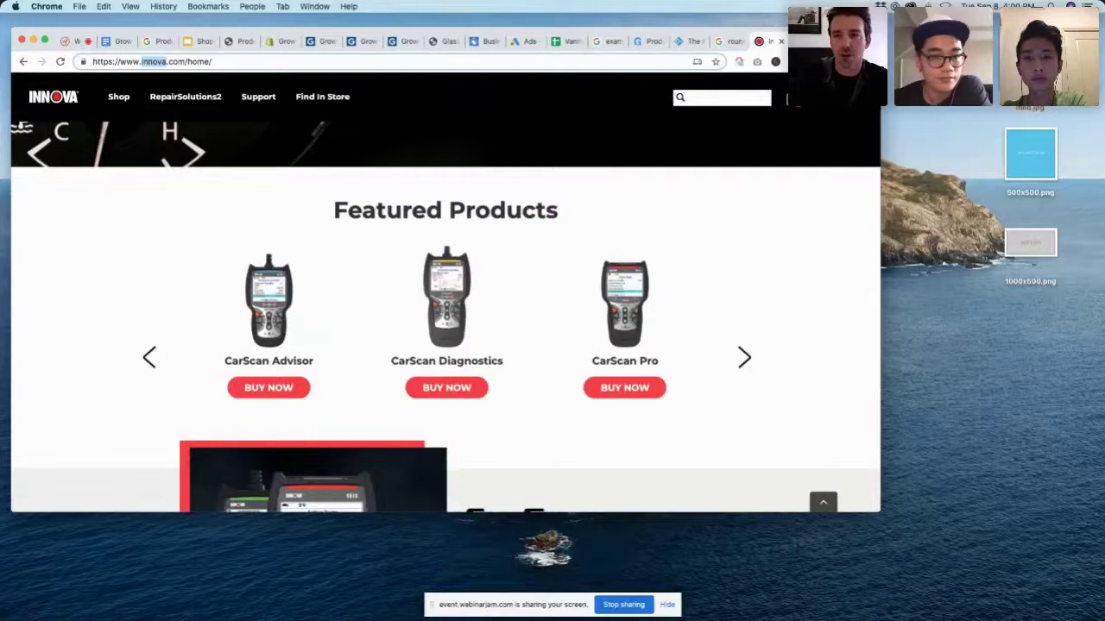
Refine the Google search to "innova scanner"
{"action": "key", "text": "super+bracketleft"}
{"action": "left_click", "coordinate": [206, 94]}
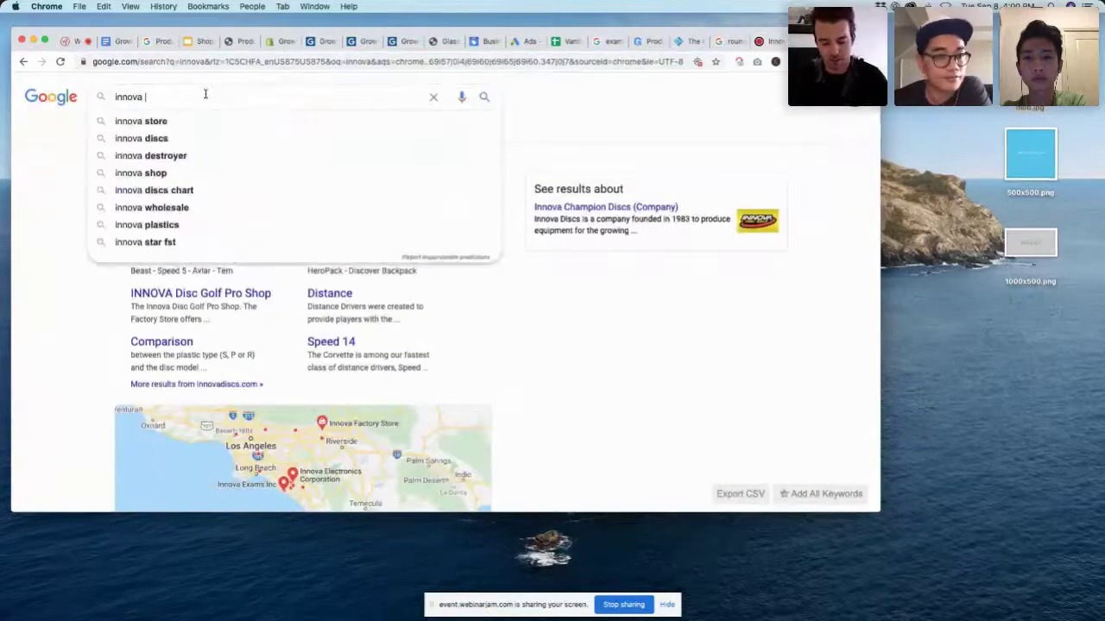
{"action": "type", "text": "scanner"}
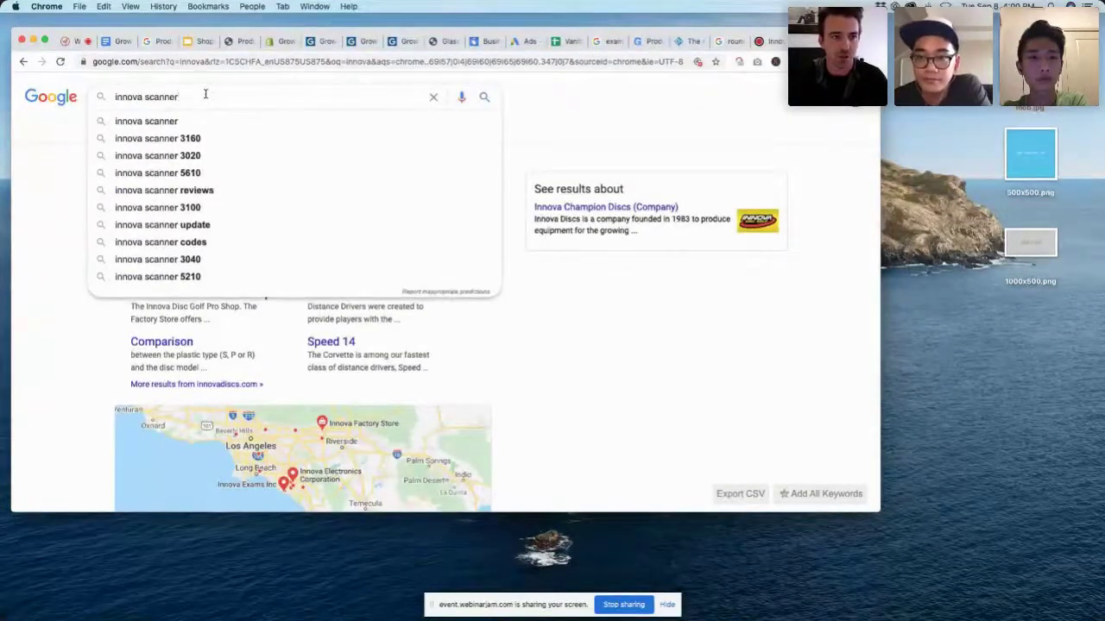
{"action": "key", "text": "Return"}
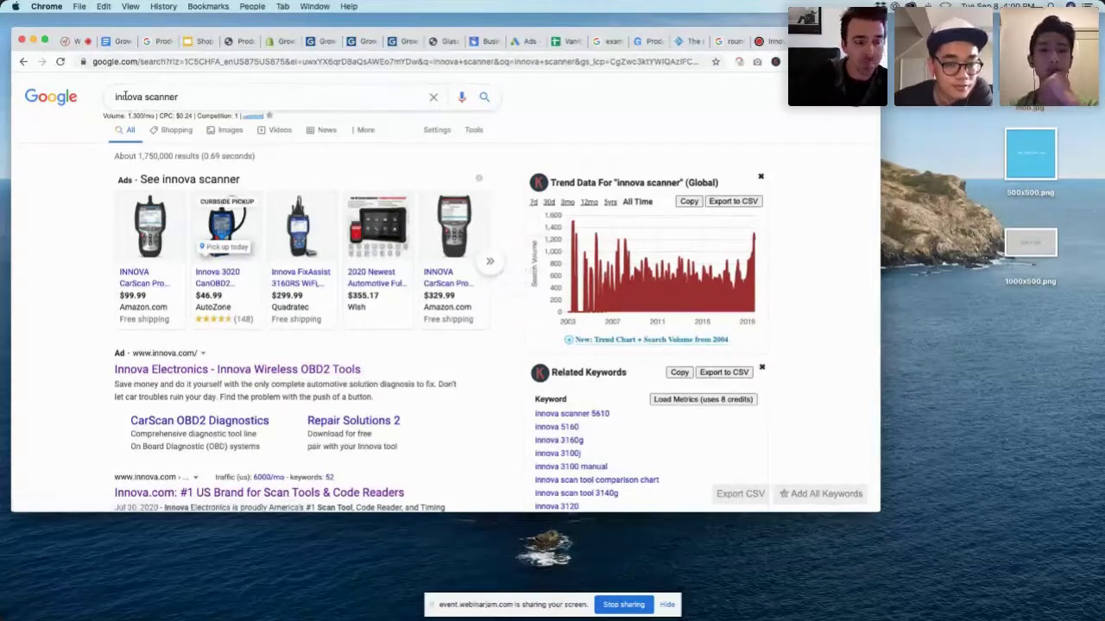
Close the Trend Data, Related Keywords and People Also Search For widgets and inspect the shopping ads
{"action": "left_click", "coordinate": [761, 177]}
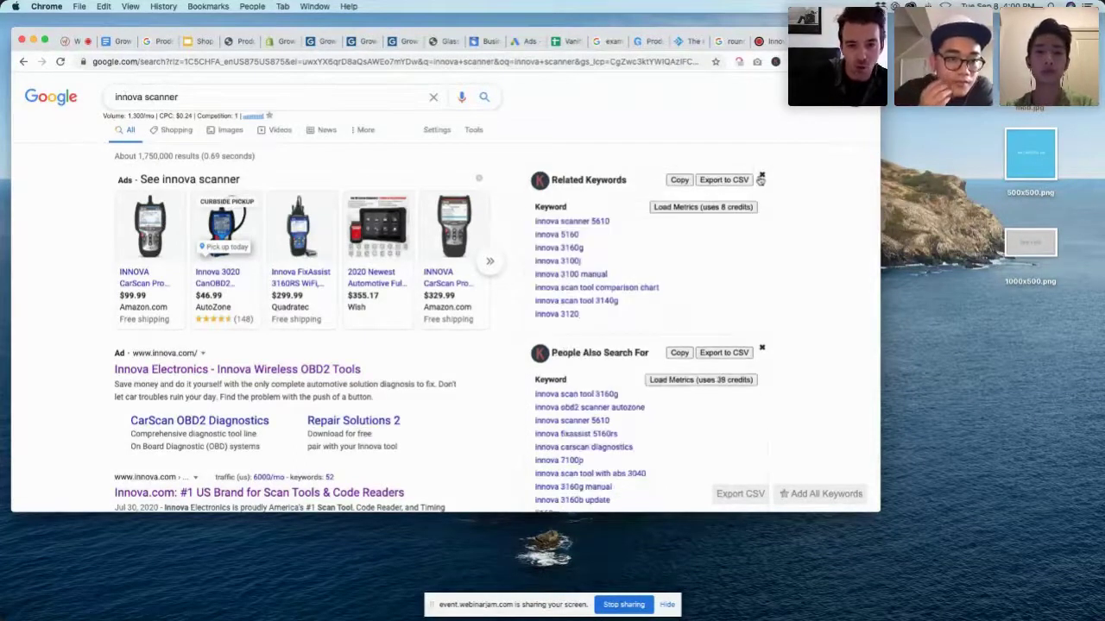
{"action": "left_click", "coordinate": [762, 176]}
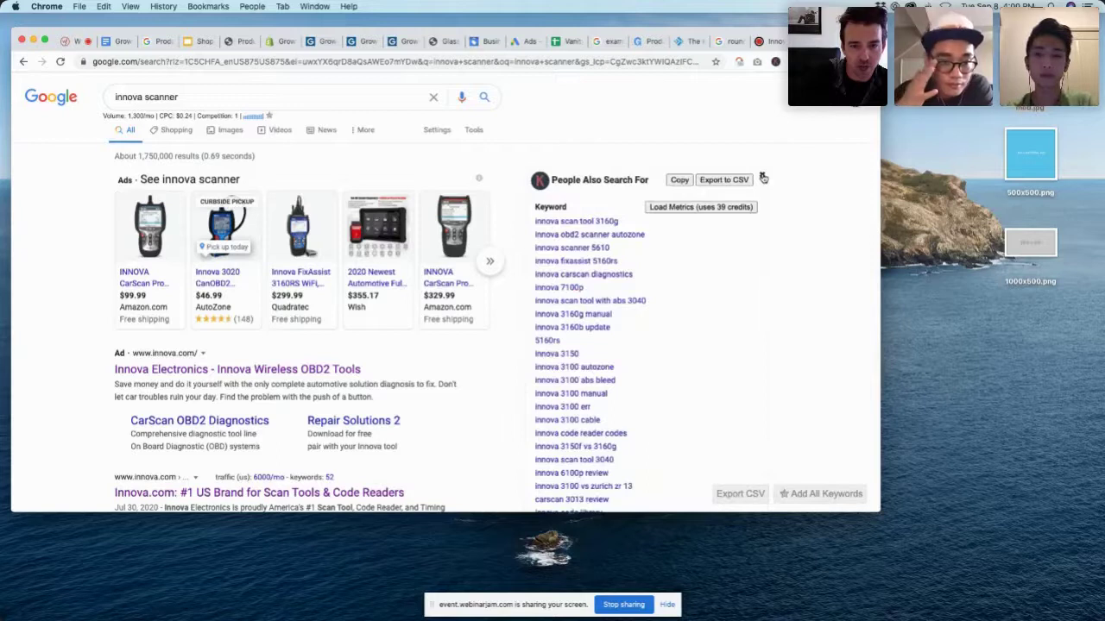
{"action": "left_click", "coordinate": [762, 177]}
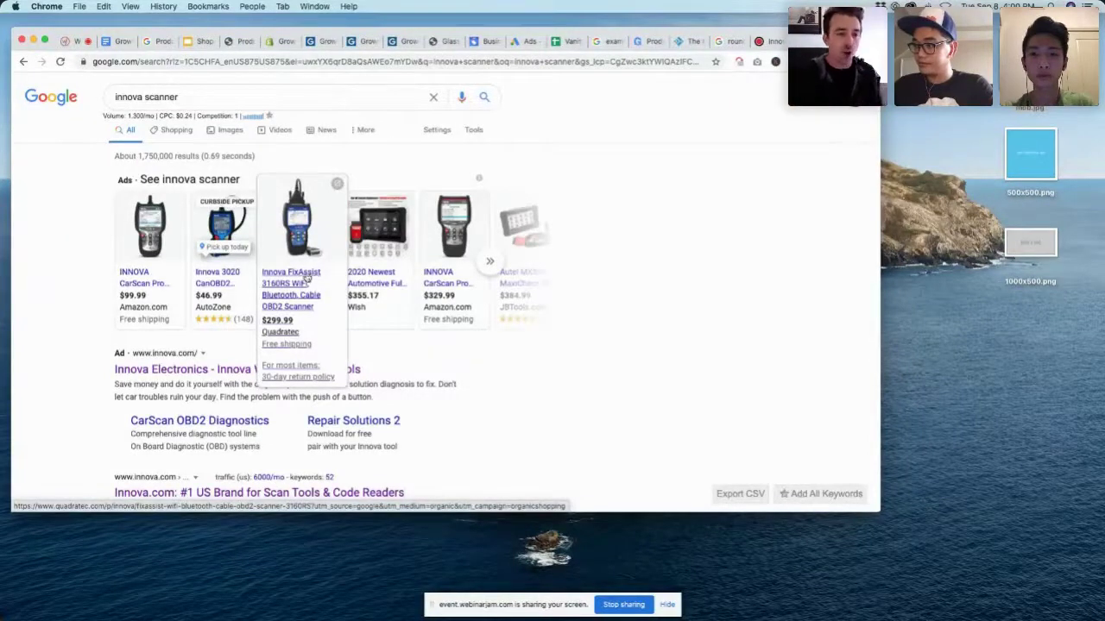
{"action": "mouse_move", "coordinate": [222, 276]}
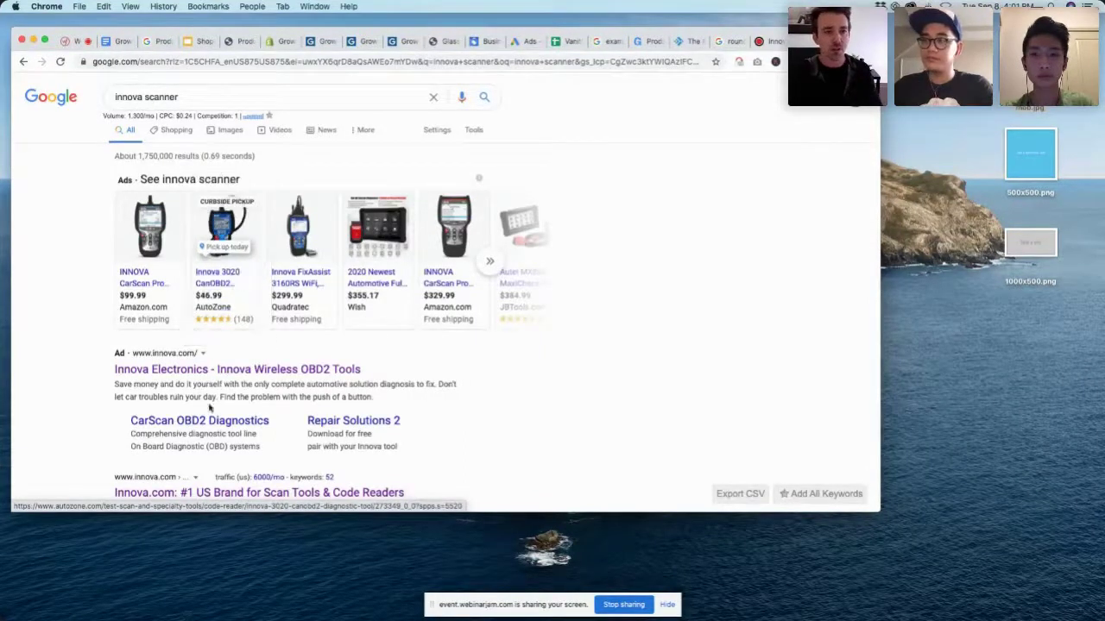
Show slide 8, "What You Do Want To See — The Brand Lasso", in presentation mode, and exit the slideshow
{"action": "left_click", "coordinate": [195, 41]}
{"action": "scroll", "coordinate": [166, 239], "scroll_direction": "up", "scroll_amount": 20}
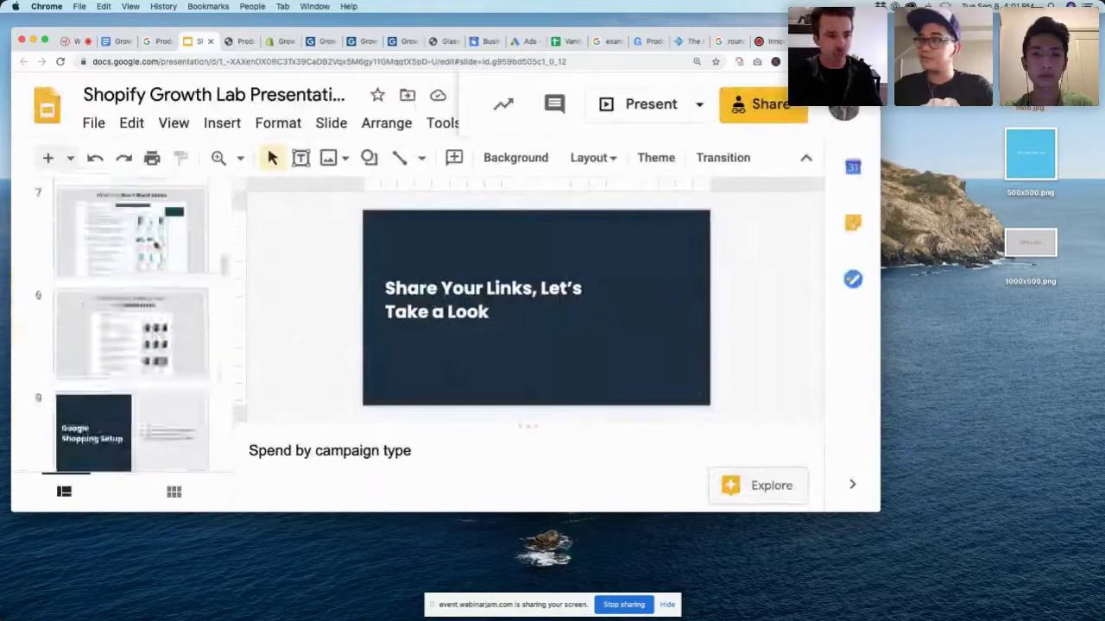
{"action": "scroll", "coordinate": [155, 306], "scroll_direction": "down", "scroll_amount": 10}
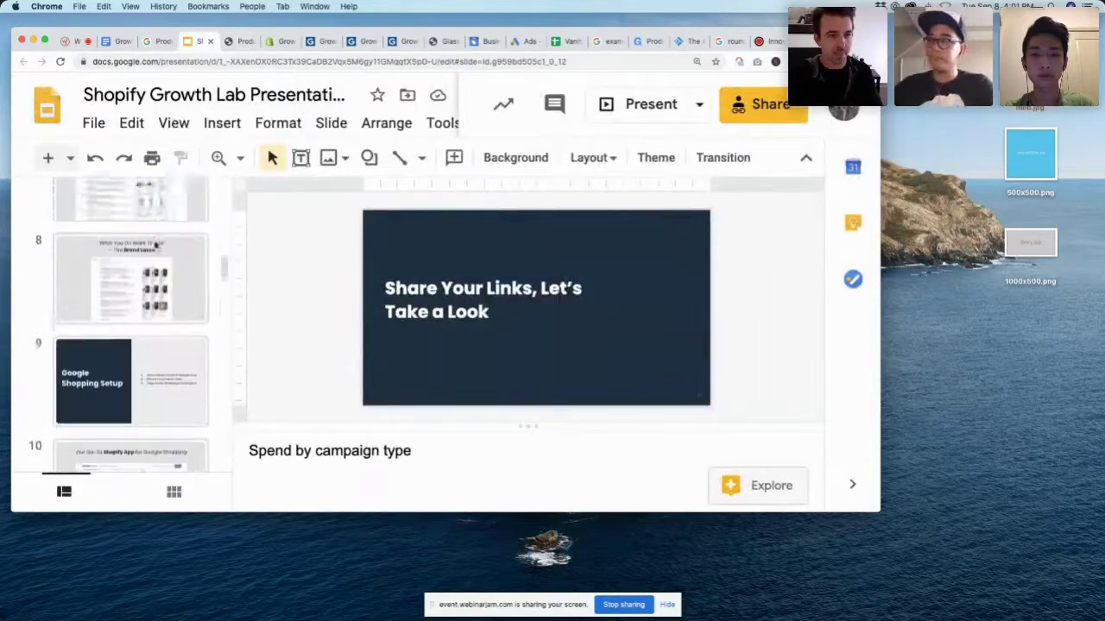
{"action": "left_click", "coordinate": [151, 247]}
{"action": "left_click", "coordinate": [647, 104]}
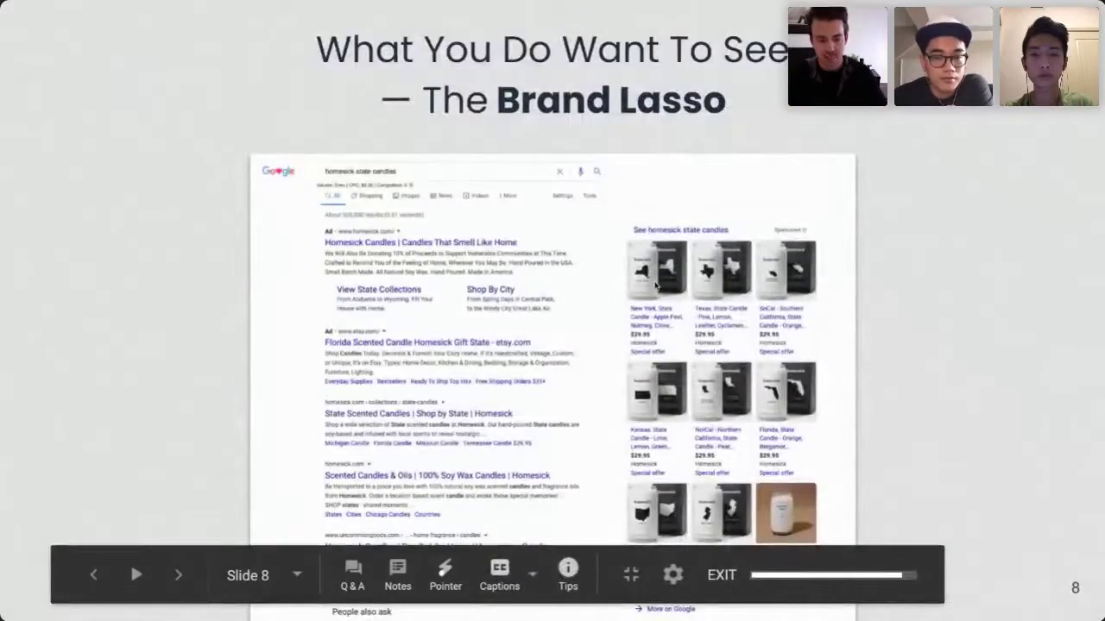
{"action": "key", "text": "Escape"}
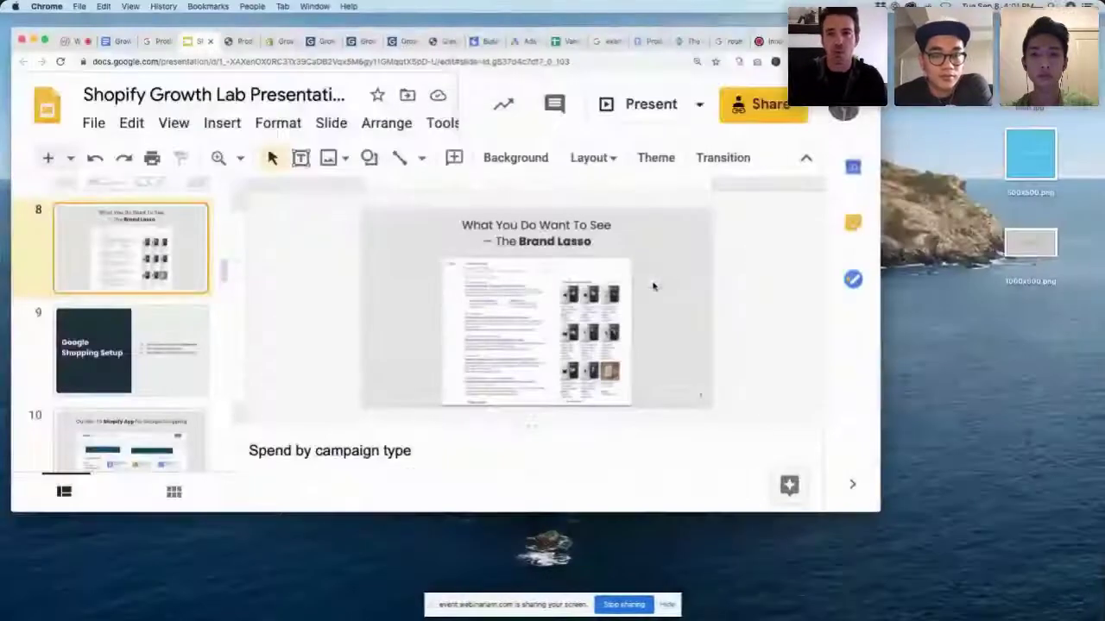
Return to the "innova scanner" results, make the browser window full screen and set the page zoom to 125%
{"action": "key", "text": "super+9"}
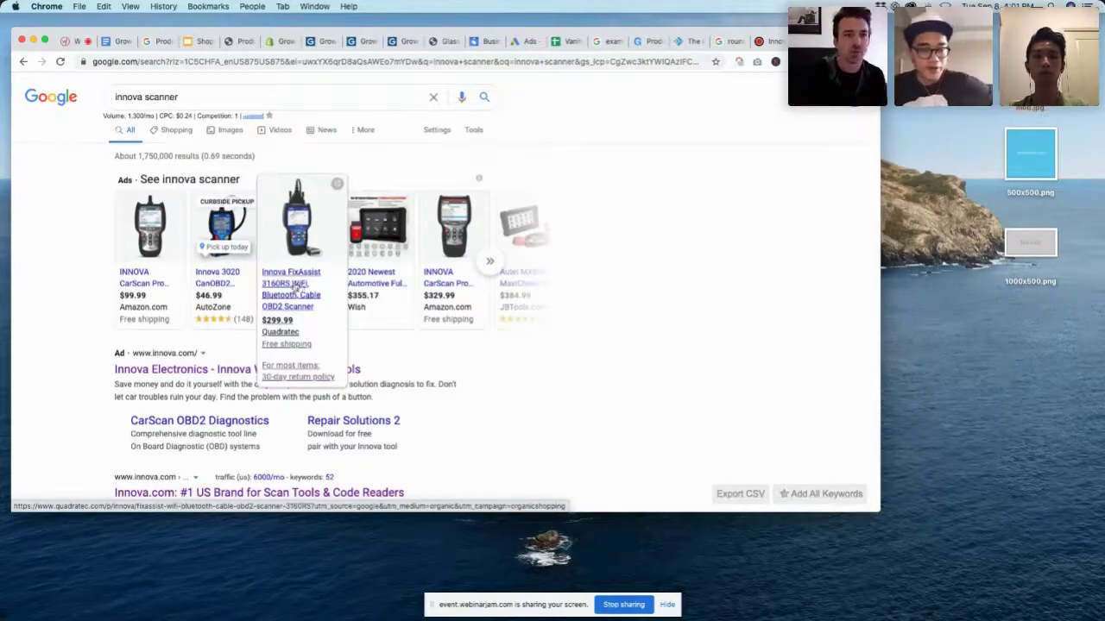
{"action": "left_click", "coordinate": [44, 40]}
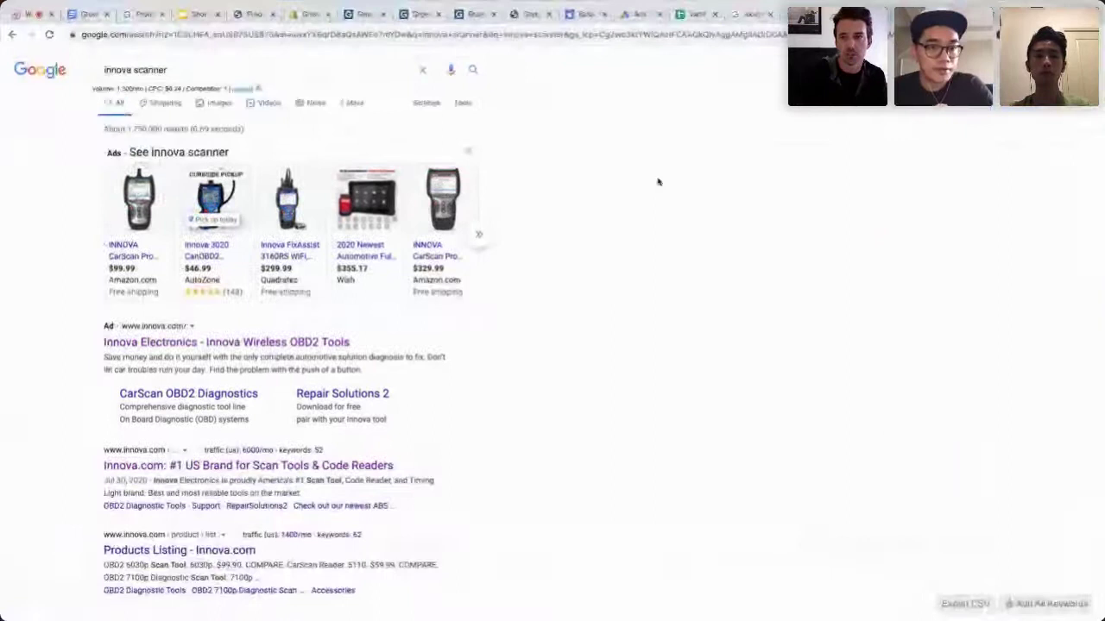
{"action": "left_click", "coordinate": [1092, 35]}
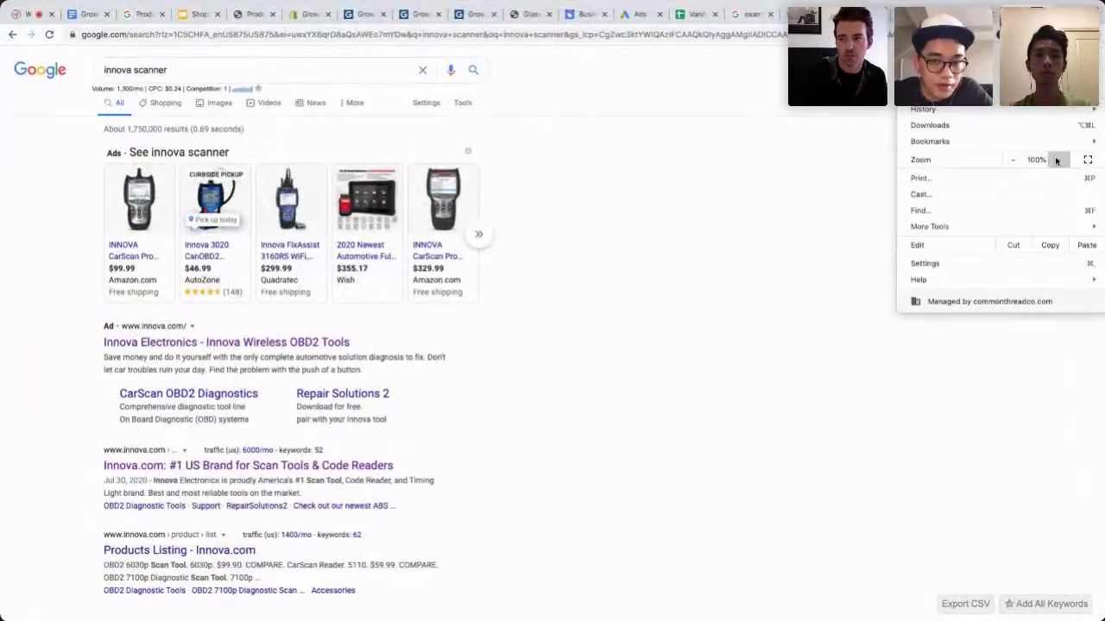
{"action": "left_click", "coordinate": [1056, 160]}
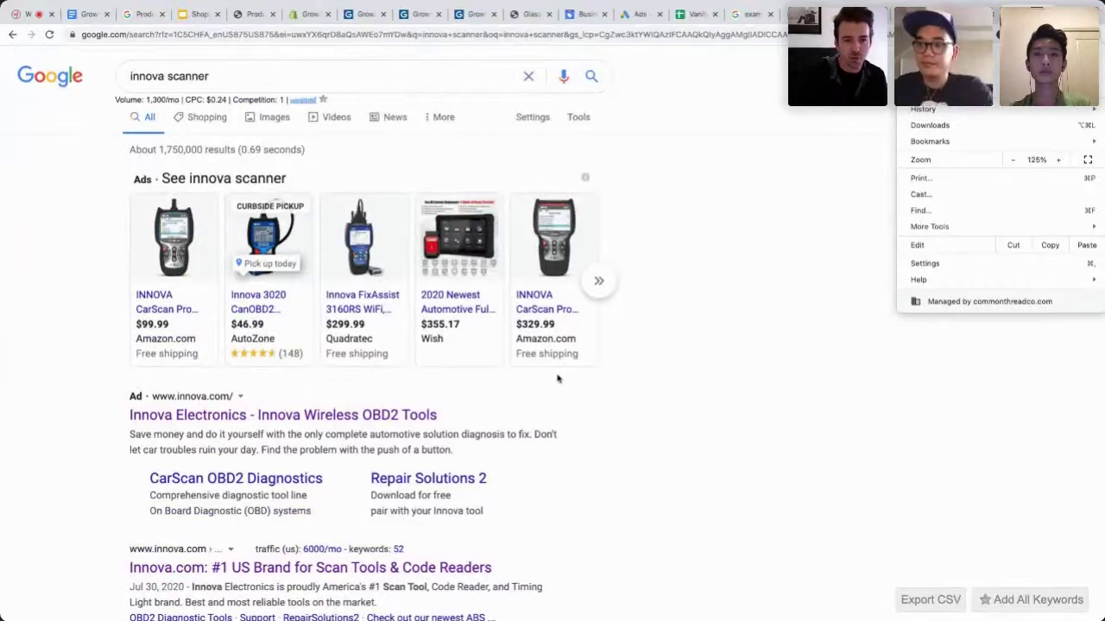
{"action": "left_click", "coordinate": [660, 337]}
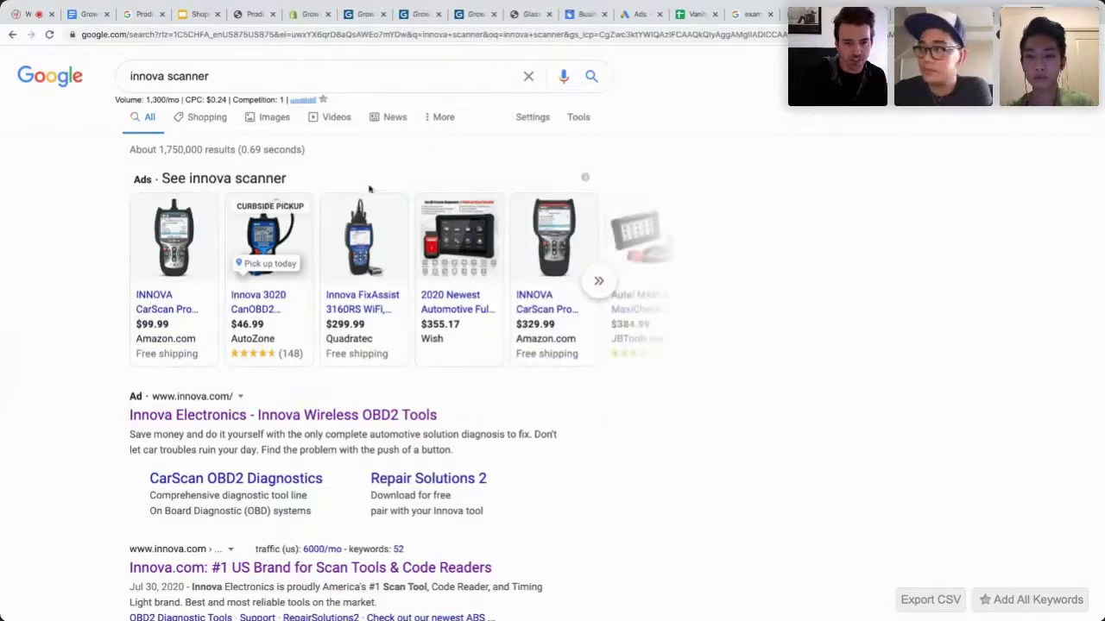
Expand the "See innova scanner" shopping ads carousel and examine which sellers are advertising
{"action": "mouse_move", "coordinate": [147, 280]}
{"action": "mouse_move", "coordinate": [477, 301]}
{"action": "left_click", "coordinate": [599, 285]}
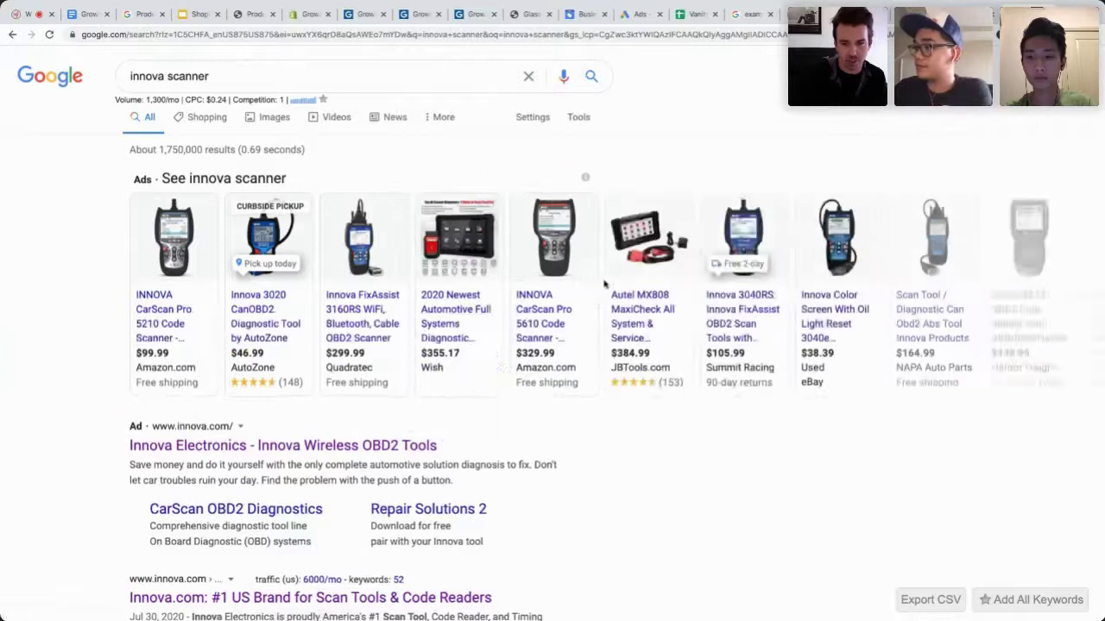
{"action": "mouse_move", "coordinate": [948, 313]}
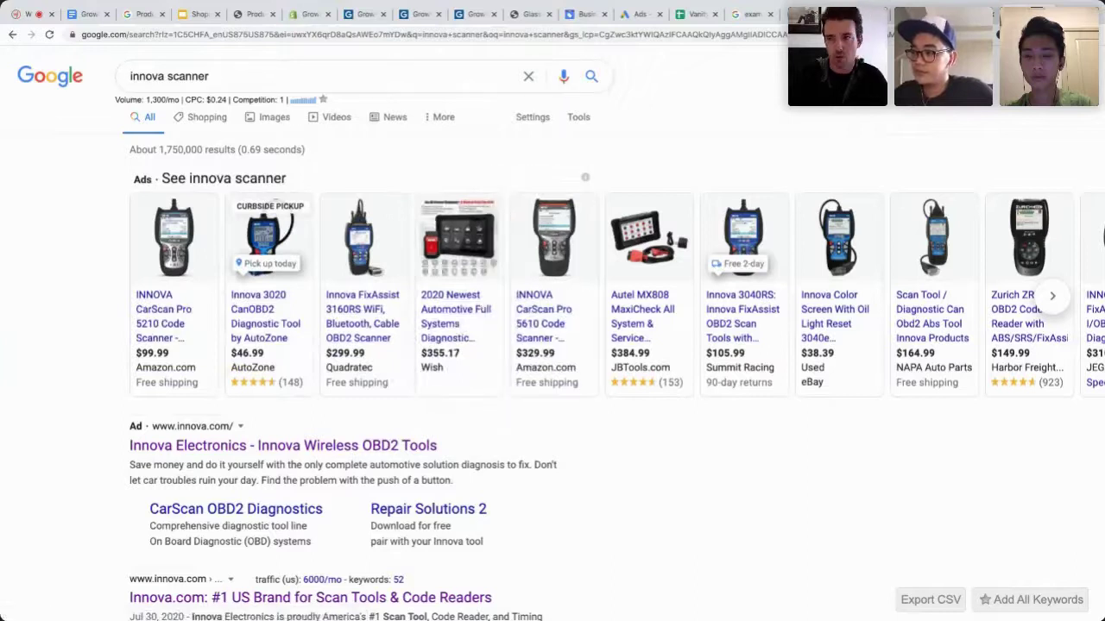
Search Google for "love wellness" in a new tab
{"action": "key", "text": "ctrl+t"}
{"action": "type", "text": "love well"}
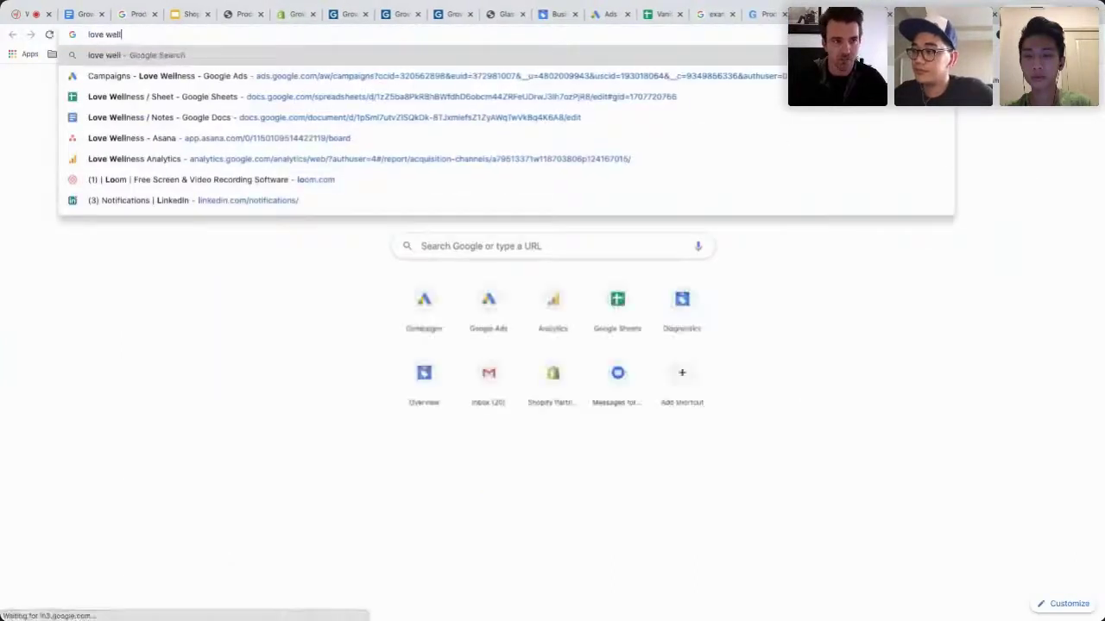
{"action": "type", "text": "ness"}
{"action": "key", "text": "Return"}
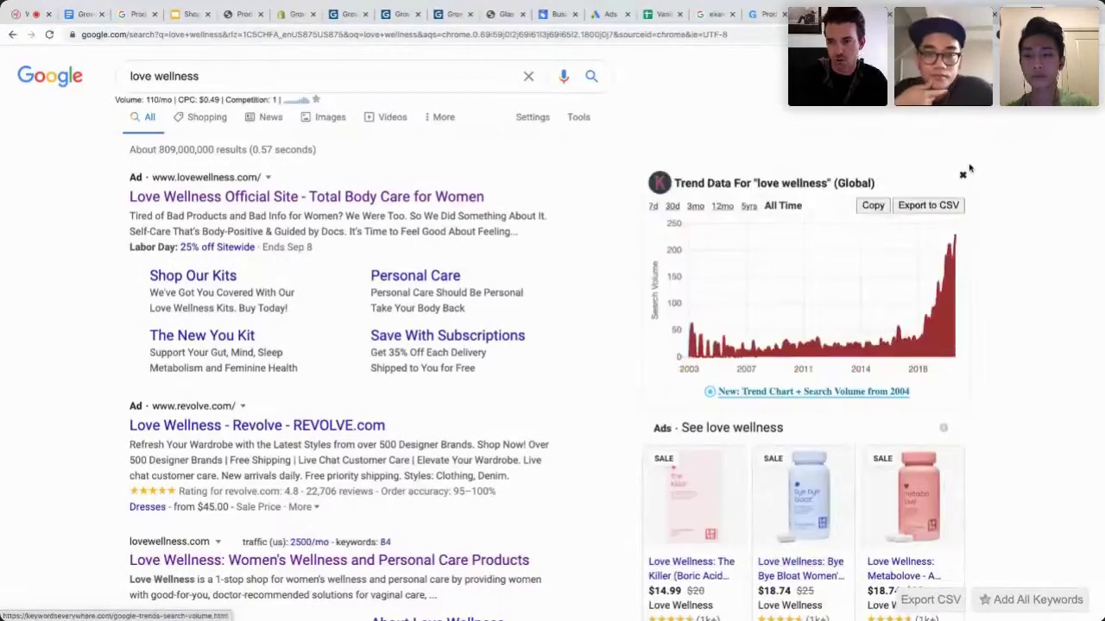
Close the trend data panel on the "love wellness" results and examine the shopping ads shown for the brand
{"action": "left_click", "coordinate": [960, 174]}
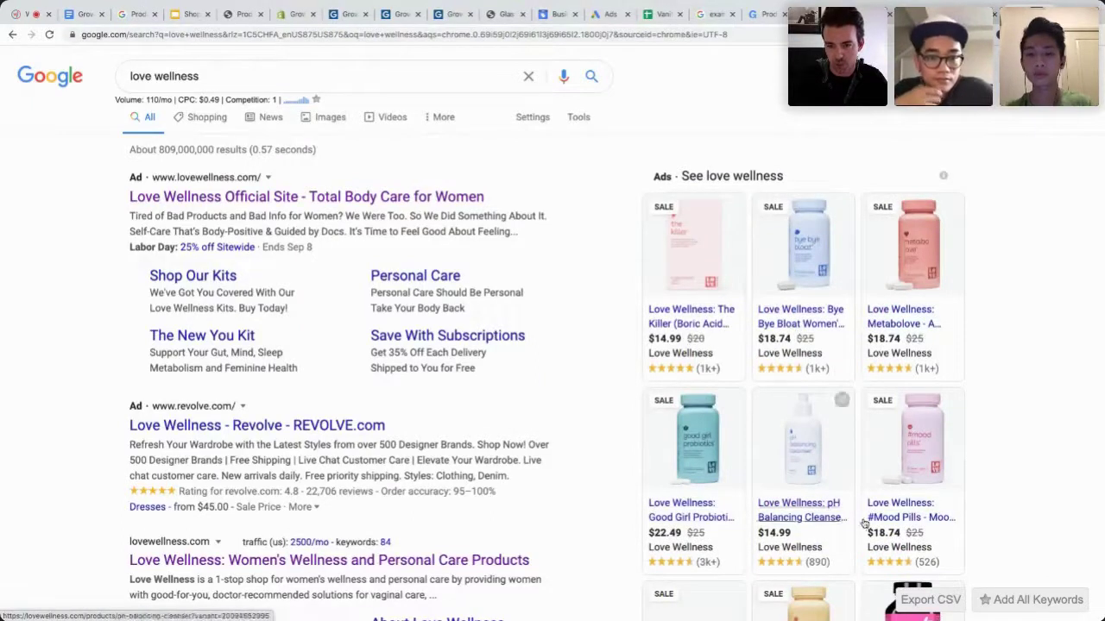
{"action": "scroll", "coordinate": [906, 479], "scroll_direction": "down", "scroll_amount": 3}
{"action": "scroll", "coordinate": [906, 479], "scroll_direction": "up", "scroll_amount": 3}
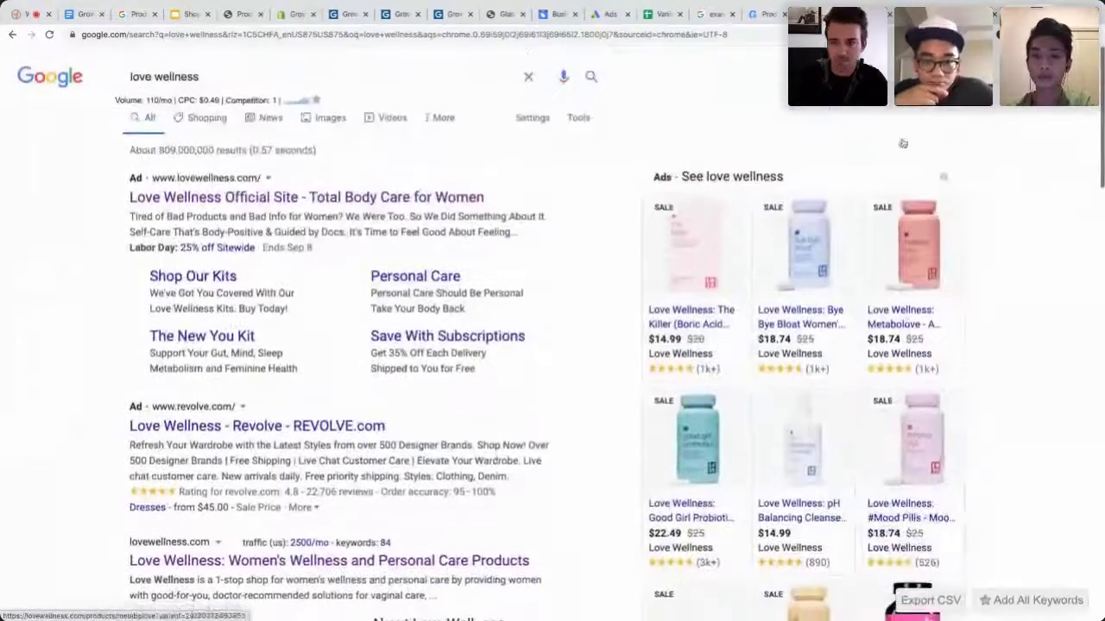
Switch to the Innova website's tab and load bodybeautyeq.com in it
{"action": "key", "text": "ctrl+Tab"}
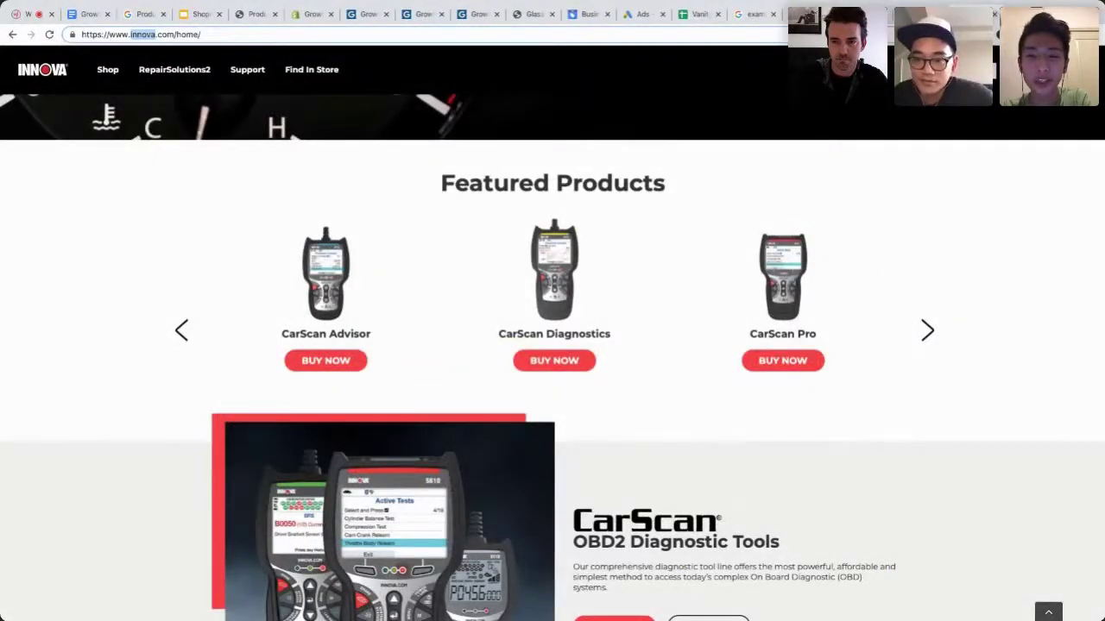
{"action": "key", "text": "ctrl+a"}
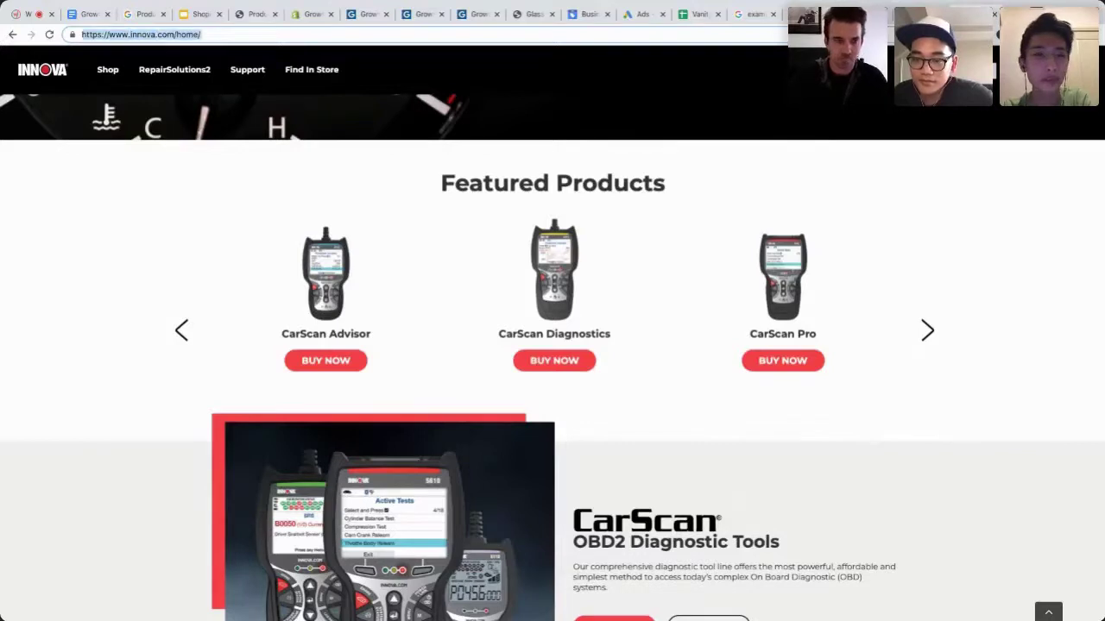
{"action": "type", "text": "bodybe"}
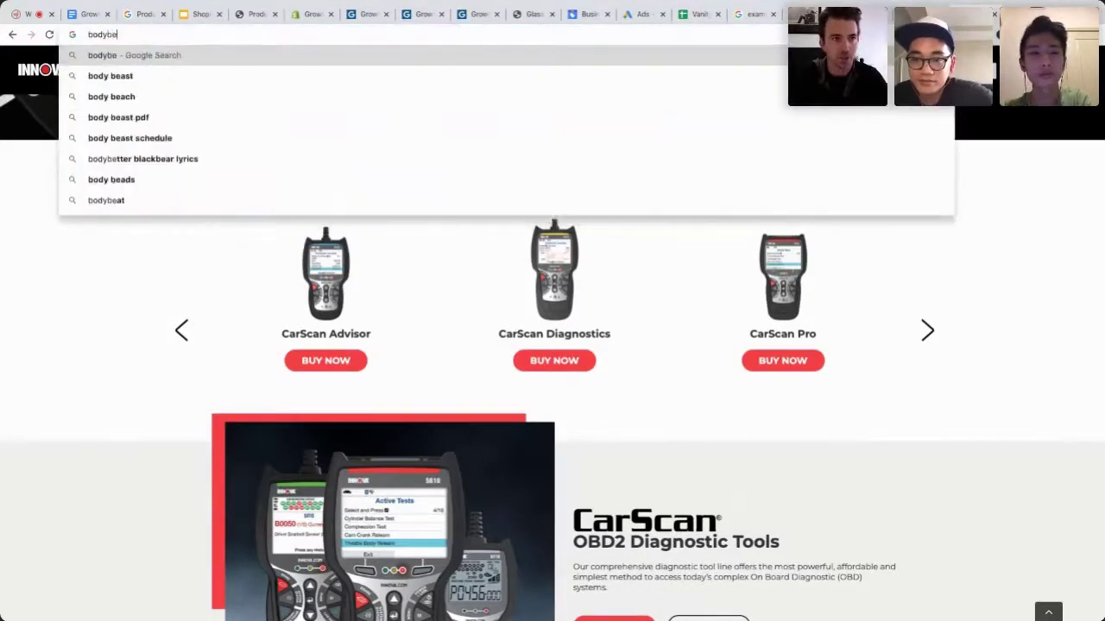
{"action": "type", "text": "autyeq"}
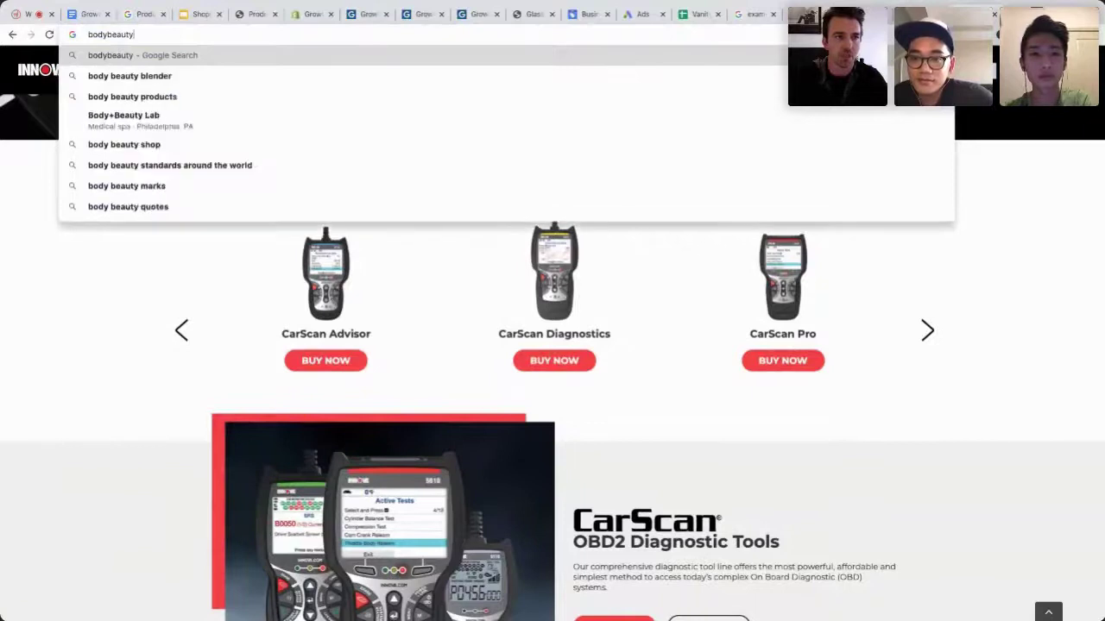
{"action": "type", "text": ".com"}
{"action": "key", "text": "Return"}
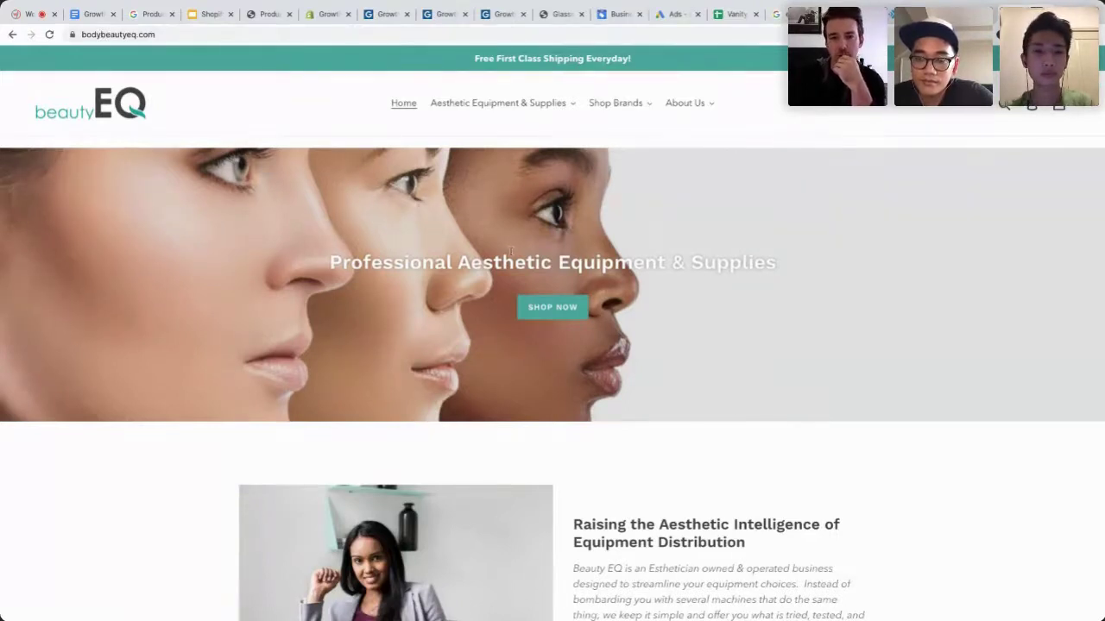
Open The Bella Microneedle product page from the store's equipment range and dismiss the newsletter signup popup
{"action": "left_click", "coordinate": [572, 105]}
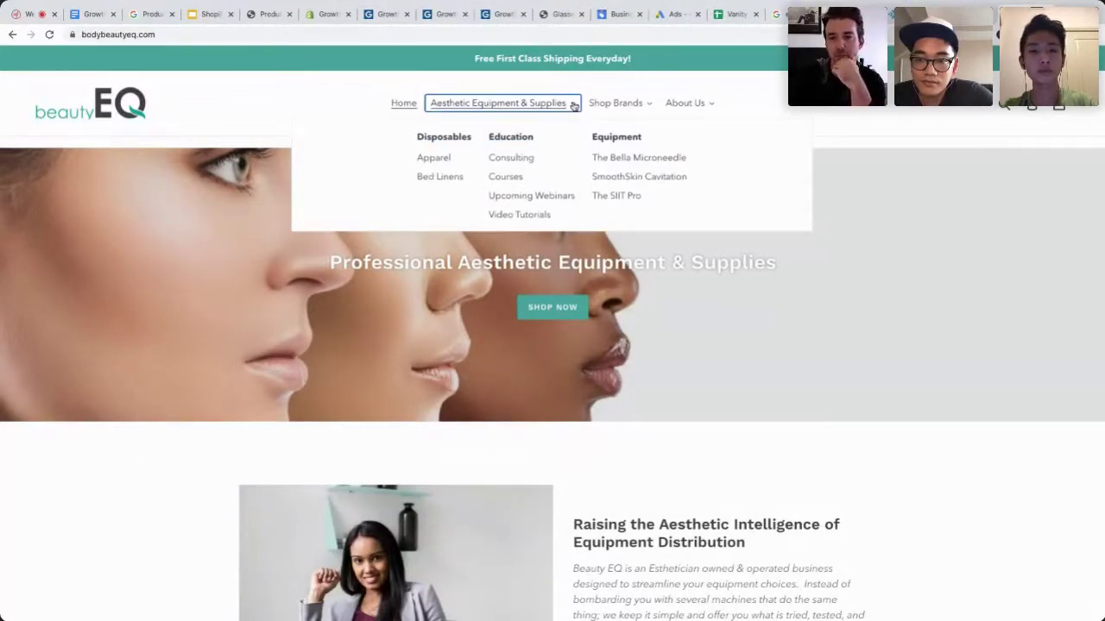
{"action": "left_click", "coordinate": [618, 159]}
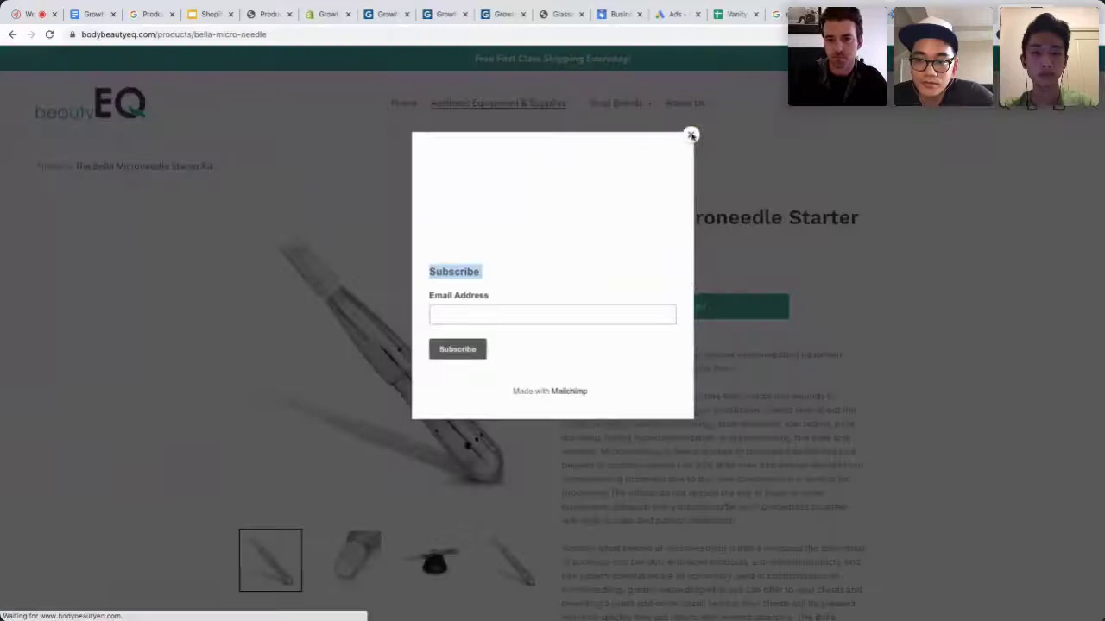
{"action": "left_click", "coordinate": [690, 134]}
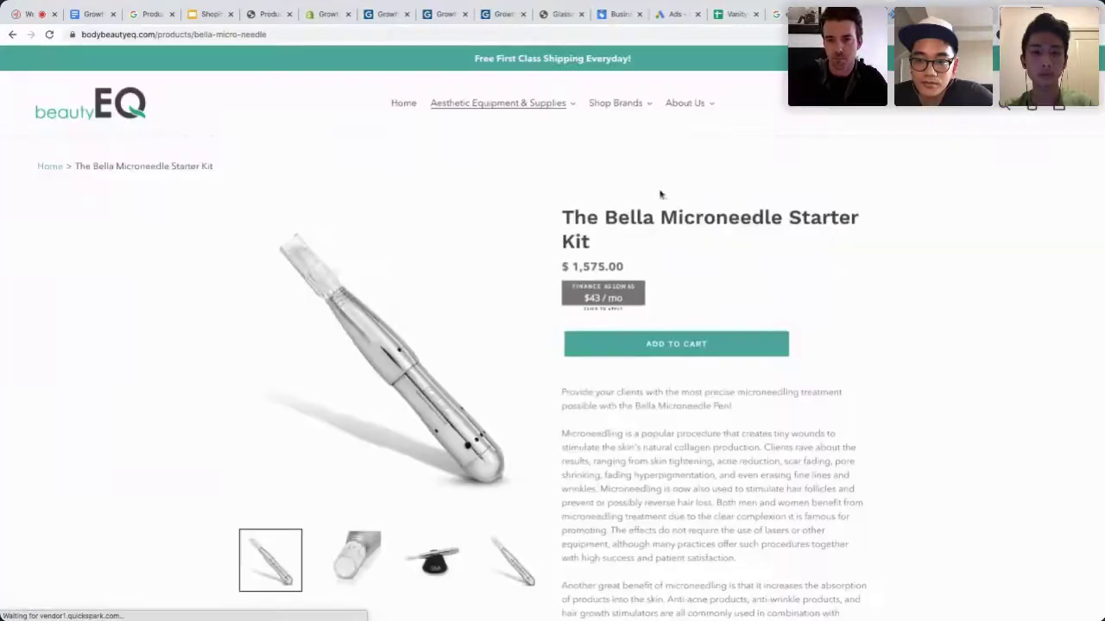
Copy "Bella Microneedle" from the product title and search Google for it in a new tab
{"action": "left_click_drag", "start_coordinate": [608, 218], "coordinate": [783, 219]}
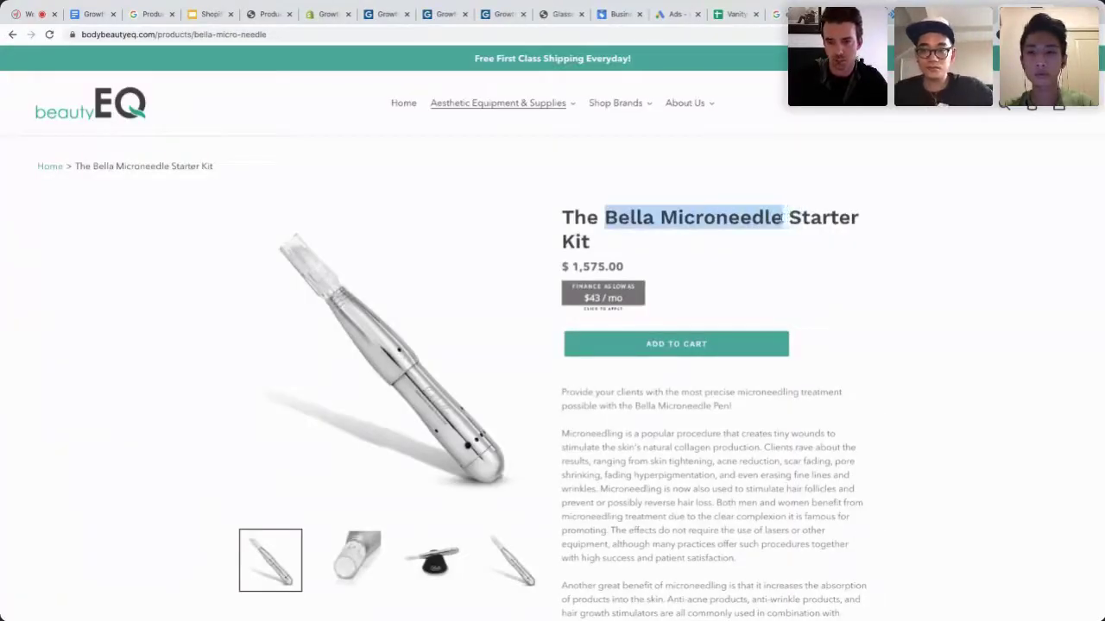
{"action": "key", "text": "ctrl+c"}
{"action": "key", "text": "ctrl+t"}
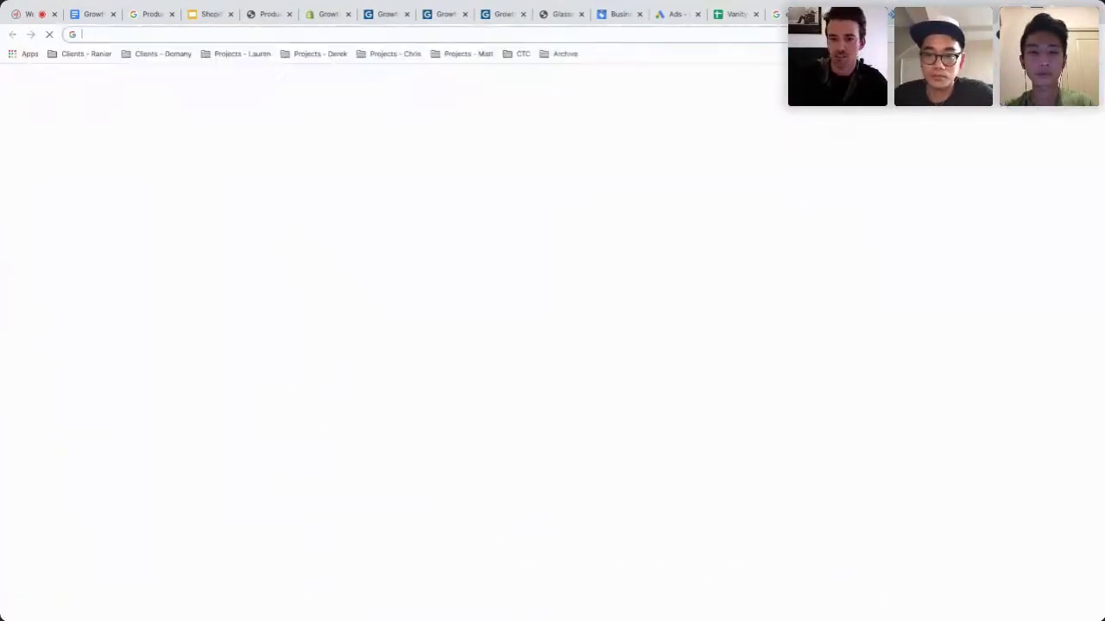
{"action": "key", "text": "ctrl+v"}
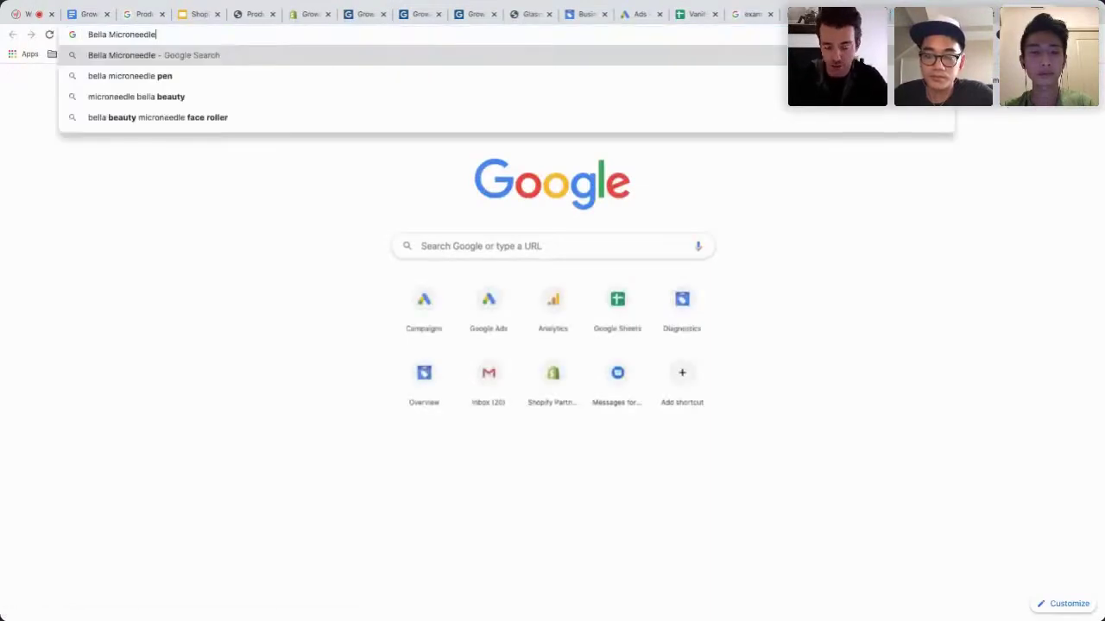
{"action": "key", "text": "Return"}
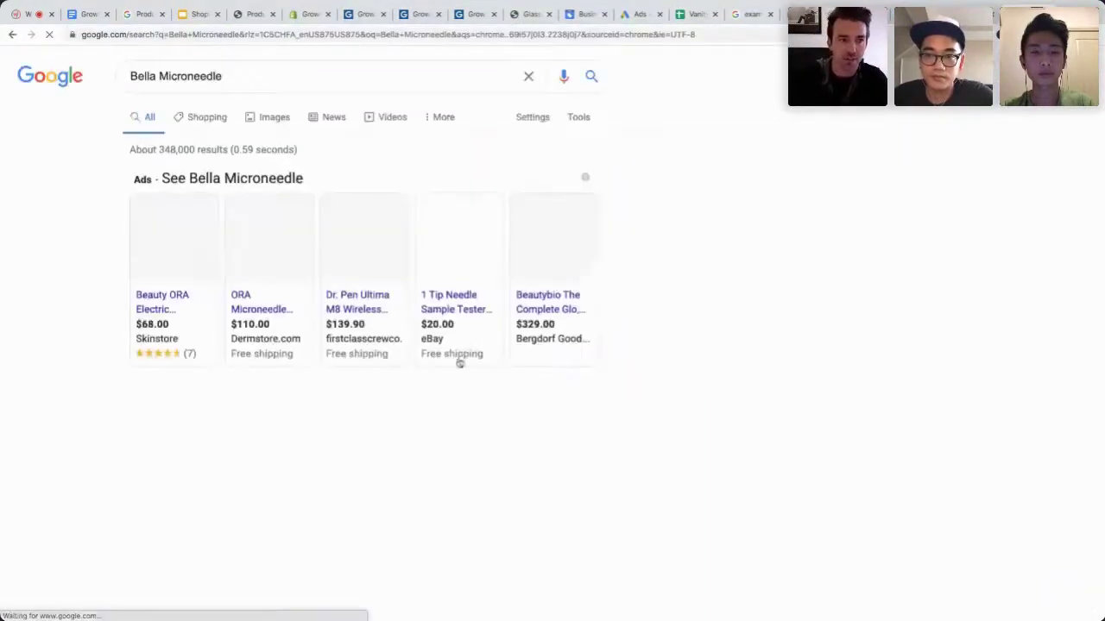
Expand the "See Bella Microneedle" ads carousel and compare the ads and keyword metrics with the Beauty EQ product's description and price
{"action": "mouse_move", "coordinate": [288, 304]}
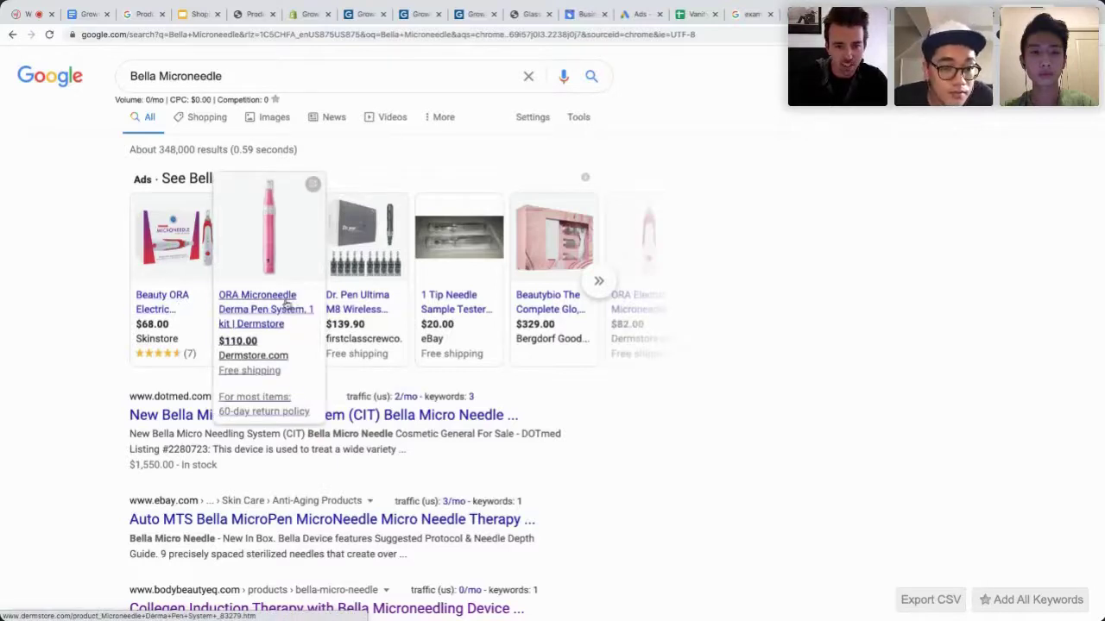
{"action": "mouse_move", "coordinate": [350, 302]}
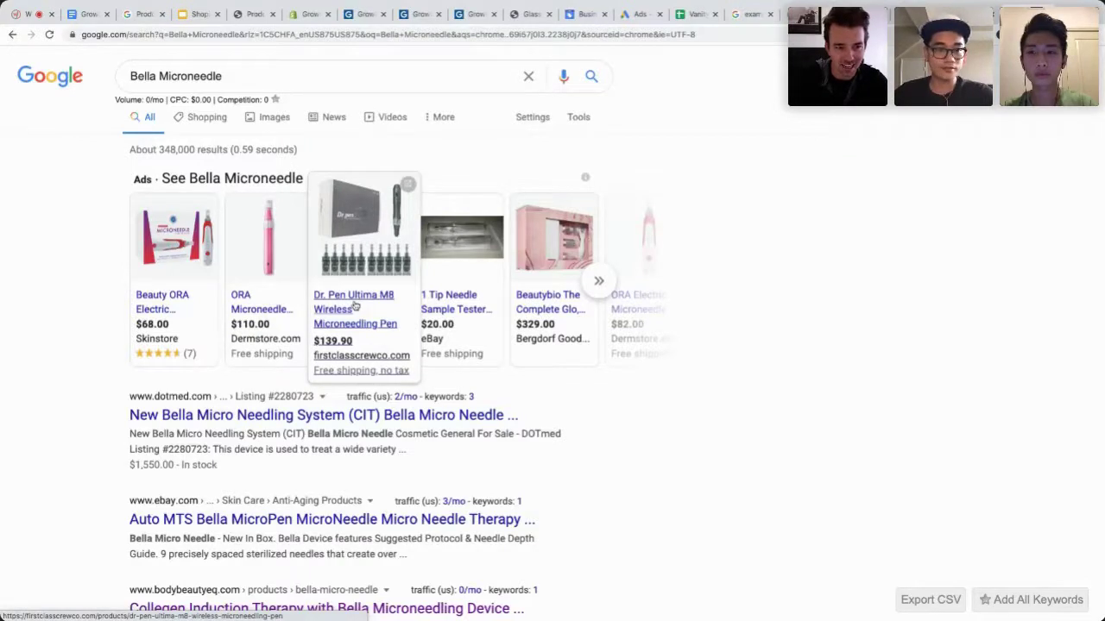
{"action": "mouse_move", "coordinate": [434, 305]}
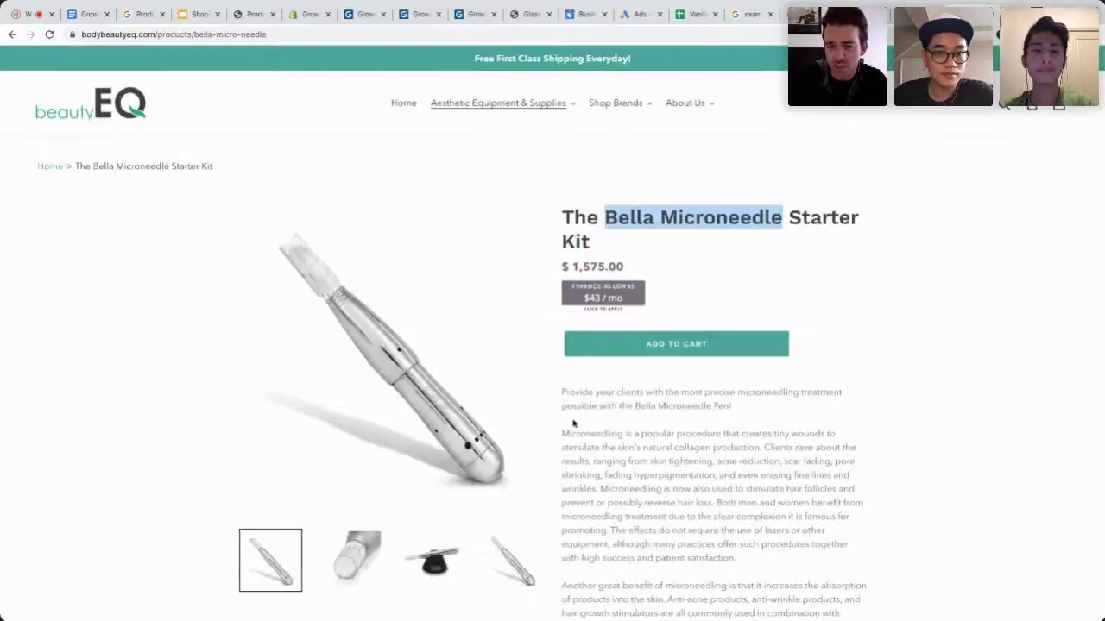
{"action": "left_click_drag", "start_coordinate": [563, 392], "coordinate": [733, 392]}
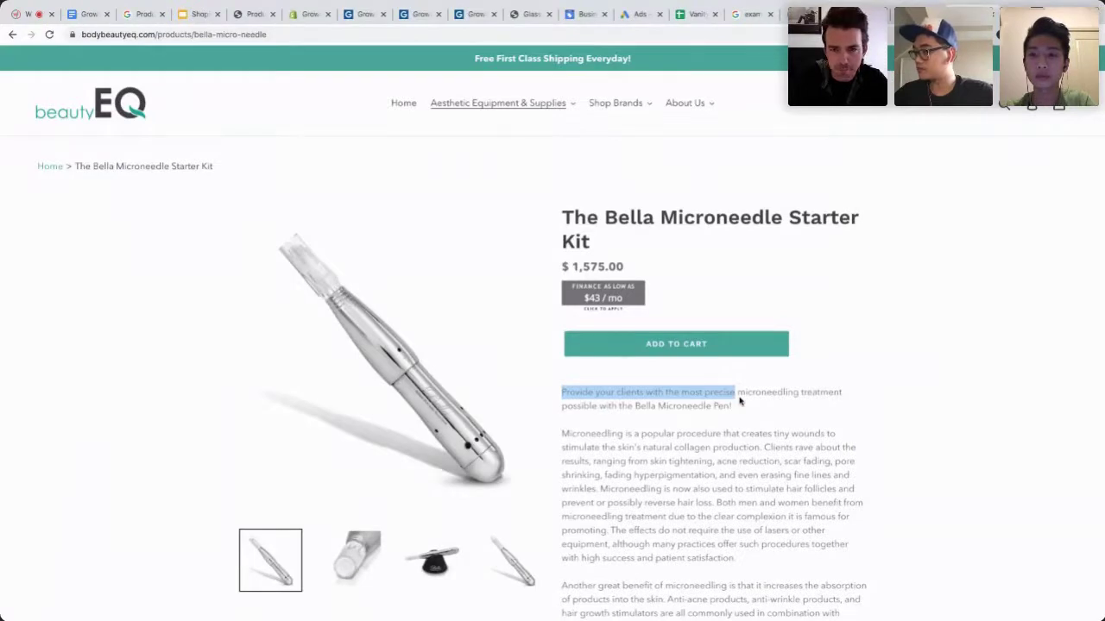
{"action": "key", "text": "ctrl+Tab"}
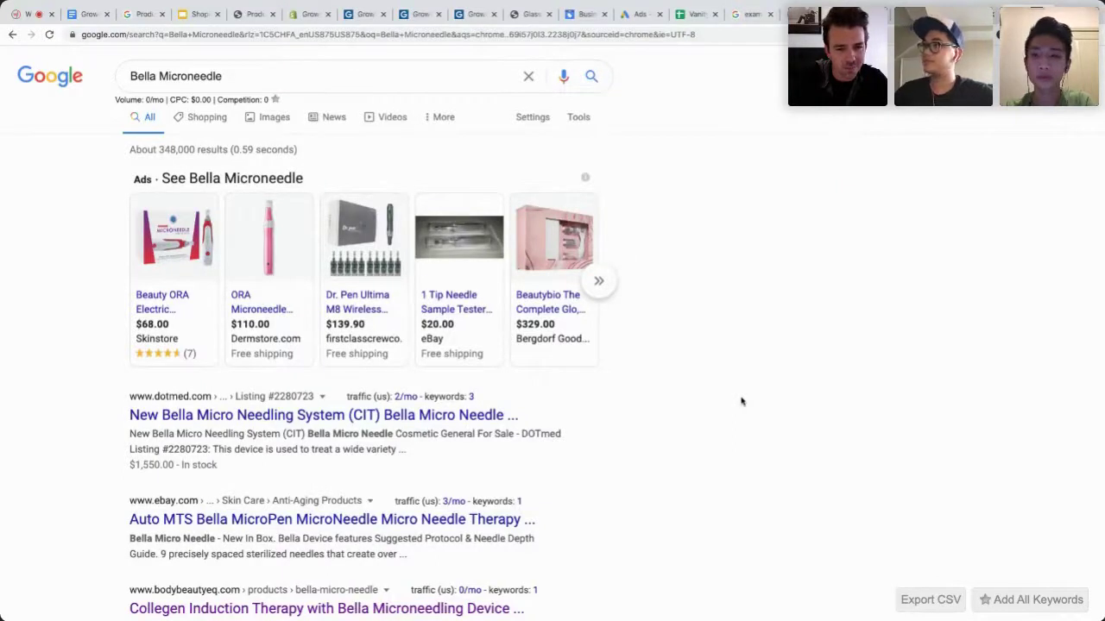
{"action": "left_click", "coordinate": [597, 285]}
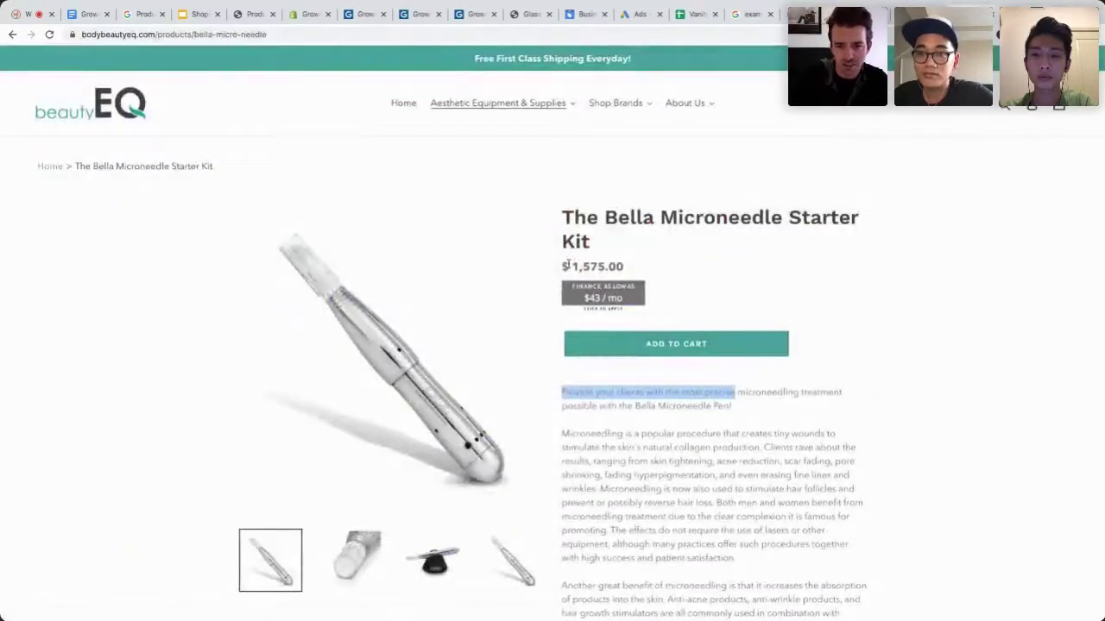
{"action": "left_click_drag", "start_coordinate": [562, 266], "coordinate": [630, 268]}
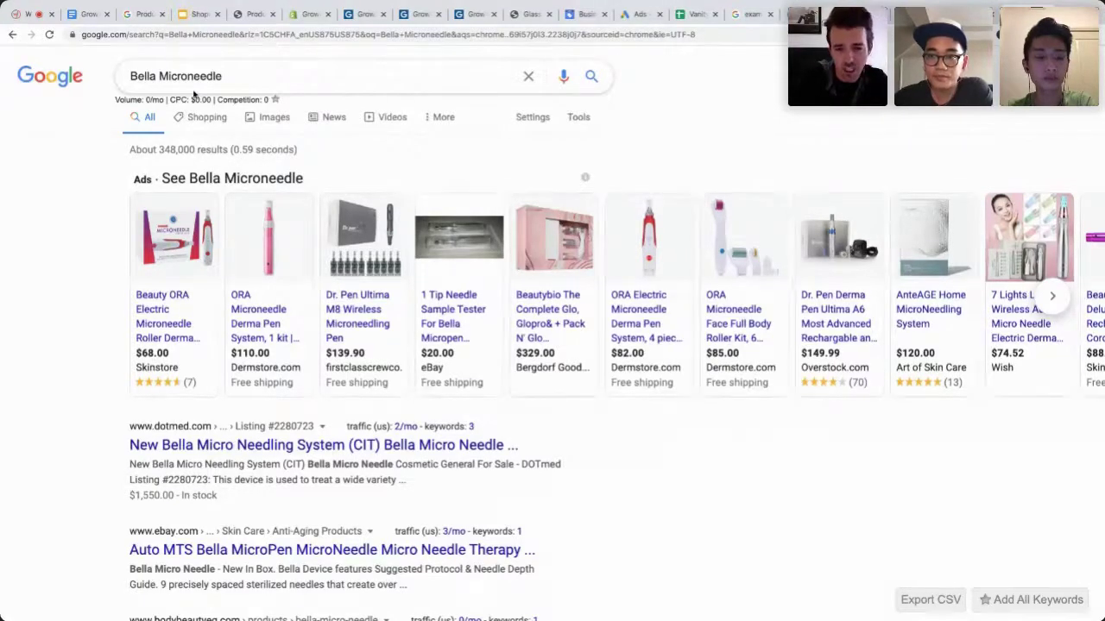
{"action": "left_click_drag", "start_coordinate": [112, 104], "coordinate": [265, 100]}
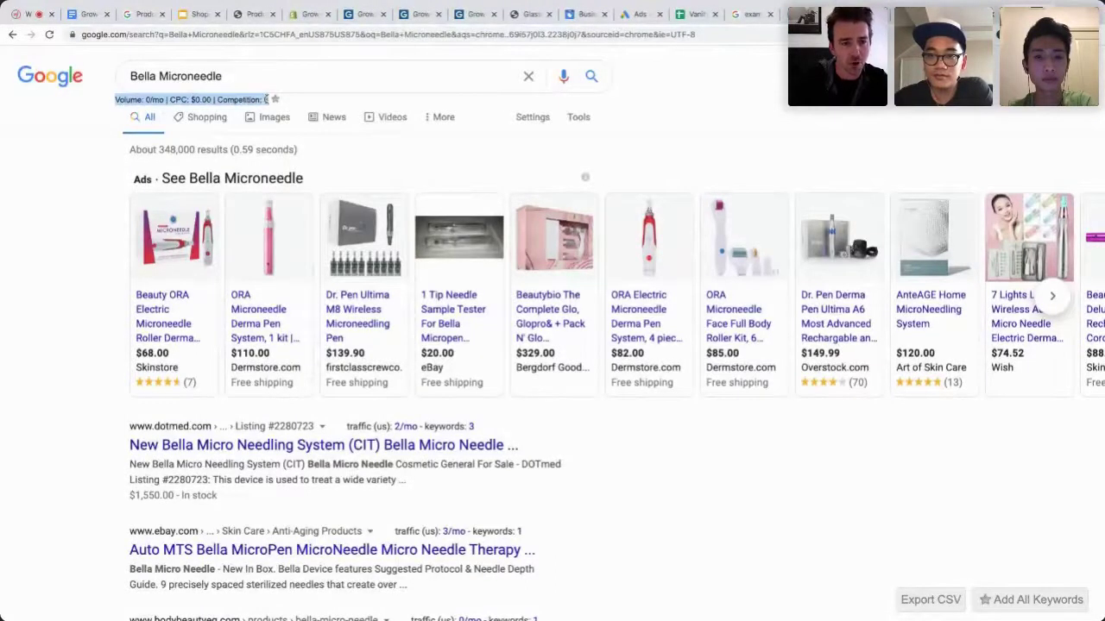
Change the Google search query to "Microneedle system" and run it
{"action": "left_click_drag", "start_coordinate": [158, 76], "coordinate": [110, 76]}
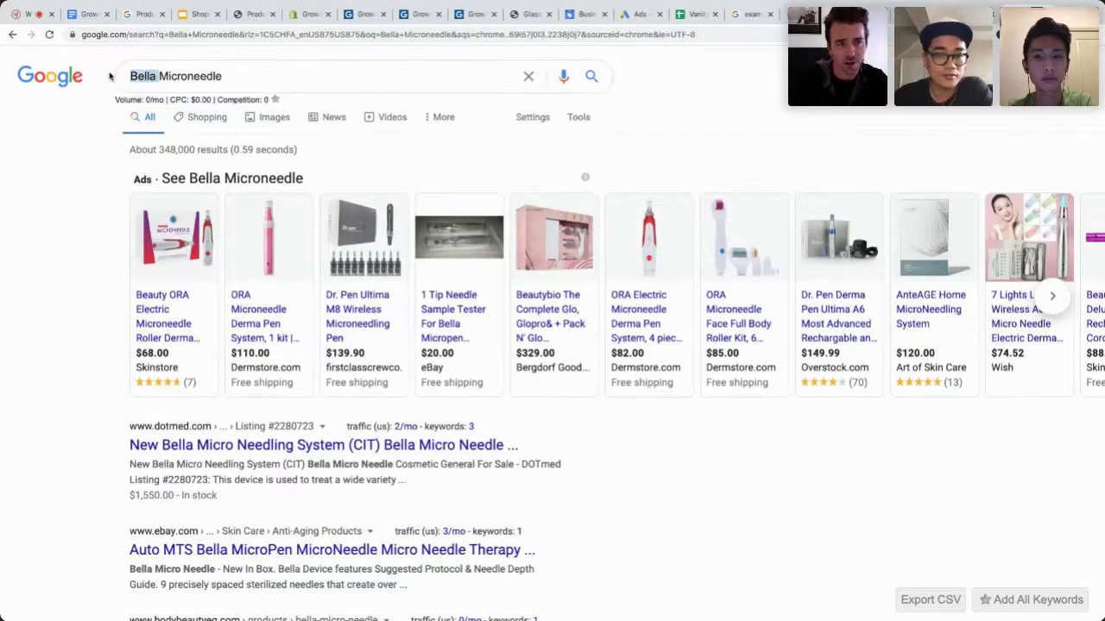
{"action": "key", "text": "BackSpace"}
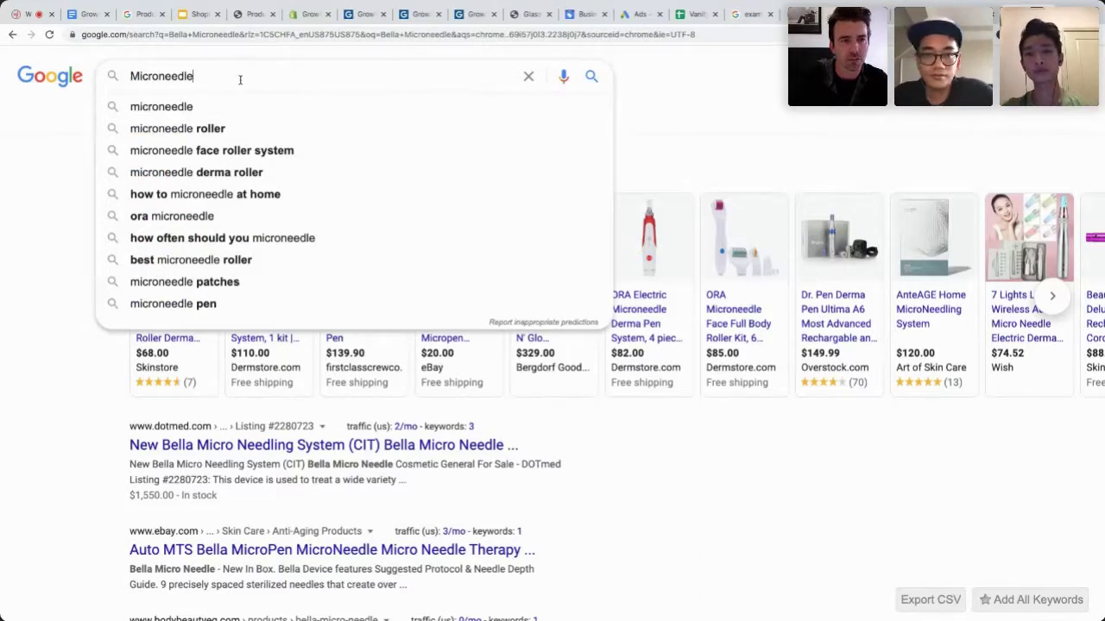
{"action": "type", "text": "system"}
{"action": "key", "text": "Return"}
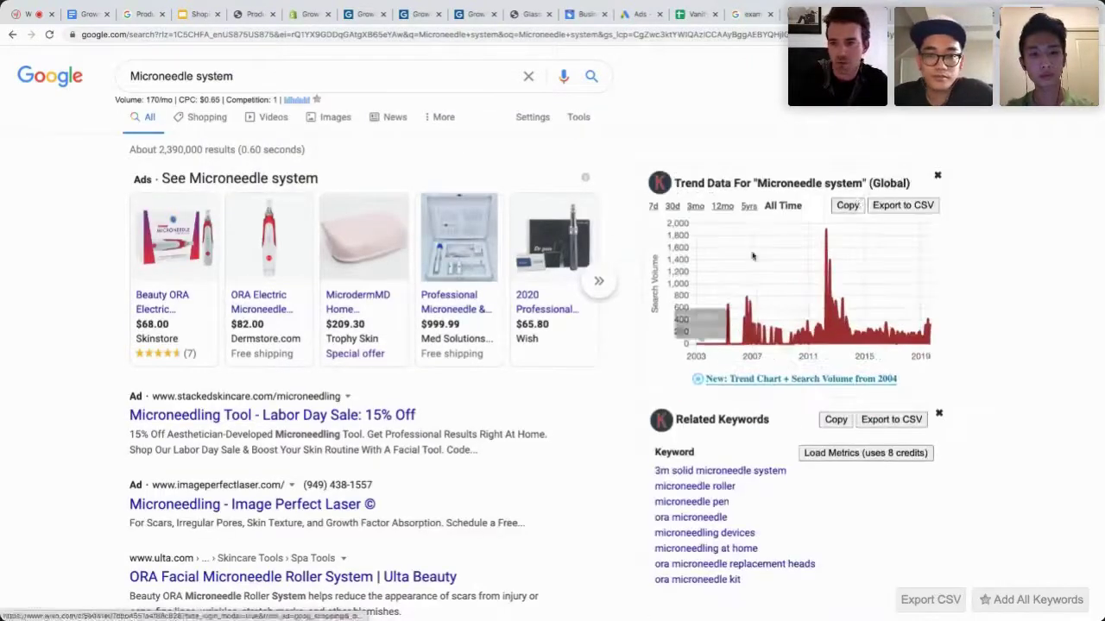
Load the related-keyword metrics for "Microneedle system" and compare the search volumes of "microneedle roller" and the current query
{"action": "left_click", "coordinate": [863, 453]}
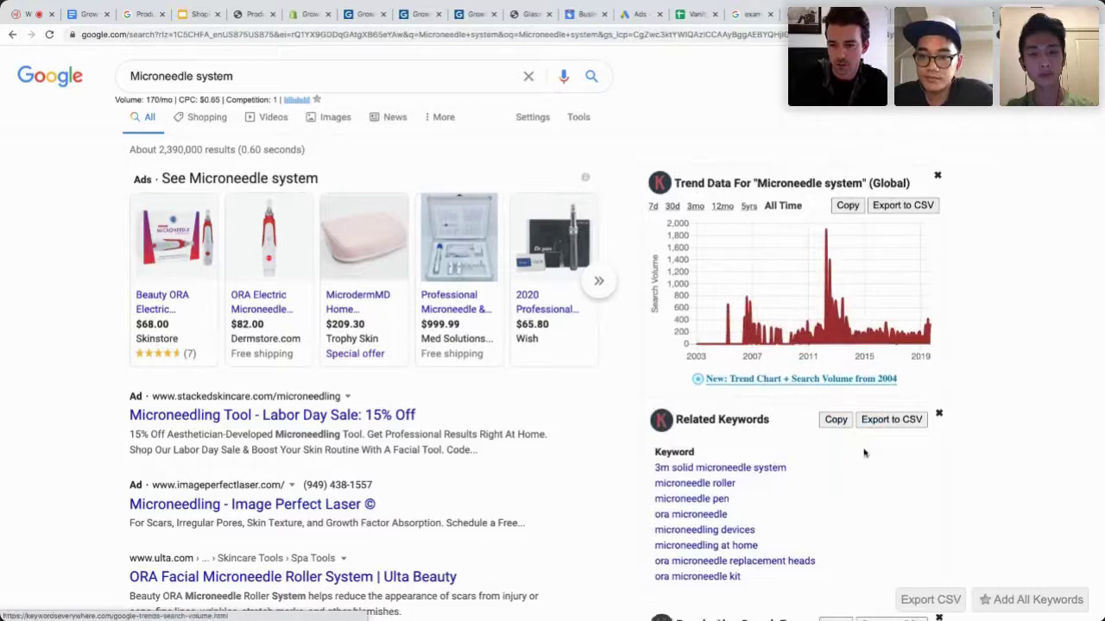
{"action": "scroll", "coordinate": [691, 371], "scroll_direction": "down", "scroll_amount": 2}
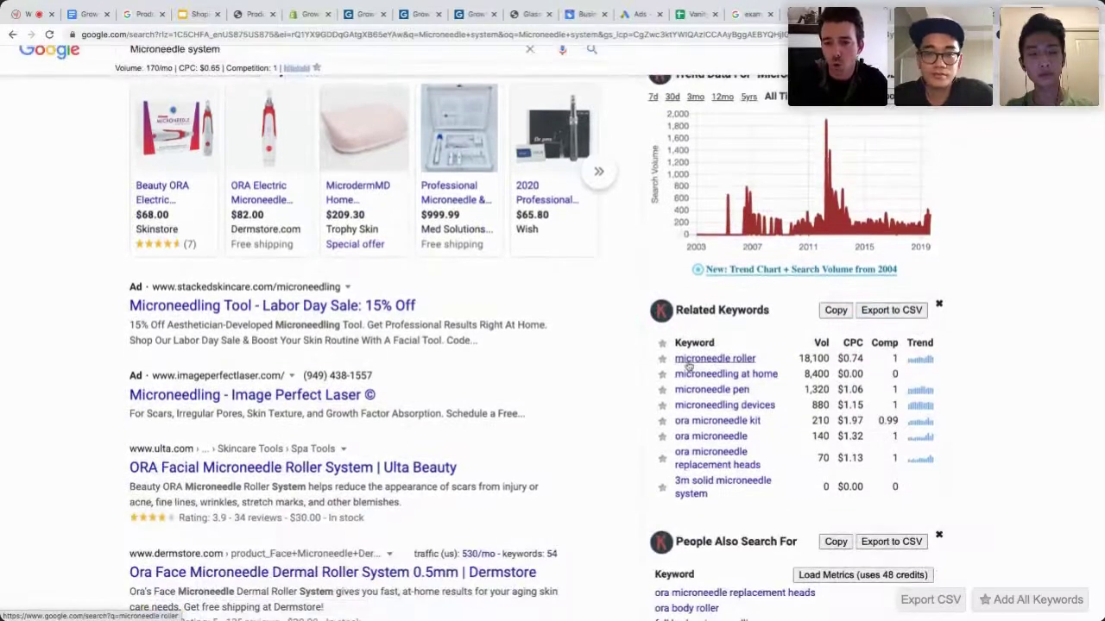
{"action": "double_click", "coordinate": [814, 358]}
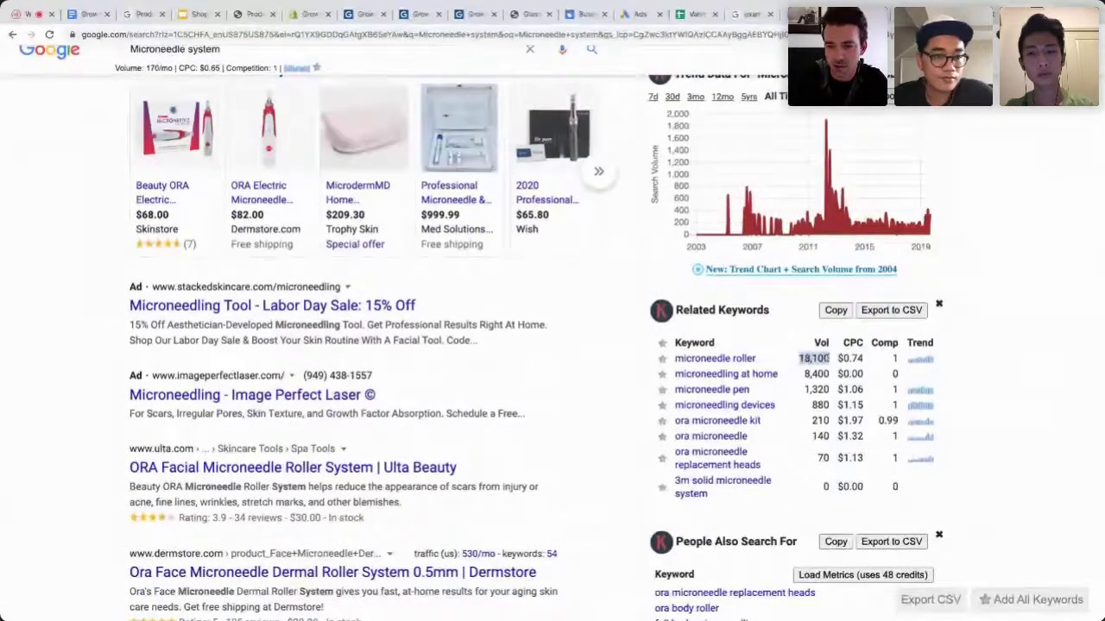
{"action": "scroll", "coordinate": [776, 302], "scroll_direction": "up", "scroll_amount": 2}
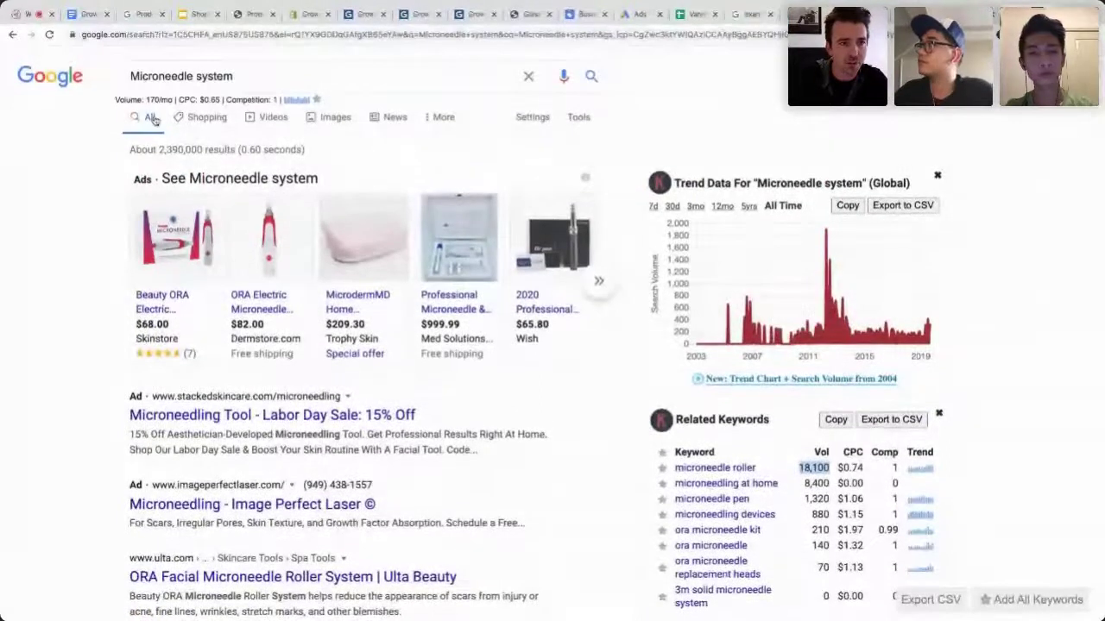
{"action": "double_click", "coordinate": [156, 100]}
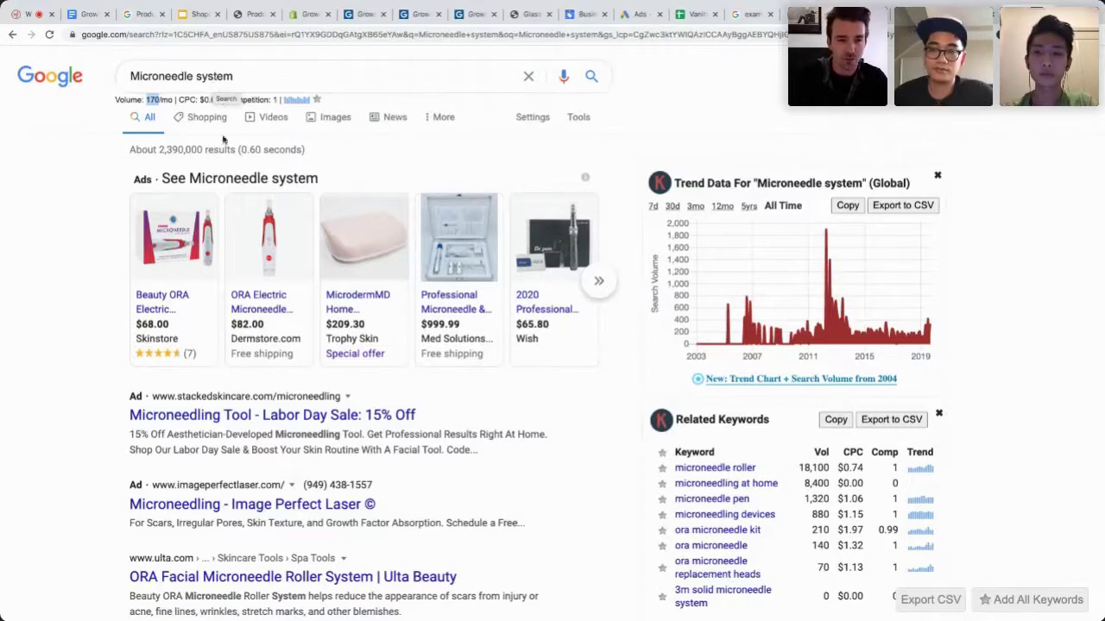
Open the search results for the related keyword "microneedle pen" and load the metrics of its related keywords
{"action": "left_click", "coordinate": [716, 499]}
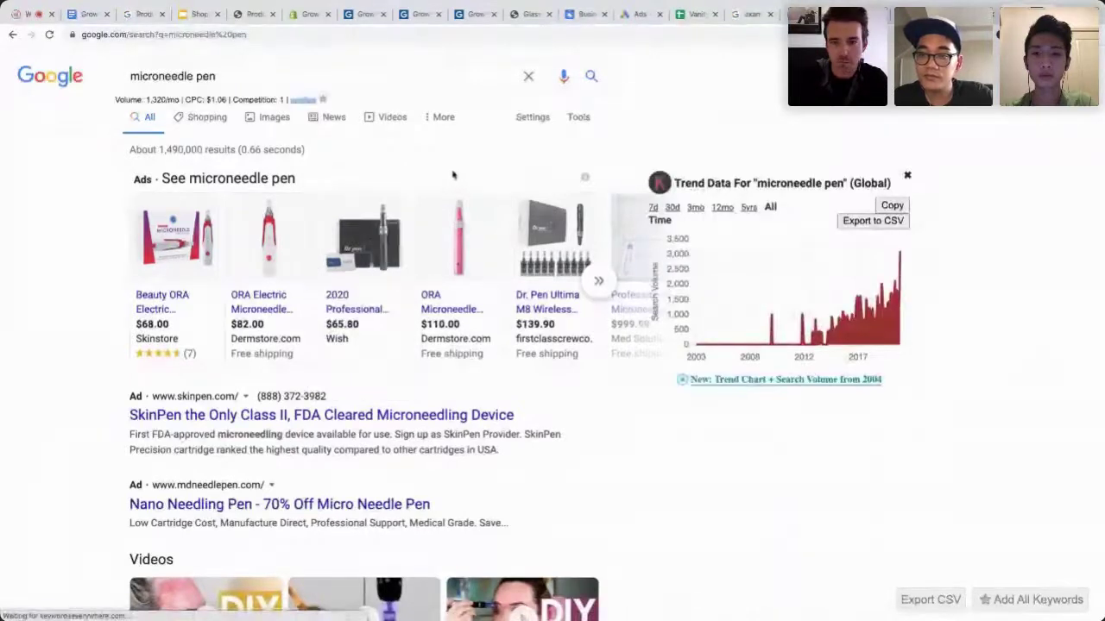
{"action": "left_click", "coordinate": [834, 452]}
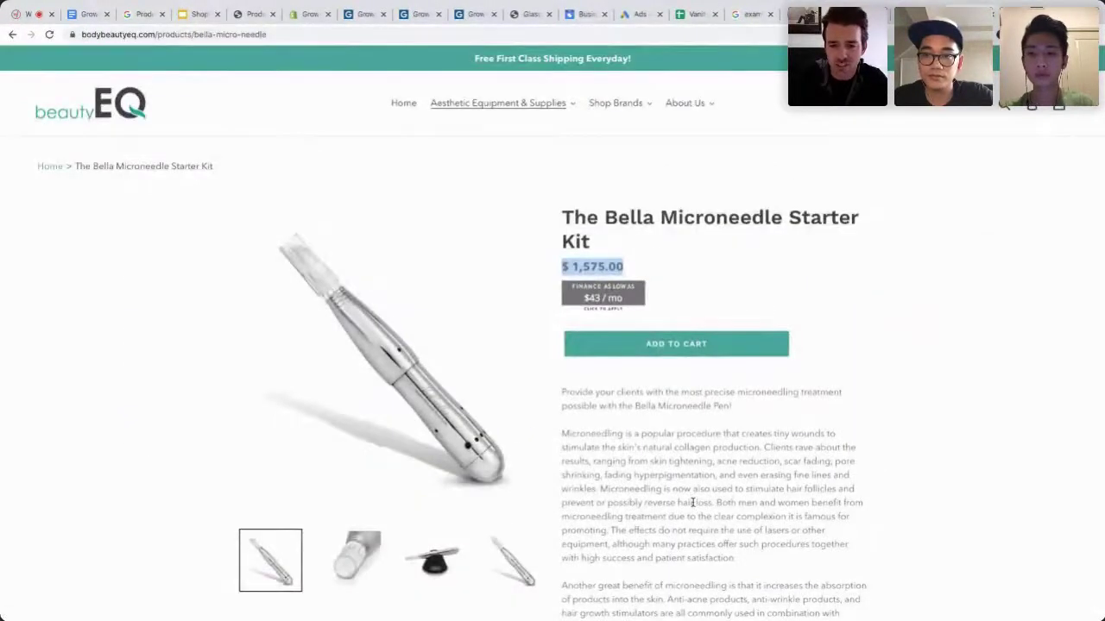
Review the Bella Microneedle Starter Kit's product description, then return to the "microneedle pen" results and examine the related keywords
{"action": "scroll", "coordinate": [692, 502], "scroll_direction": "down", "scroll_amount": 3}
{"action": "scroll", "coordinate": [692, 502], "scroll_direction": "down", "scroll_amount": 5}
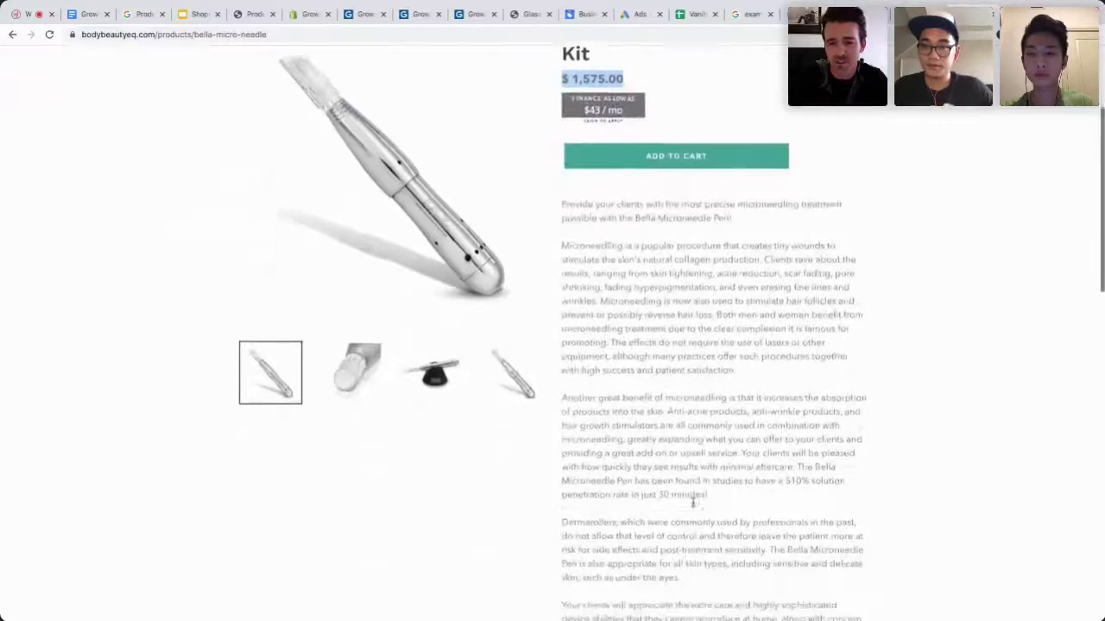
{"action": "scroll", "coordinate": [692, 507], "scroll_direction": "up", "scroll_amount": 8}
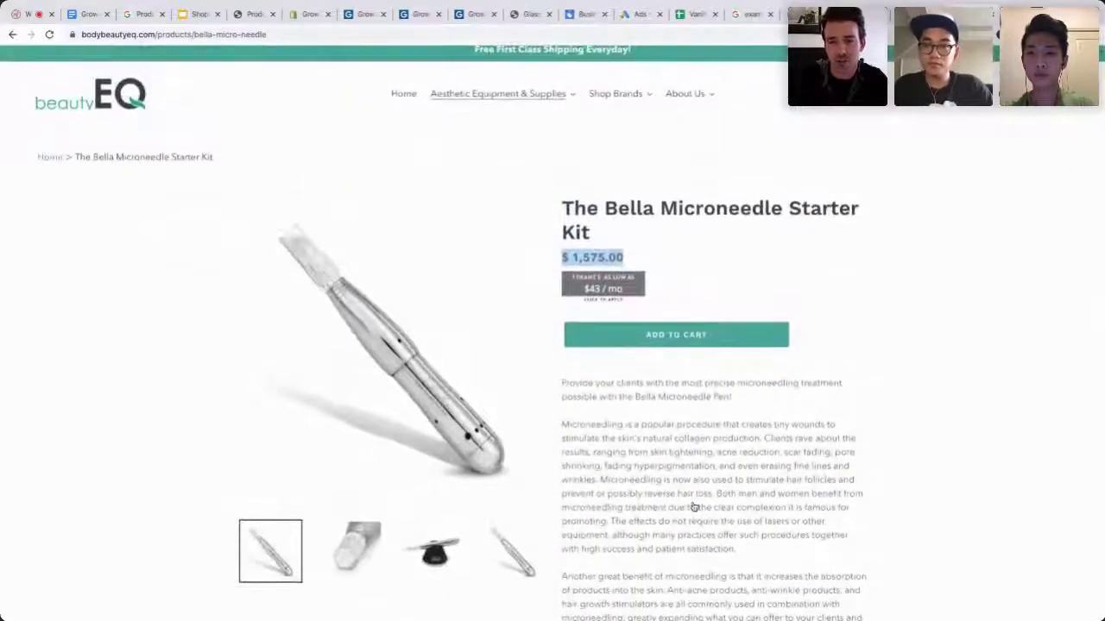
{"action": "key", "text": "alt+Left"}
{"action": "scroll", "coordinate": [693, 506], "scroll_direction": "down", "scroll_amount": 3}
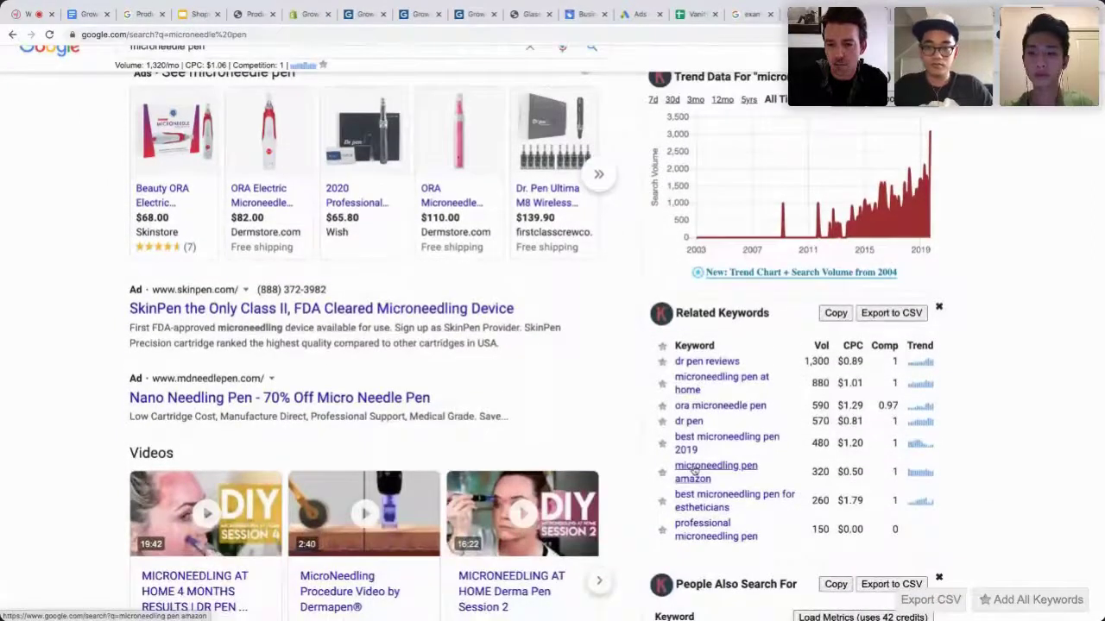
Review the shopping ads, search trend and related keywords for "microneedle pen", focusing on the word "microneedle" in the query
{"action": "scroll", "coordinate": [692, 471], "scroll_direction": "up", "scroll_amount": 3}
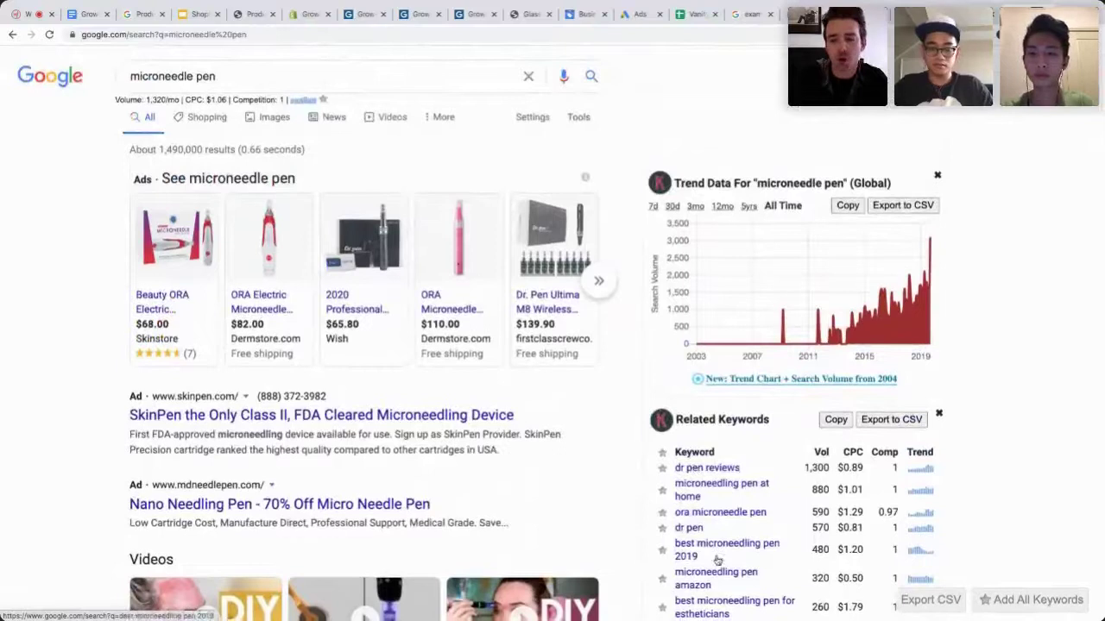
{"action": "scroll", "coordinate": [716, 561], "scroll_direction": "down", "scroll_amount": 1}
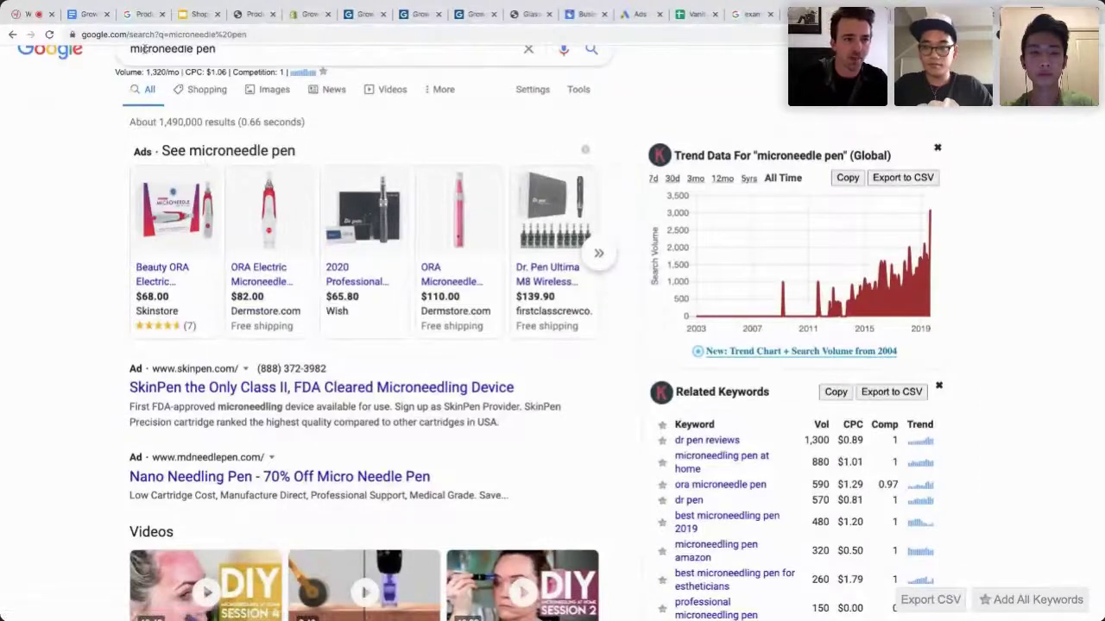
{"action": "scroll", "coordinate": [131, 49], "scroll_direction": "up", "scroll_amount": 1}
{"action": "double_click", "coordinate": [151, 76]}
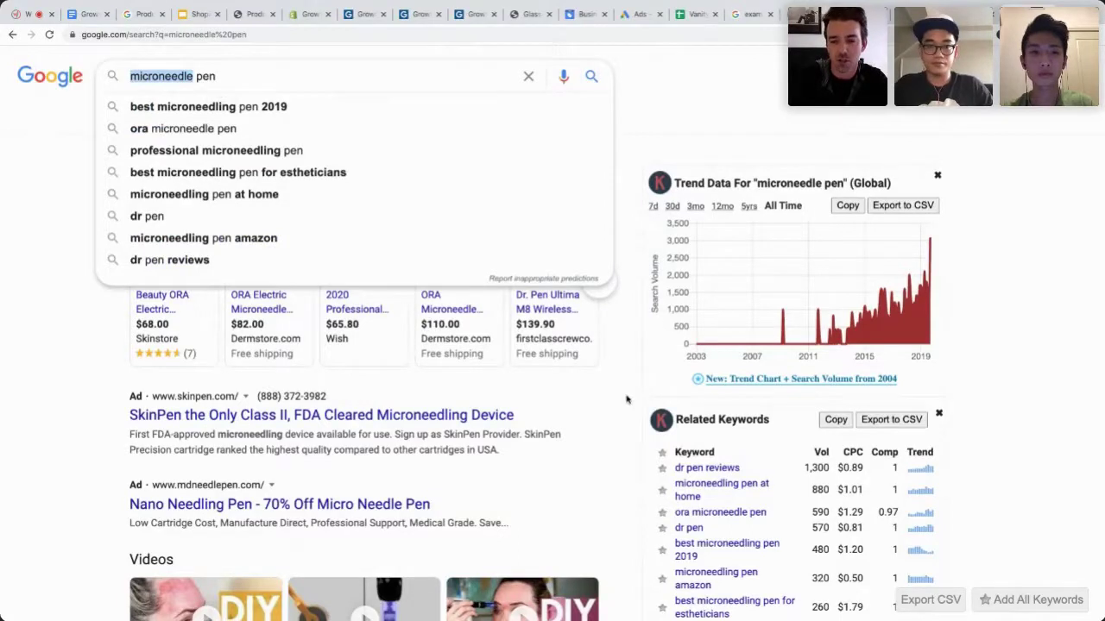
{"action": "left_click", "coordinate": [627, 398]}
Load the metrics for the keywords people also search for and compare the volumes of "buy dermapen" and "best dermapen"
{"action": "scroll", "coordinate": [626, 399], "scroll_direction": "down", "scroll_amount": 3}
{"action": "scroll", "coordinate": [626, 398], "scroll_direction": "down", "scroll_amount": 1}
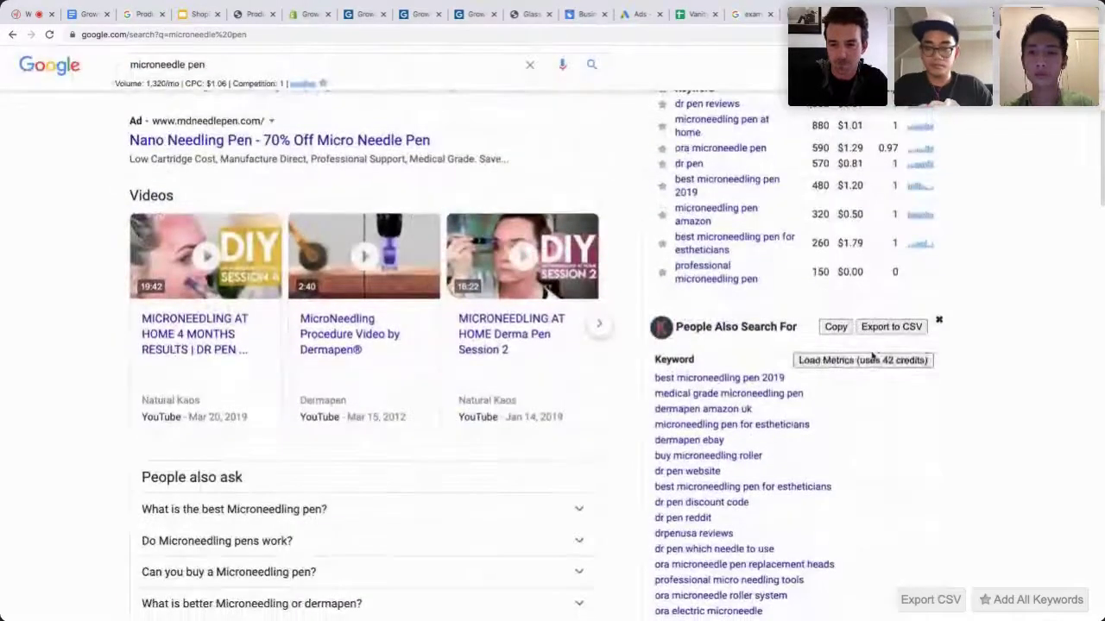
{"action": "left_click", "coordinate": [863, 360]}
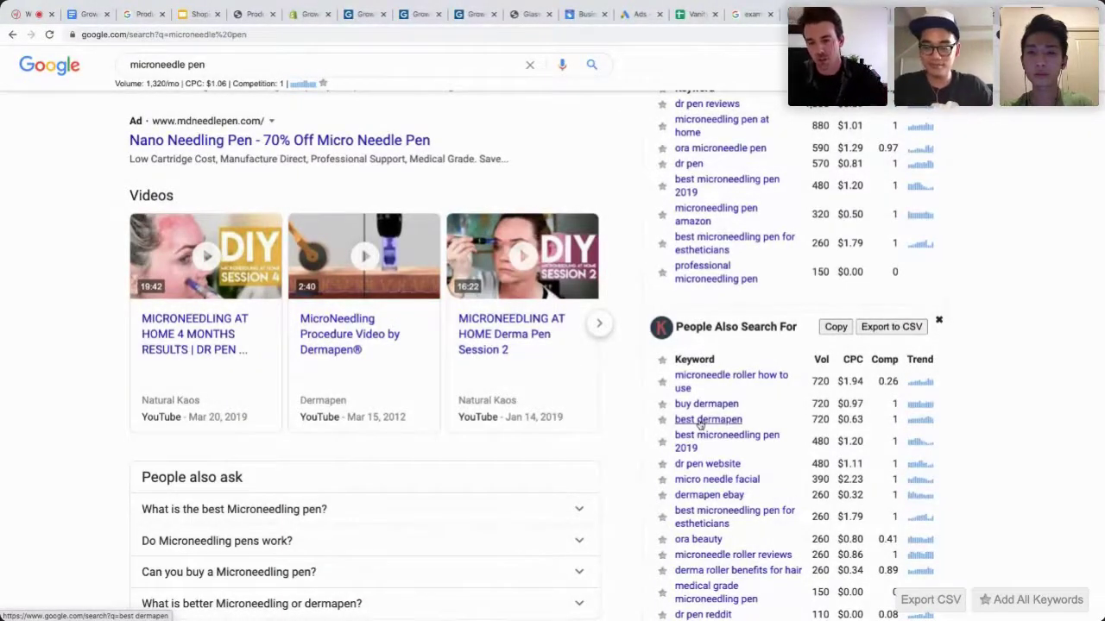
{"action": "double_click", "coordinate": [815, 403]}
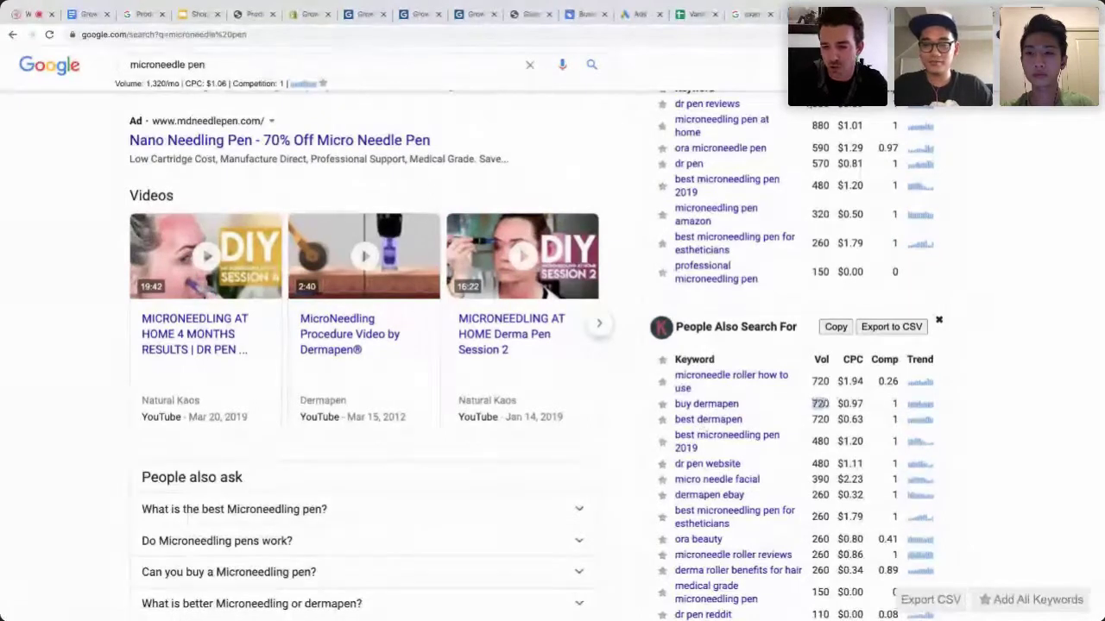
{"action": "left_click_drag", "start_coordinate": [814, 419], "coordinate": [830, 419]}
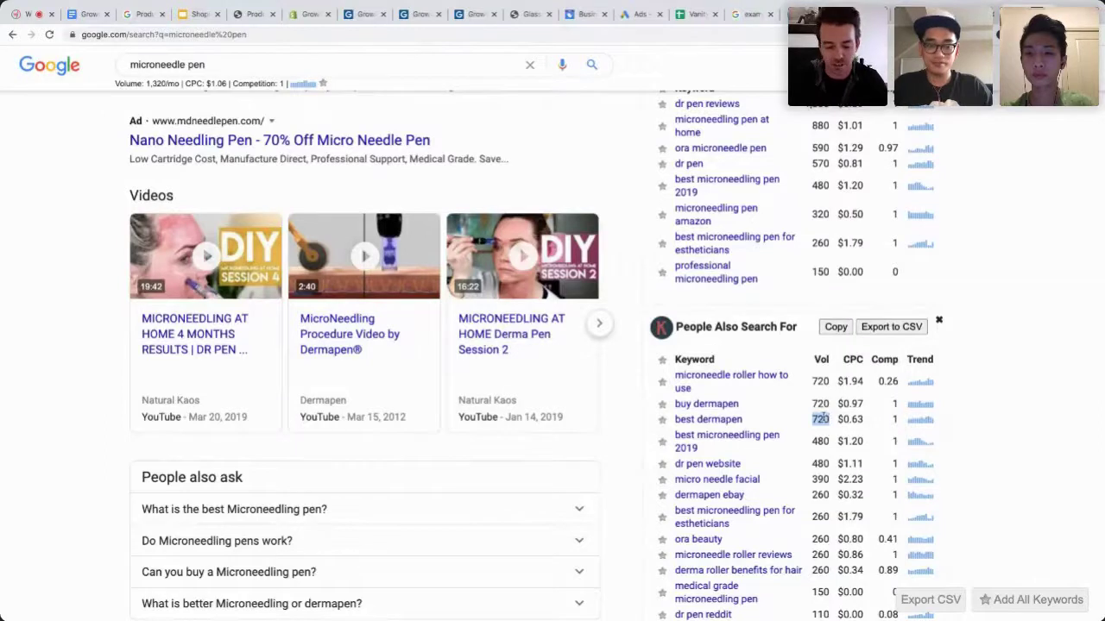
{"action": "scroll", "coordinate": [821, 418], "scroll_direction": "up", "scroll_amount": 1}
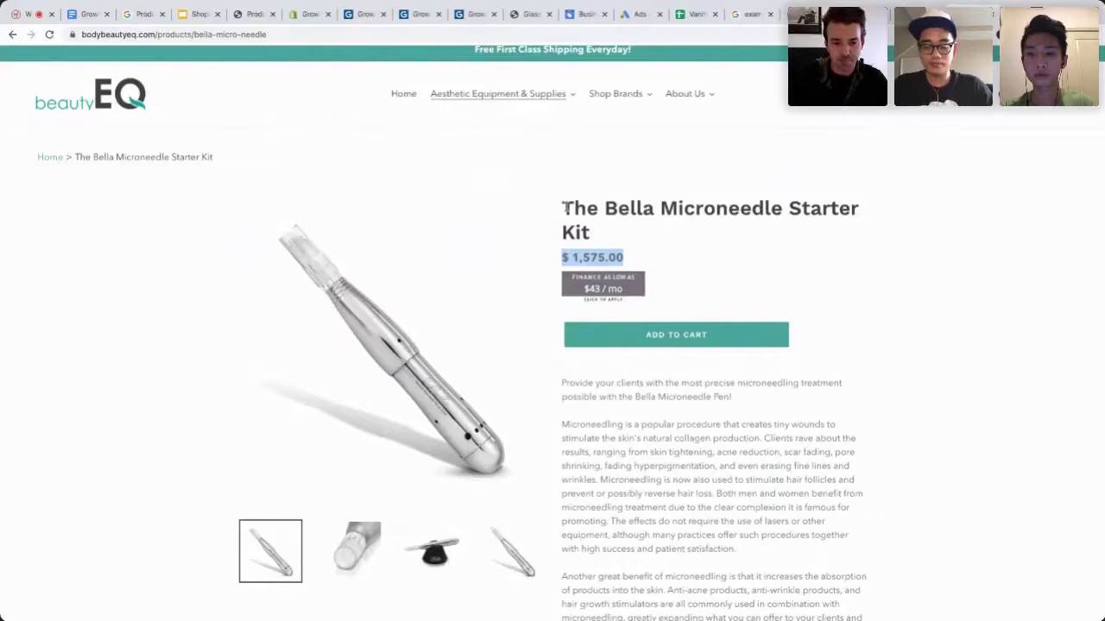
Compare the wording of the Bella Microneedle Starter Kit's title with "Bella Microneedle Pen" in its description
{"action": "left_click_drag", "start_coordinate": [562, 206], "coordinate": [592, 235]}
{"action": "left_click", "coordinate": [567, 208]}
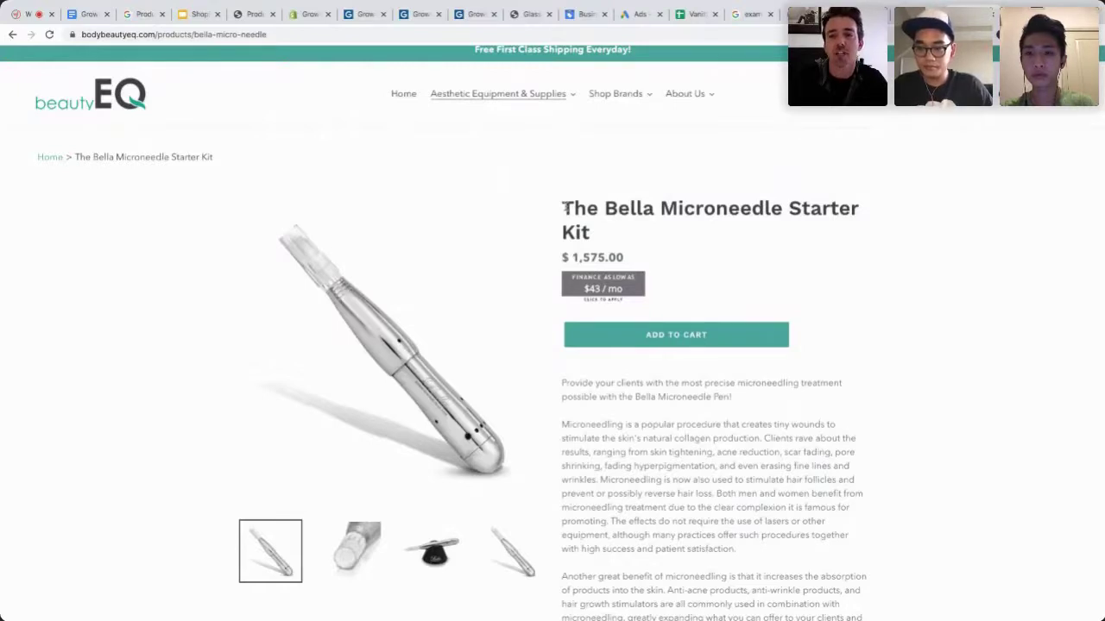
{"action": "key", "text": "ctrl+Tab"}
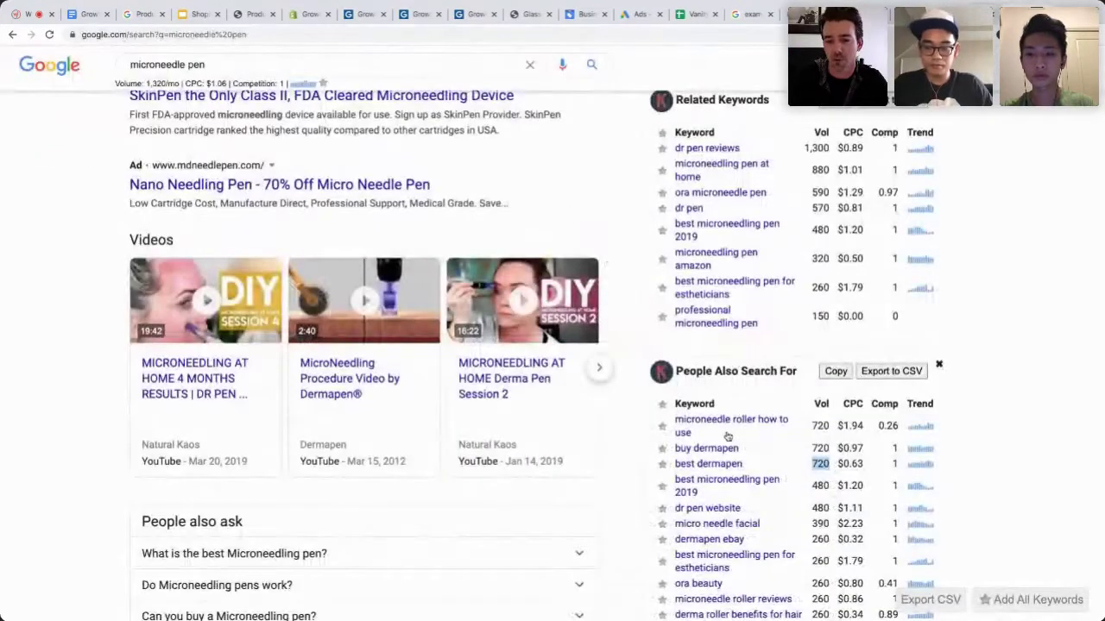
{"action": "key", "text": "ctrl+shift+Tab"}
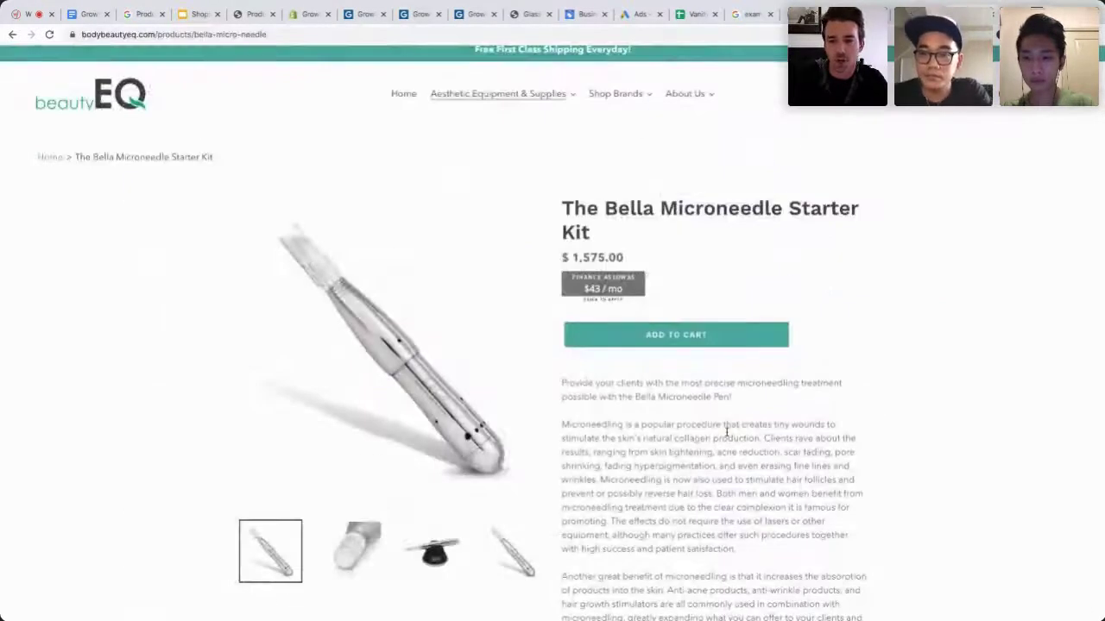
{"action": "left_click_drag", "start_coordinate": [634, 397], "coordinate": [729, 397]}
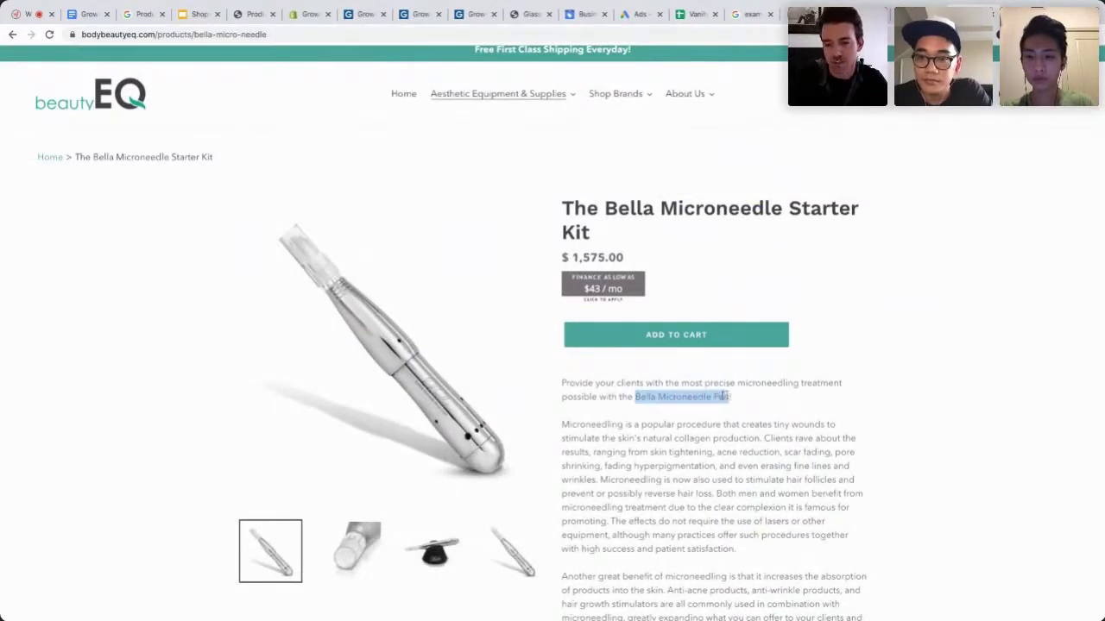
{"action": "left_click_drag", "start_coordinate": [604, 208], "coordinate": [782, 208]}
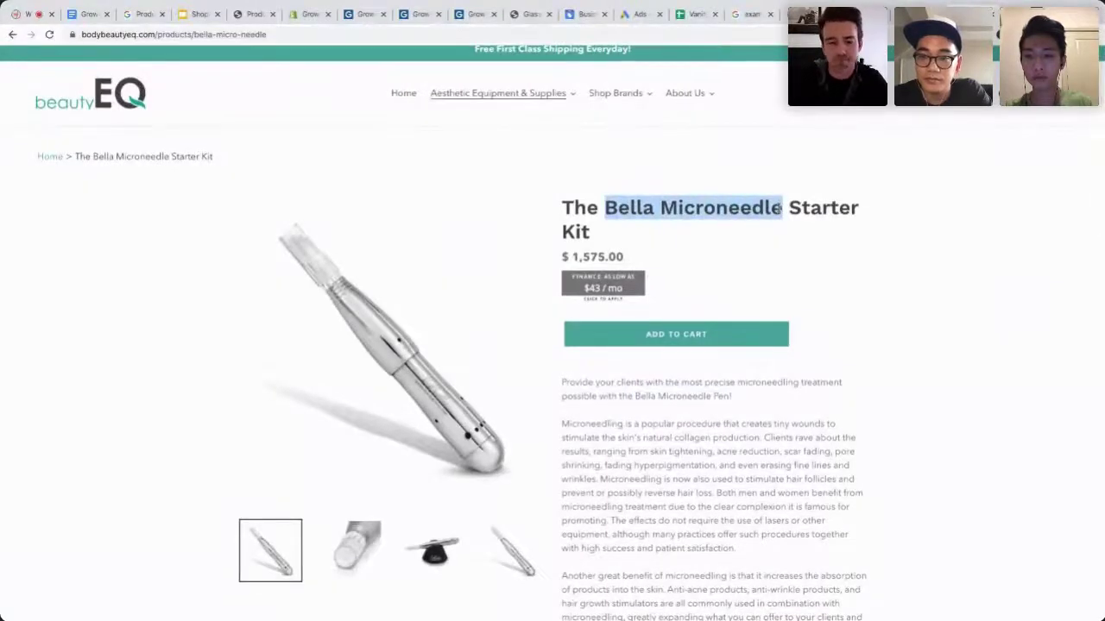
Dismiss the trend data, related keywords and "People Also Search For" boxes on the "microneedle pen" results, and close that page
{"action": "key", "text": "ctrl+Tab"}
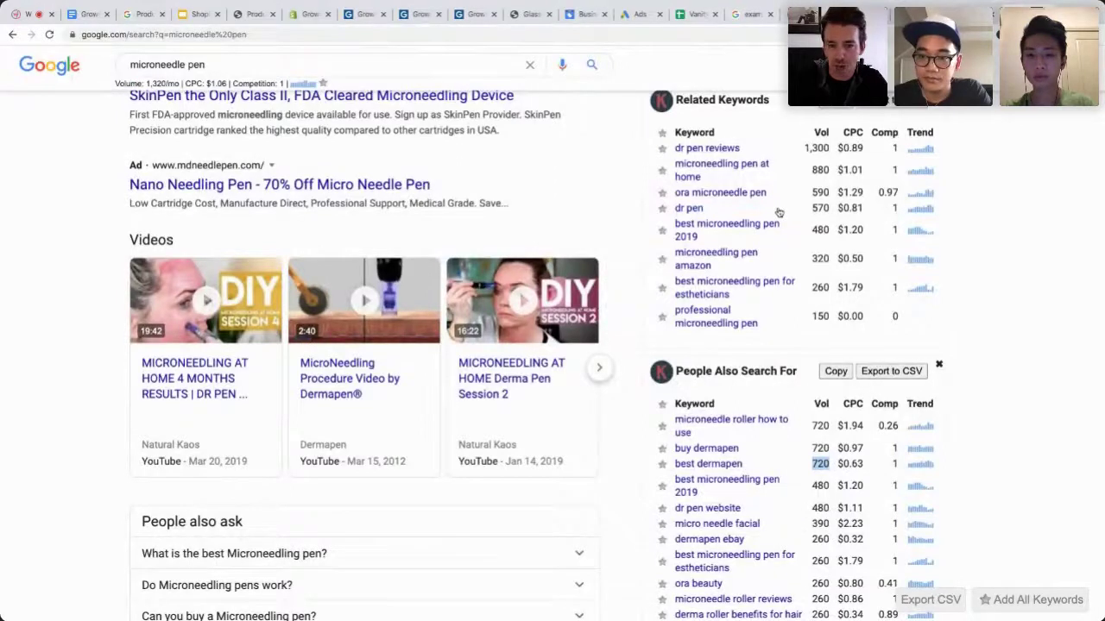
{"action": "scroll", "coordinate": [779, 211], "scroll_direction": "up", "scroll_amount": 5}
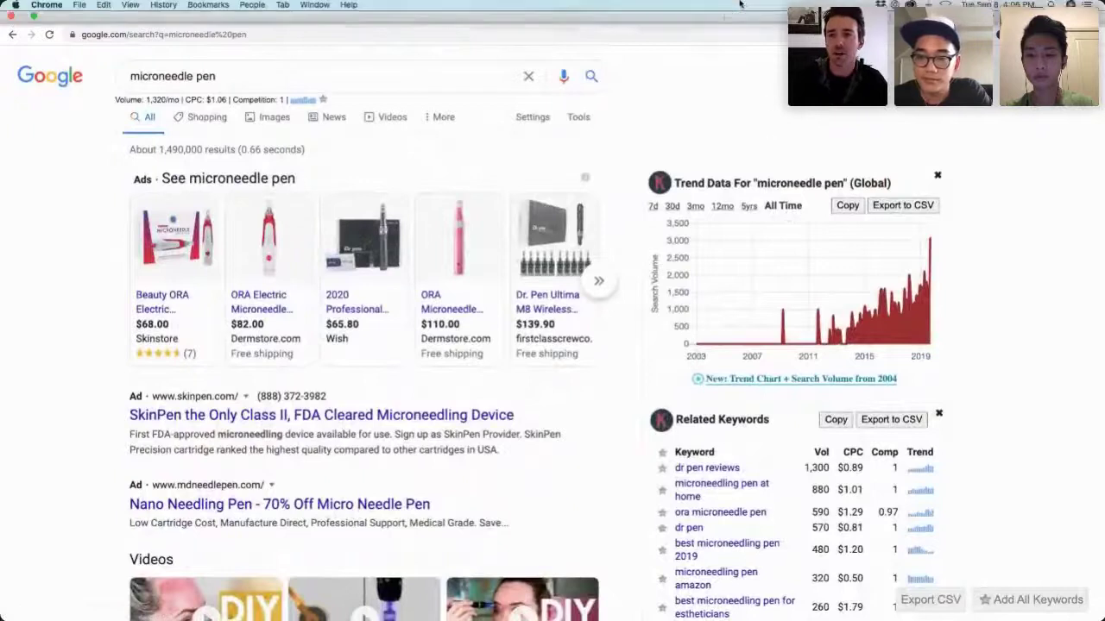
{"action": "left_click", "coordinate": [936, 177]}
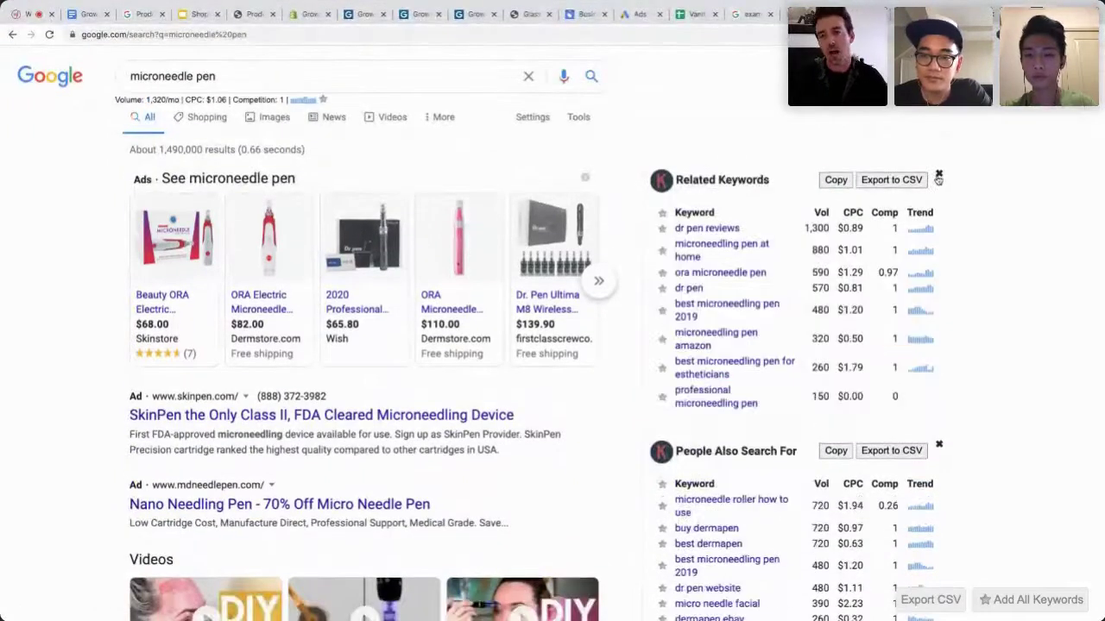
{"action": "left_click", "coordinate": [938, 178]}
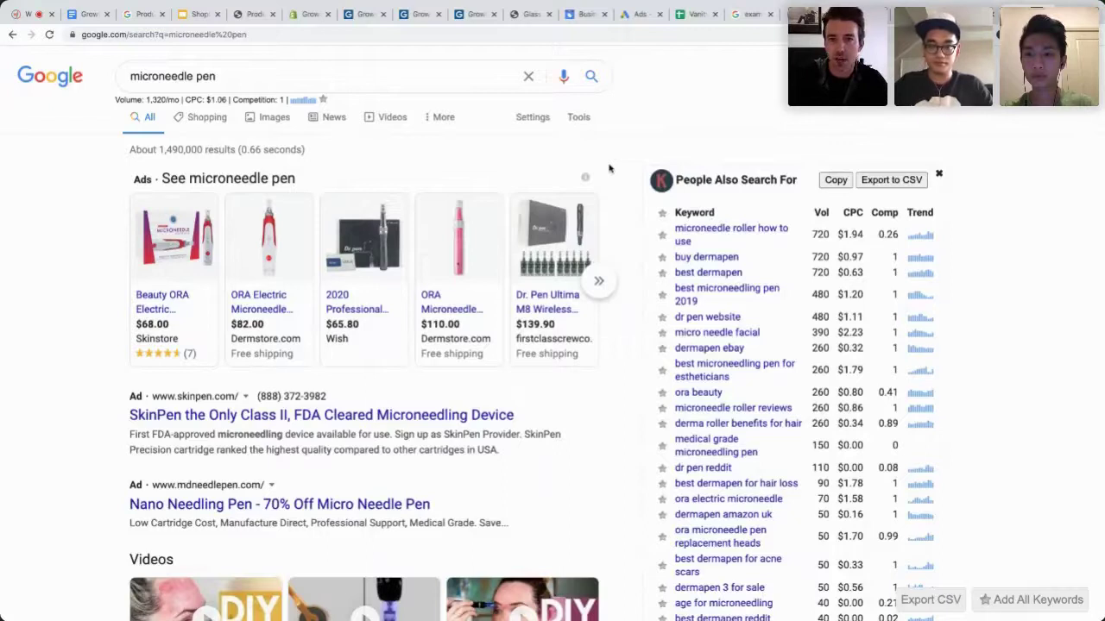
{"action": "mouse_move", "coordinate": [592, 5]}
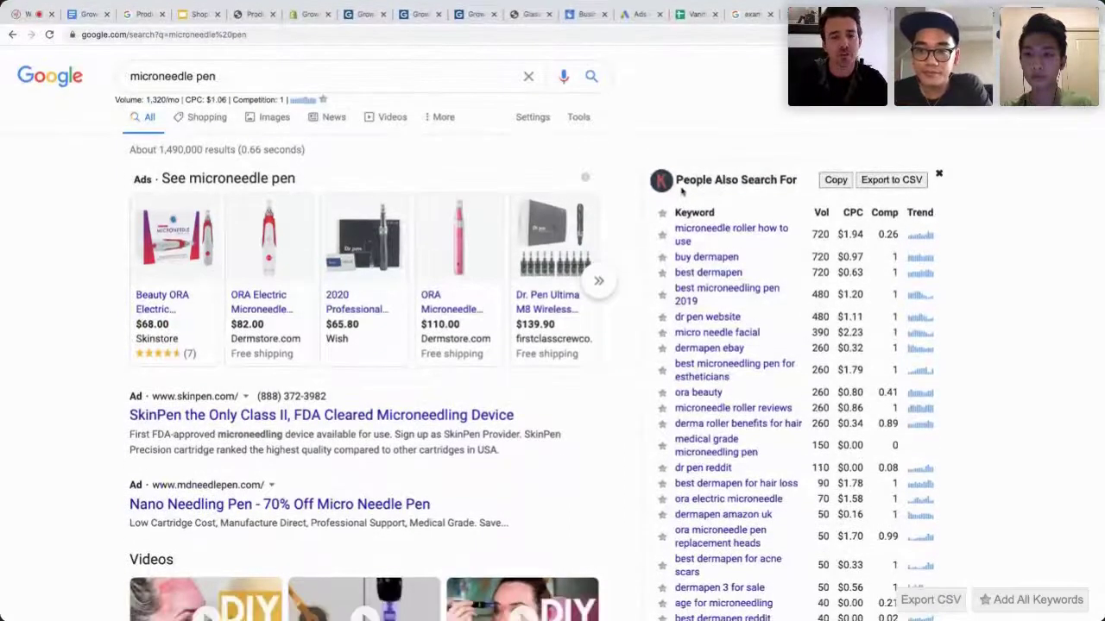
{"action": "left_click", "coordinate": [939, 174]}
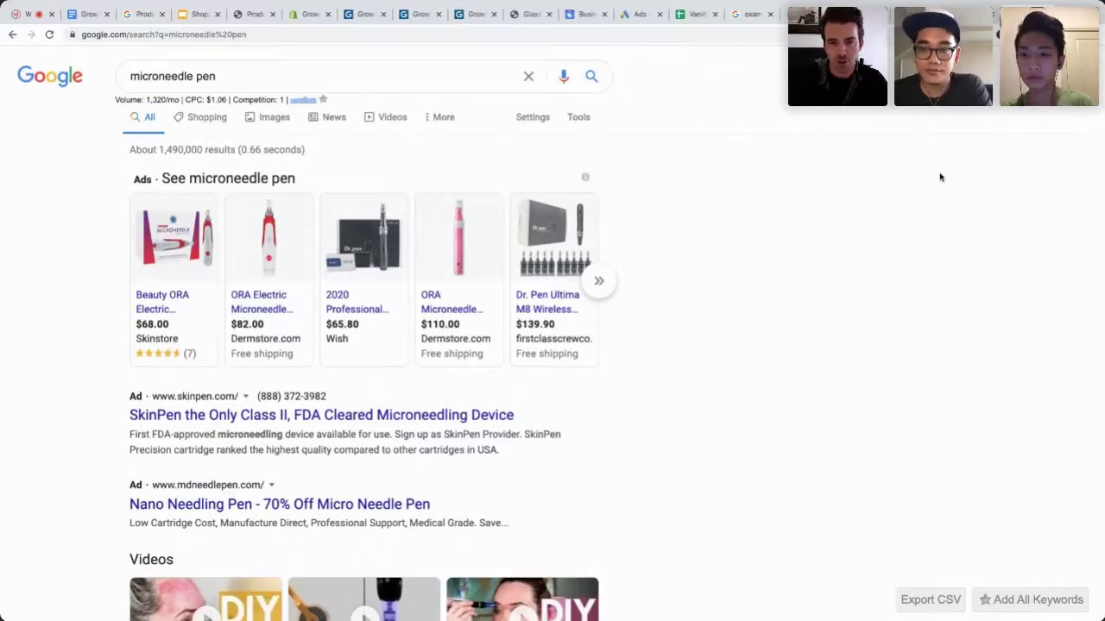
{"action": "key", "text": "super+w"}
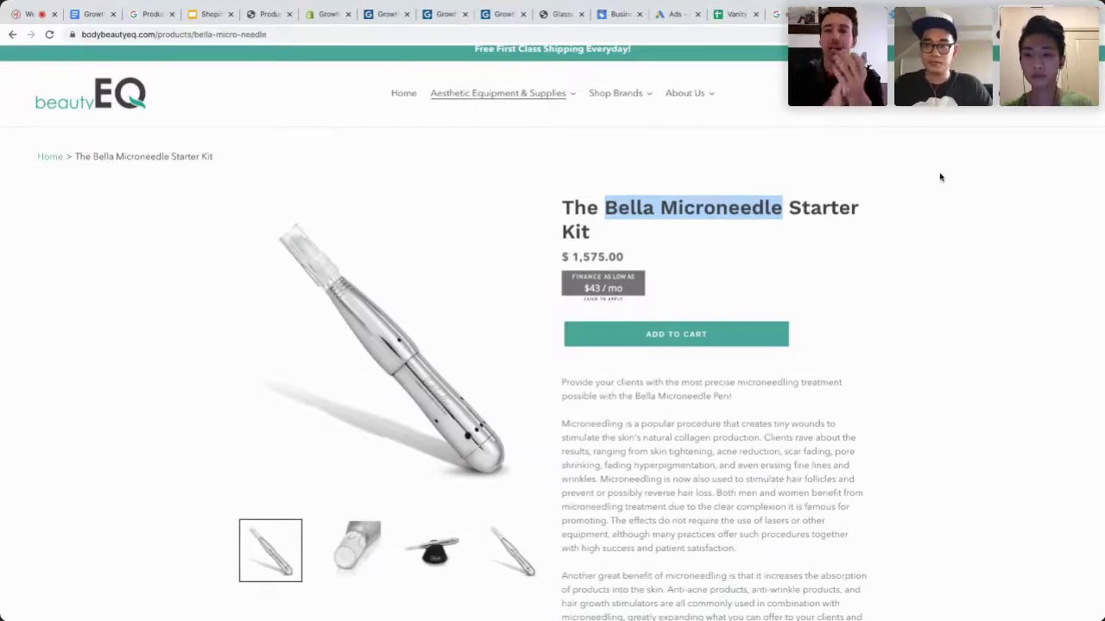
Switch to Google Ads and open the account's list of conversion actions
{"action": "left_click", "coordinate": [667, 16]}
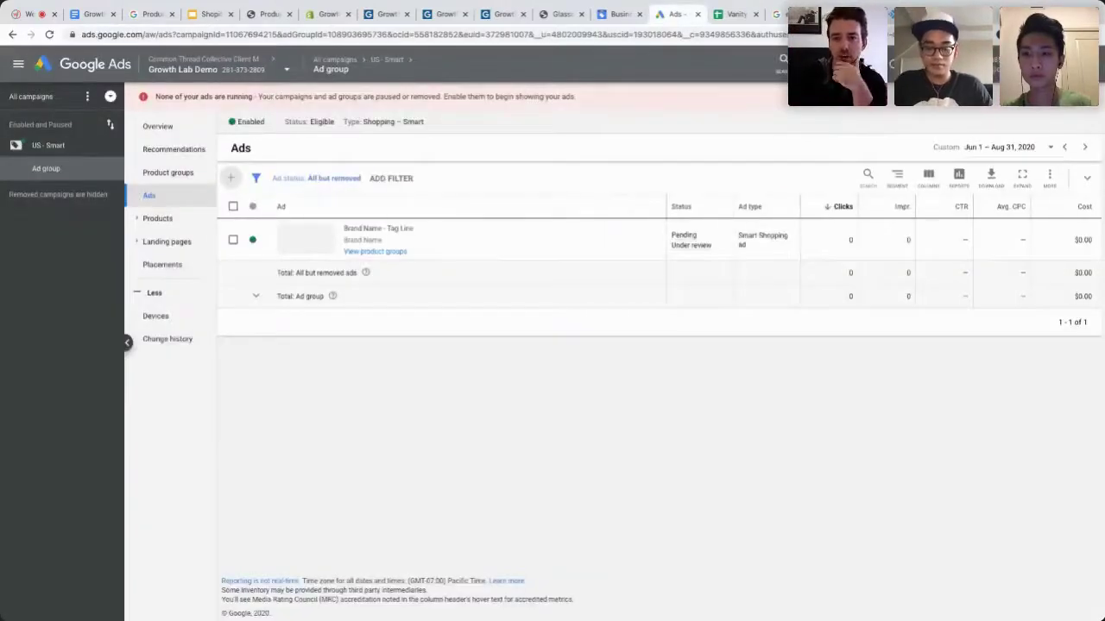
{"action": "left_click", "coordinate": [783, 60]}
{"action": "left_click", "coordinate": [785, 130]}
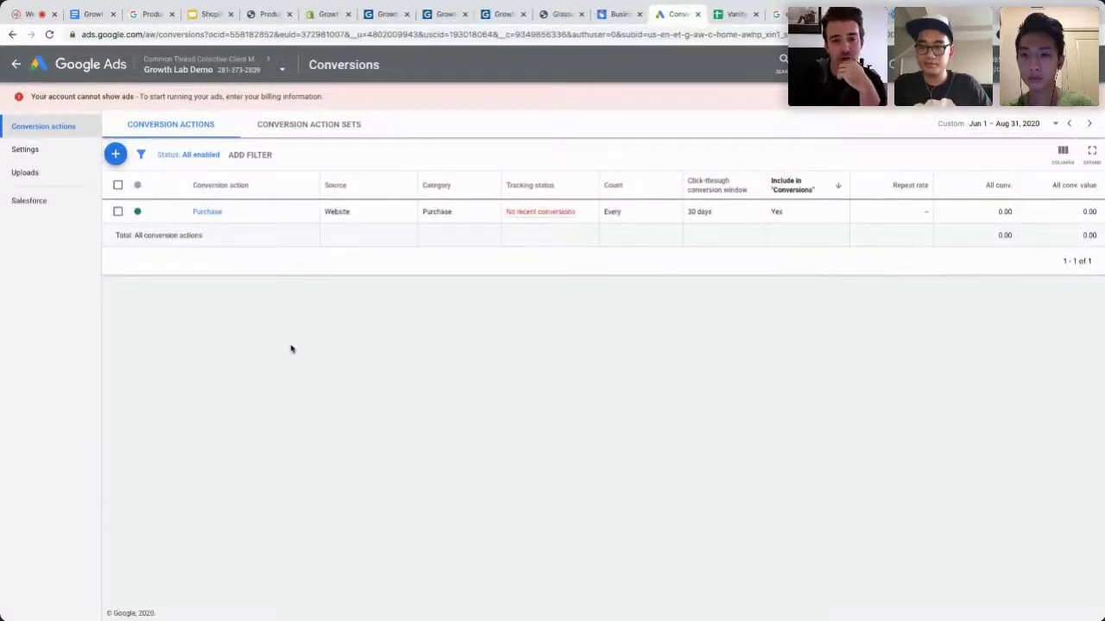
{"action": "left_click", "coordinate": [118, 212]}
{"action": "left_click", "coordinate": [117, 213]}
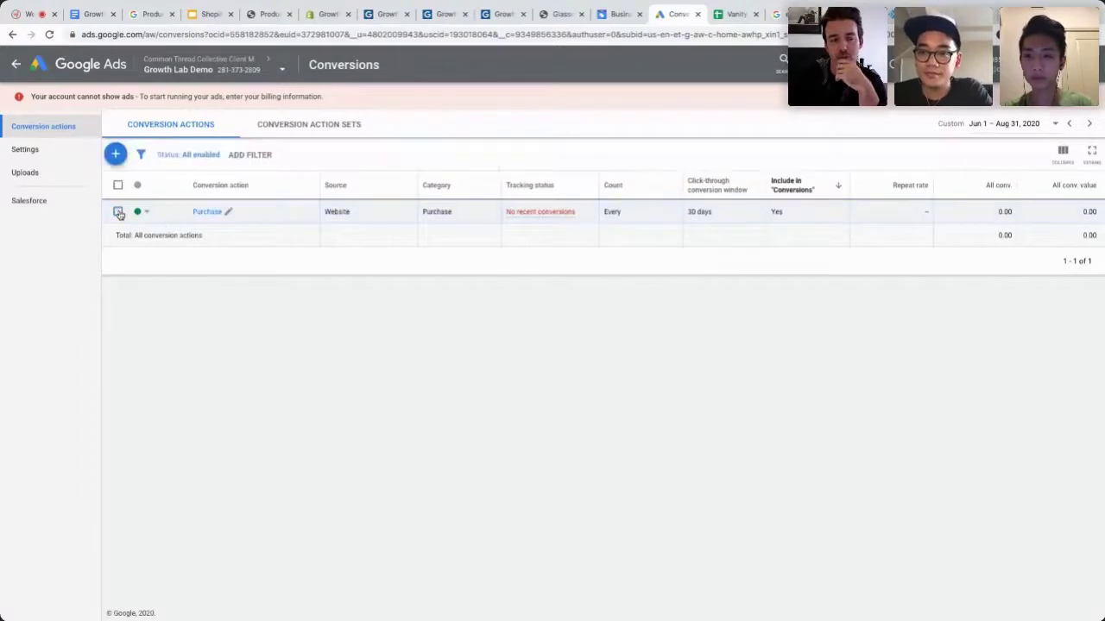
Start a new website conversion action with the category Purchase and the name "Purchase v2"
{"action": "left_click", "coordinate": [113, 153]}
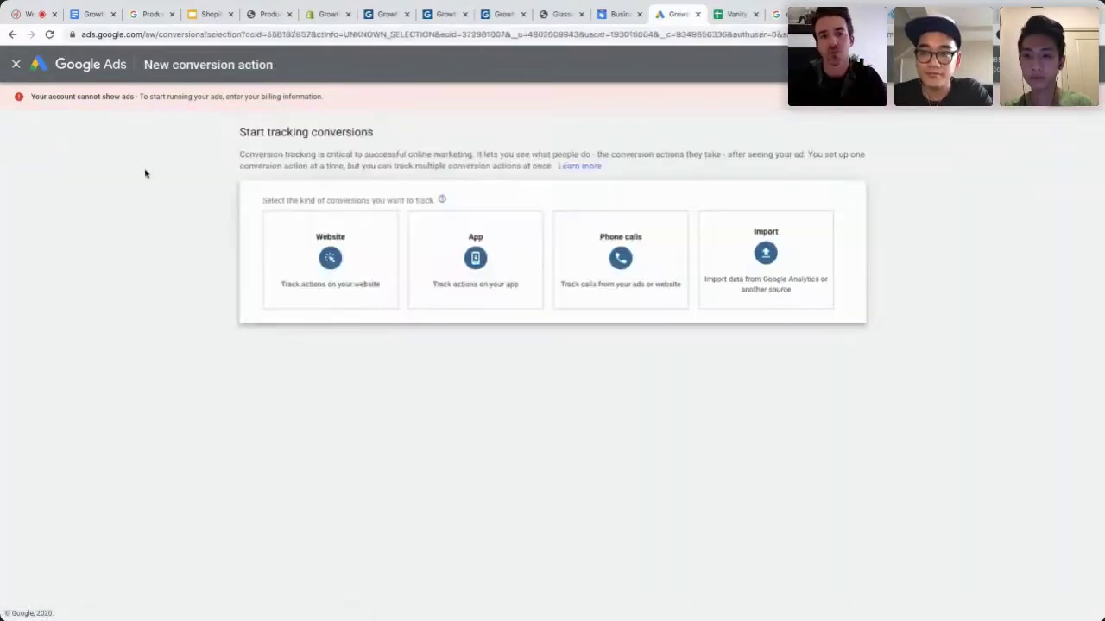
{"action": "left_click", "coordinate": [321, 264]}
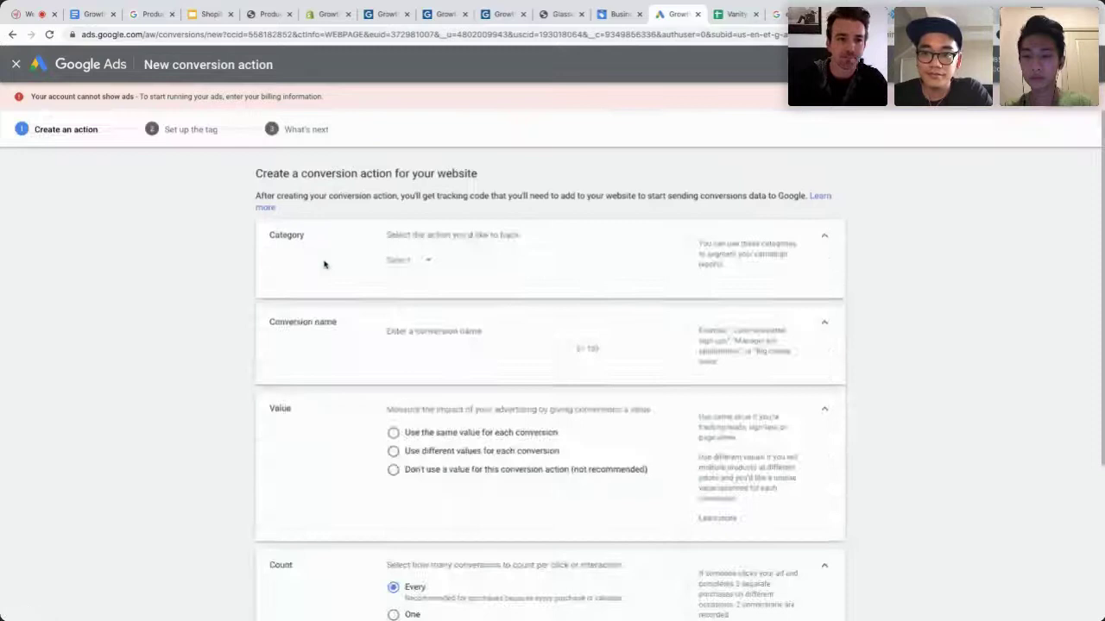
{"action": "left_click", "coordinate": [412, 264]}
{"action": "left_click", "coordinate": [415, 297]}
{"action": "left_click", "coordinate": [430, 333]}
{"action": "type", "text": "v2"}
Set the conversion action to use different values for each conversion and create it
{"action": "scroll", "coordinate": [431, 335], "scroll_direction": "down", "scroll_amount": 2}
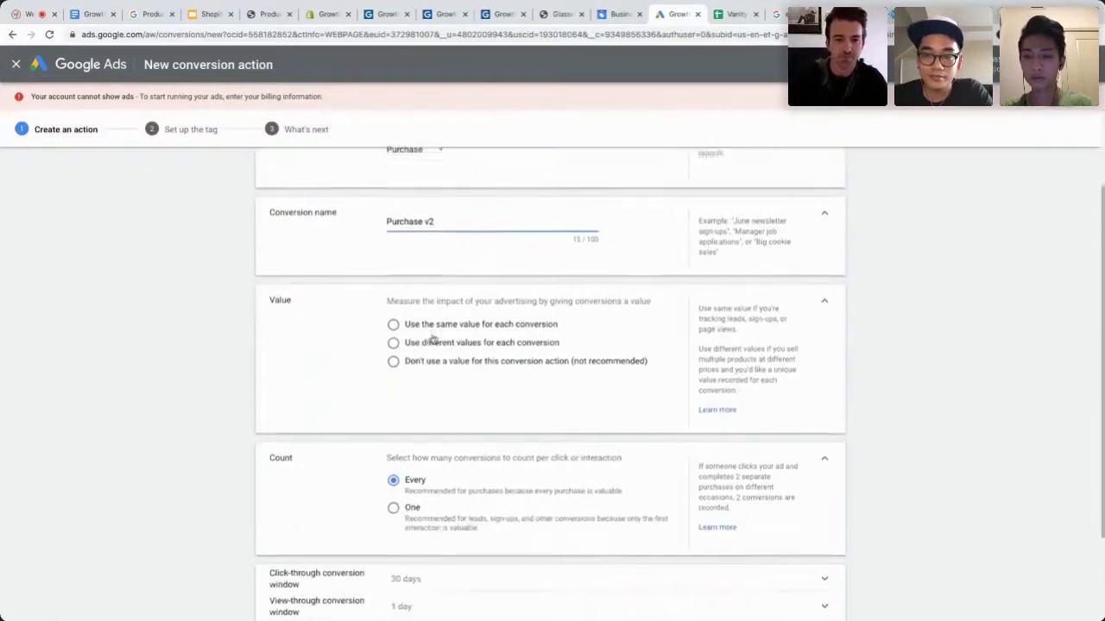
{"action": "left_click", "coordinate": [392, 341]}
{"action": "scroll", "coordinate": [484, 385], "scroll_direction": "down", "scroll_amount": 3}
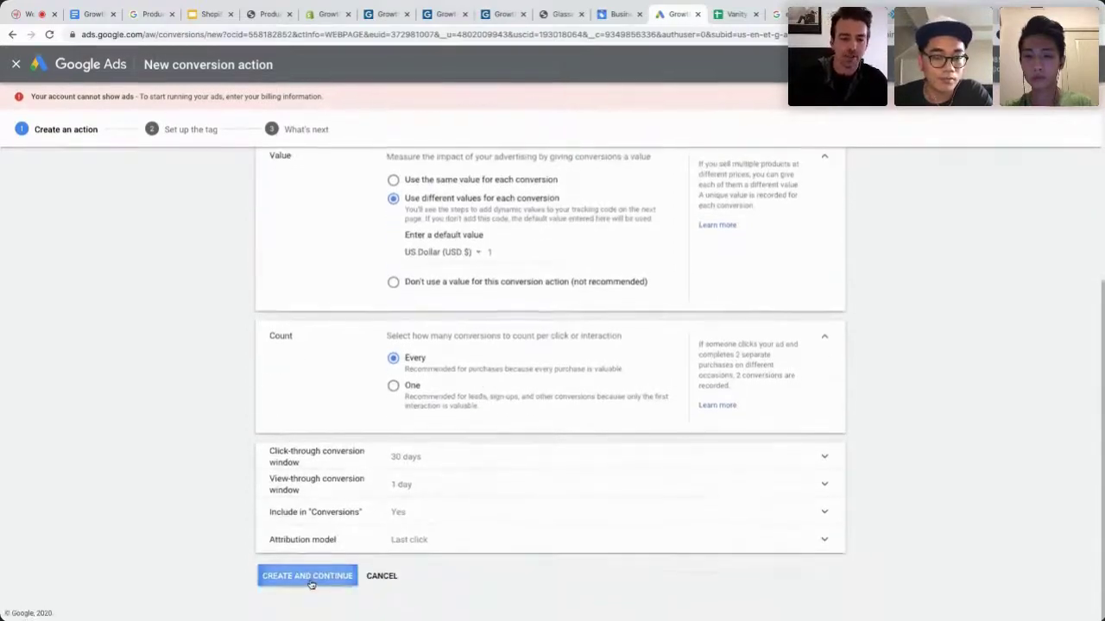
{"action": "left_click", "coordinate": [309, 577]}
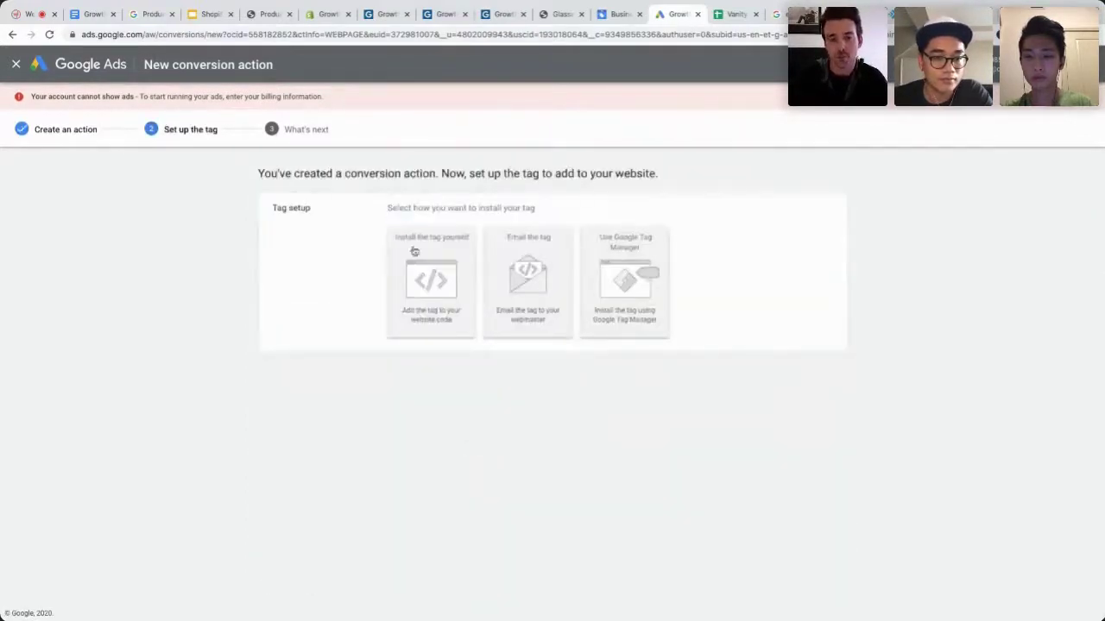
Choose to install the tag yourself, examine the event snippet, and select the whole global site tag code
{"action": "left_click", "coordinate": [415, 251]}
{"action": "scroll", "coordinate": [440, 259], "scroll_direction": "down", "scroll_amount": 4}
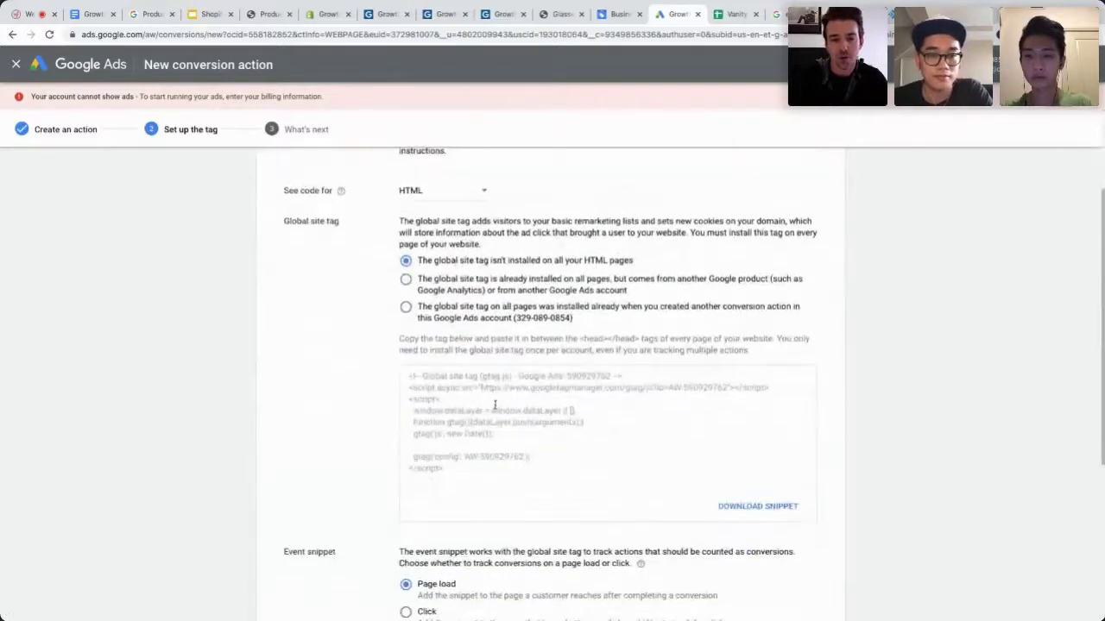
{"action": "left_click_drag", "start_coordinate": [476, 468], "coordinate": [374, 371]}
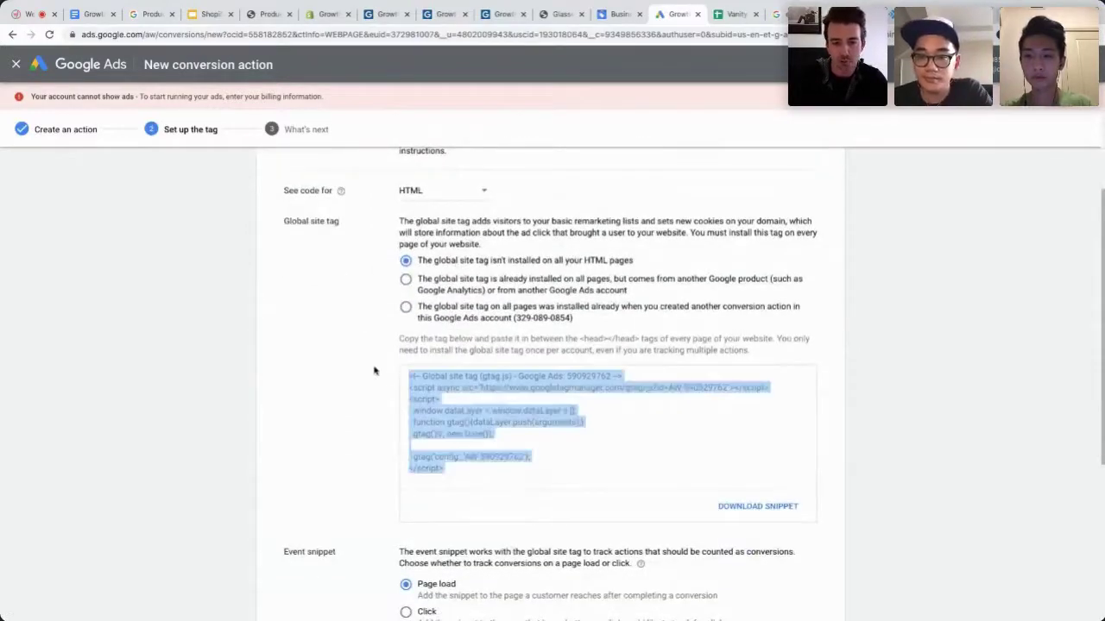
{"action": "scroll", "coordinate": [373, 371], "scroll_direction": "down", "scroll_amount": 3}
{"action": "scroll", "coordinate": [374, 371], "scroll_direction": "down", "scroll_amount": 1}
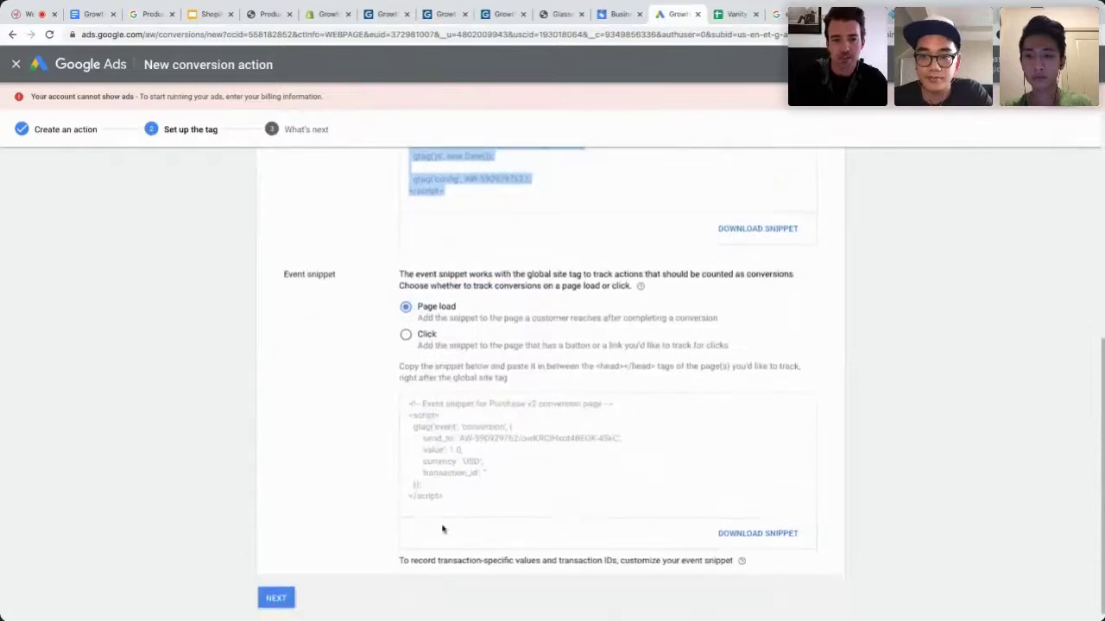
{"action": "left_click_drag", "start_coordinate": [441, 522], "coordinate": [395, 399]}
{"action": "scroll", "coordinate": [325, 394], "scroll_direction": "up", "scroll_amount": 3}
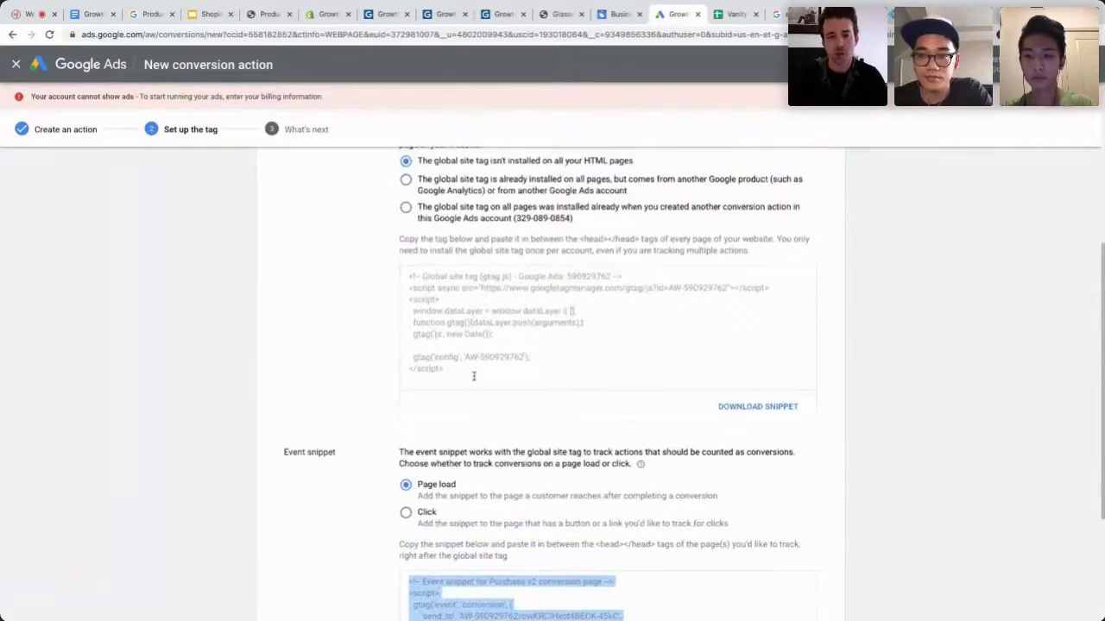
{"action": "left_click", "coordinate": [532, 334]}
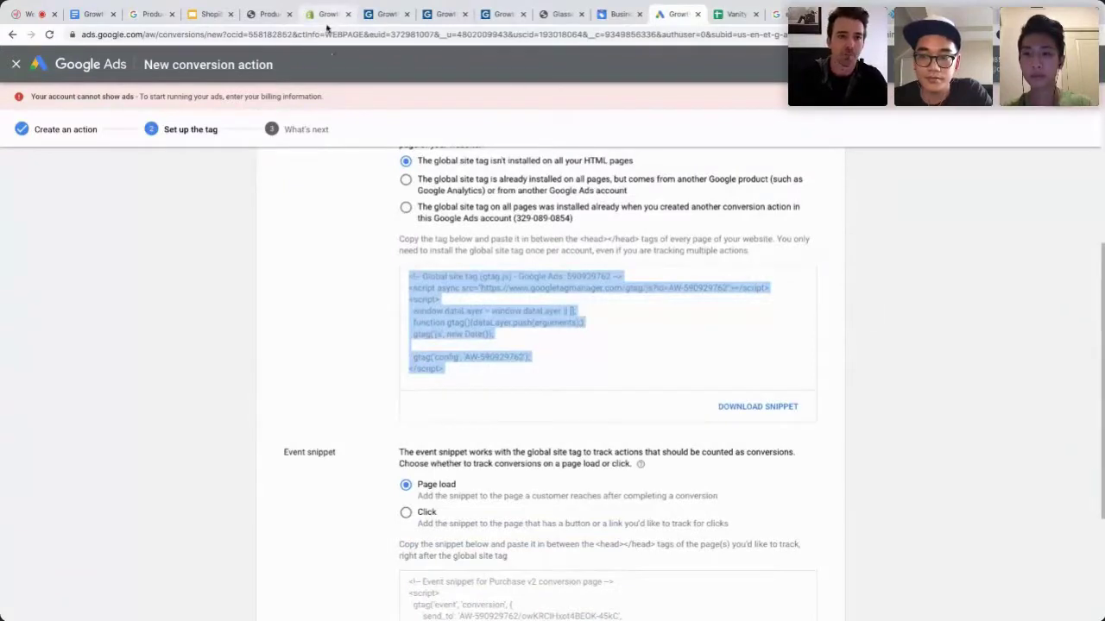
Switch to the Shopify admin and open the live Debut theme's theme.liquid file for code editing
{"action": "left_click", "coordinate": [308, 13]}
{"action": "left_click", "coordinate": [57, 275]}
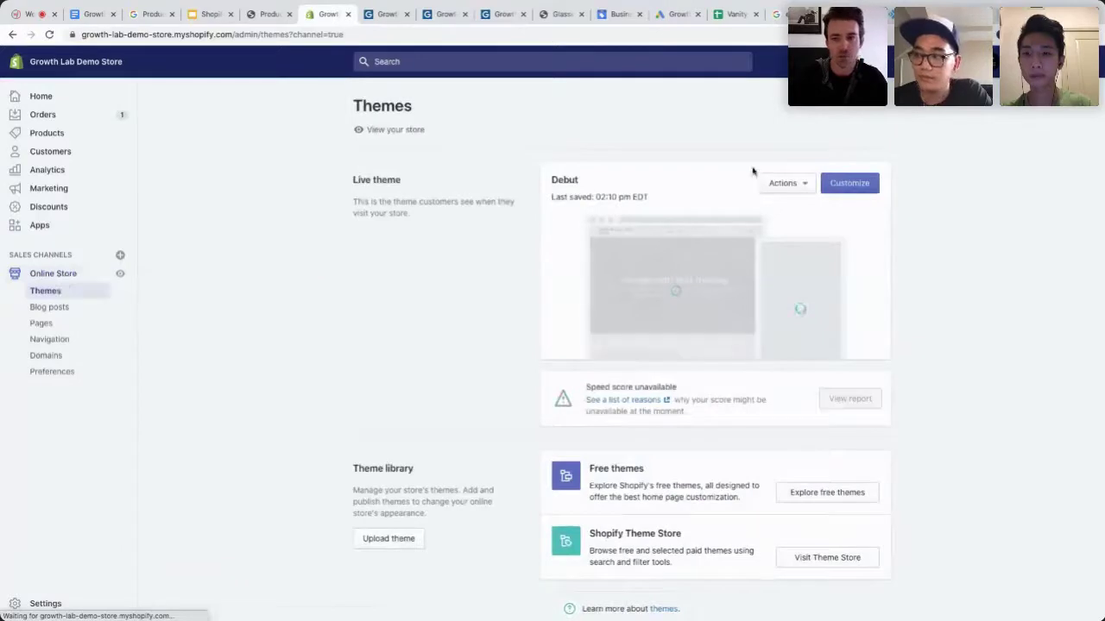
{"action": "left_click", "coordinate": [798, 183]}
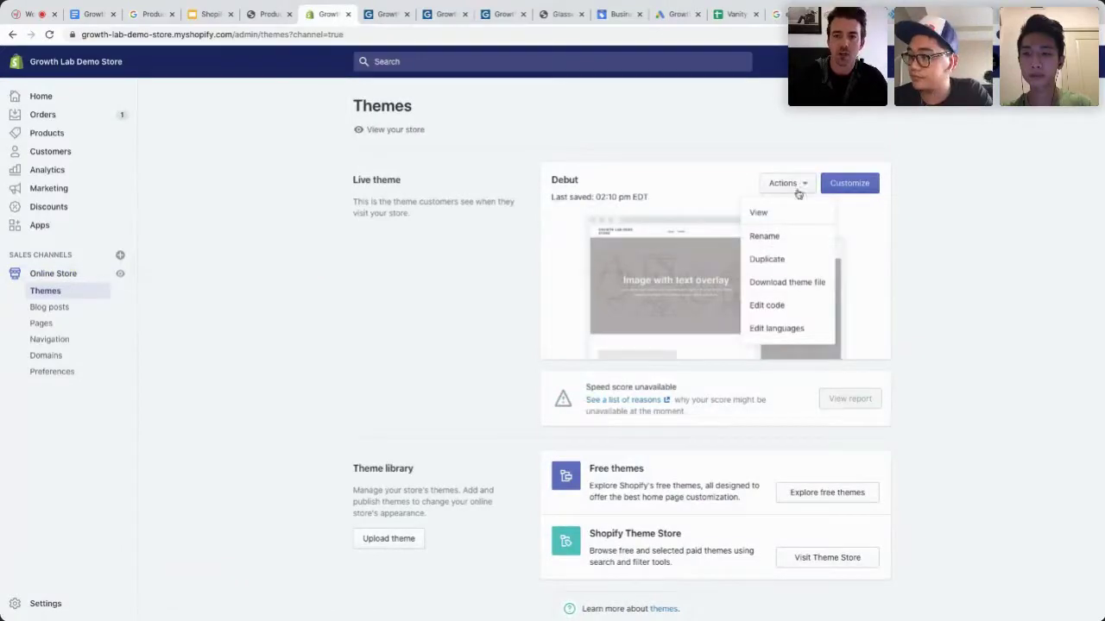
{"action": "left_click", "coordinate": [803, 305]}
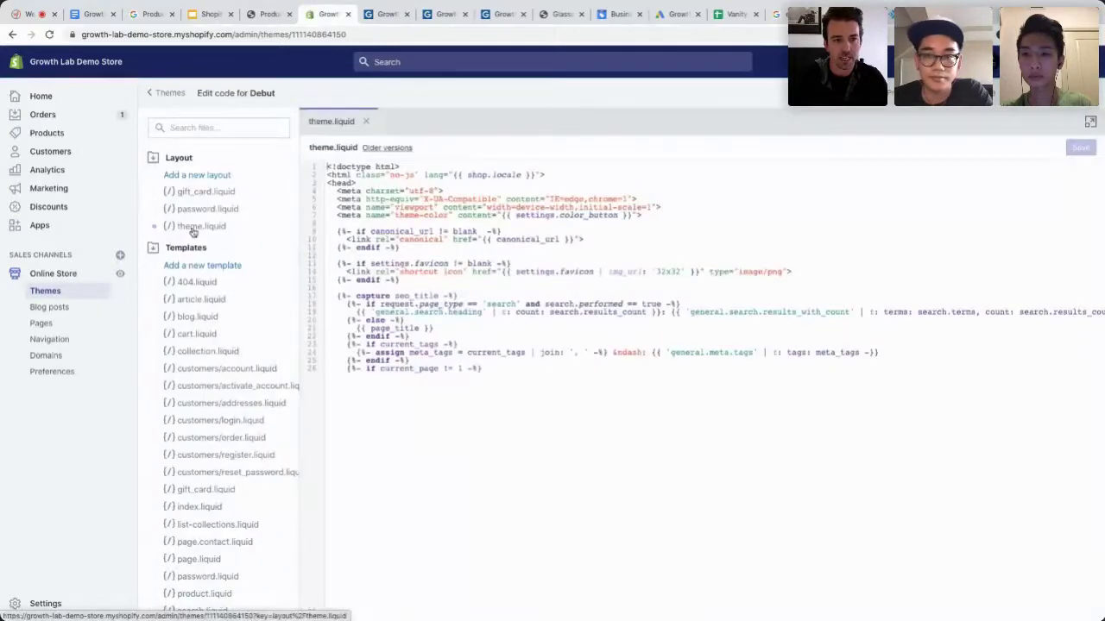
{"action": "left_click", "coordinate": [195, 229]}
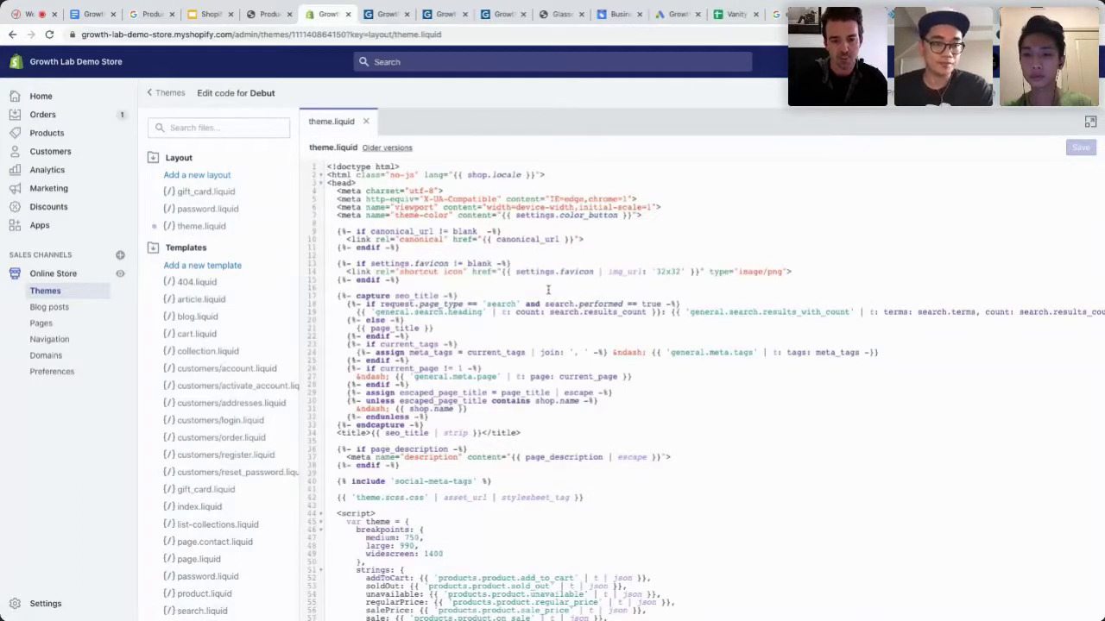
Copy the global site tag from Google Ads and paste it into theme.liquid above the closing head tag
{"action": "left_click", "coordinate": [677, 14]}
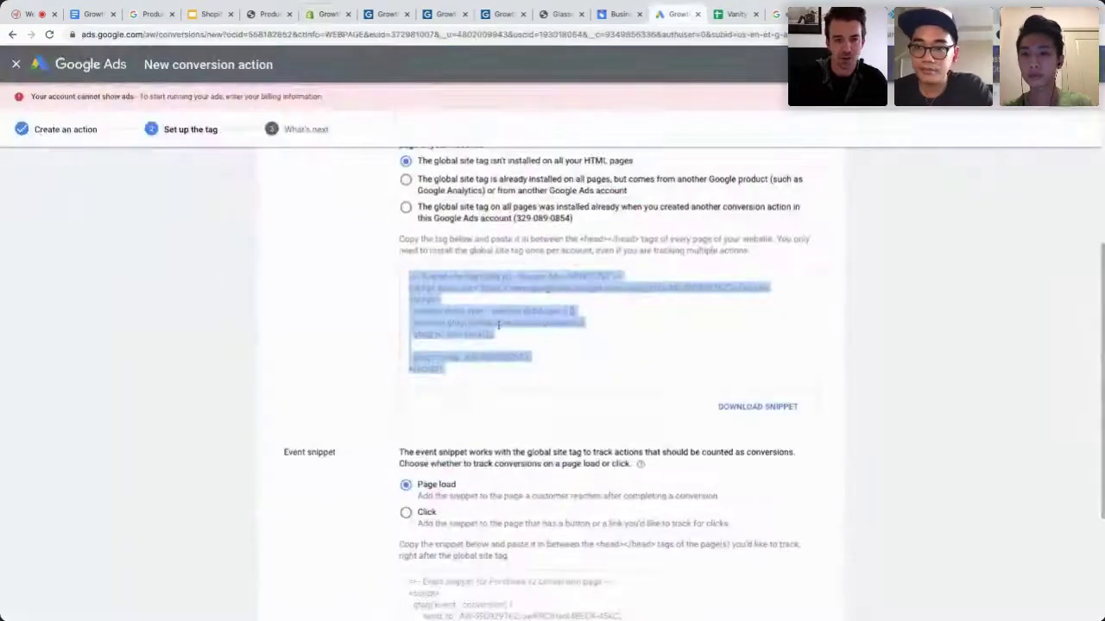
{"action": "left_click", "coordinate": [399, 269]}
{"action": "key", "text": "ctrl+c"}
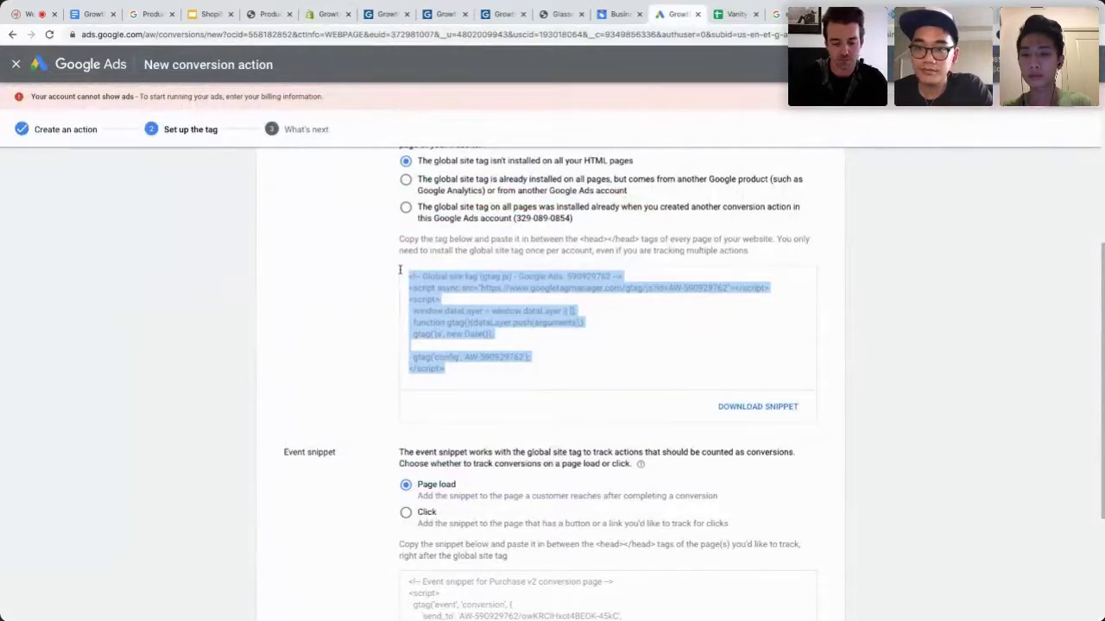
{"action": "left_click", "coordinate": [328, 14]}
{"action": "scroll", "coordinate": [656, 388], "scroll_direction": "down", "scroll_amount": 5}
{"action": "scroll", "coordinate": [372, 421], "scroll_direction": "down", "scroll_amount": 7}
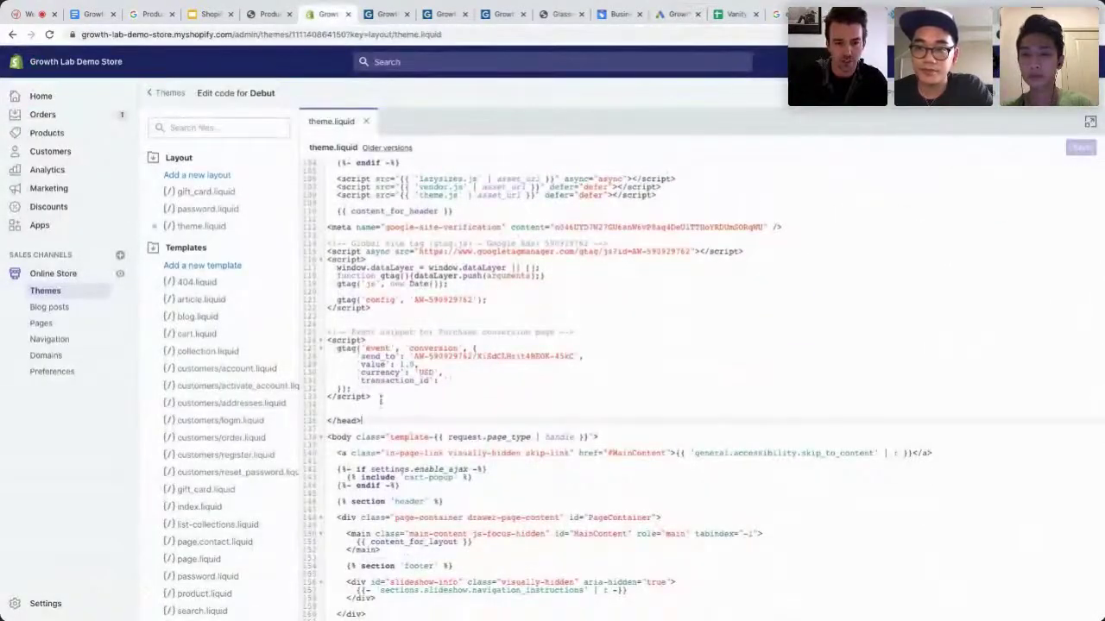
{"action": "left_click", "coordinate": [380, 395]}
{"action": "key", "text": "Return"}
{"action": "key", "text": "Return"}
{"action": "key", "text": "Return"}
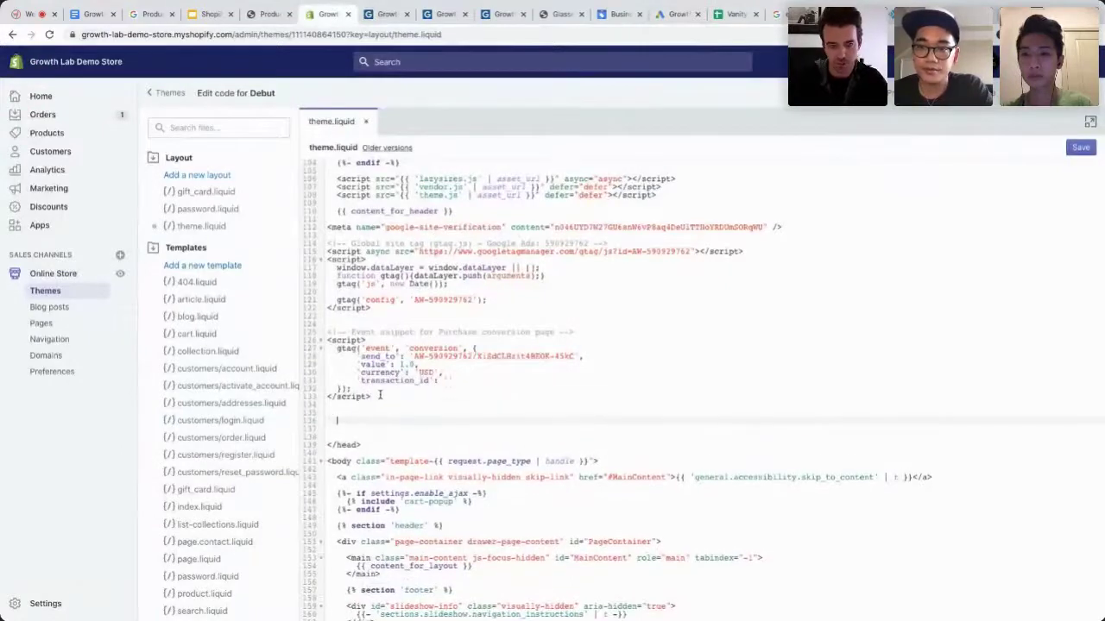
{"action": "key", "text": "ctrl+v"}
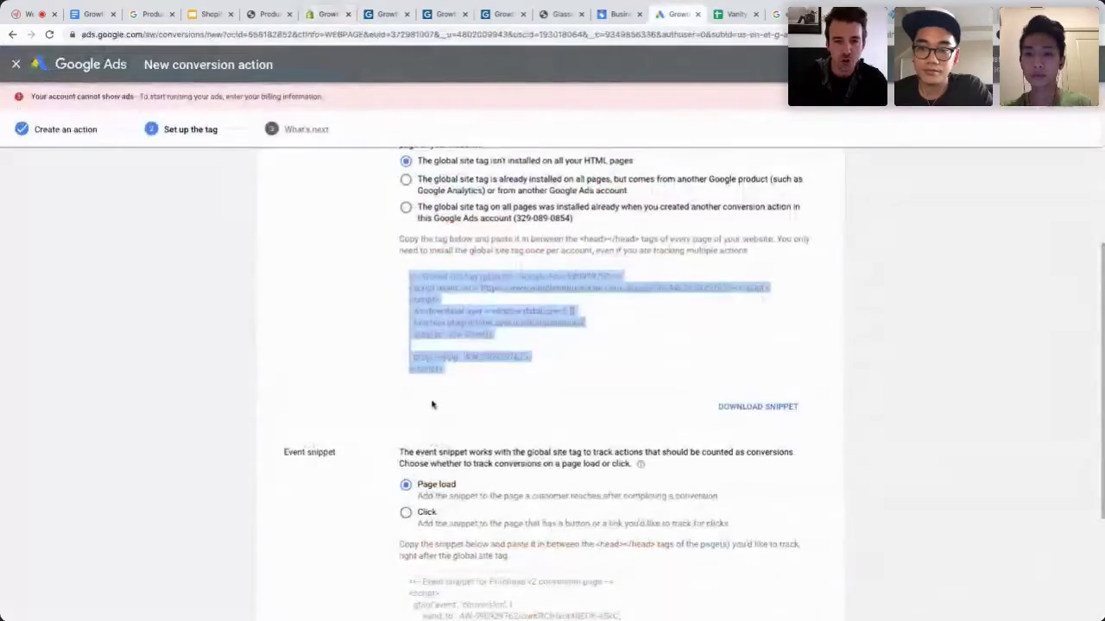
Copy the Purchase v2 event snippet from Google Ads and paste it into Additional scripts in Shopify's checkout settings
{"action": "scroll", "coordinate": [432, 402], "scroll_direction": "down", "scroll_amount": 3}
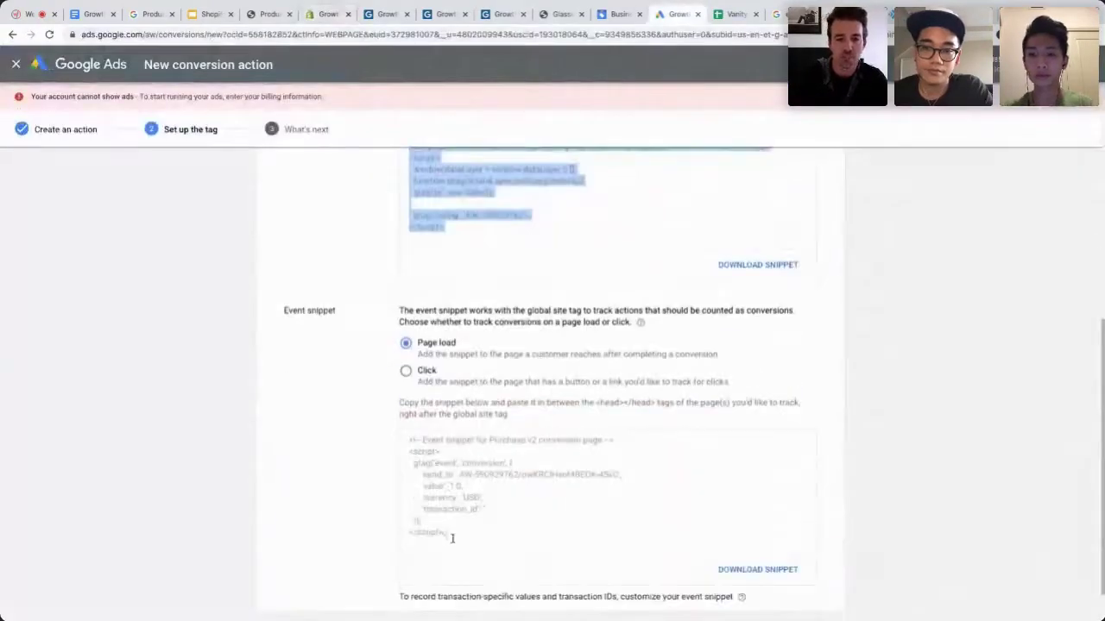
{"action": "left_click_drag", "start_coordinate": [452, 537], "coordinate": [378, 423]}
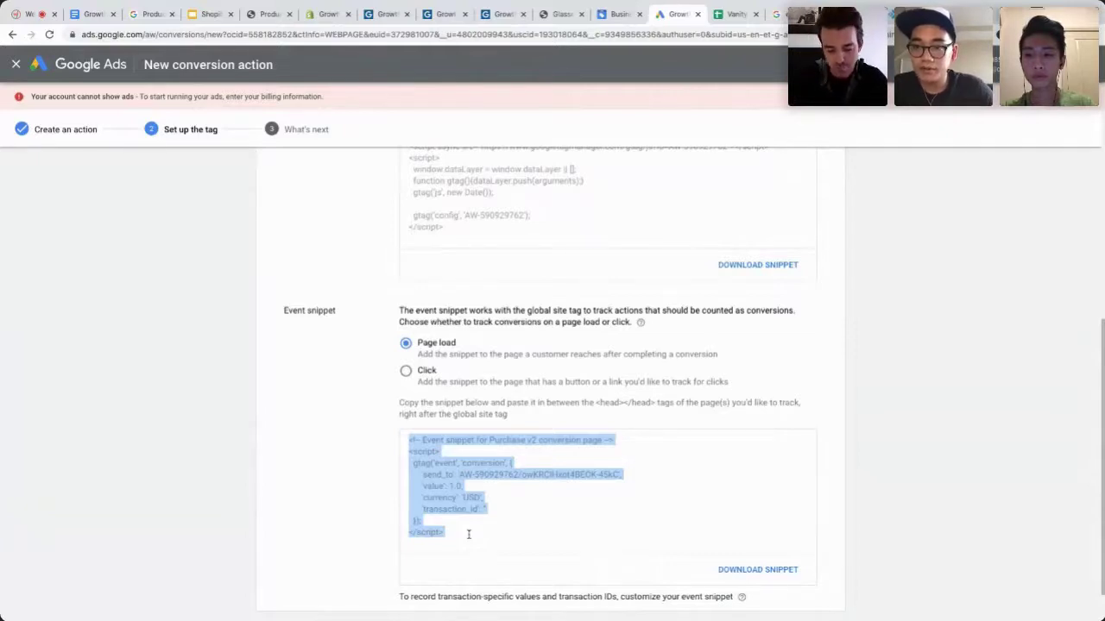
{"action": "left_click", "coordinate": [328, 13]}
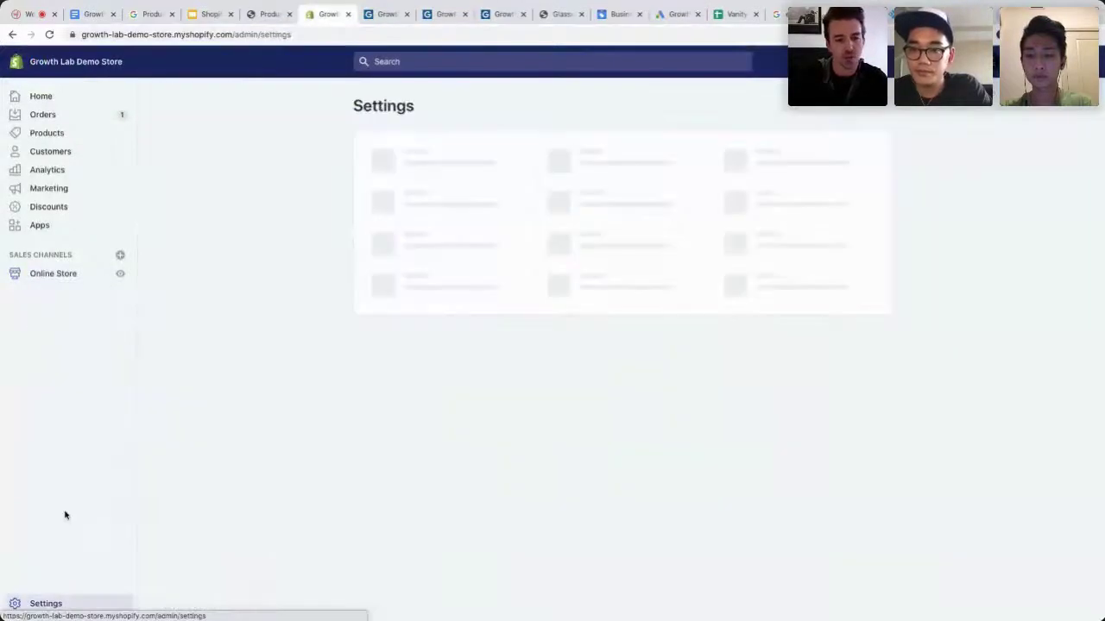
{"action": "left_click", "coordinate": [431, 291]}
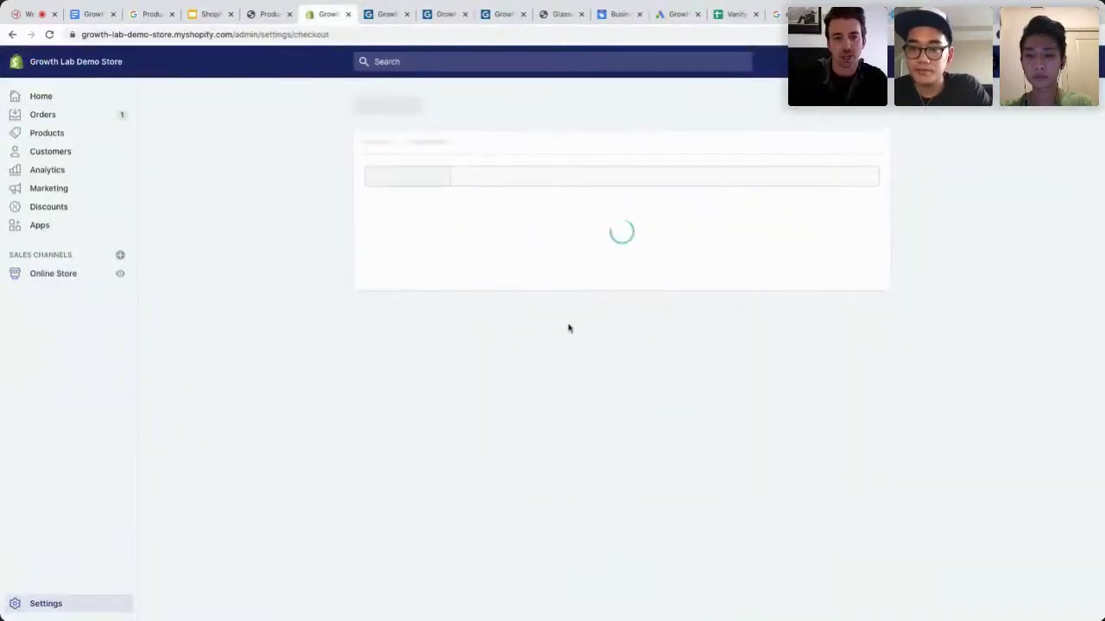
{"action": "scroll", "coordinate": [569, 328], "scroll_direction": "down", "scroll_amount": 3}
{"action": "scroll", "coordinate": [569, 328], "scroll_direction": "down", "scroll_amount": 15}
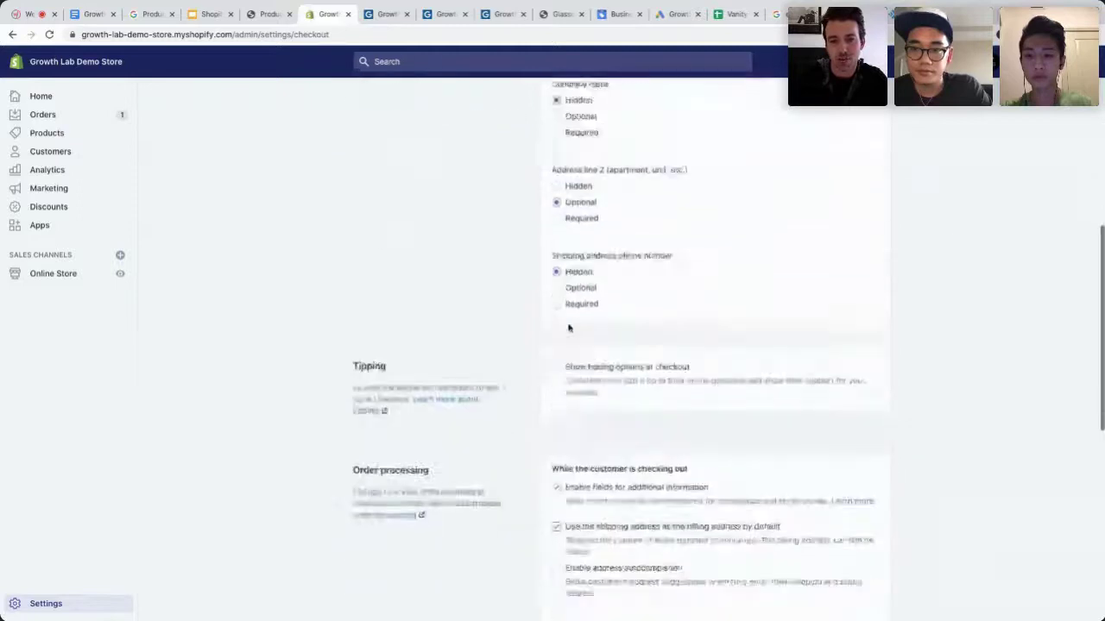
{"action": "left_click", "coordinate": [618, 333]}
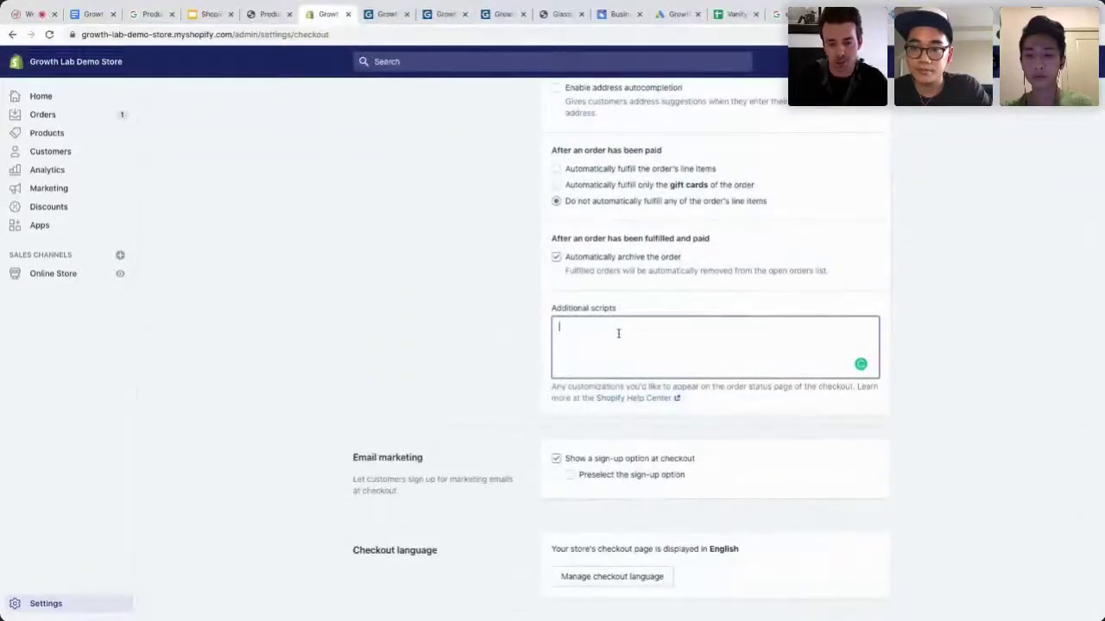
{"action": "type", "text": "<!-- Event snippet for Purchase v2 conversion page --> <script>   gtag('event', 'conversion', {       'send_to': 'AW-590929762/owKRCIHxot4BEOK-45kC',       'value': 1.0,       'currency': 'USD',       'transaction_id': ''   }); </script>"}
Copy the global site tag from Google Ads and insert it above the event snippet in Shopify's Additional scripts
{"action": "key", "text": "ctrl+Tab"}
{"action": "left_click_drag", "start_coordinate": [515, 284], "coordinate": [384, 158]}
{"action": "scroll", "coordinate": [410, 175], "scroll_direction": "up", "scroll_amount": 1}
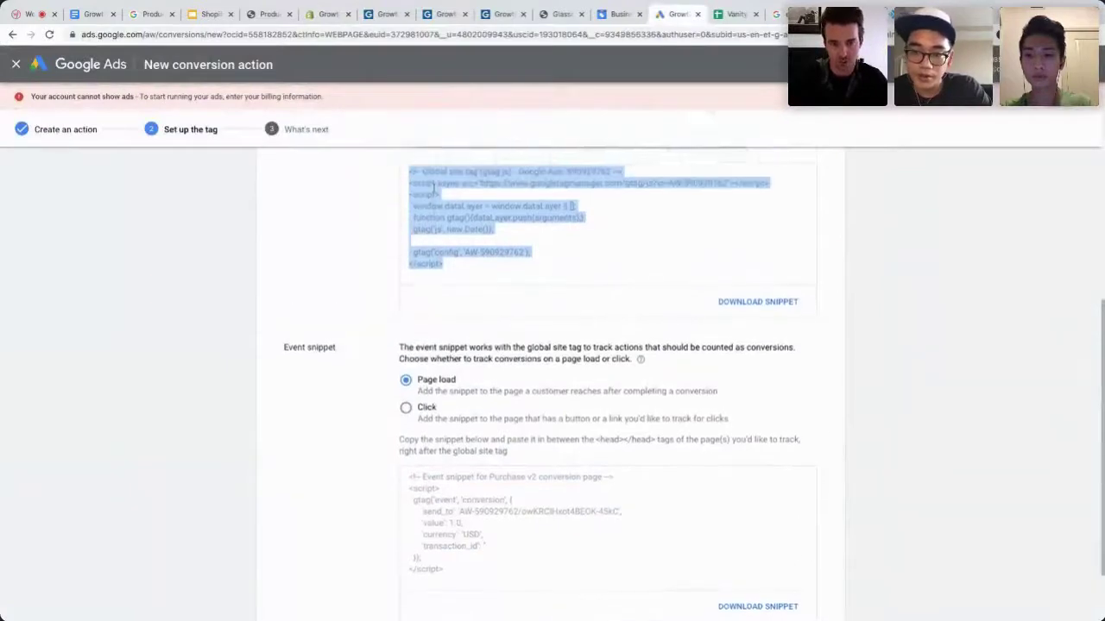
{"action": "key", "text": "ctrl+Tab"}
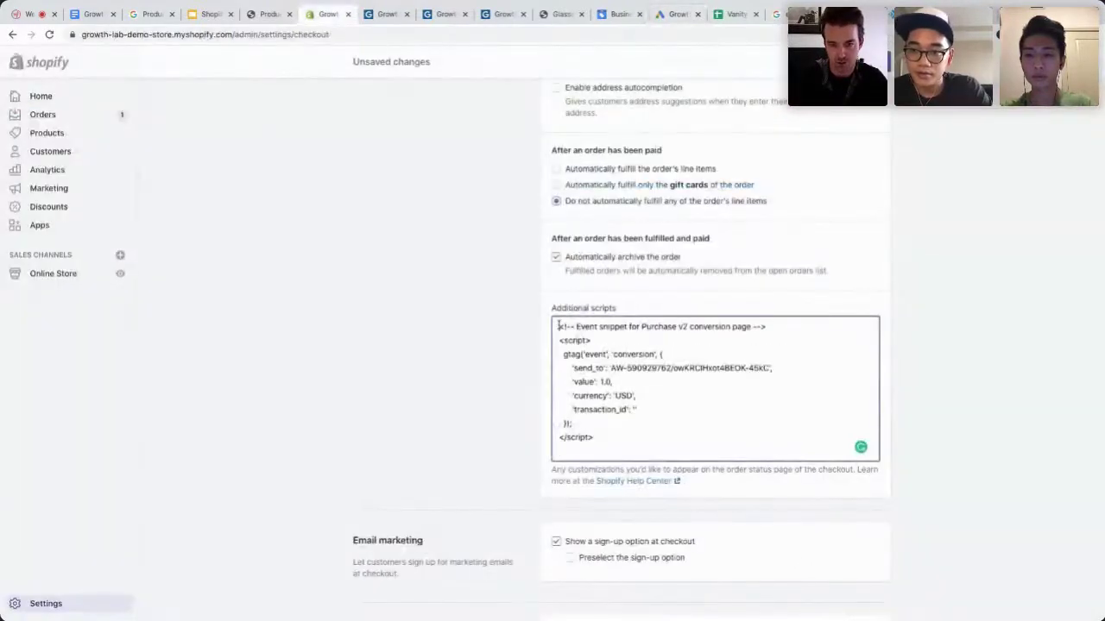
{"action": "left_click", "coordinate": [558, 326]}
{"action": "key", "text": "Return"}
{"action": "key", "text": "Return"}
{"action": "key", "text": "ctrl+v"}
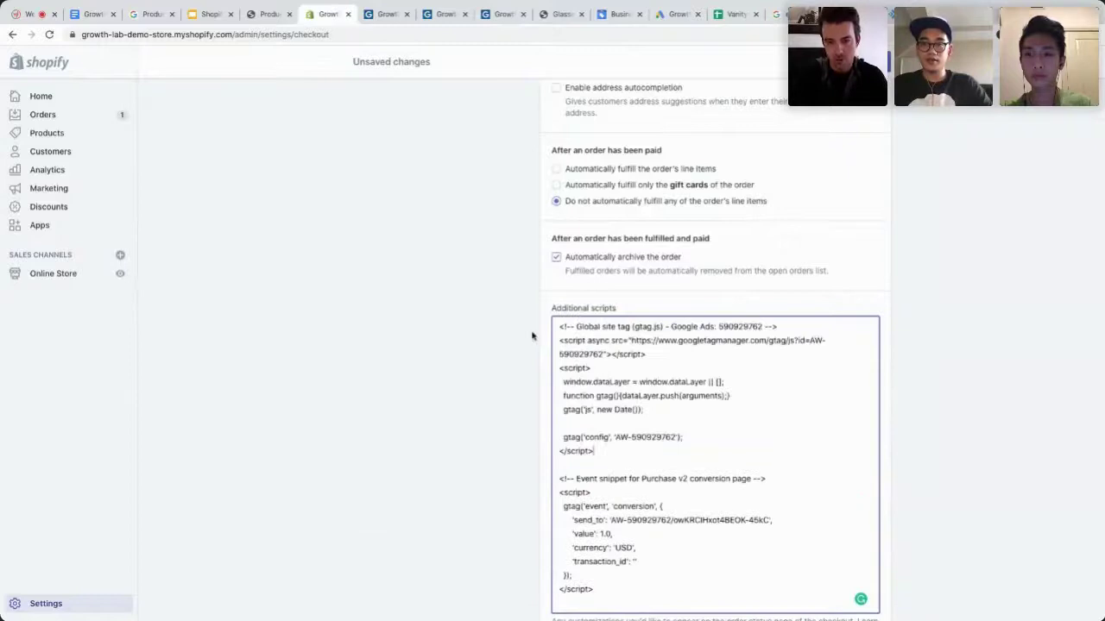
Highlight the event snippet's parameters and open the Shopify conversion tracking guide linked in the Useful Links document
{"action": "scroll", "coordinate": [610, 477], "scroll_direction": "down", "scroll_amount": 1}
{"action": "left_click_drag", "start_coordinate": [646, 508], "coordinate": [553, 462]}
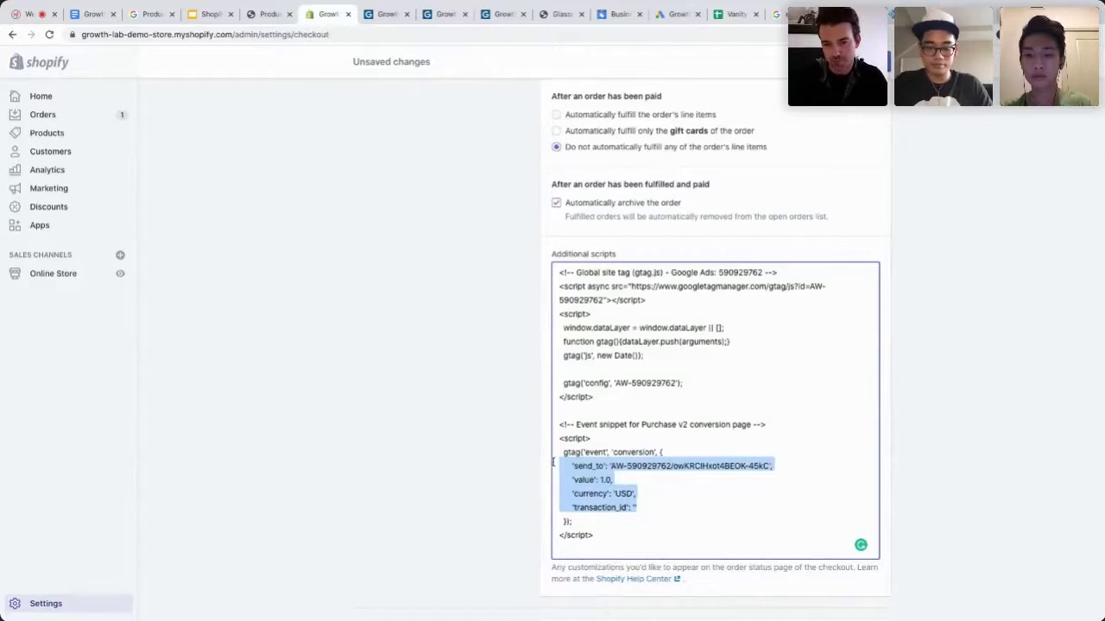
{"action": "left_click", "coordinate": [93, 13]}
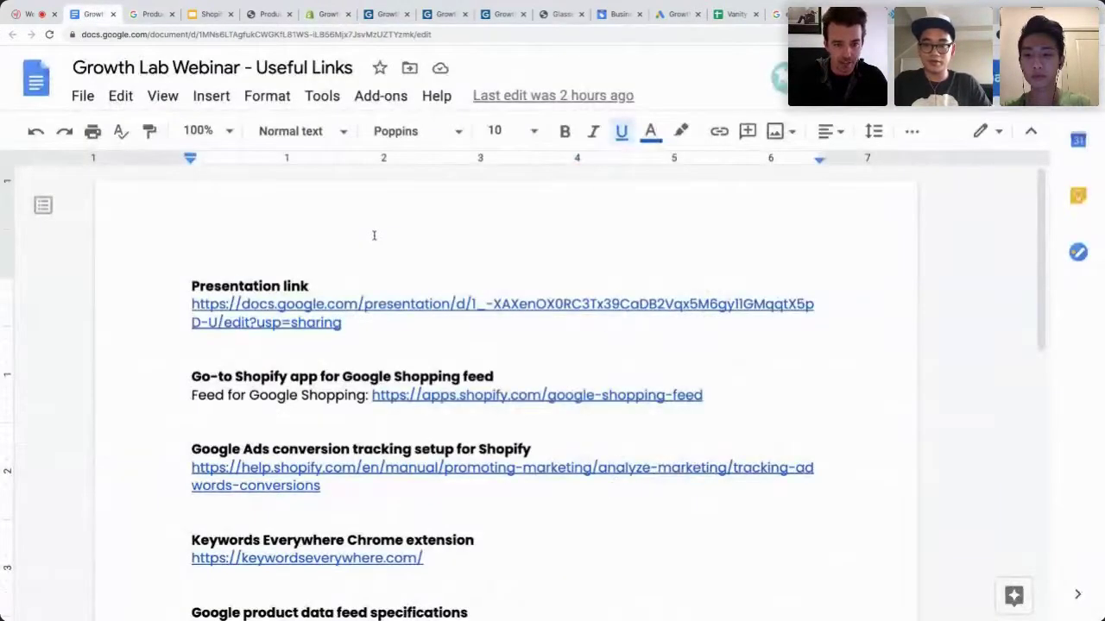
{"action": "scroll", "coordinate": [373, 235], "scroll_direction": "down", "scroll_amount": 2}
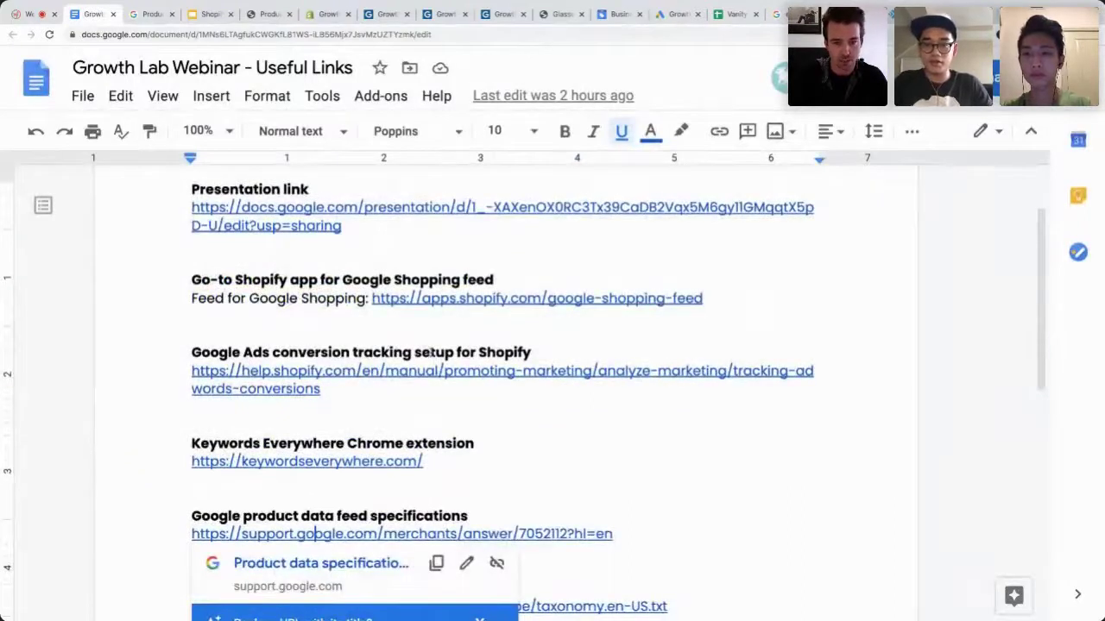
{"action": "left_click", "coordinate": [380, 371]}
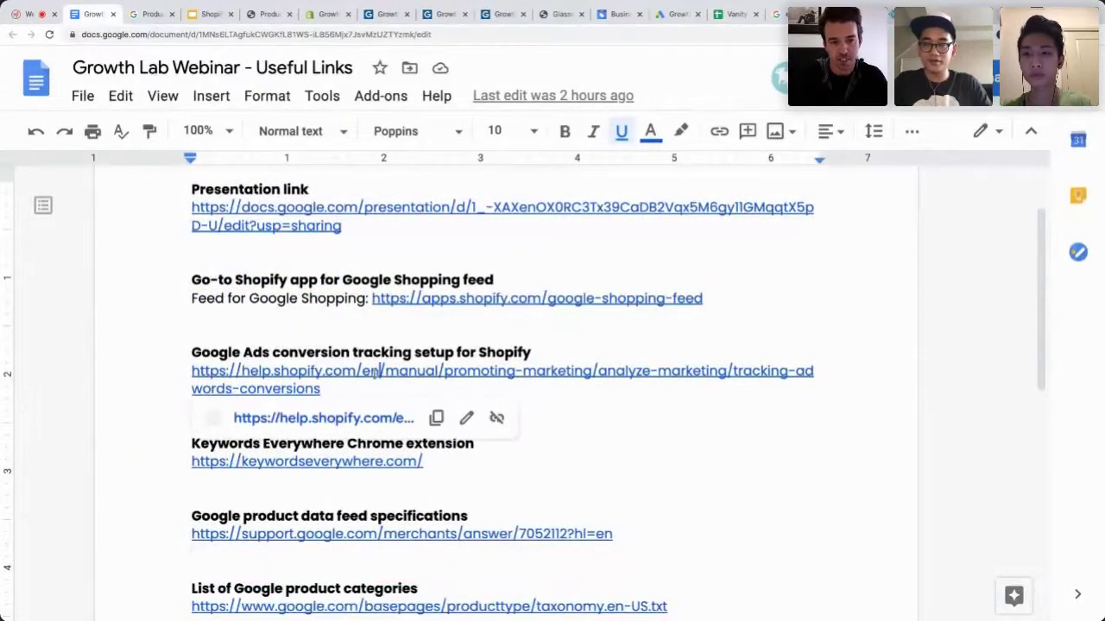
{"action": "left_click", "coordinate": [346, 419]}
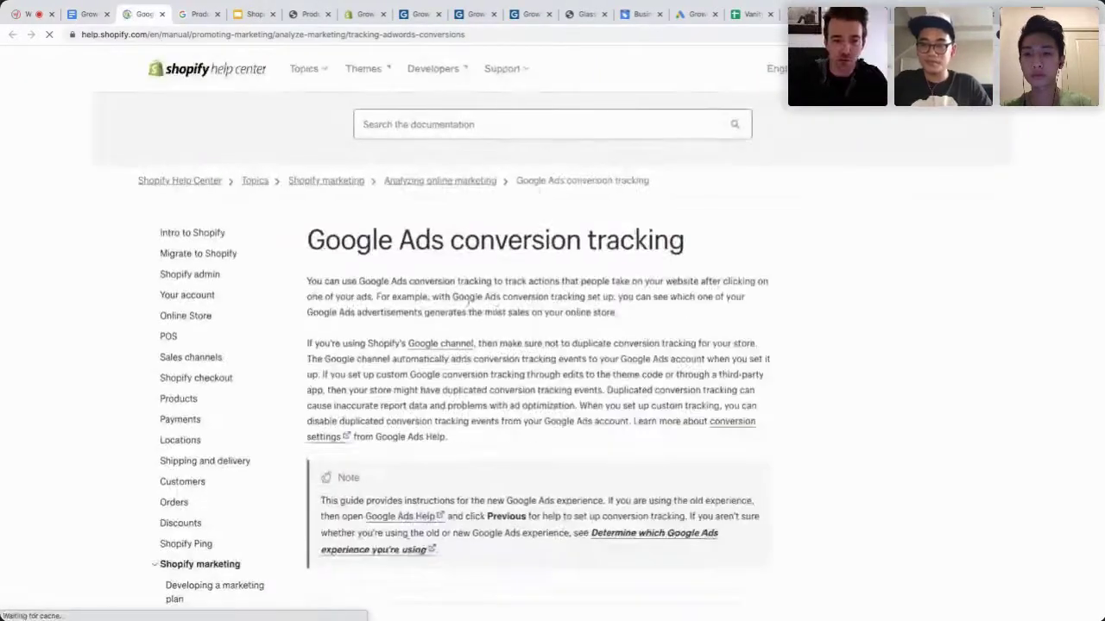
Set the event snippet's value to {{ checkout.subtotal_price | divided_by: 100.0 }}, copied from the guide's dynamic value example
{"action": "scroll", "coordinate": [497, 315], "scroll_direction": "down", "scroll_amount": 5}
{"action": "scroll", "coordinate": [497, 314], "scroll_direction": "down", "scroll_amount": 20}
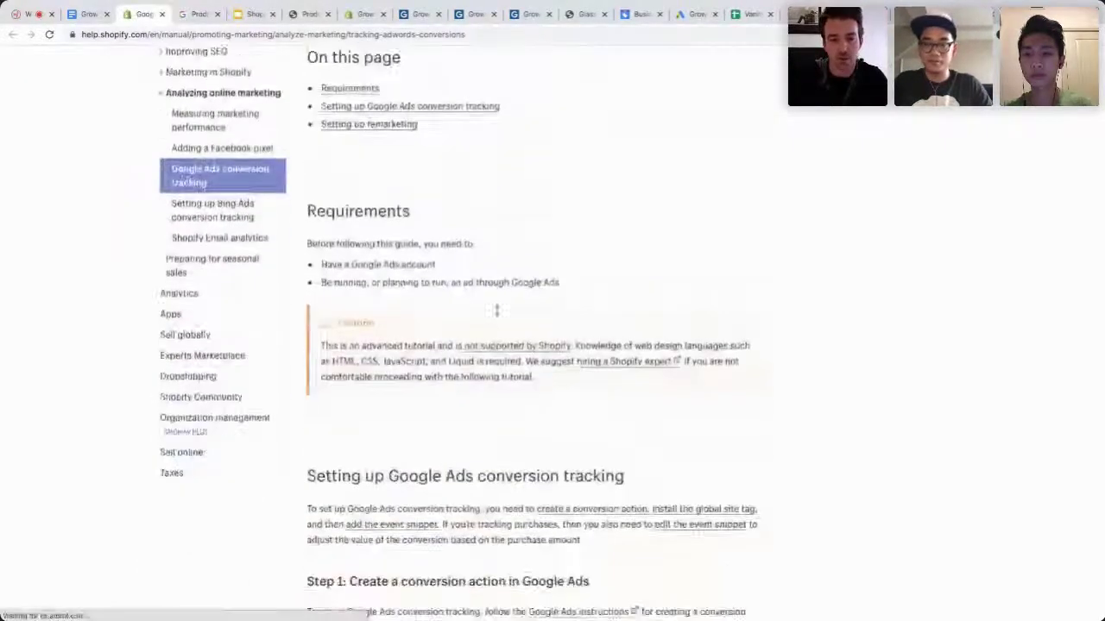
{"action": "scroll", "coordinate": [497, 313], "scroll_direction": "down", "scroll_amount": 15}
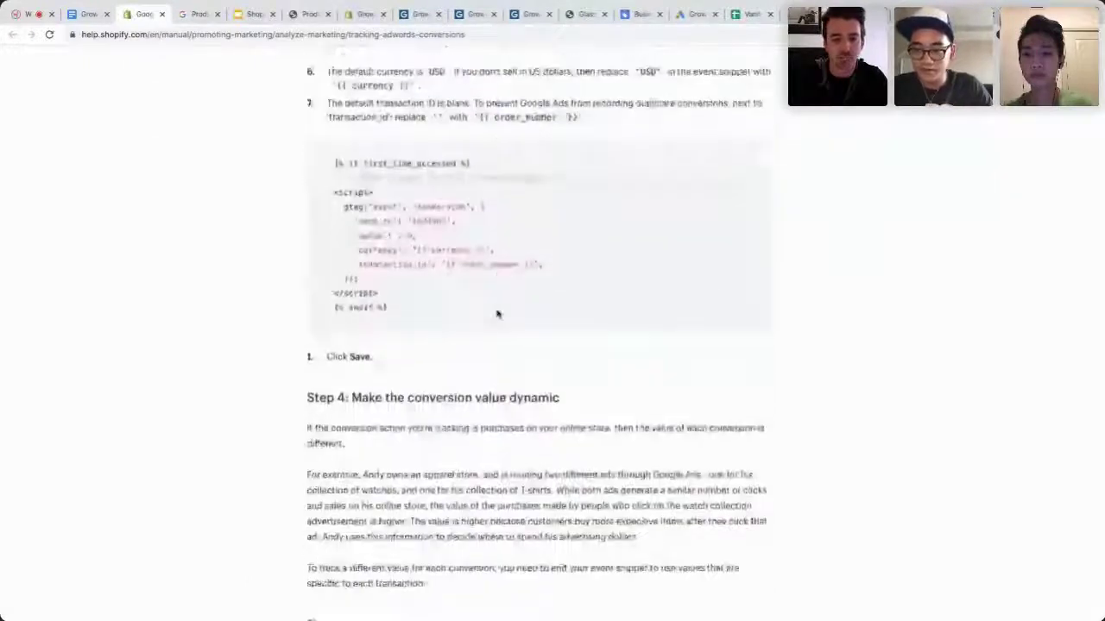
{"action": "left_click_drag", "start_coordinate": [367, 386], "coordinate": [650, 387]}
{"action": "left_click", "coordinate": [503, 389]}
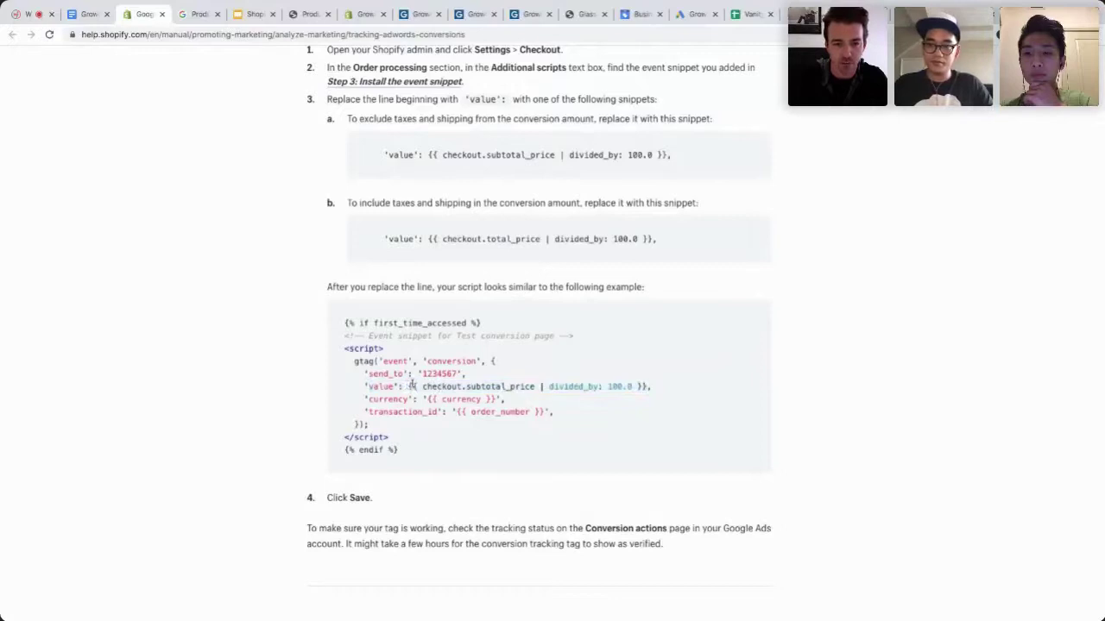
{"action": "left_click_drag", "start_coordinate": [407, 386], "coordinate": [657, 393]}
{"action": "key", "text": "ctrl+c"}
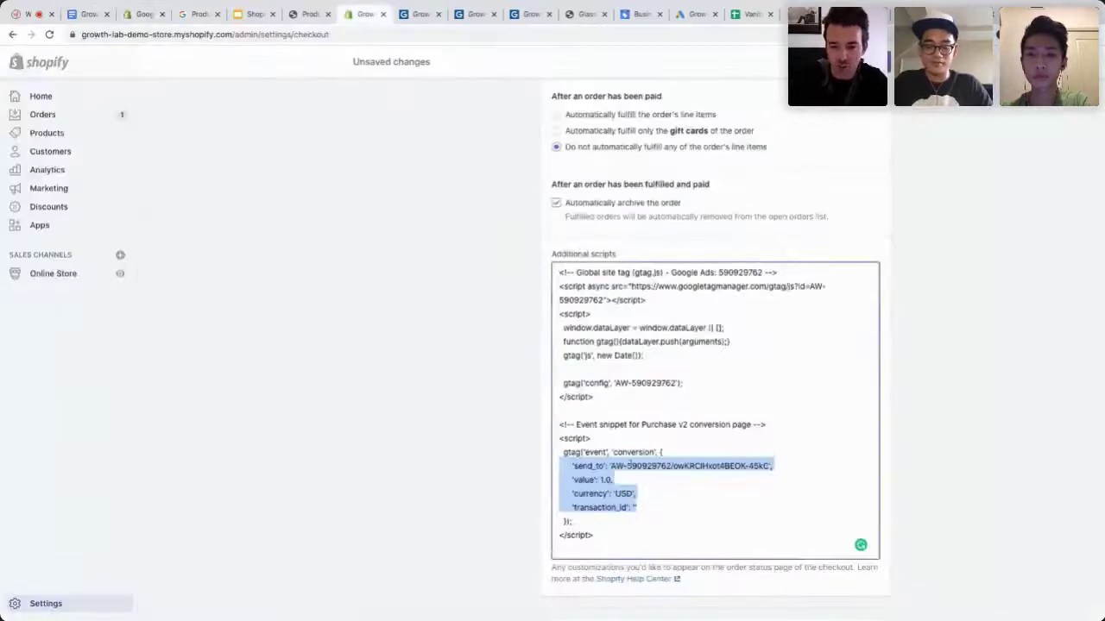
{"action": "left_click", "coordinate": [628, 473]}
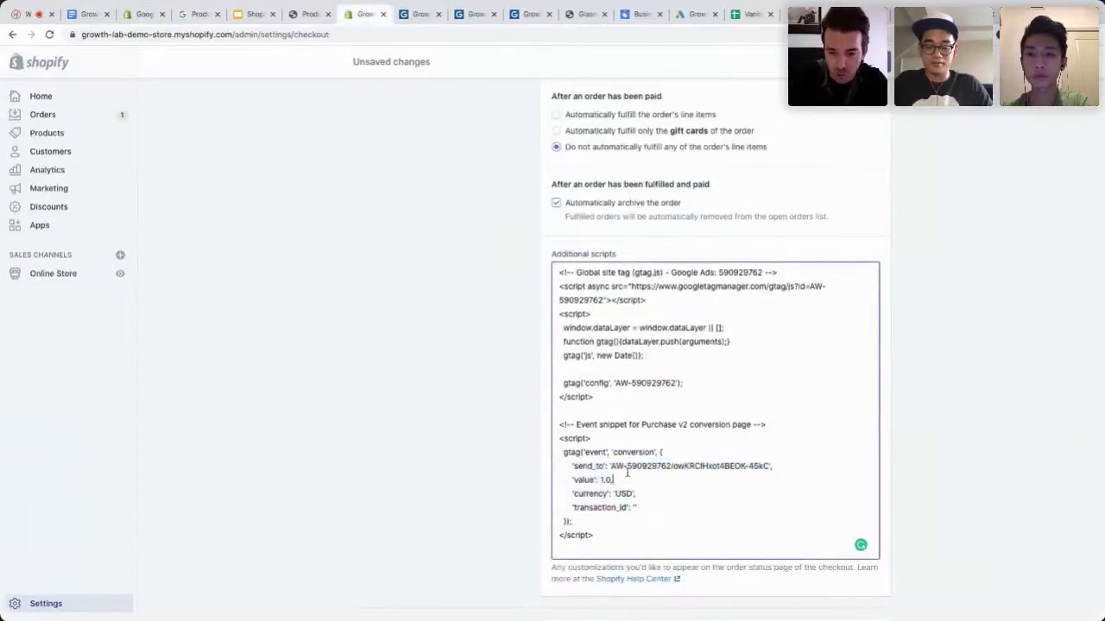
{"action": "left_click_drag", "start_coordinate": [599, 479], "coordinate": [618, 478]}
{"action": "key", "text": "ctrl+v"}
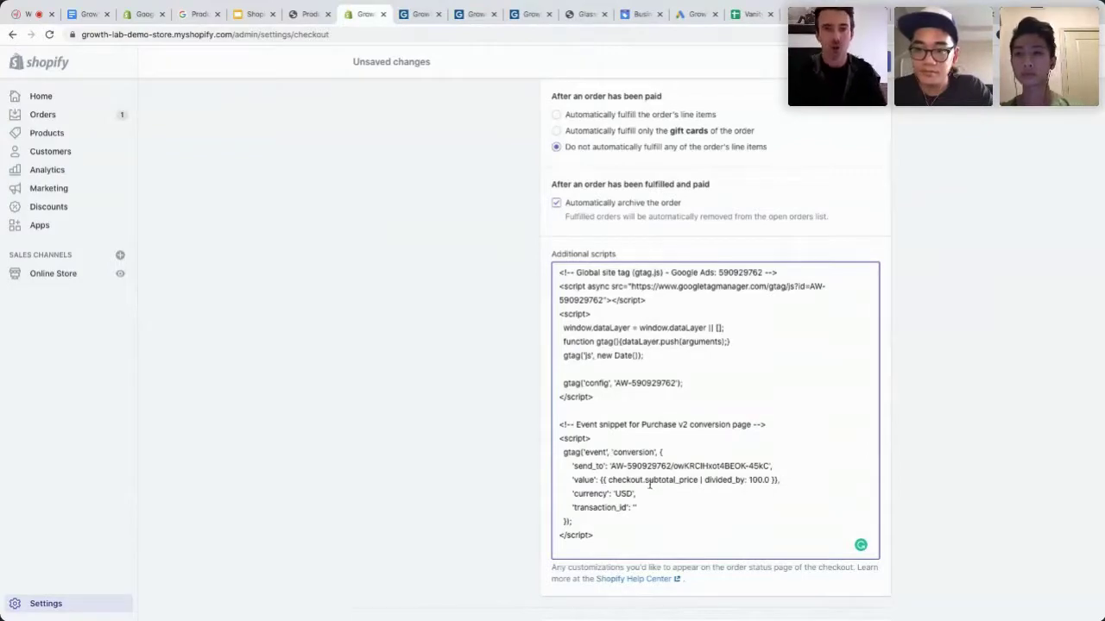
Switch to Google Ads, finish setting up the Purchase v2 conversion action, and return to the conversion actions list
{"action": "left_click", "coordinate": [695, 14]}
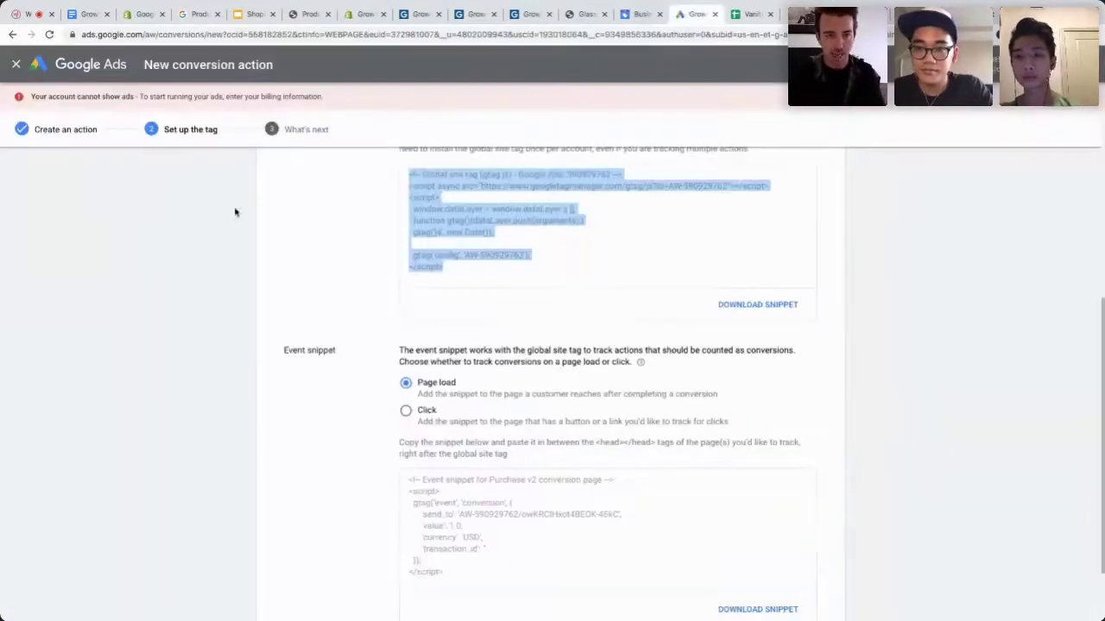
{"action": "scroll", "coordinate": [324, 252], "scroll_direction": "down", "scroll_amount": 2}
{"action": "left_click", "coordinate": [276, 584]}
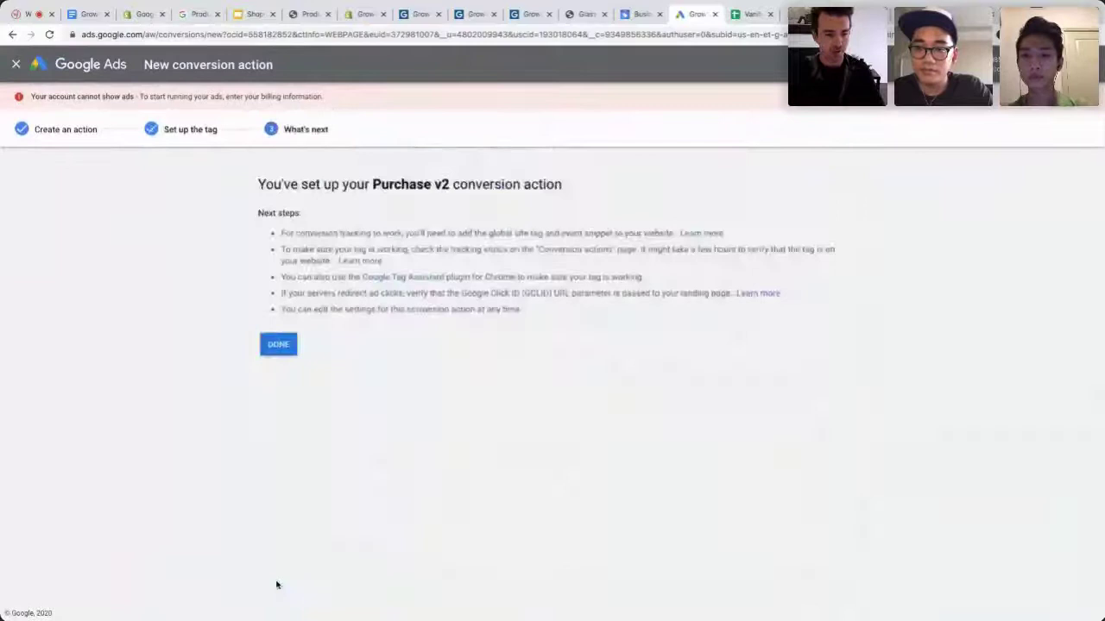
{"action": "left_click", "coordinate": [283, 348]}
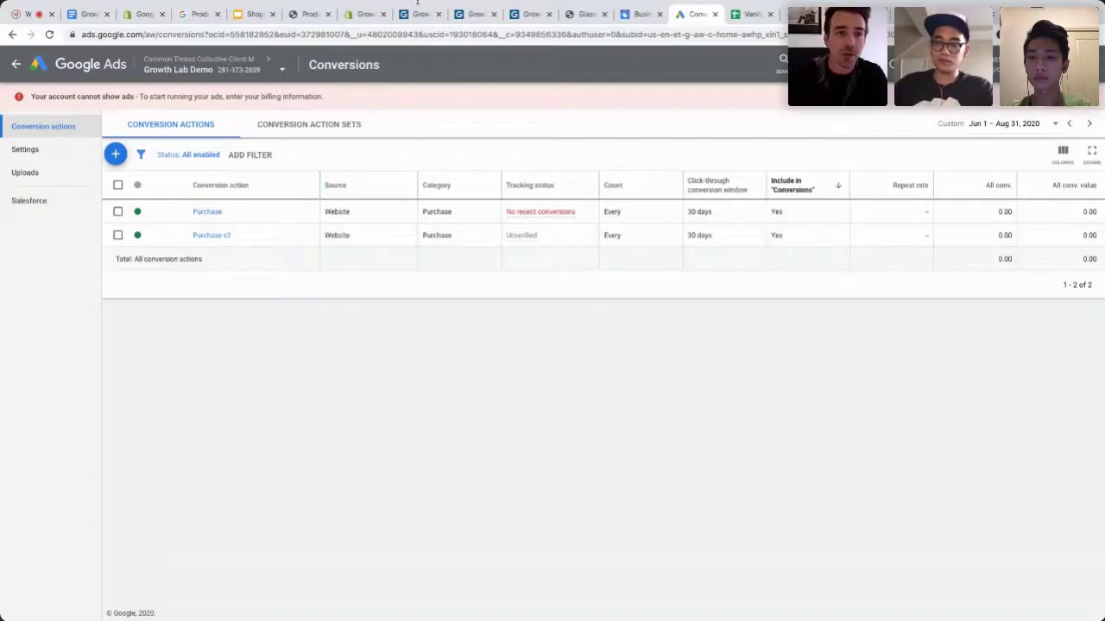
Switch to the Useful Links document, set the browser zoom to 100%, and dismiss the link preview
{"action": "mouse_move", "coordinate": [418, 4]}
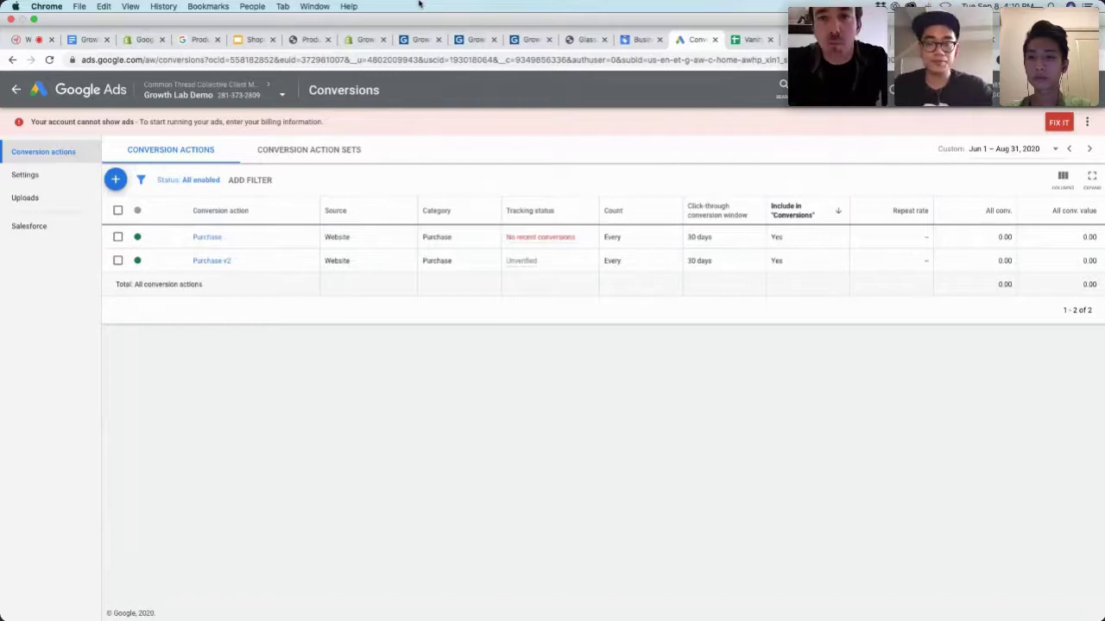
{"action": "left_click", "coordinate": [86, 39]}
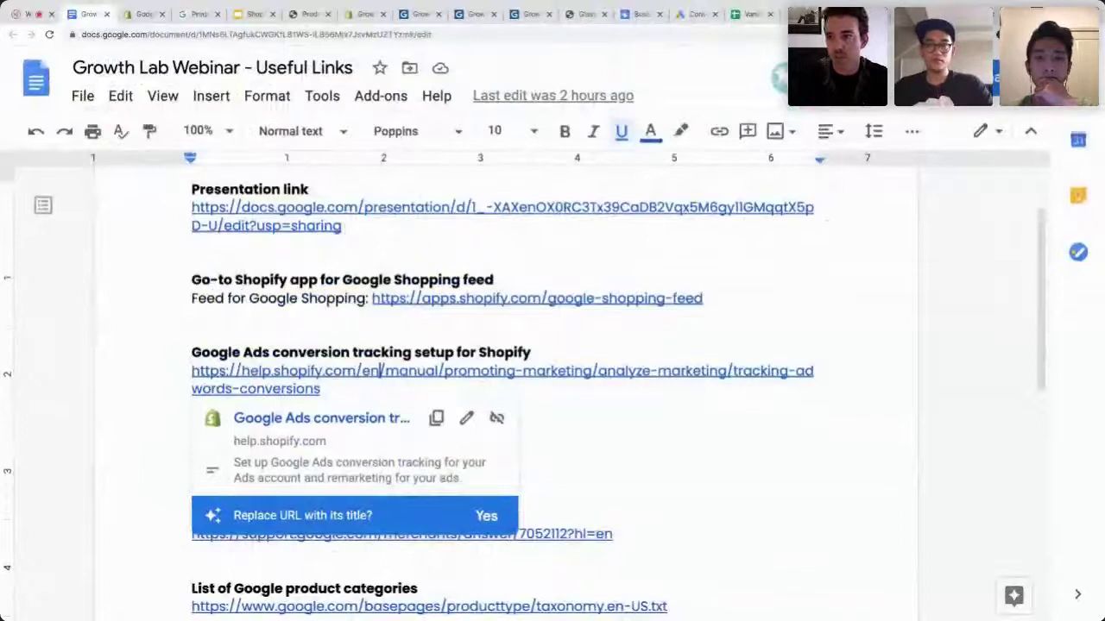
{"action": "left_click", "coordinate": [1101, 34]}
{"action": "left_click", "coordinate": [1014, 162]}
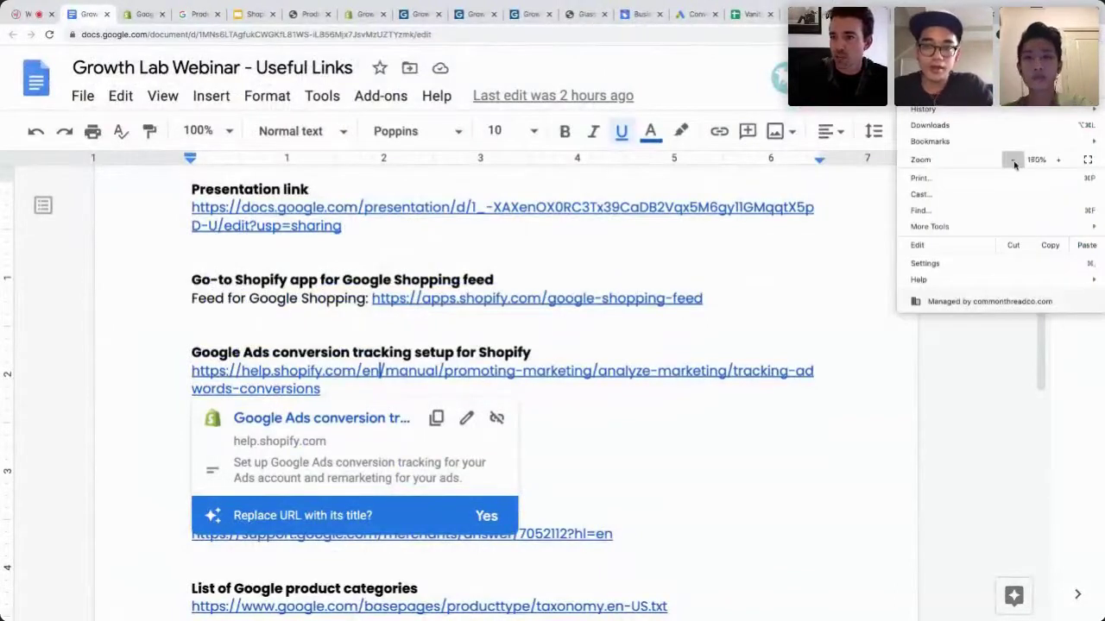
{"action": "left_click", "coordinate": [1014, 162]}
{"action": "left_click", "coordinate": [1014, 161]}
{"action": "left_click", "coordinate": [1014, 161]}
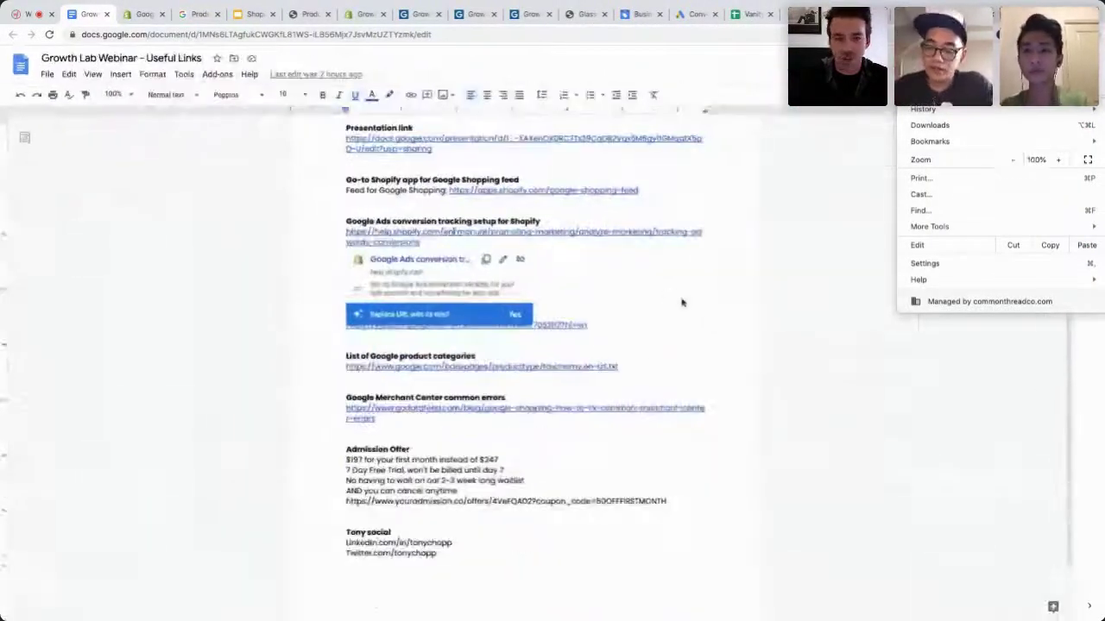
{"action": "left_click", "coordinate": [681, 302]}
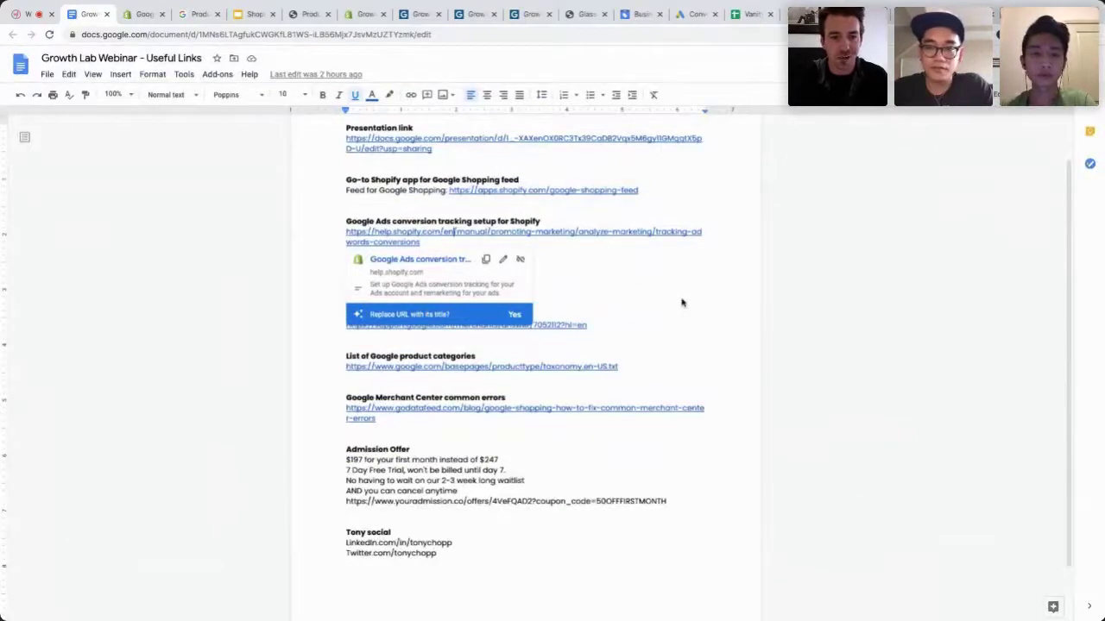
{"action": "left_click", "coordinate": [682, 298]}
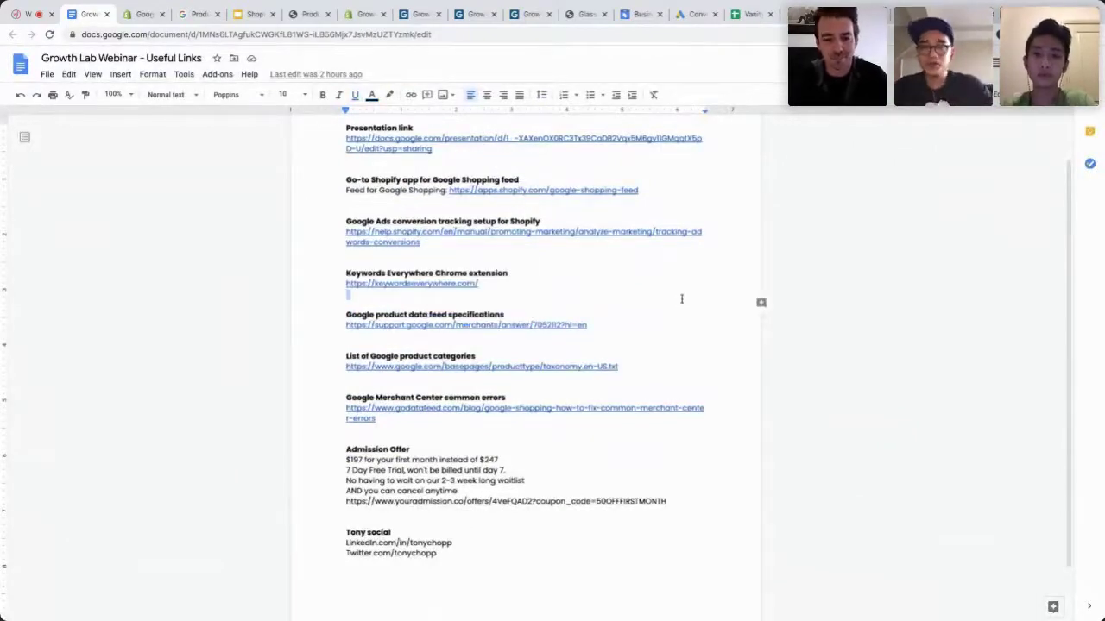
Delete the pricing, trial and coupon link lines beneath the Admission Offer heading, keeping the heading itself
{"action": "left_click_drag", "start_coordinate": [684, 490], "coordinate": [289, 466]}
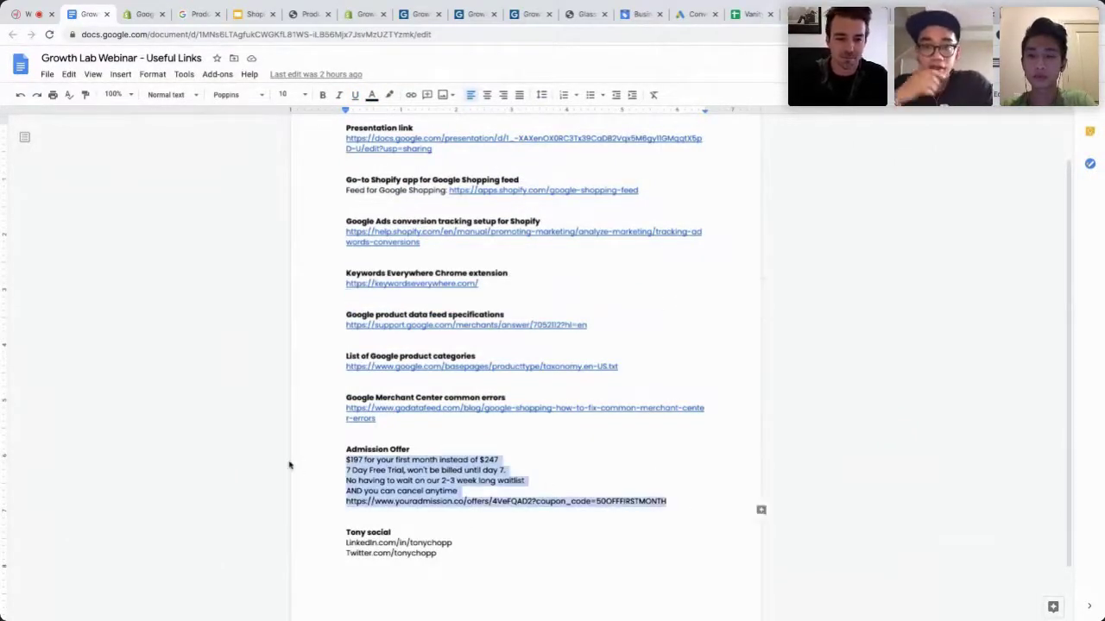
{"action": "left_click", "coordinate": [430, 480]}
{"action": "mouse_move", "coordinate": [671, 500]}
{"action": "left_mouse_down"}
{"action": "mouse_move", "coordinate": [341, 451]}
{"action": "mouse_move", "coordinate": [347, 460]}
{"action": "mouse_move", "coordinate": [547, 492]}
{"action": "mouse_move", "coordinate": [682, 499]}
{"action": "left_mouse_up"}
{"action": "key", "text": "BackSpace"}
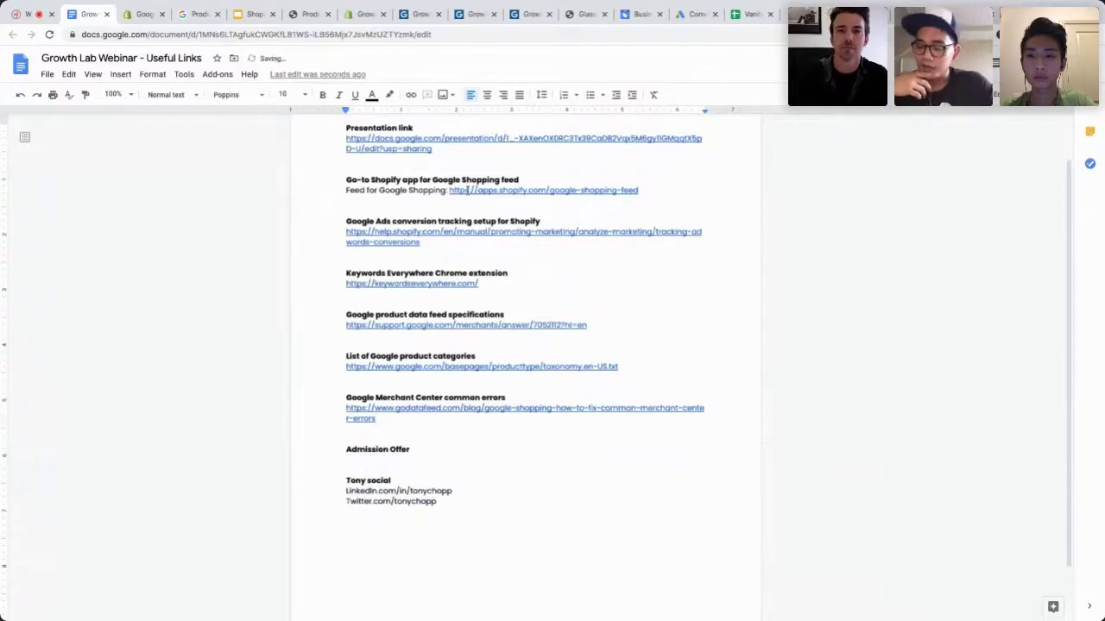
Open youradmission.co in a new tab and paste its copied address under the Admission Offer heading in the Useful Links document
{"action": "key", "text": "ctrl+t"}
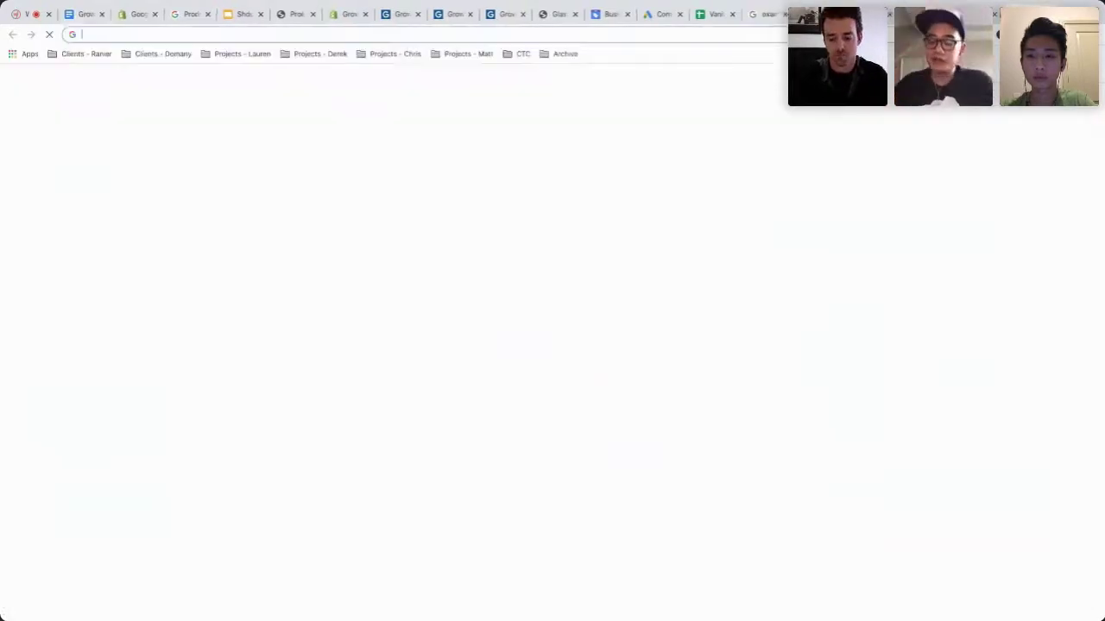
{"action": "type", "text": "you"}
{"action": "key", "text": "Return"}
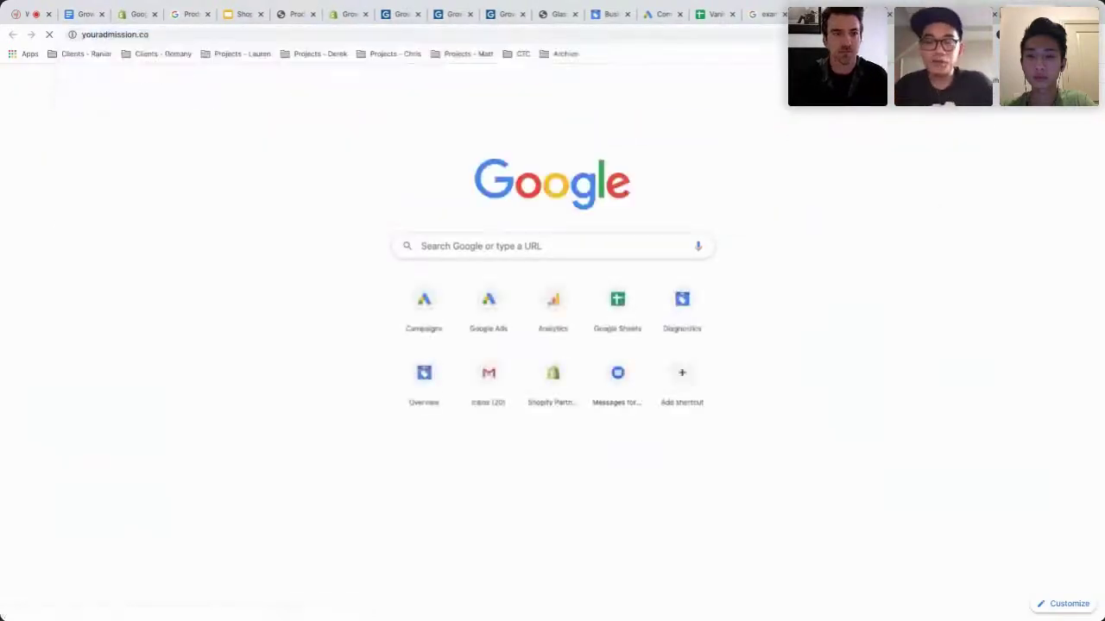
{"action": "left_click", "coordinate": [266, 35]}
{"action": "key", "text": "ctrl+c"}
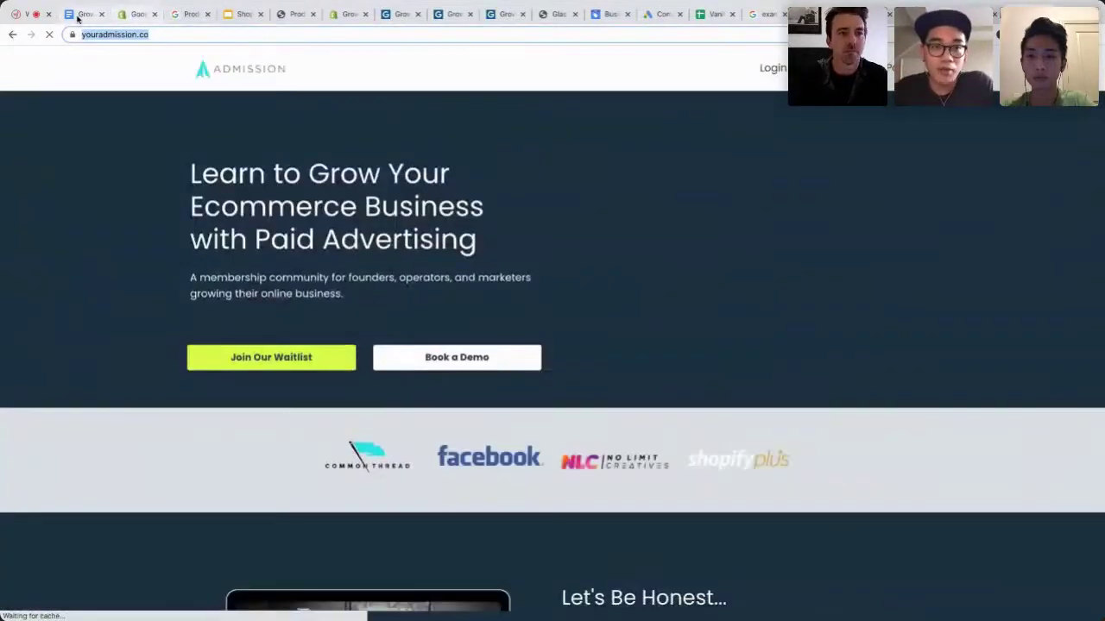
{"action": "left_click", "coordinate": [77, 16]}
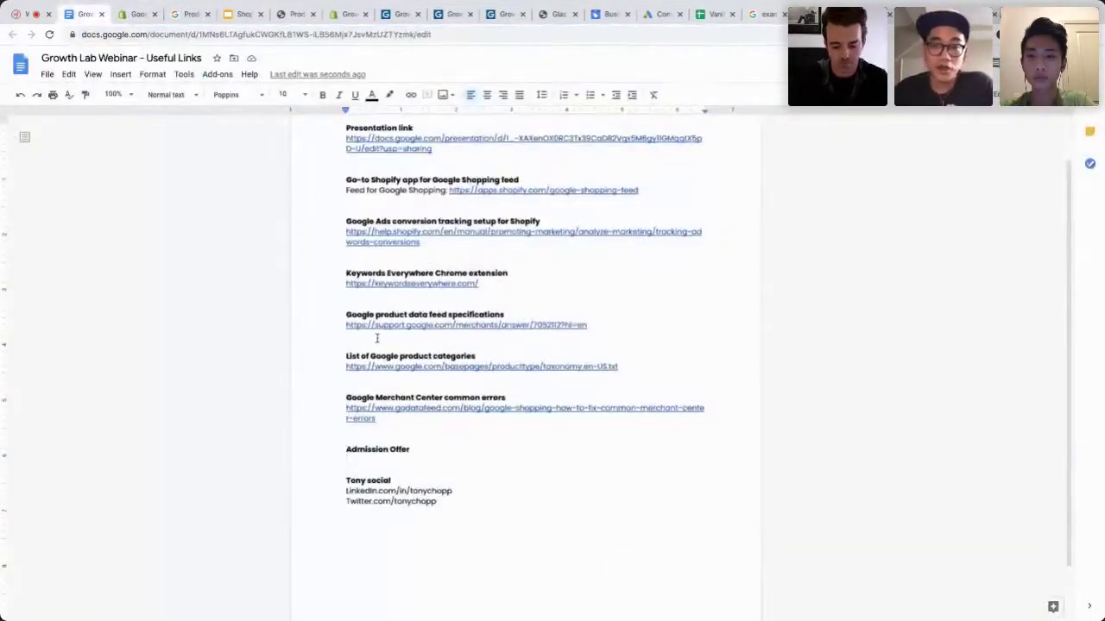
{"action": "key", "text": "ctrl+v"}
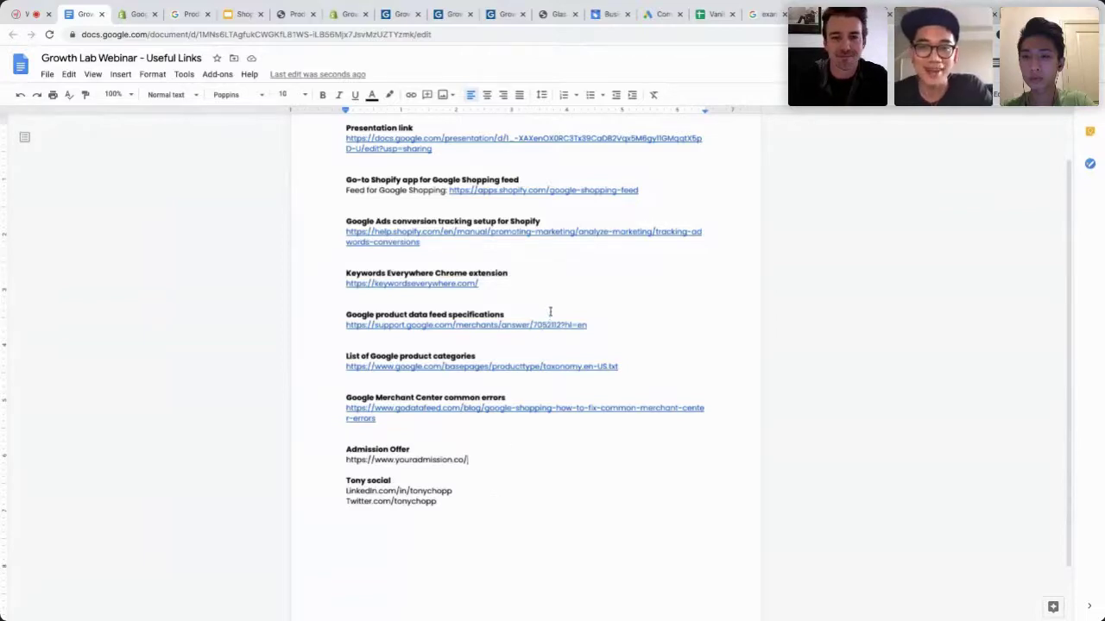
{"action": "scroll", "coordinate": [550, 311], "scroll_direction": "up", "scroll_amount": 2}
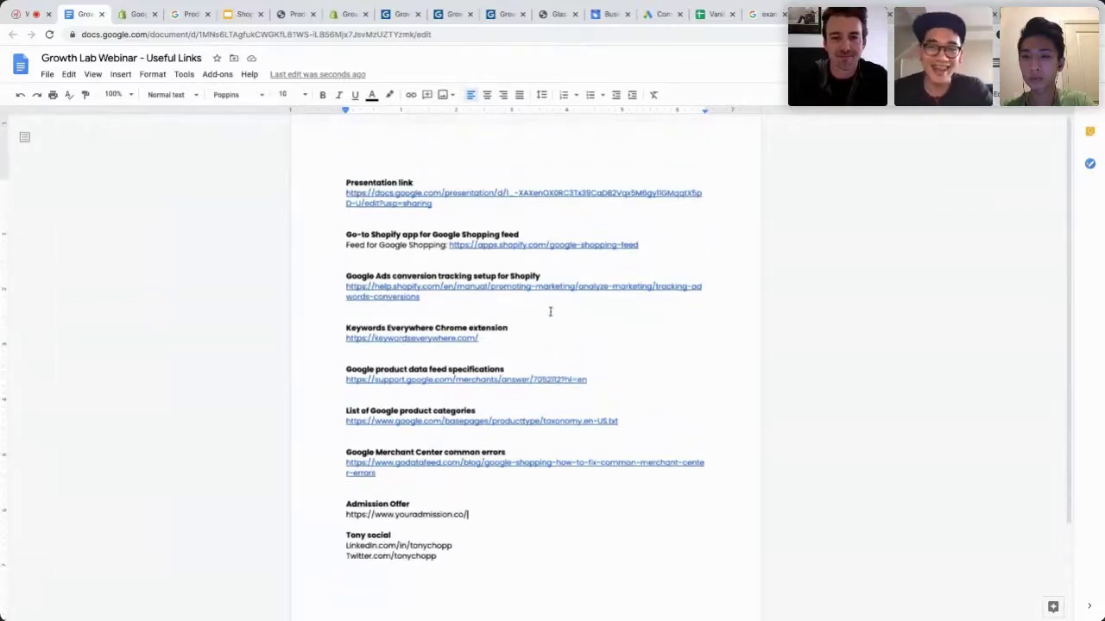
Bring up the Shopify Growth Lab presentation, then switch to the WebinarJam live broadcast page
{"action": "left_click", "coordinate": [241, 13]}
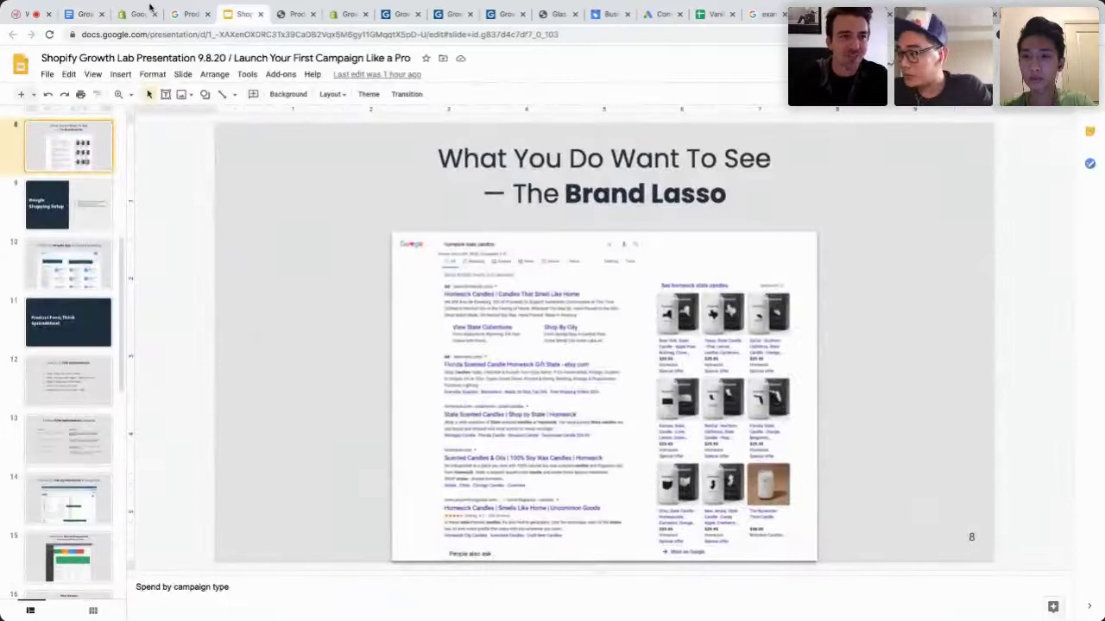
{"action": "left_click", "coordinate": [31, 14]}
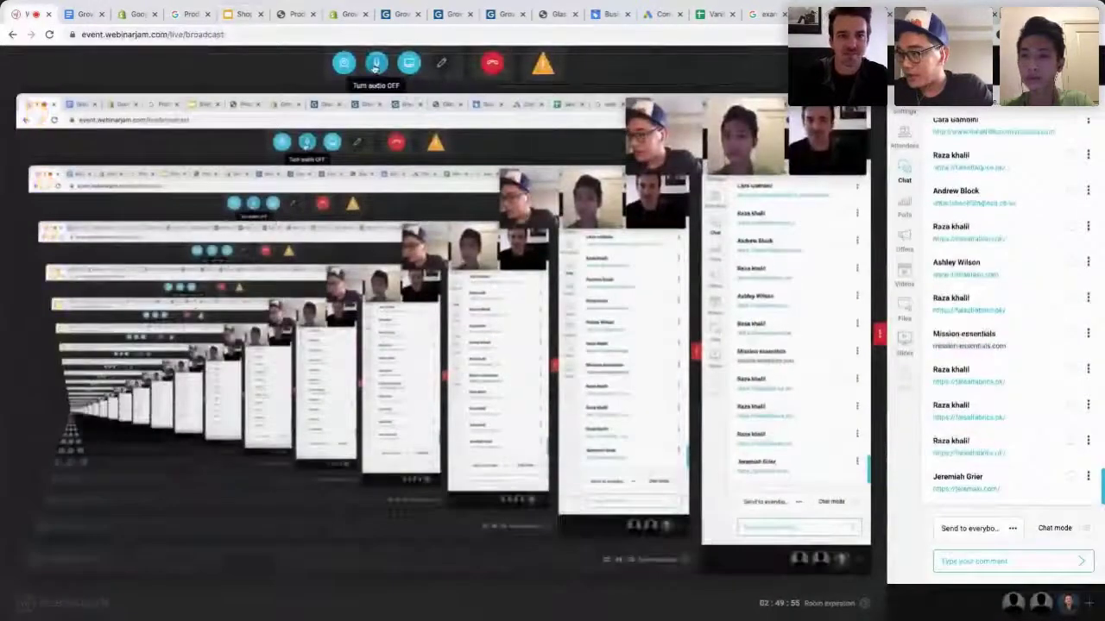